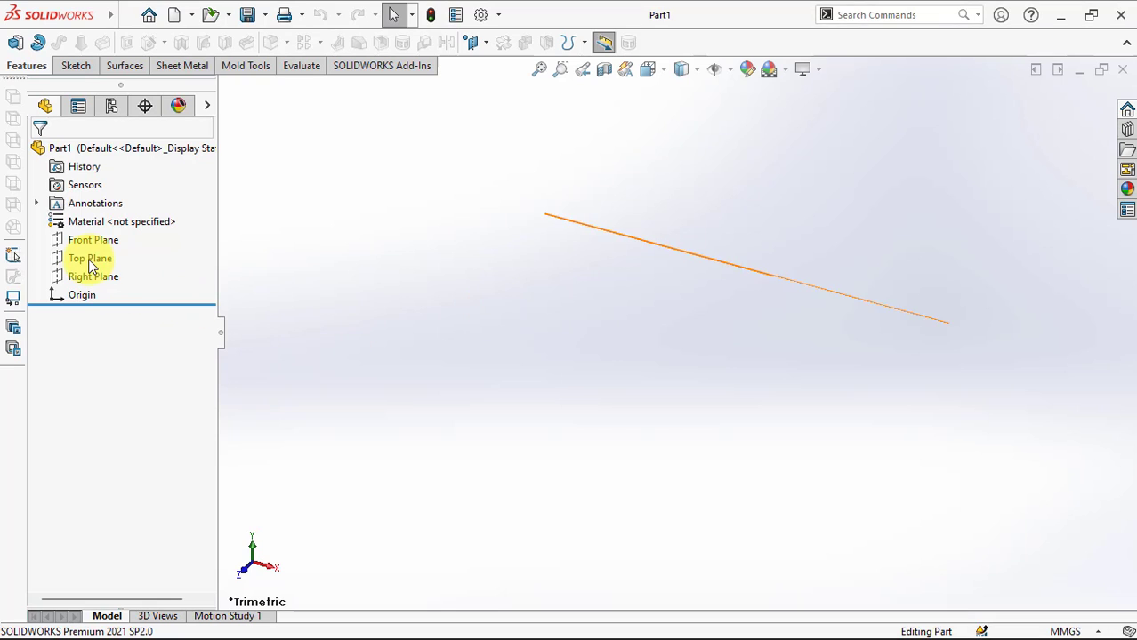
Step: Start a Top Plane sketch and draw a centre rectangle from the origin
{"action": "left_click", "coordinate": [89, 259]}
{"action": "left_click", "coordinate": [71, 239]}
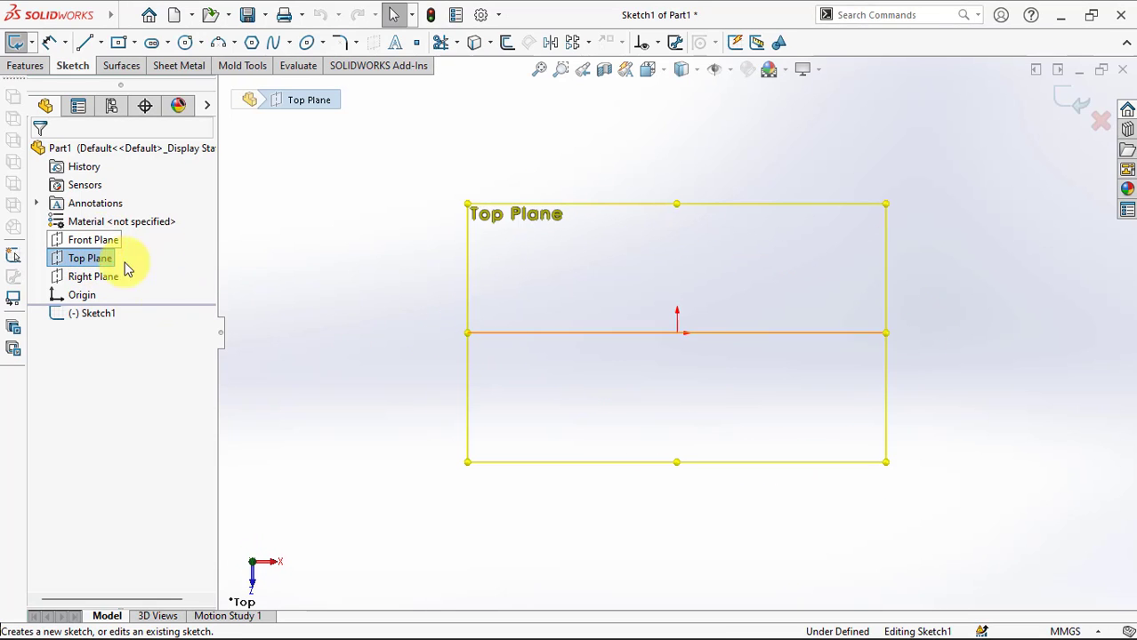
{"action": "left_click", "coordinate": [134, 41]}
{"action": "left_click", "coordinate": [147, 81]}
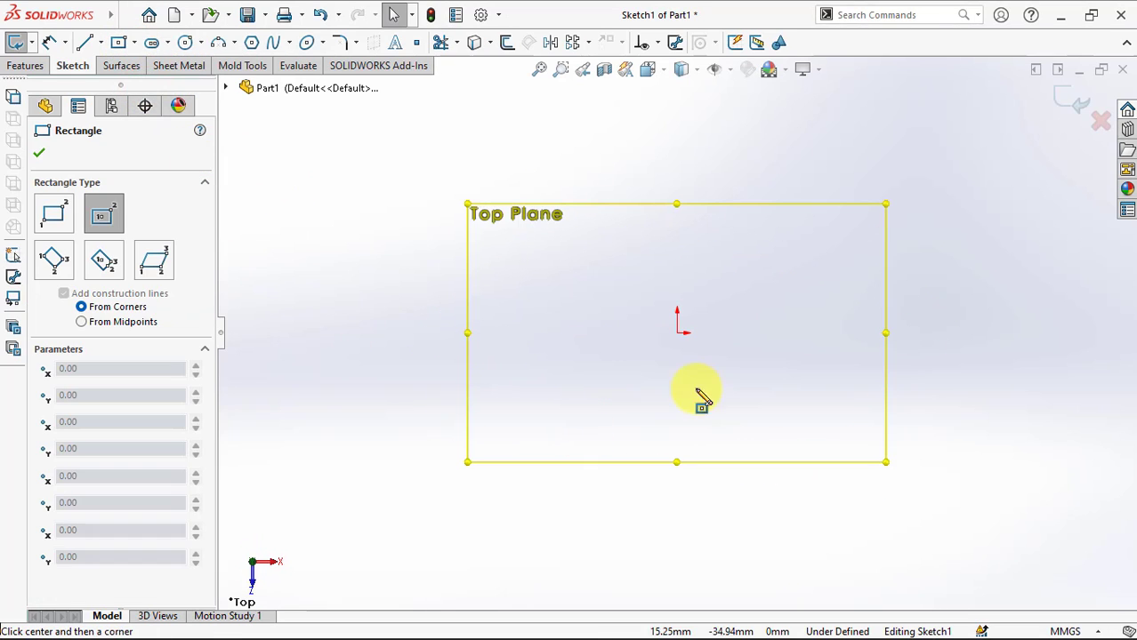
{"action": "left_click", "coordinate": [677, 334]}
{"action": "left_click", "coordinate": [806, 214]}
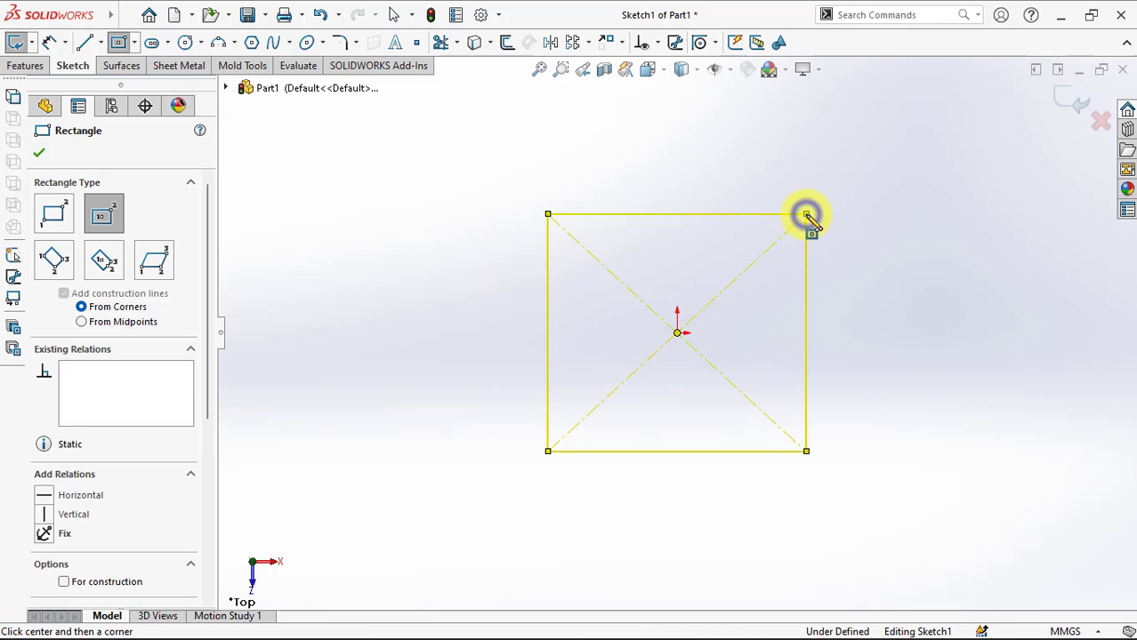
{"action": "right_click", "coordinate": [829, 218]}
{"action": "left_click", "coordinate": [818, 225]}
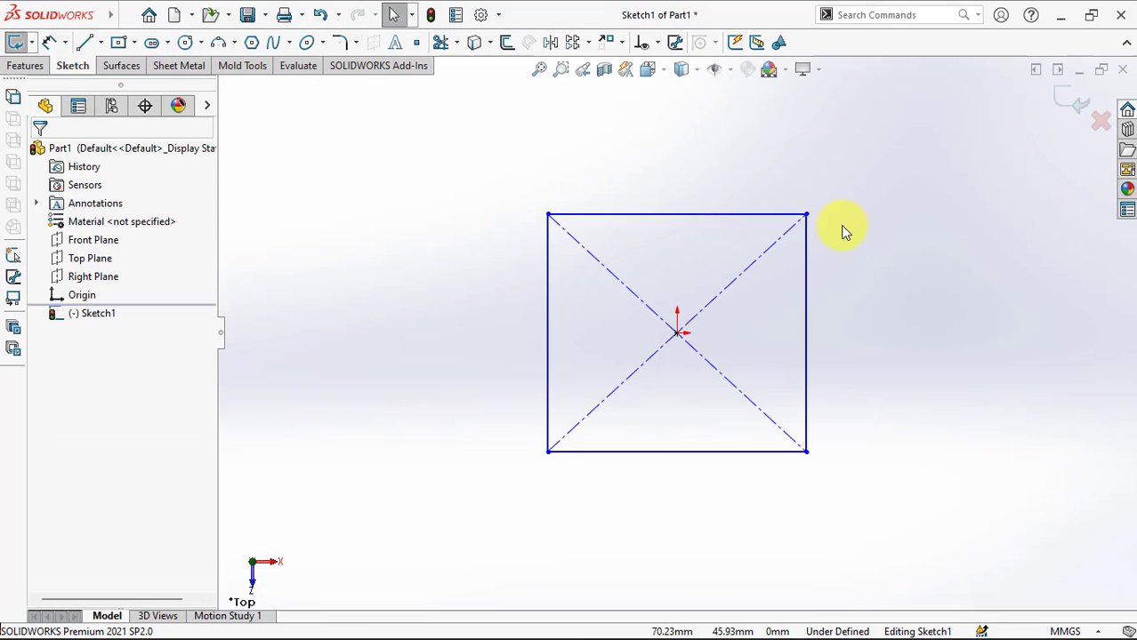
Step: Add an Equal relation between the top and right edges to form a square
{"action": "left_click", "coordinate": [659, 43]}
{"action": "left_click", "coordinate": [676, 81]}
{"action": "left_click", "coordinate": [731, 214]}
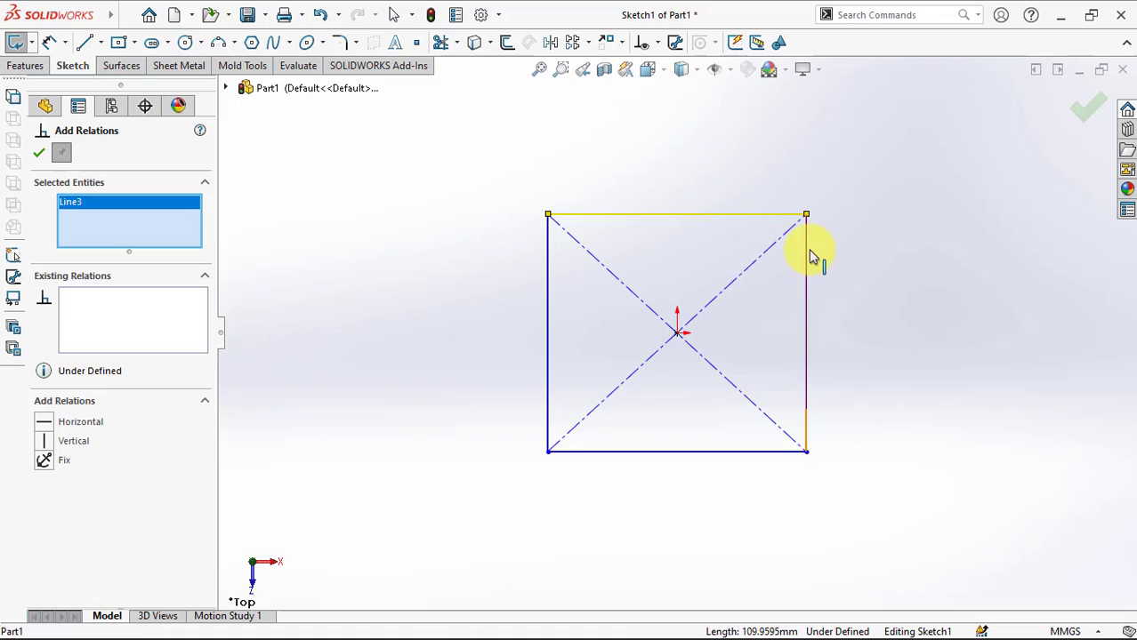
{"action": "left_click", "coordinate": [806, 249]}
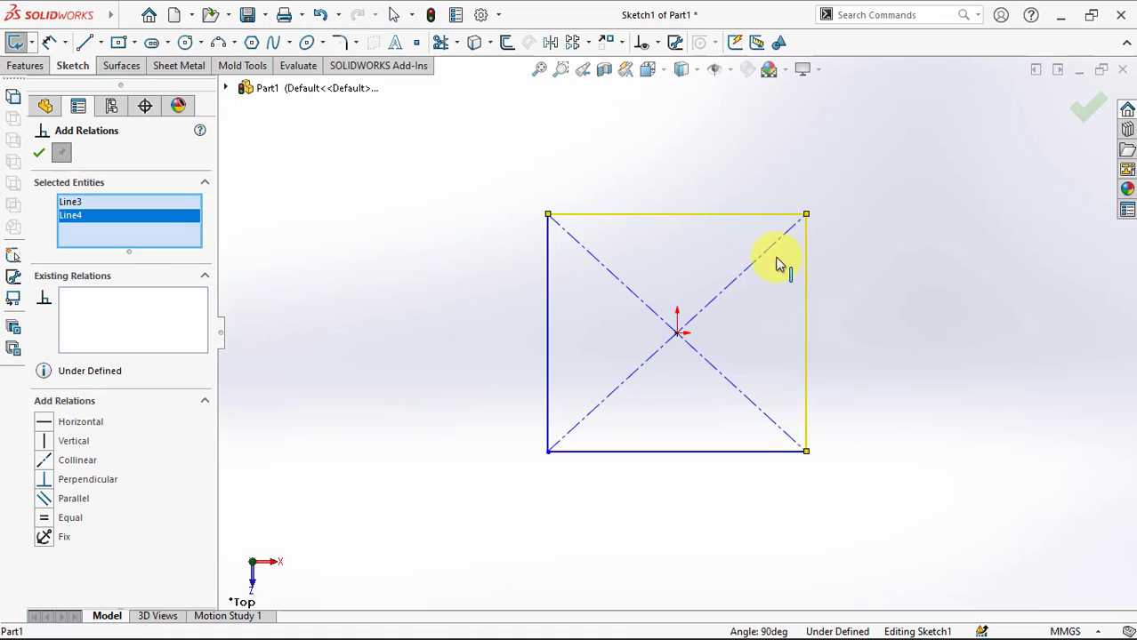
{"action": "left_click", "coordinate": [49, 521]}
{"action": "left_click", "coordinate": [39, 154]}
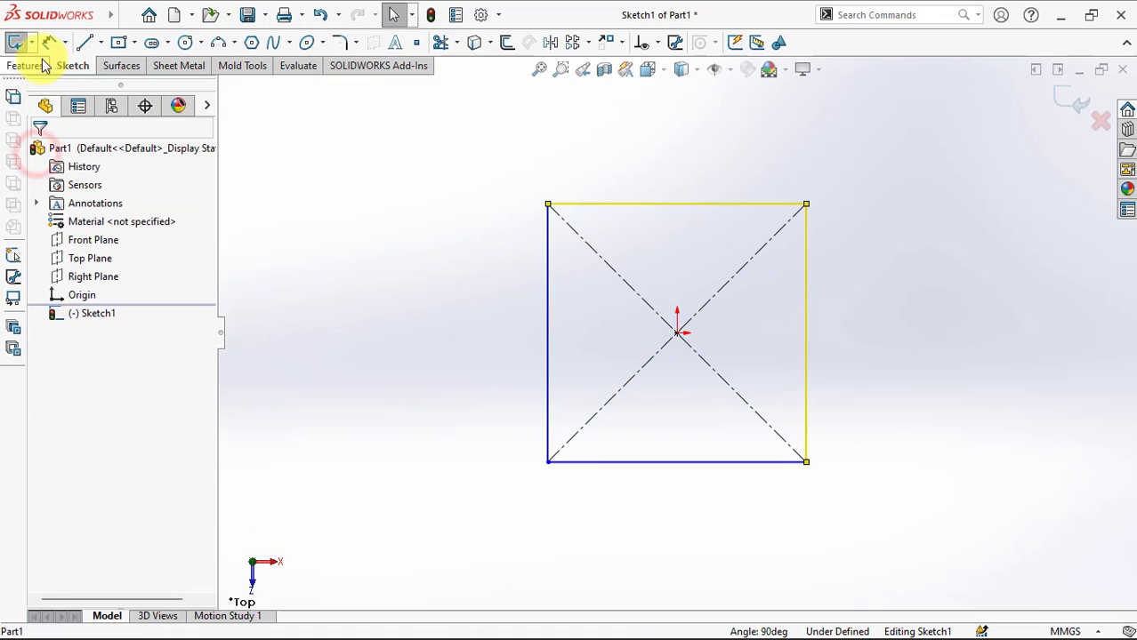
Step: Dimension the square's top edge to 62 mm
{"action": "left_click", "coordinate": [49, 42]}
{"action": "left_click", "coordinate": [734, 205]}
{"action": "left_click", "coordinate": [693, 166]}
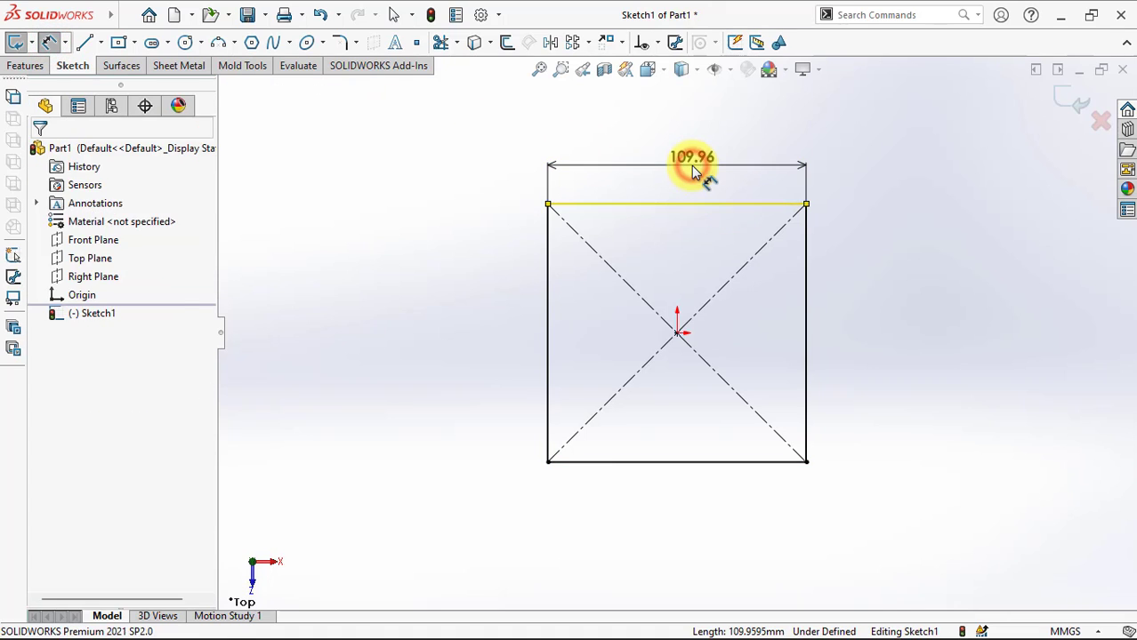
{"action": "type", "text": "62"}
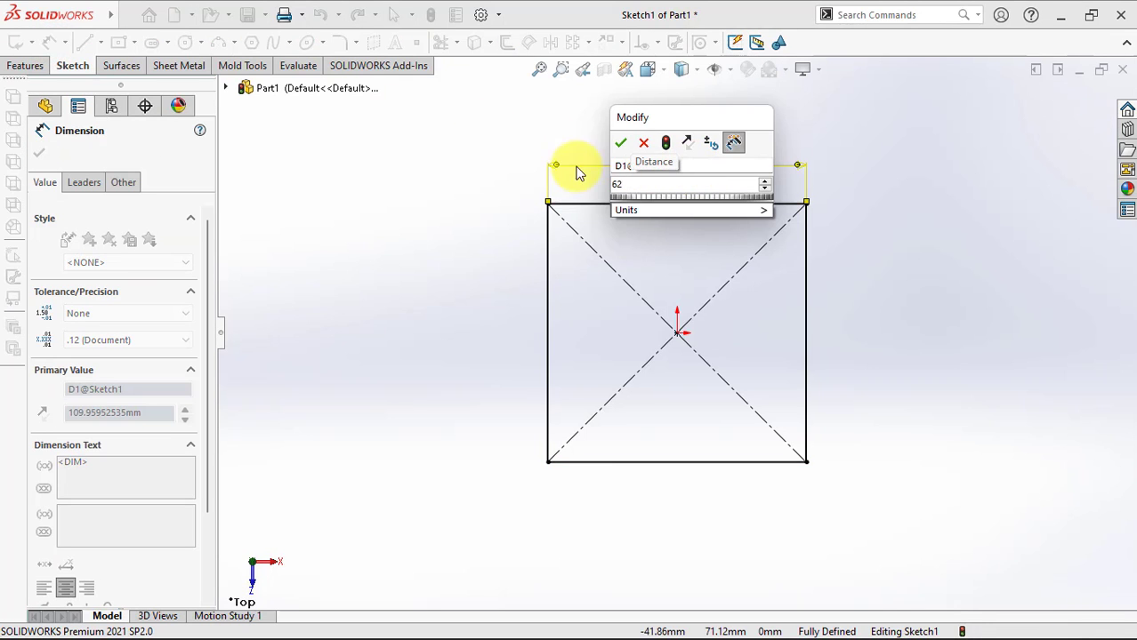
{"action": "left_click", "coordinate": [621, 143]}
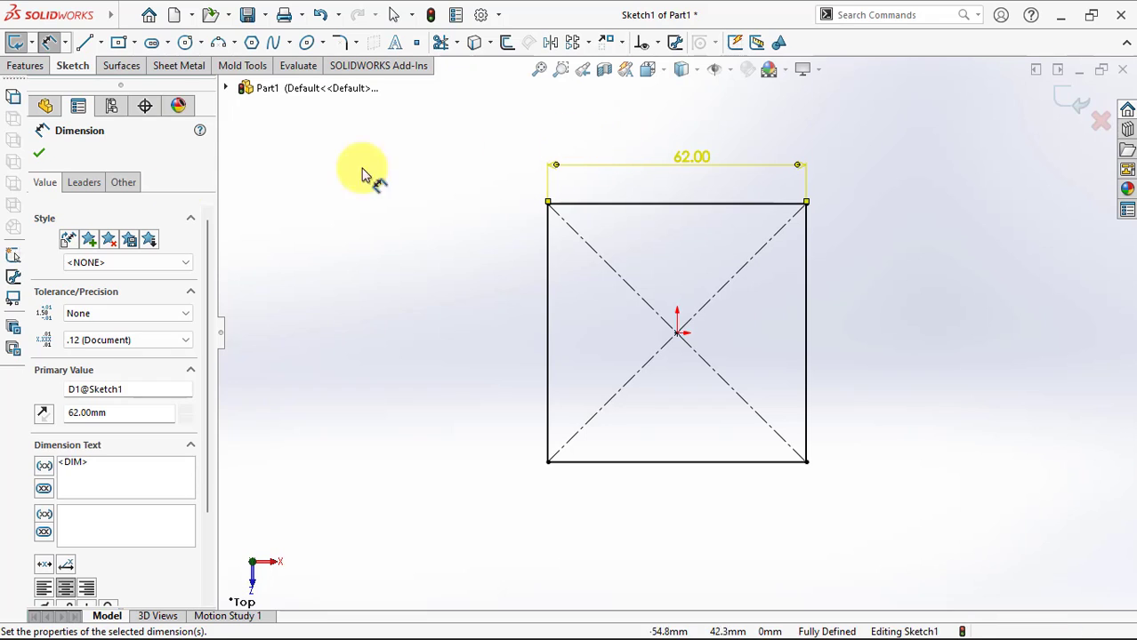
{"action": "left_click", "coordinate": [38, 153]}
Step: Fillet each corner of the square at 20 mm, accepting warnings, and exit Sketch1
{"action": "left_click", "coordinate": [343, 45]}
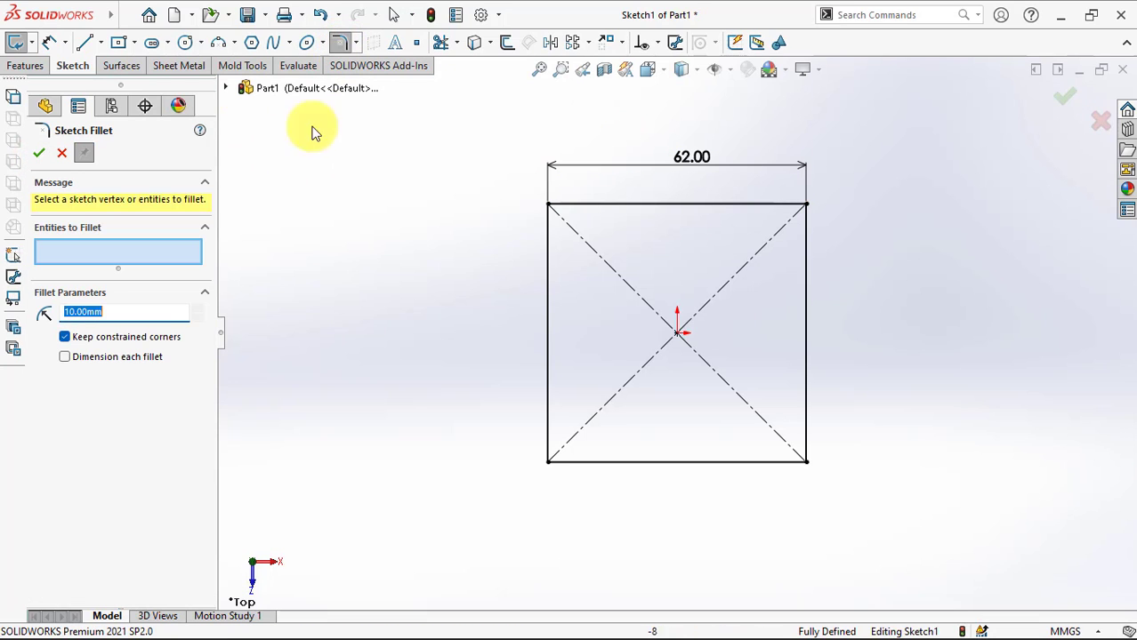
{"action": "left_click", "coordinate": [198, 309]}
{"action": "left_click", "coordinate": [545, 215]}
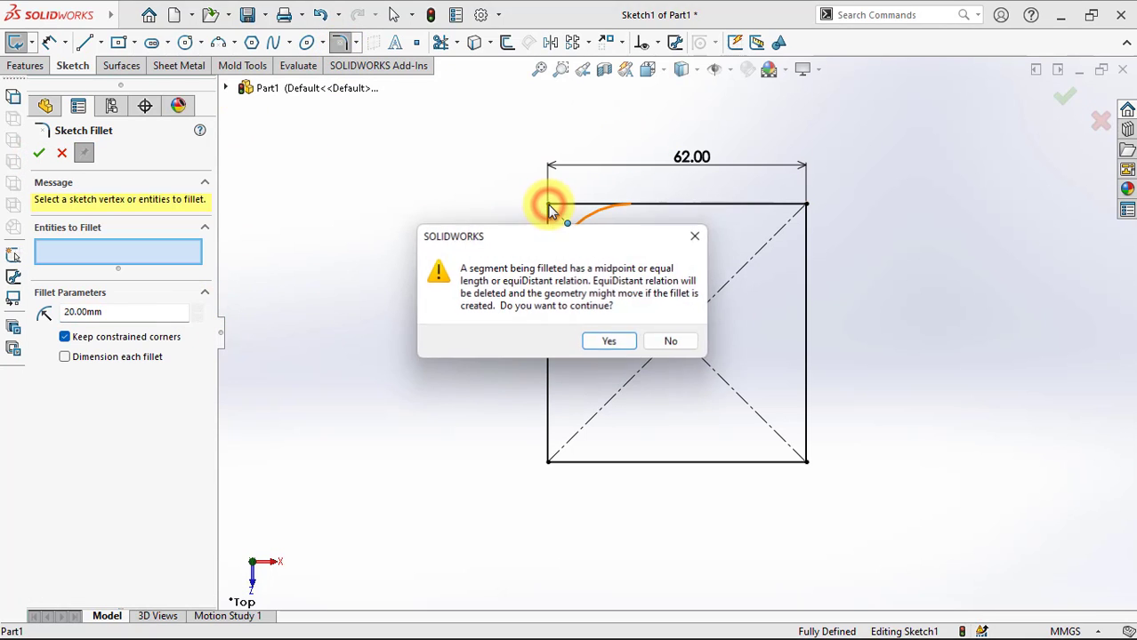
{"action": "left_click", "coordinate": [605, 339]}
{"action": "left_click", "coordinate": [805, 208]}
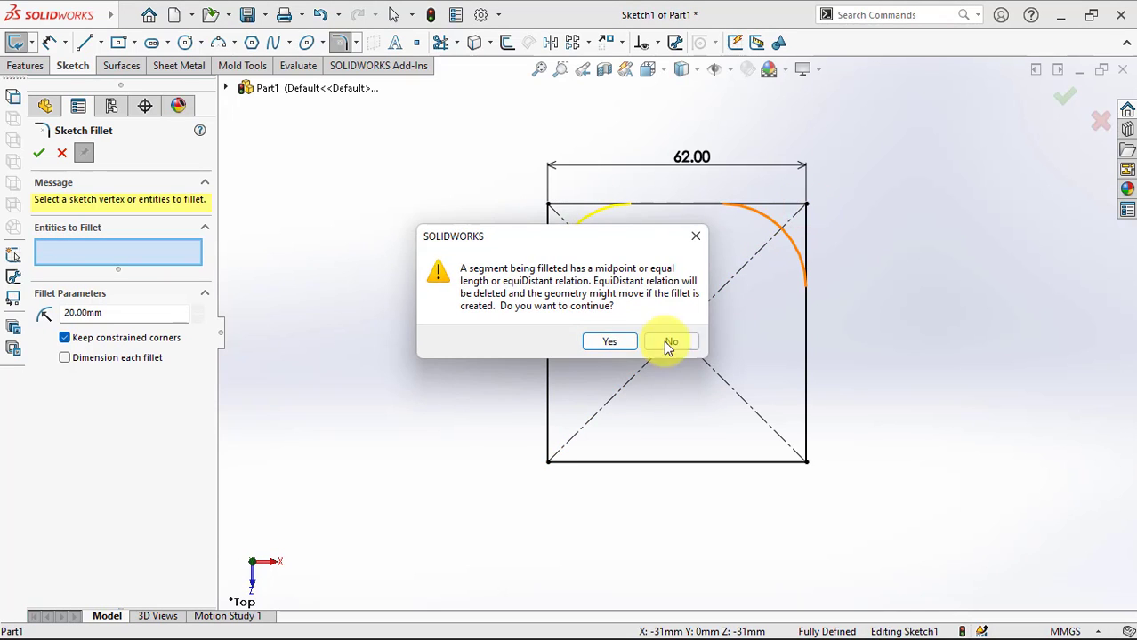
{"action": "left_click", "coordinate": [609, 341]}
{"action": "left_click", "coordinate": [806, 462]}
{"action": "left_click", "coordinate": [587, 339]}
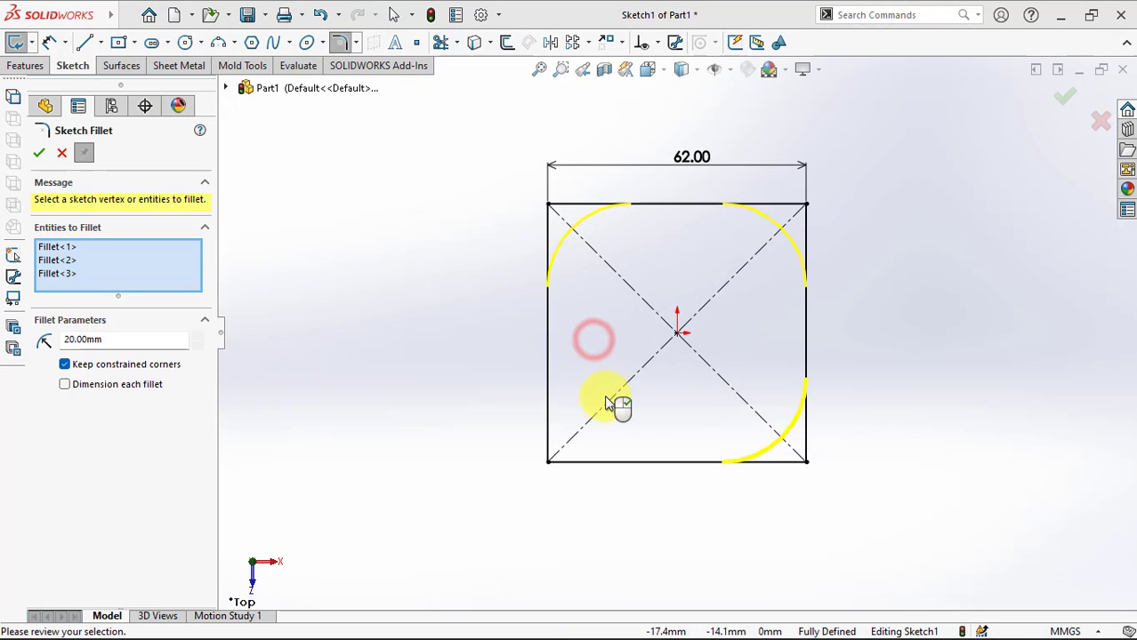
{"action": "left_click", "coordinate": [549, 463]}
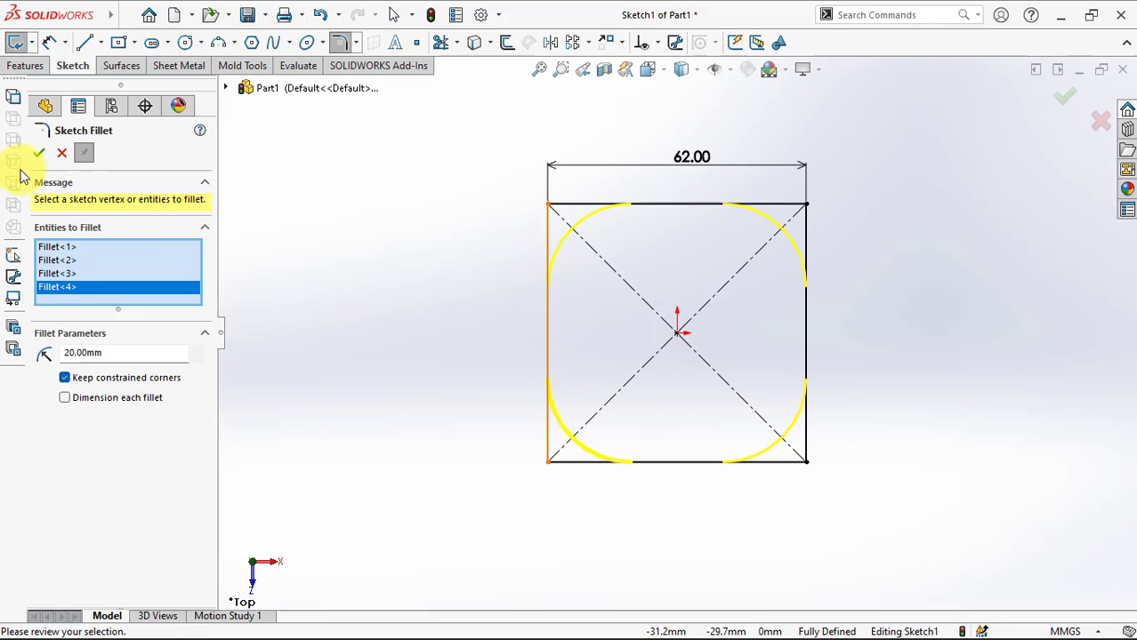
{"action": "left_click", "coordinate": [39, 153]}
{"action": "left_click", "coordinate": [39, 153]}
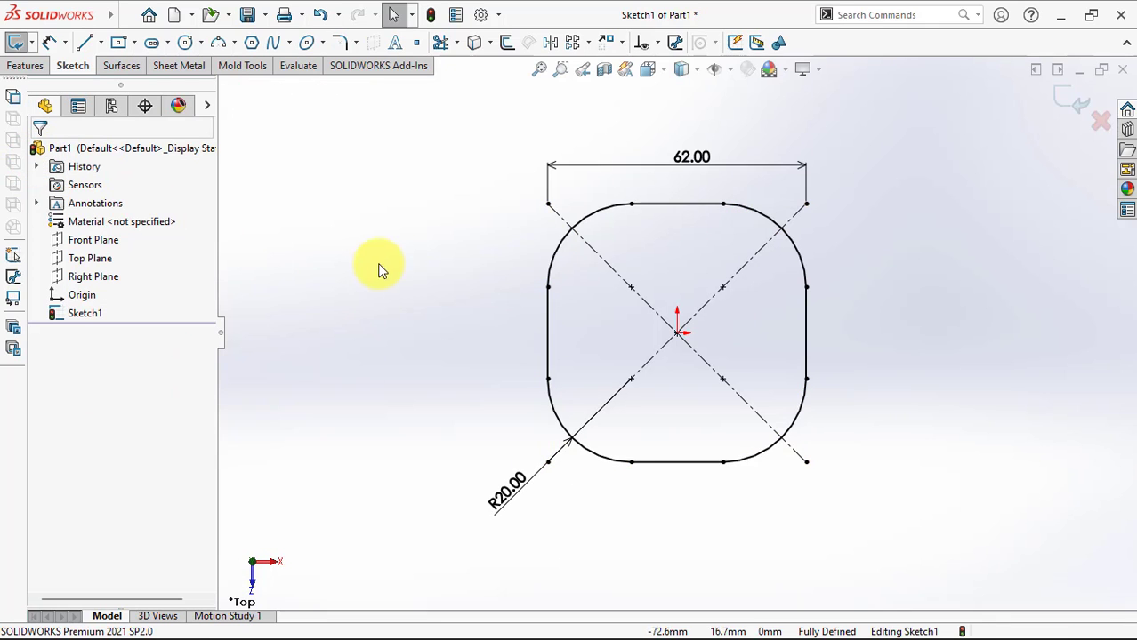
{"action": "left_click", "coordinate": [1066, 100]}
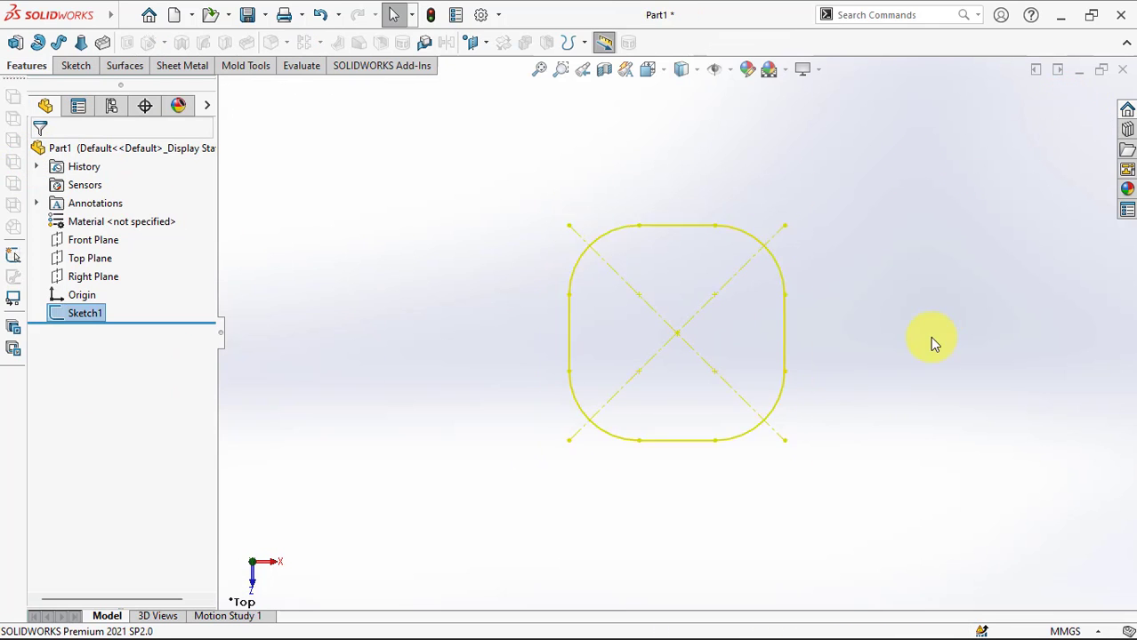
Step: Create reference plane Plane1 offset 188 mm from the Top Plane and select it
{"action": "middle_click_drag", "start_coordinate": [932, 343], "coordinate": [873, 264]}
{"action": "left_click", "coordinate": [469, 51]}
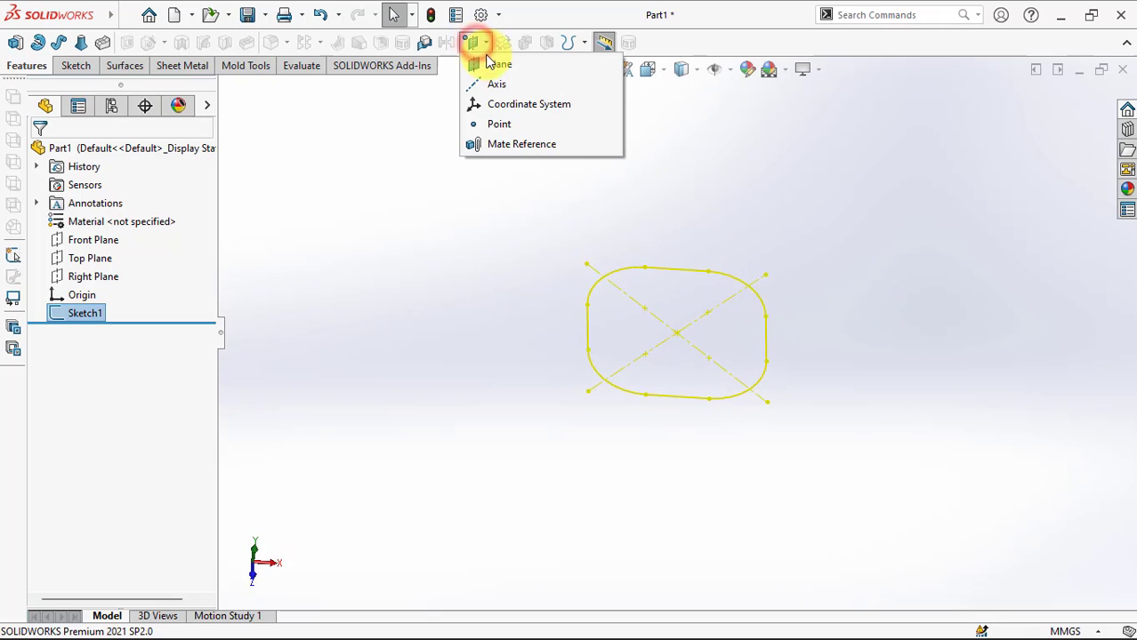
{"action": "left_click", "coordinate": [495, 68]}
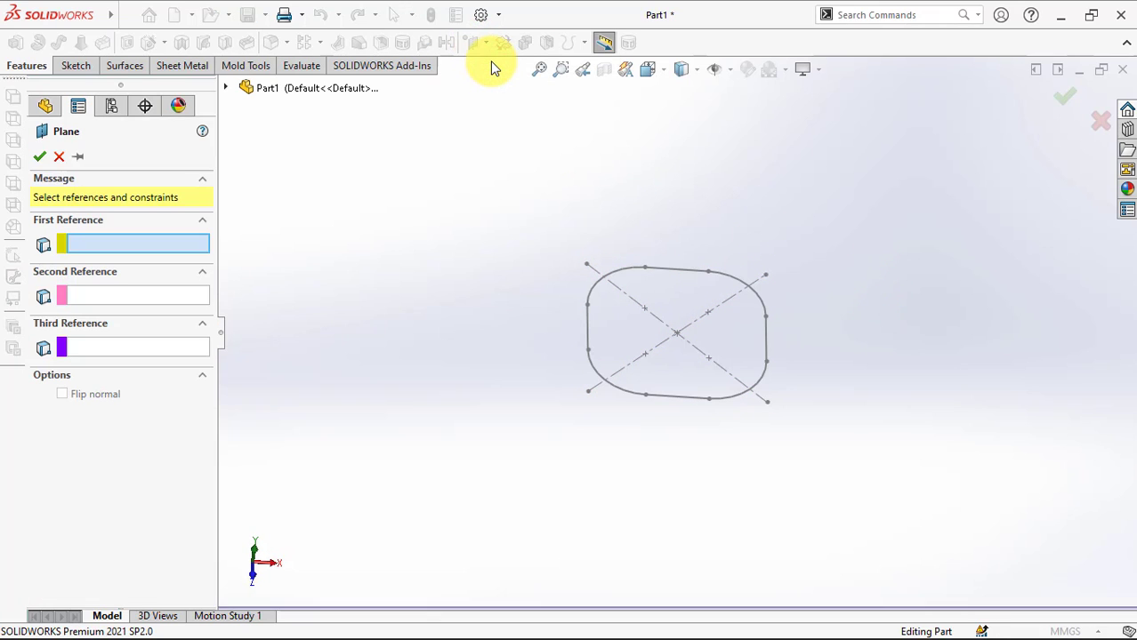
{"action": "left_click", "coordinate": [228, 89]}
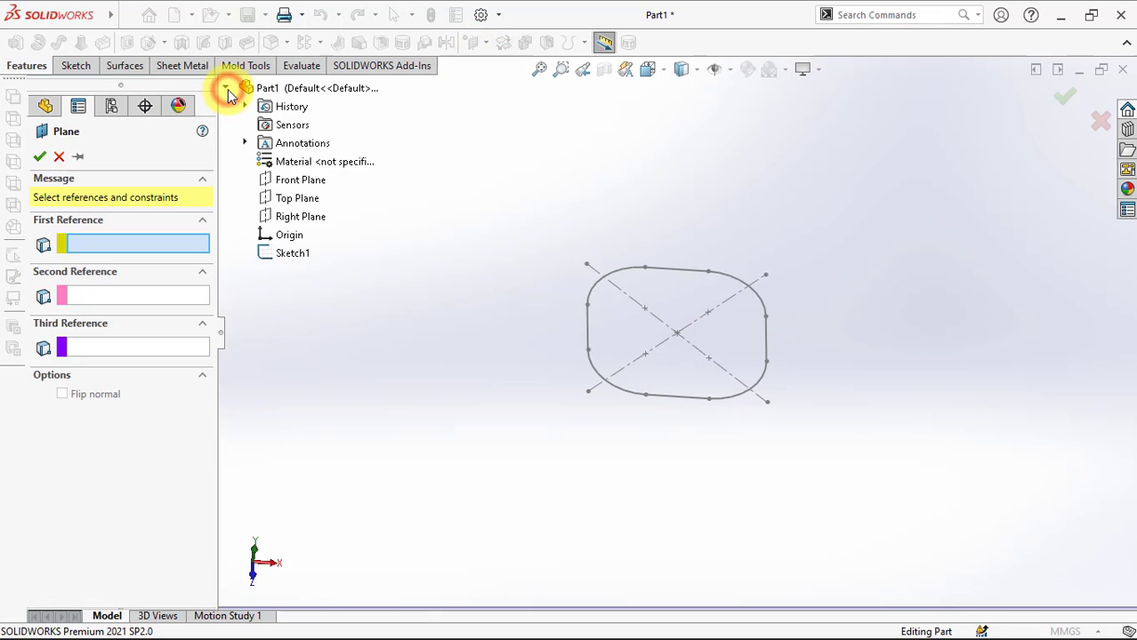
{"action": "left_click", "coordinate": [285, 200]}
{"action": "double_click", "coordinate": [109, 360]}
{"action": "type", "text": "188"}
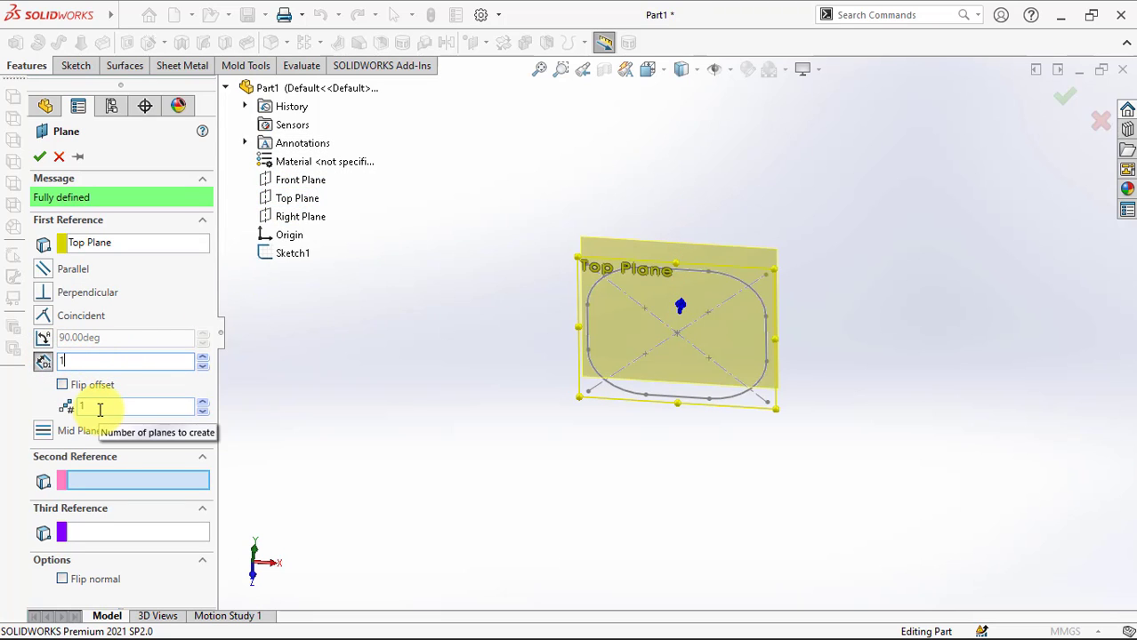
{"action": "left_click", "coordinate": [100, 340]}
{"action": "middle_click_drag", "start_coordinate": [252, 354], "coordinate": [513, 357]}
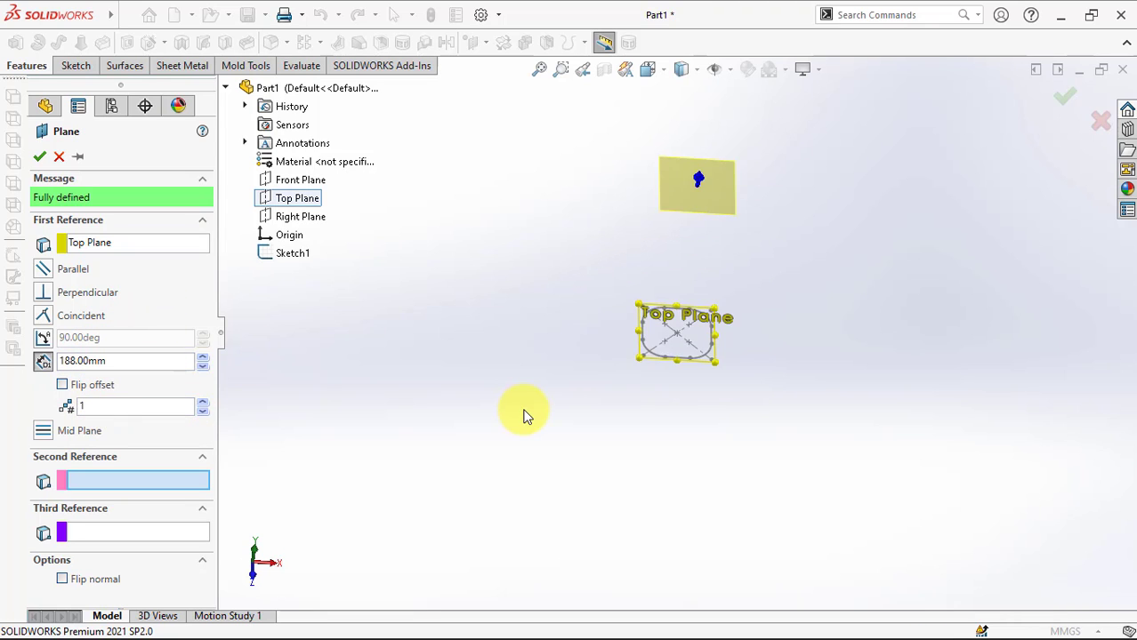
{"action": "left_click", "coordinate": [40, 157]}
{"action": "left_click", "coordinate": [58, 330]}
Step: On Plane1, sketch a circle centred on the origin
{"action": "left_click", "coordinate": [70, 310]}
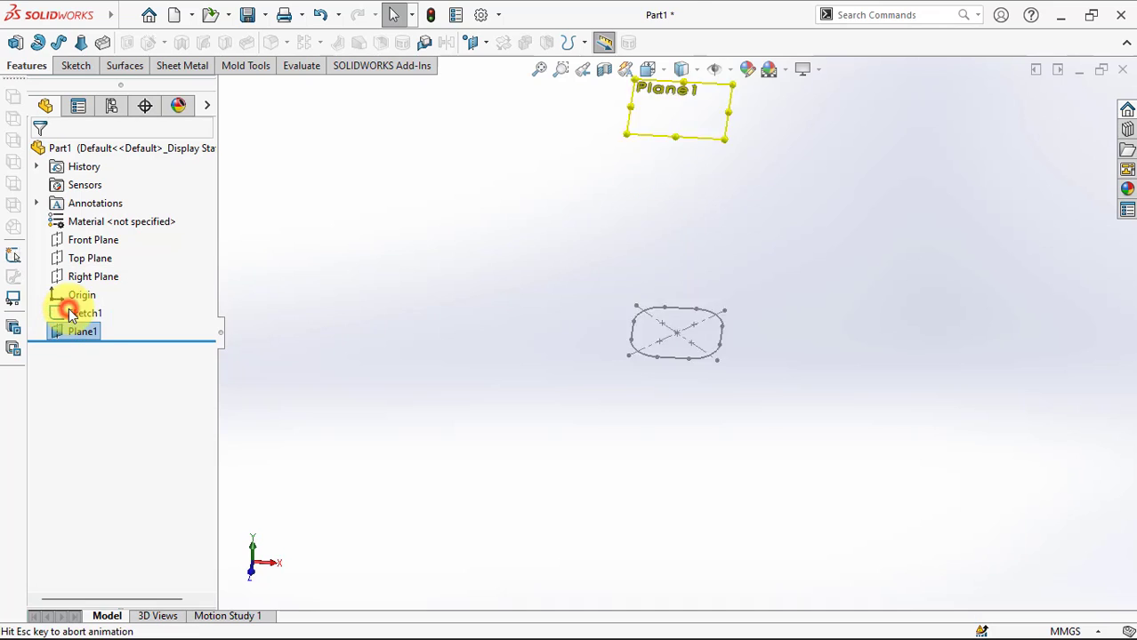
{"action": "left_click", "coordinate": [184, 43]}
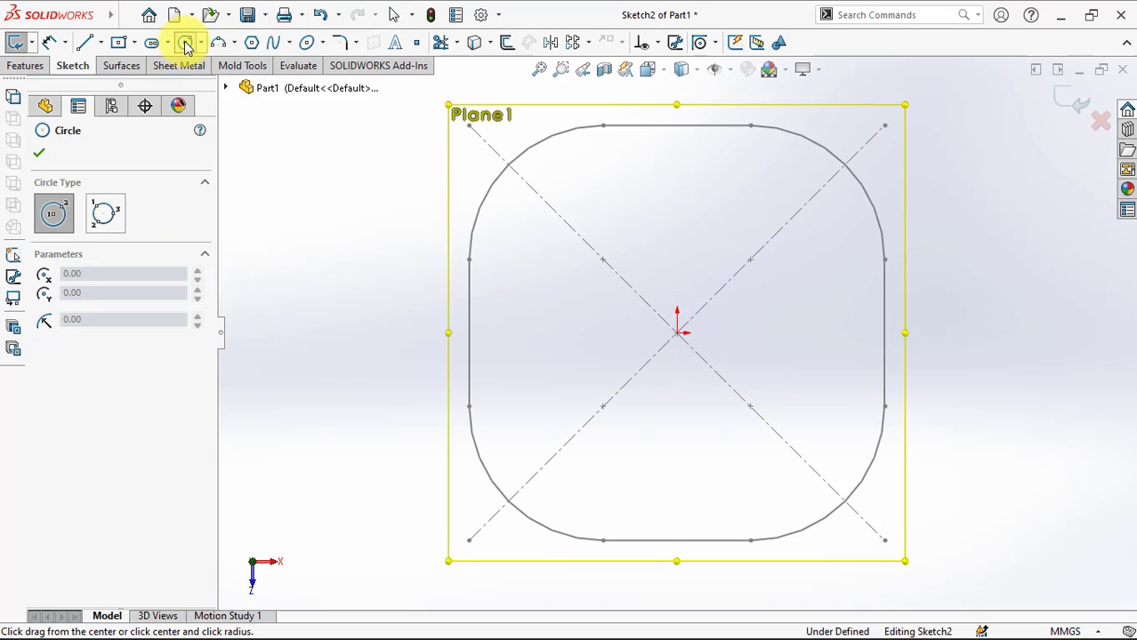
{"action": "left_click", "coordinate": [676, 334]}
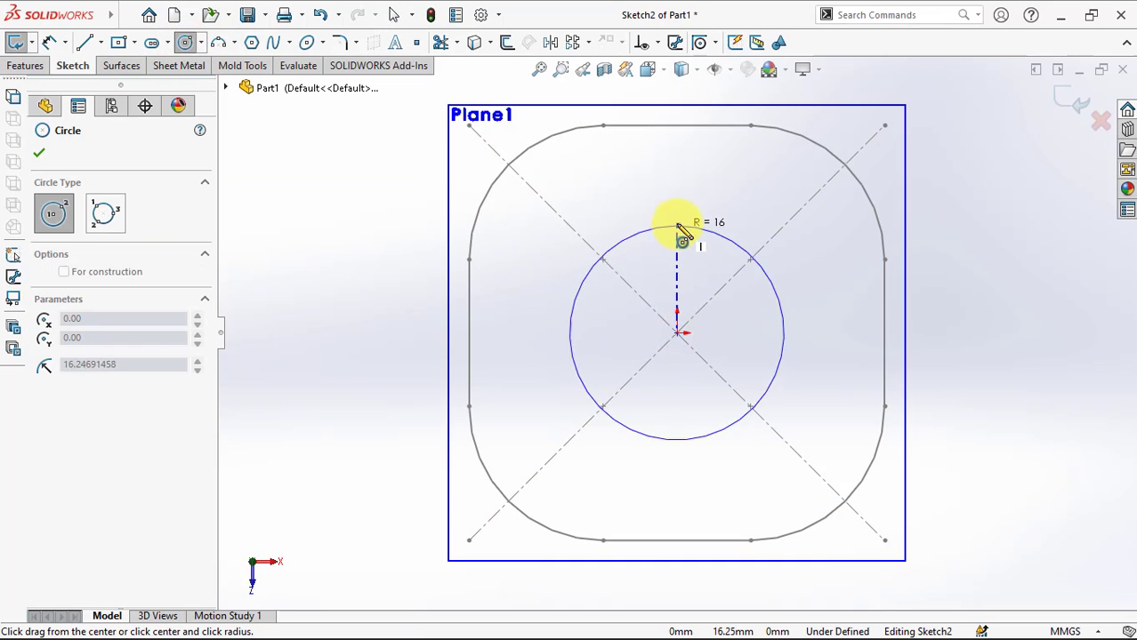
{"action": "left_click", "coordinate": [677, 203]}
{"action": "left_click", "coordinate": [48, 42]}
Step: Dimension the circle to 42 mm diameter, close the sketch and fit the view
{"action": "left_click", "coordinate": [710, 207]}
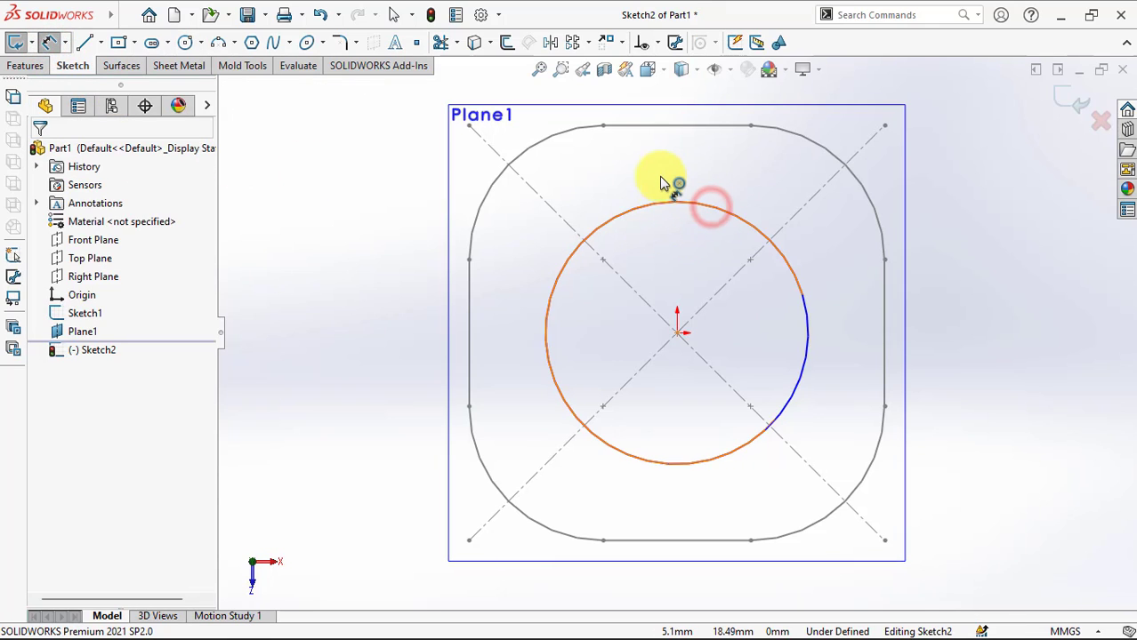
{"action": "left_click", "coordinate": [669, 169]}
{"action": "type", "text": "42"}
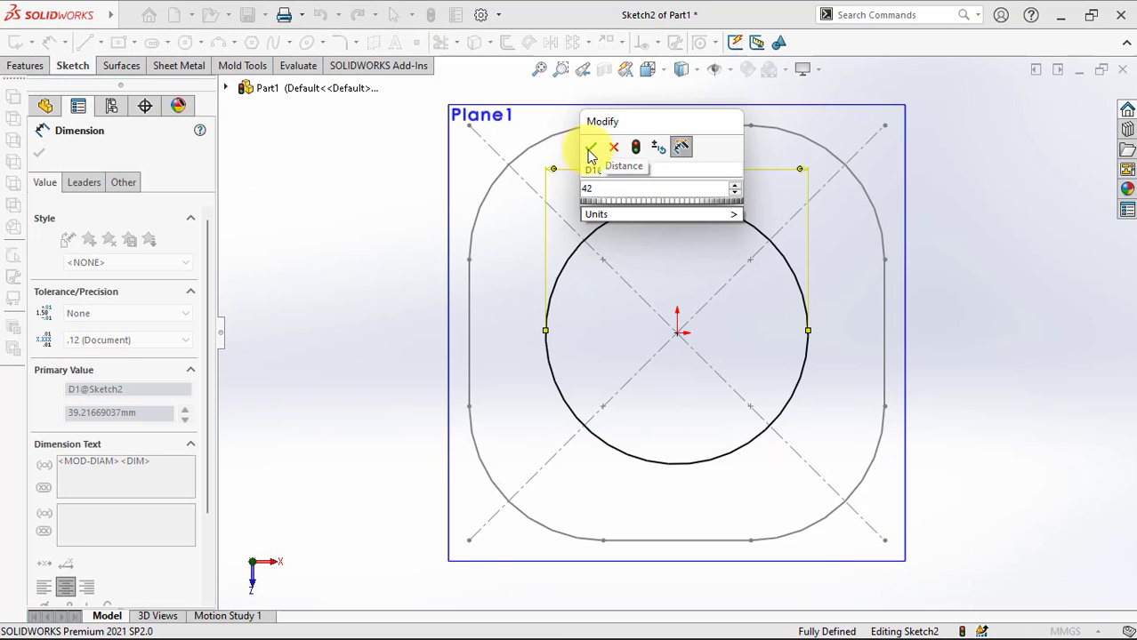
{"action": "left_click", "coordinate": [590, 153]}
{"action": "left_click", "coordinate": [39, 153]}
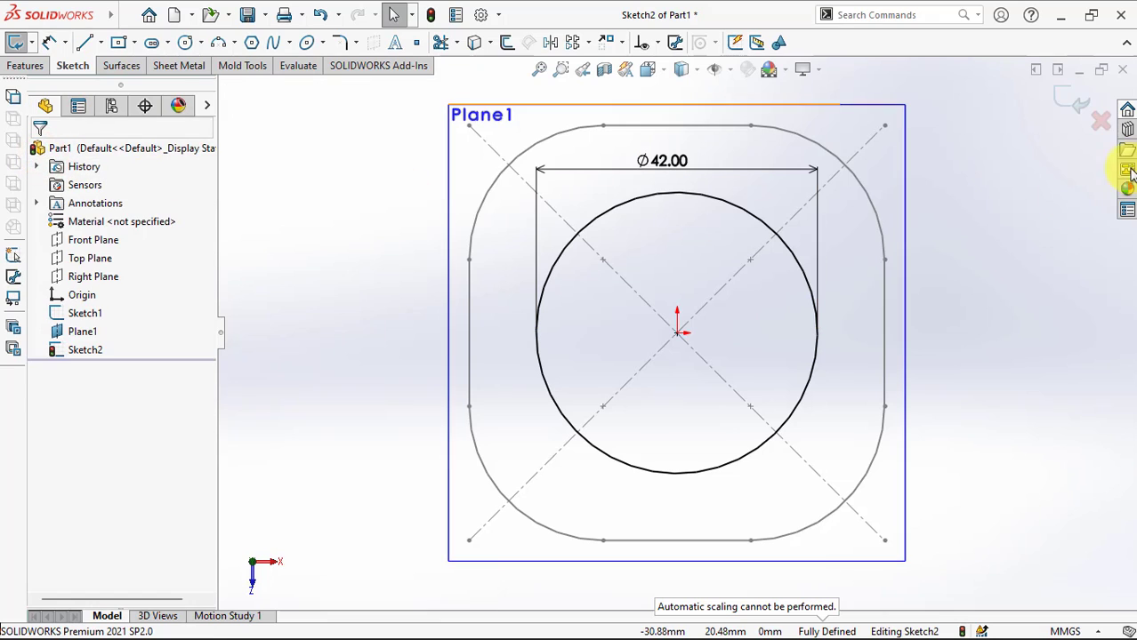
{"action": "left_click", "coordinate": [1079, 113]}
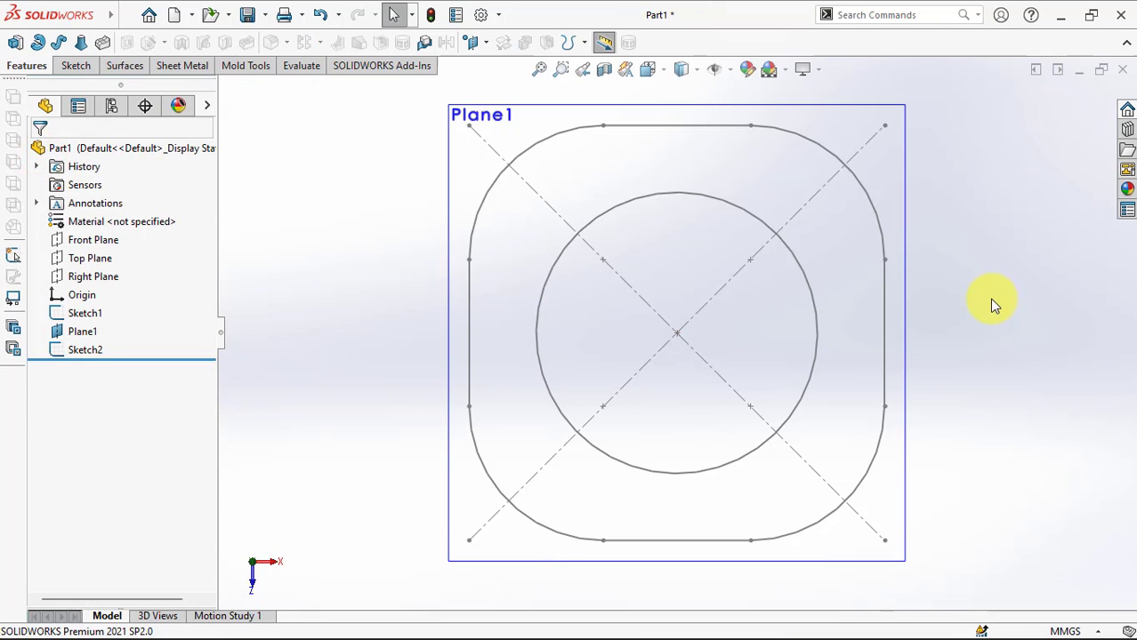
{"action": "key", "text": "f"}
{"action": "mouse_move", "coordinate": [902, 391]}
{"action": "middle_mouse_down"}
{"action": "mouse_move", "coordinate": [906, 286]}
{"action": "mouse_move", "coordinate": [875, 289]}
{"action": "mouse_move", "coordinate": [868, 269]}
{"action": "middle_mouse_up"}
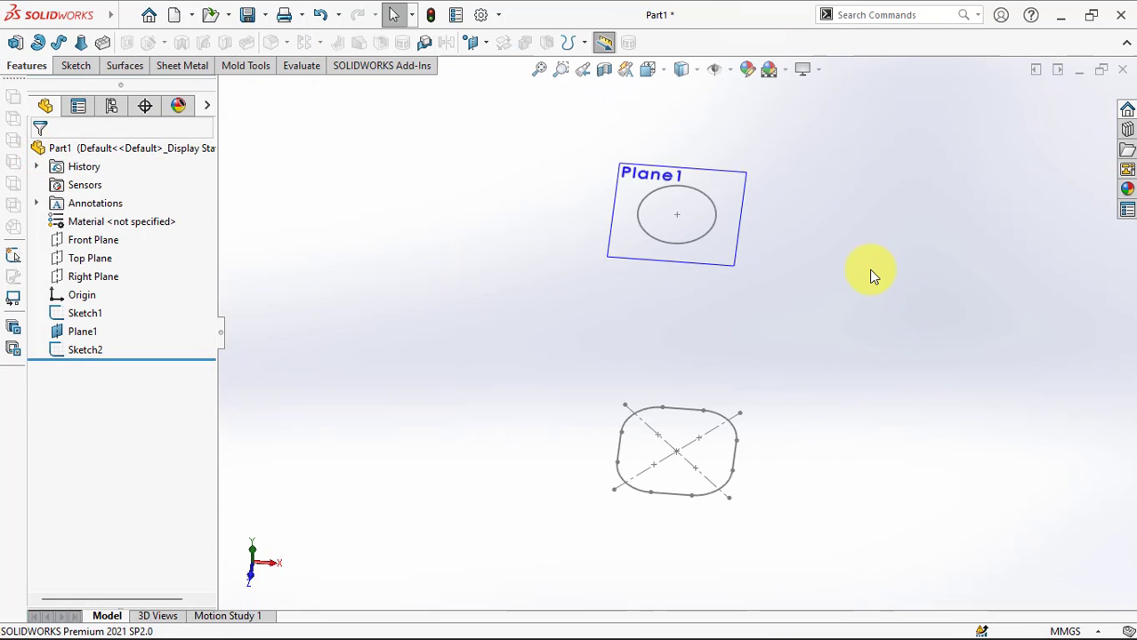
Step: Hide Plane1 and start a new sketch on the Front Plane
{"action": "left_click", "coordinate": [737, 184]}
{"action": "left_click", "coordinate": [822, 136]}
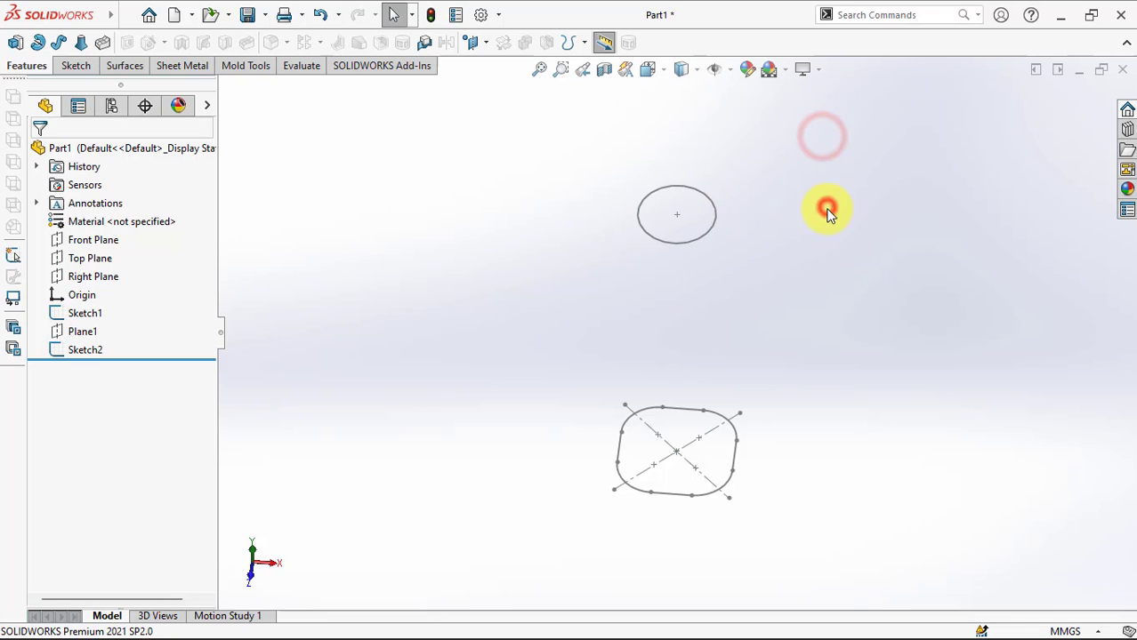
{"action": "left_click", "coordinate": [80, 242]}
{"action": "left_click", "coordinate": [116, 222]}
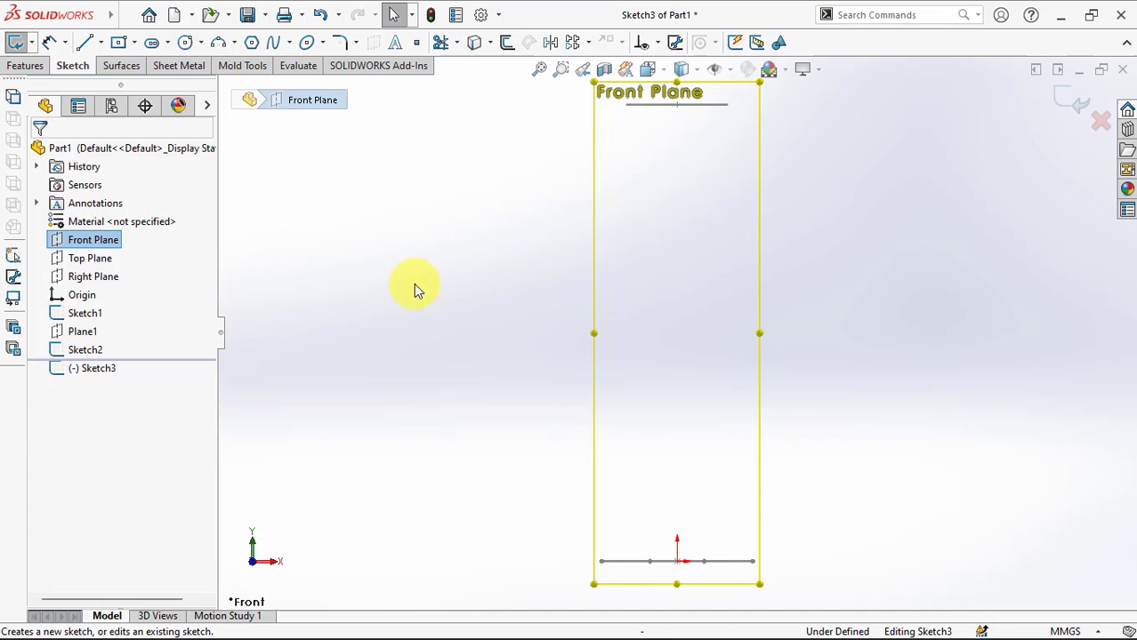
Step: Draw a vertical centerline from the origin up to the top profile
{"action": "left_click", "coordinate": [101, 43]}
{"action": "left_click", "coordinate": [114, 84]}
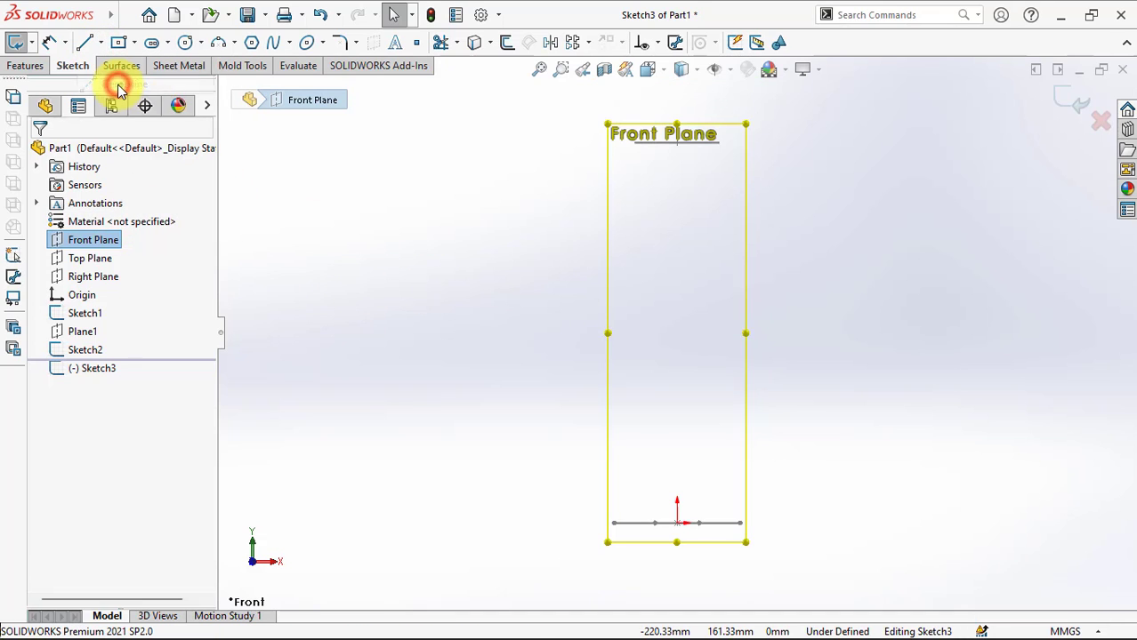
{"action": "left_click", "coordinate": [677, 523]}
{"action": "left_click", "coordinate": [677, 143]}
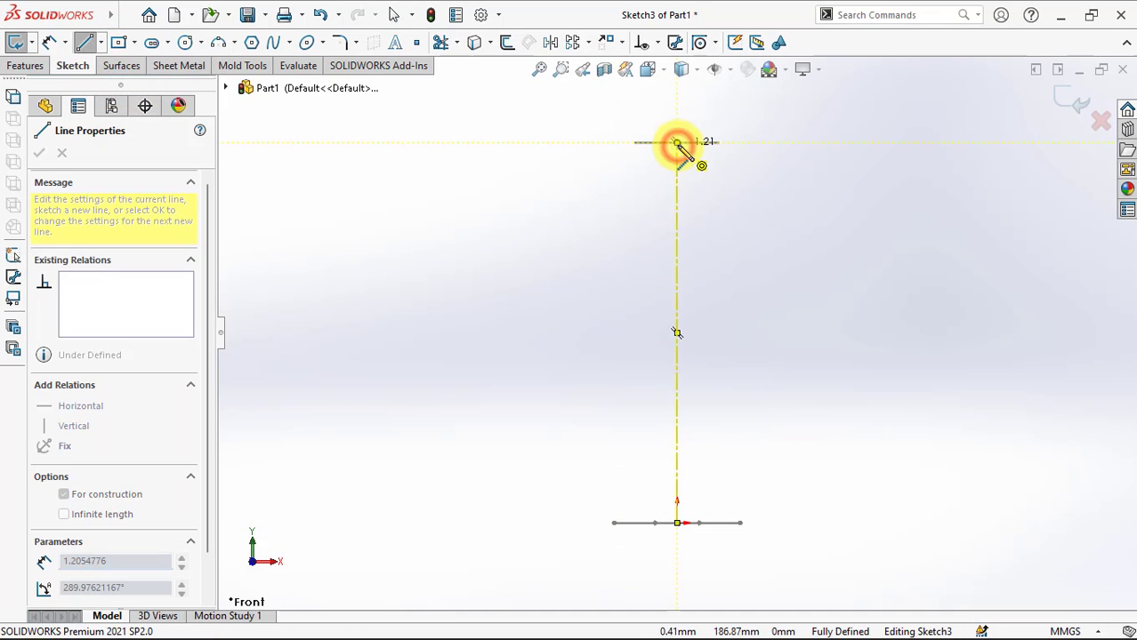
{"action": "right_click", "coordinate": [679, 145]}
{"action": "left_click", "coordinate": [705, 158]}
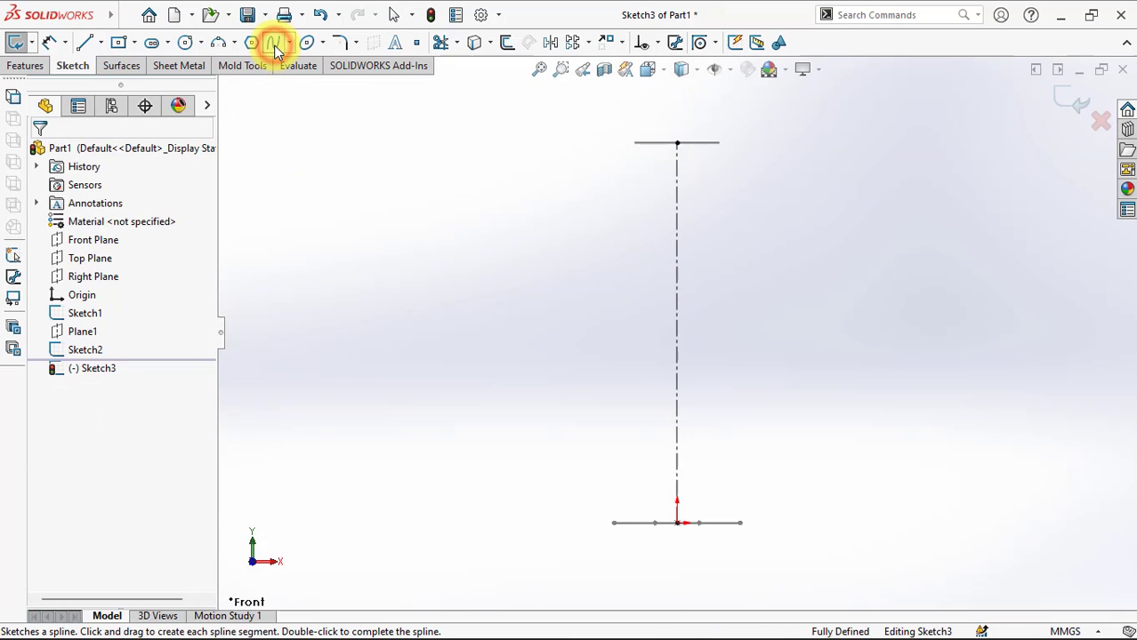
Step: Draw an S-curve spline from the circle's edge down to the rounded square
{"action": "left_click", "coordinate": [273, 42]}
{"action": "left_click", "coordinate": [718, 142]}
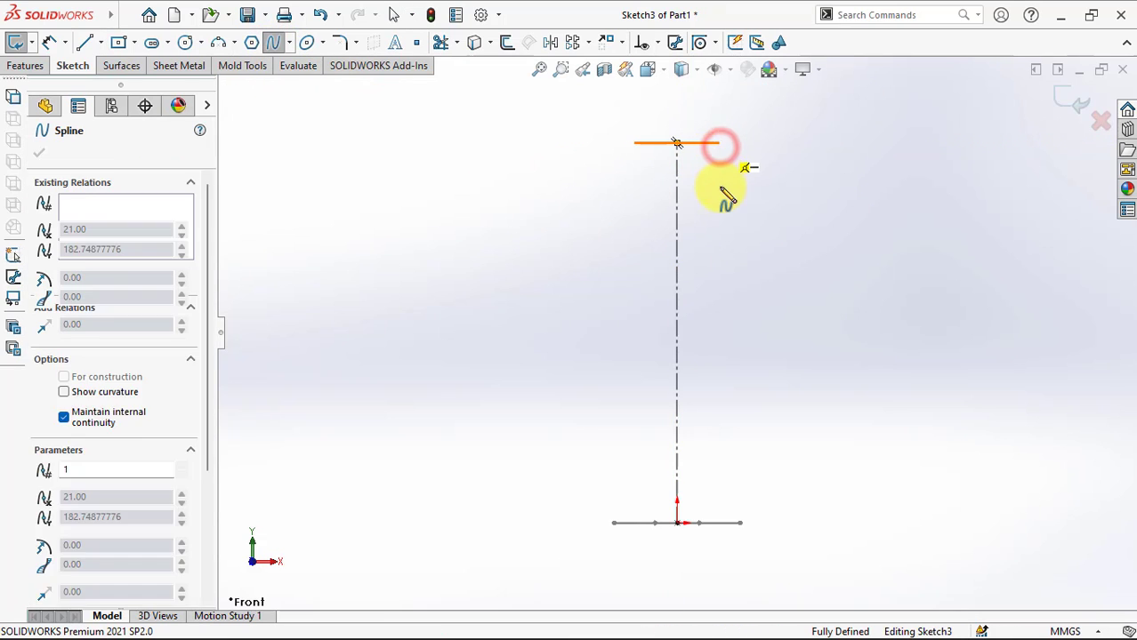
{"action": "left_click", "coordinate": [738, 253]}
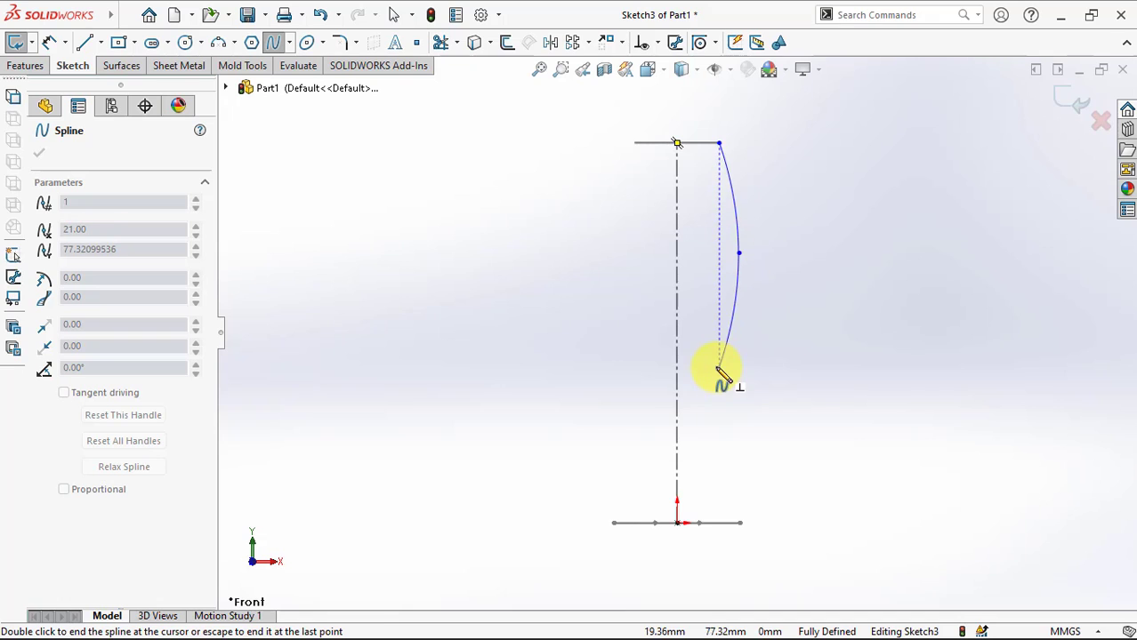
{"action": "left_click", "coordinate": [719, 368]}
{"action": "right_click", "coordinate": [743, 524]}
{"action": "left_click", "coordinate": [794, 502]}
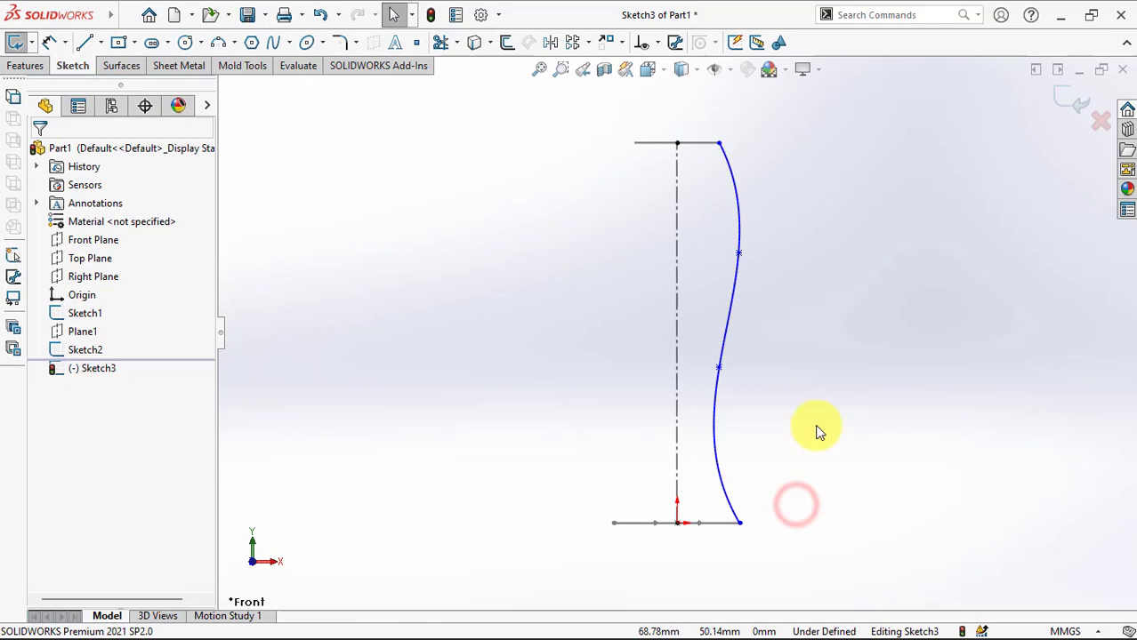
{"action": "mouse_move", "coordinate": [818, 431]}
{"action": "middle_mouse_down"}
{"action": "mouse_move", "coordinate": [700, 206]}
{"action": "mouse_move", "coordinate": [712, 183]}
{"action": "middle_mouse_up"}
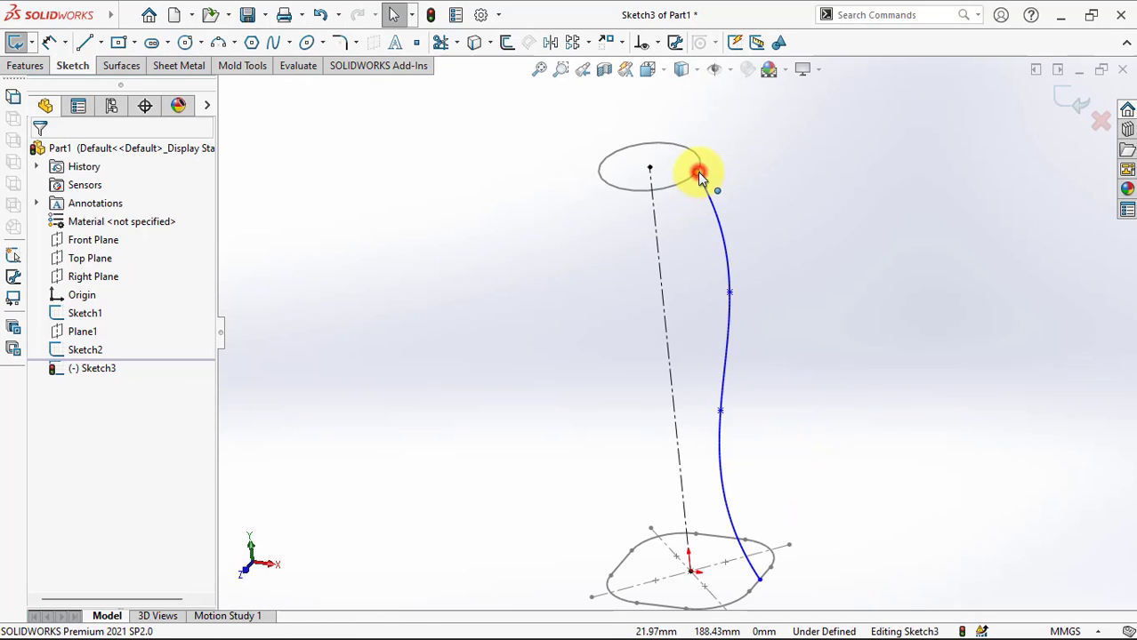
Step: Add a Pierce relation between the spline's top endpoint and the upper circle
{"action": "left_click", "coordinate": [697, 172]}
{"action": "left_click", "coordinate": [692, 155], "text": "ctrl"}
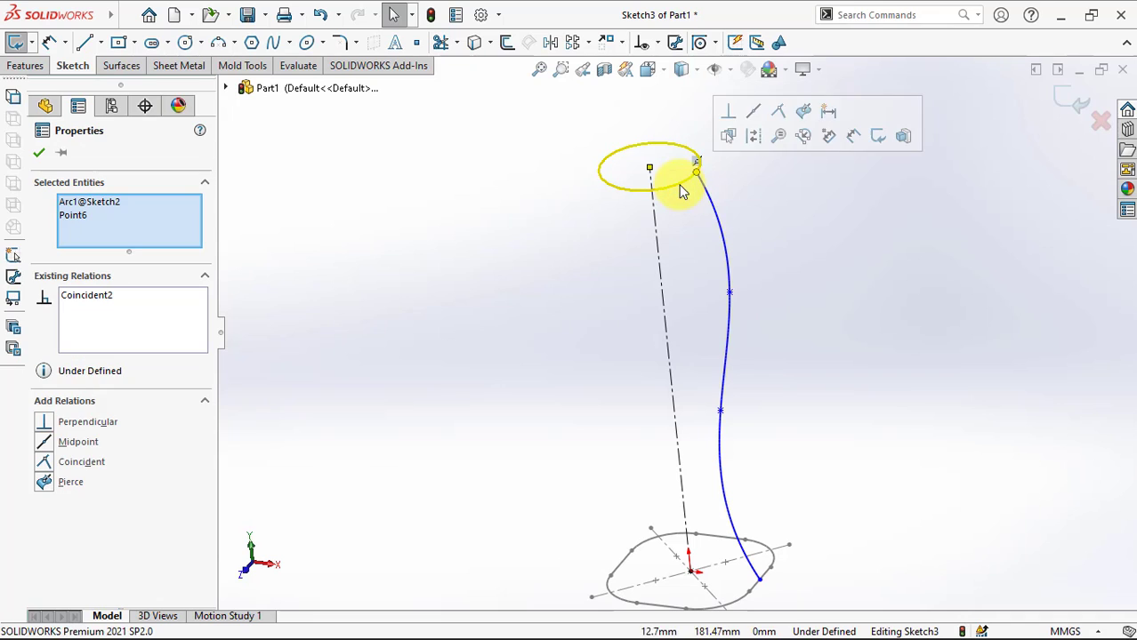
{"action": "left_click", "coordinate": [802, 112]}
{"action": "scroll", "coordinate": [758, 585], "scroll_direction": "down", "scroll_amount": 2}
{"action": "scroll", "coordinate": [752, 546], "scroll_direction": "down", "scroll_amount": 3}
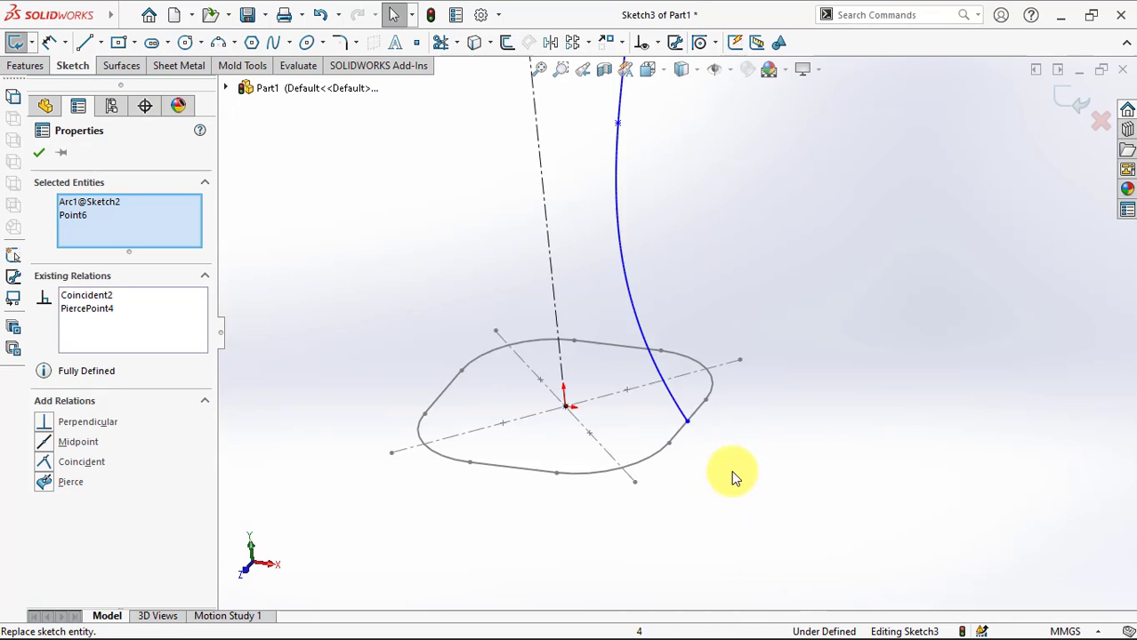
{"action": "scroll", "coordinate": [732, 470], "scroll_direction": "down", "scroll_amount": 3}
Step: Pierce the spline's bottom endpoint to the rounded-square edge and return to Front view
{"action": "left_click", "coordinate": [641, 354]}
{"action": "left_click", "coordinate": [629, 372], "text": "ctrl"}
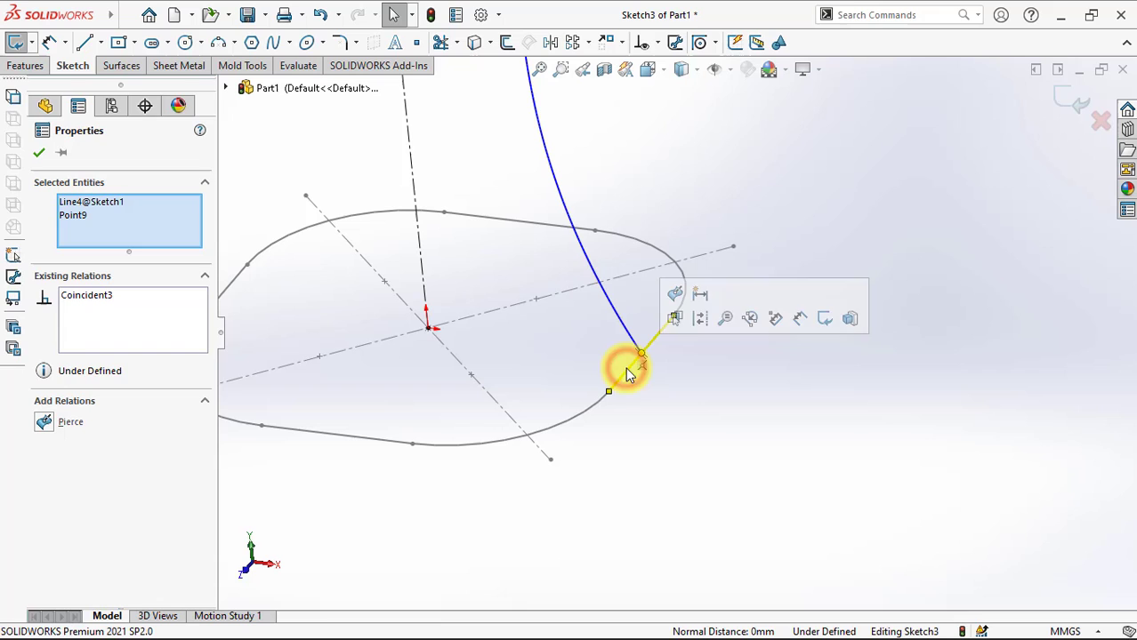
{"action": "left_click", "coordinate": [673, 291]}
{"action": "left_click", "coordinate": [716, 447]}
{"action": "scroll", "coordinate": [725, 448], "scroll_direction": "up", "scroll_amount": 5}
{"action": "scroll", "coordinate": [725, 448], "scroll_direction": "up", "scroll_amount": 1}
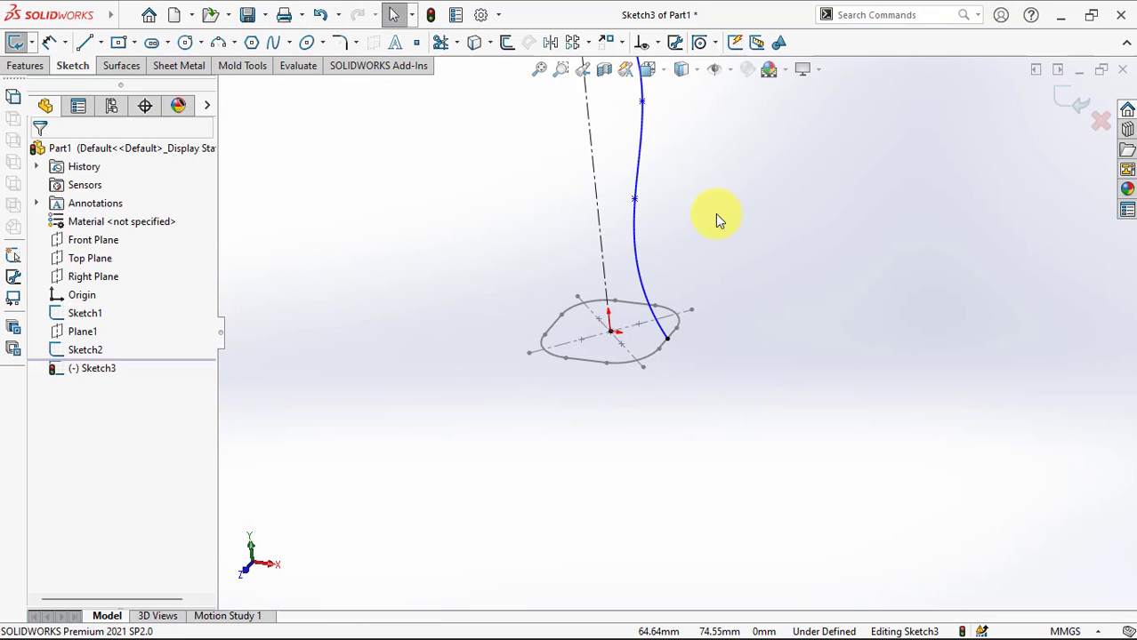
{"action": "key", "text": "ctrl+1"}
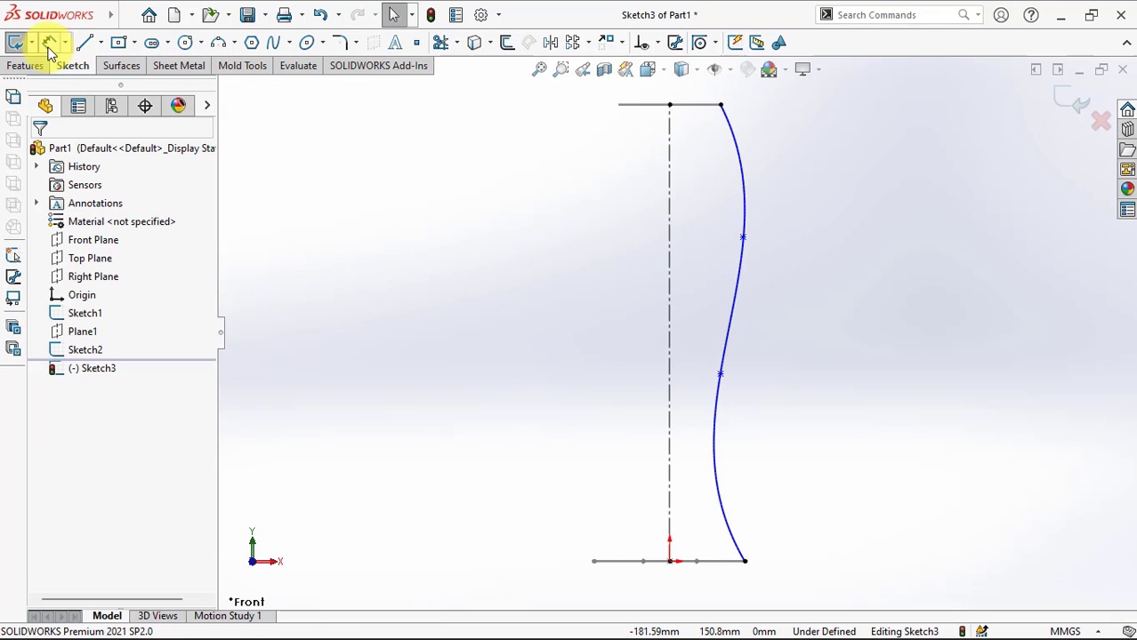
{"action": "left_click", "coordinate": [49, 44]}
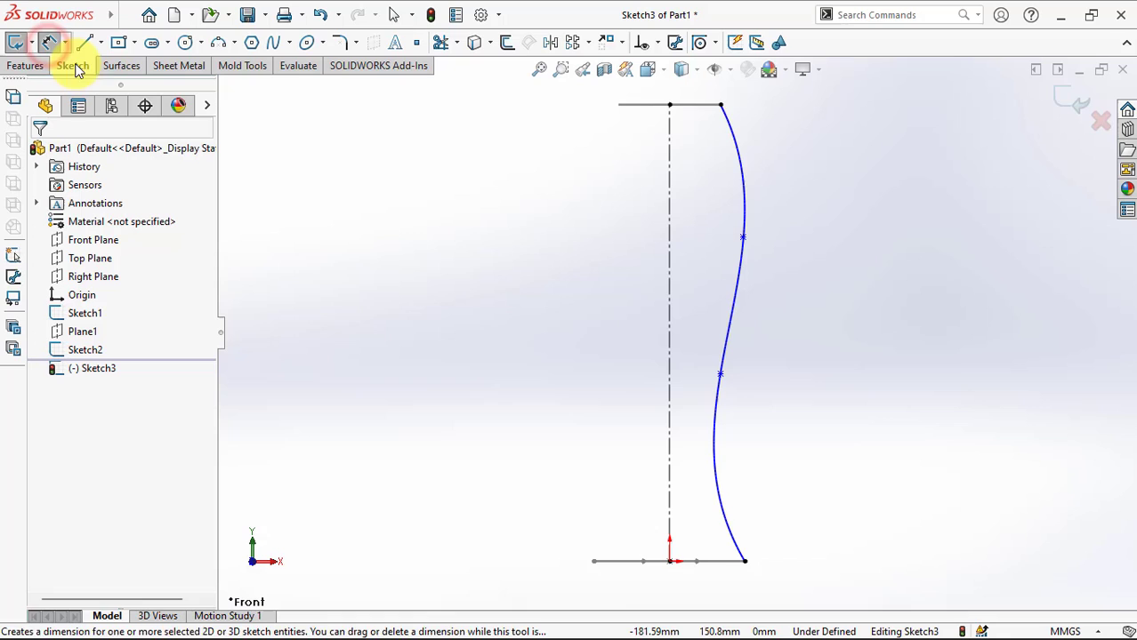
Step: Dimension the lower and upper spline points to 86 and 135 mm above the origin
{"action": "left_click", "coordinate": [721, 376]}
{"action": "left_click", "coordinate": [669, 560]}
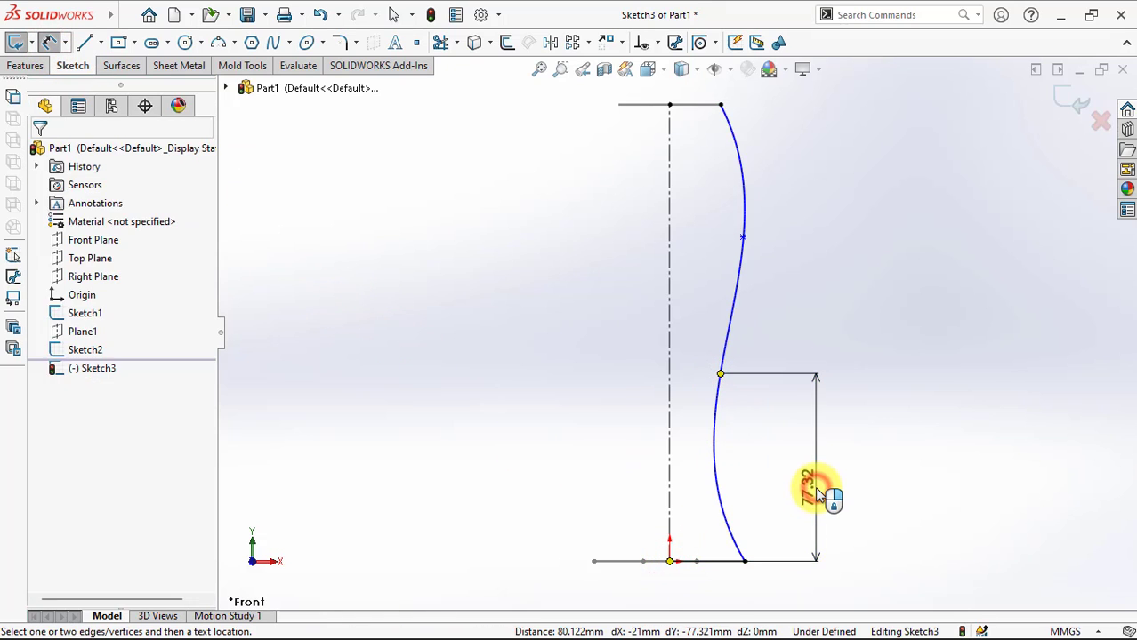
{"action": "left_click", "coordinate": [816, 483]}
{"action": "type", "text": "86"}
{"action": "left_click", "coordinate": [744, 466]}
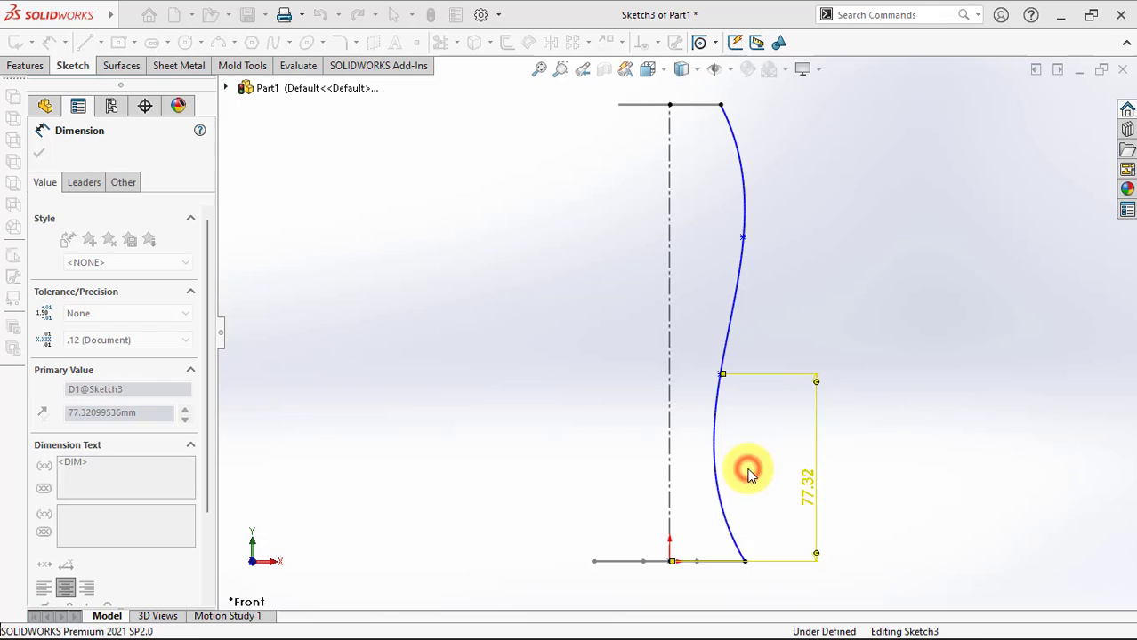
{"action": "left_click", "coordinate": [743, 237]}
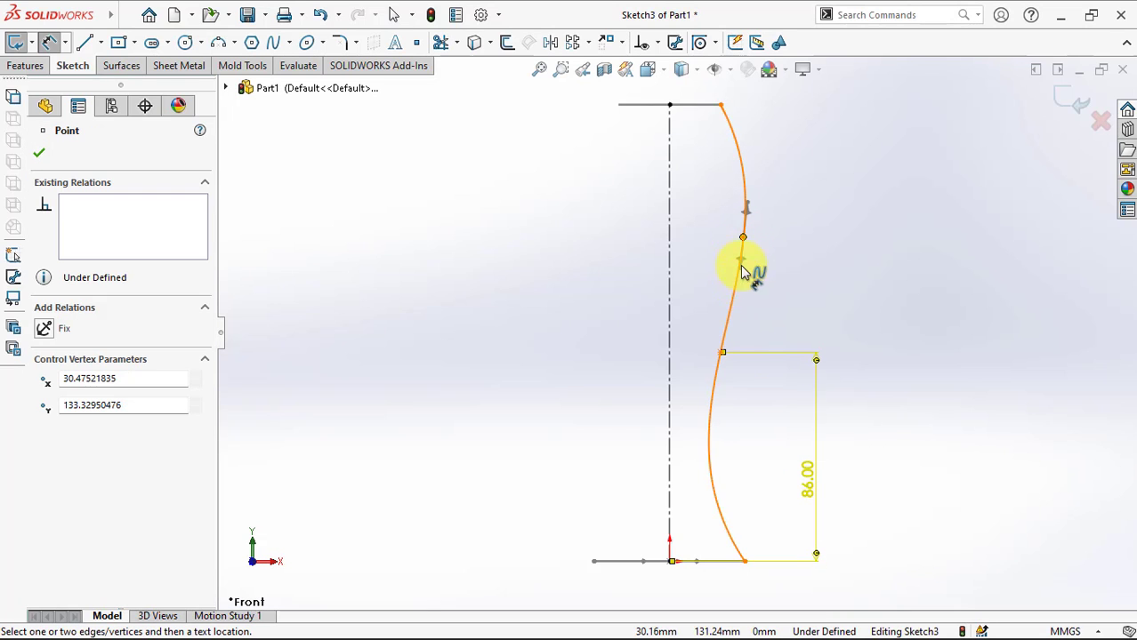
{"action": "left_click", "coordinate": [669, 562]}
{"action": "left_click", "coordinate": [862, 426]}
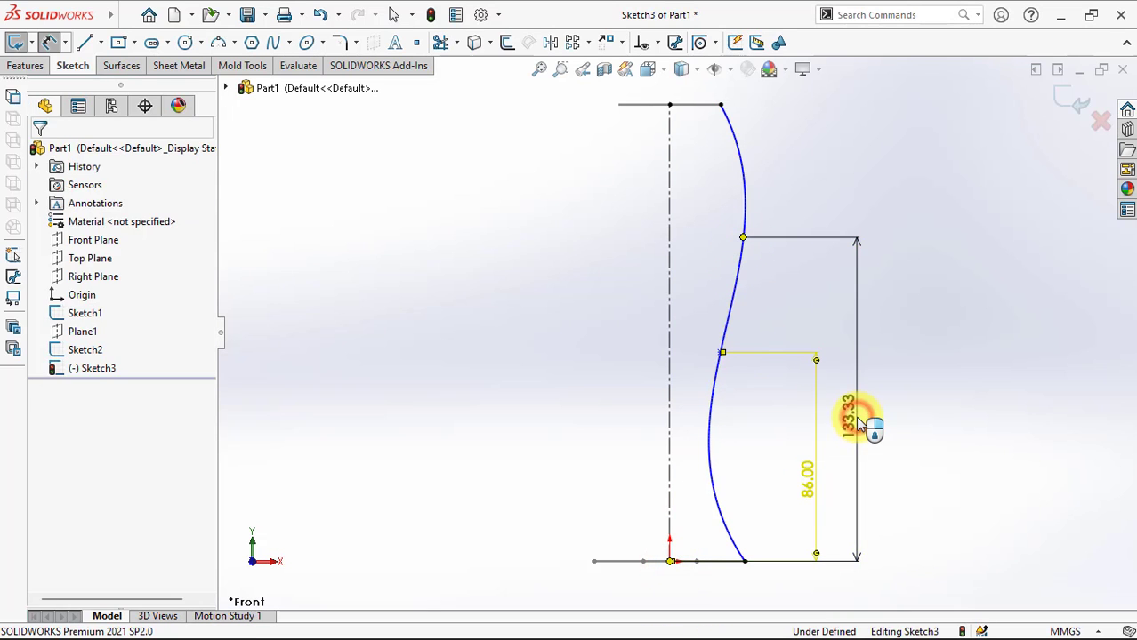
{"action": "type", "text": "135"}
{"action": "left_click", "coordinate": [785, 393]}
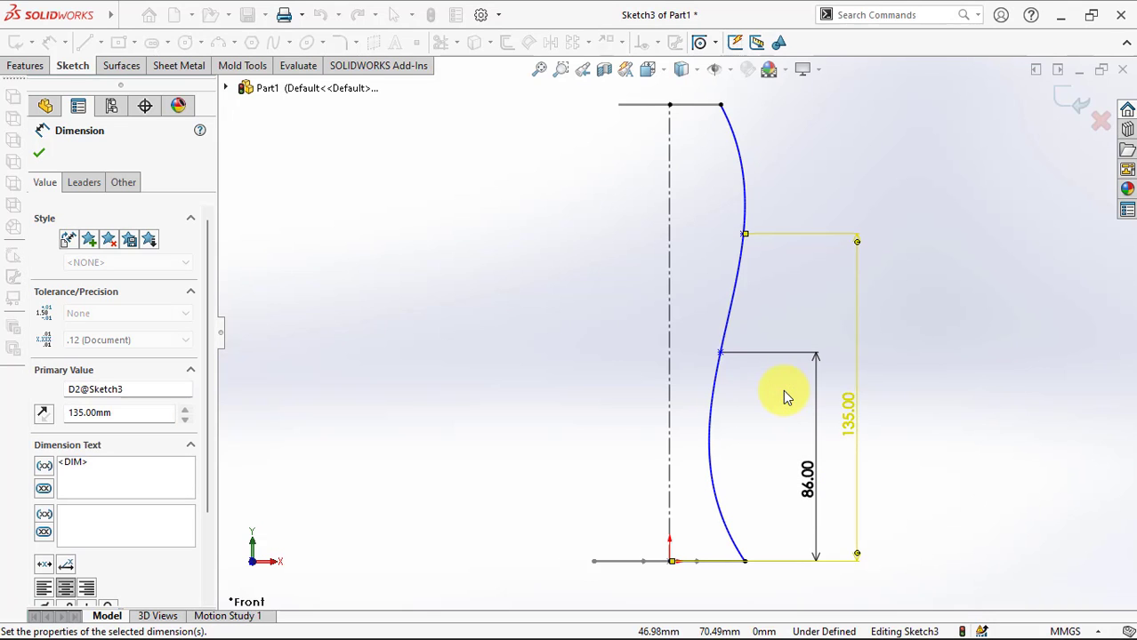
Step: Dimension the spline point widths across the centerline to 56 and 73 mm
{"action": "left_click", "coordinate": [723, 358]}
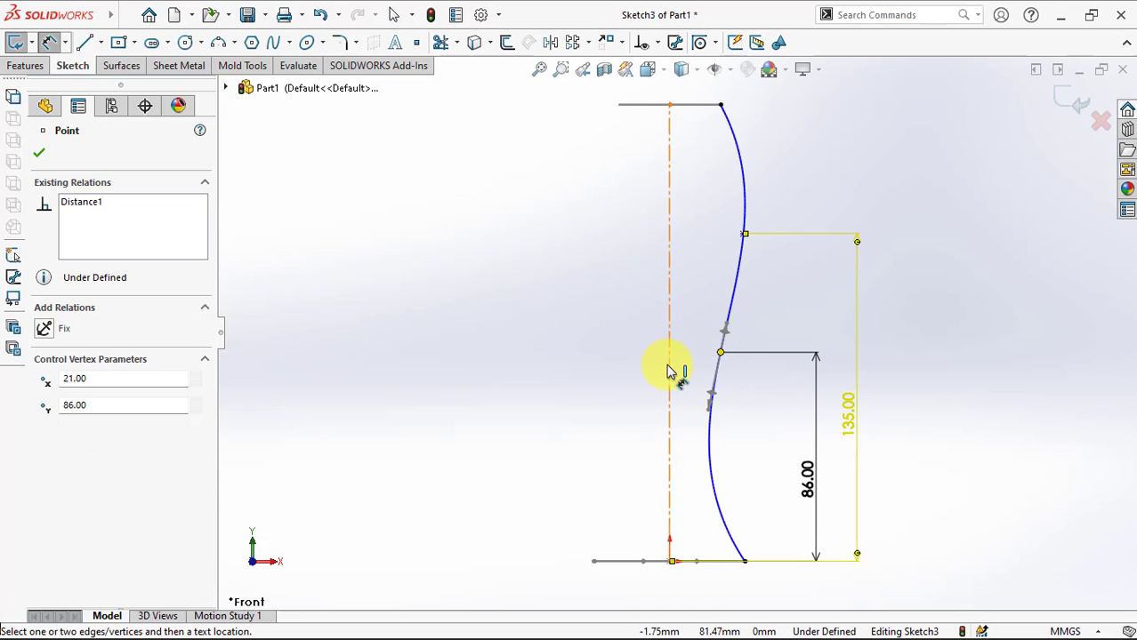
{"action": "left_click", "coordinate": [672, 367]}
{"action": "scroll", "coordinate": [674, 372], "scroll_direction": "up", "scroll_amount": 3}
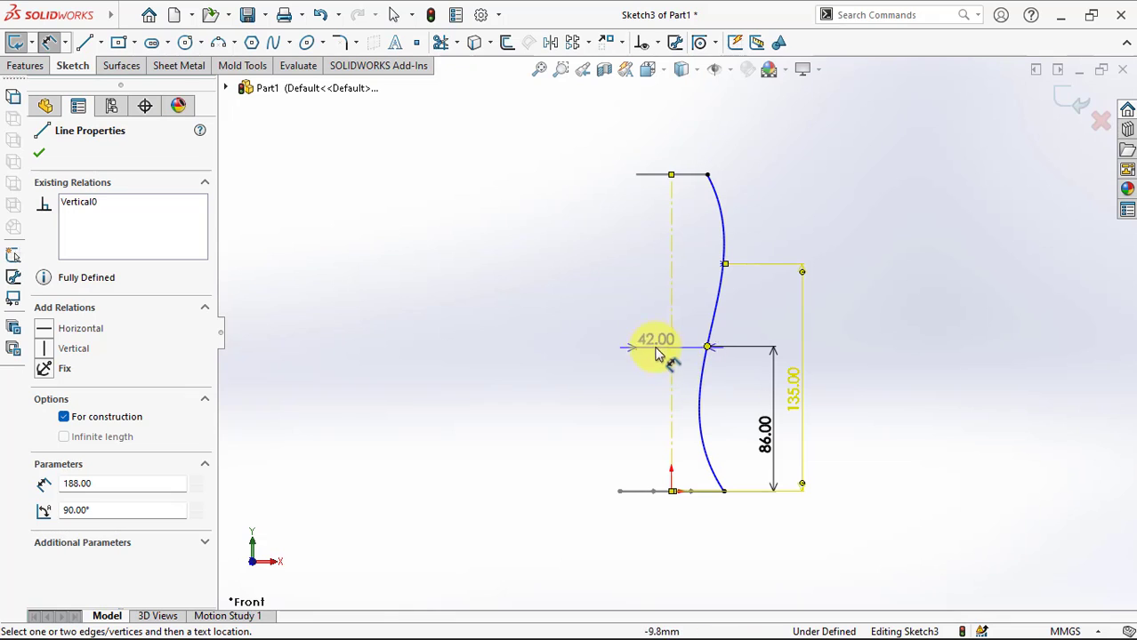
{"action": "left_click", "coordinate": [669, 531]}
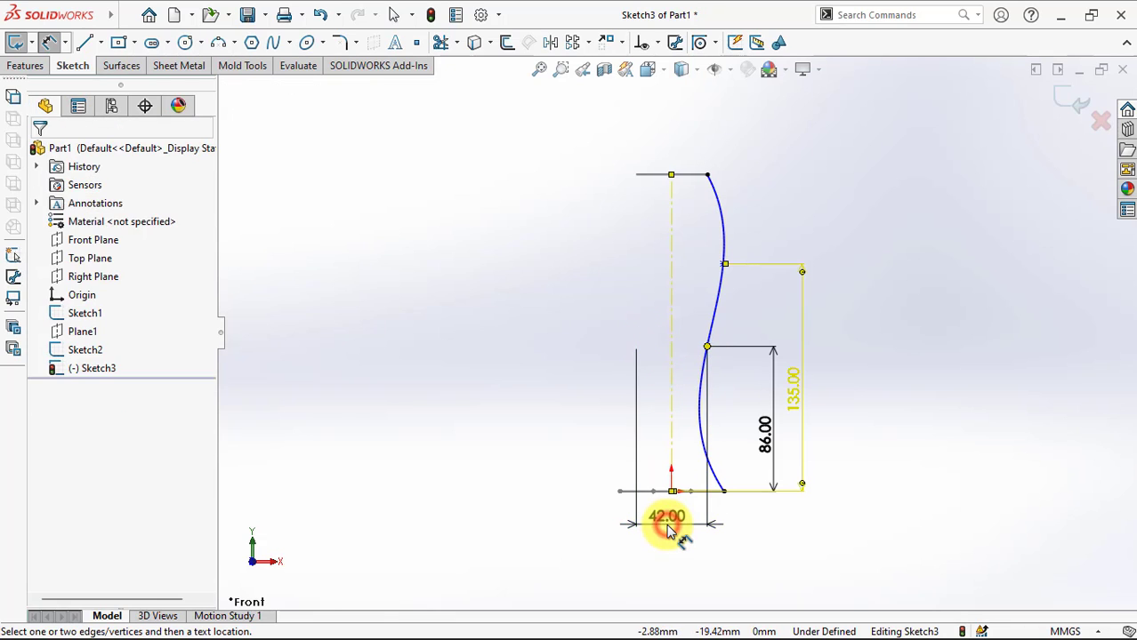
{"action": "left_click", "coordinate": [599, 502]}
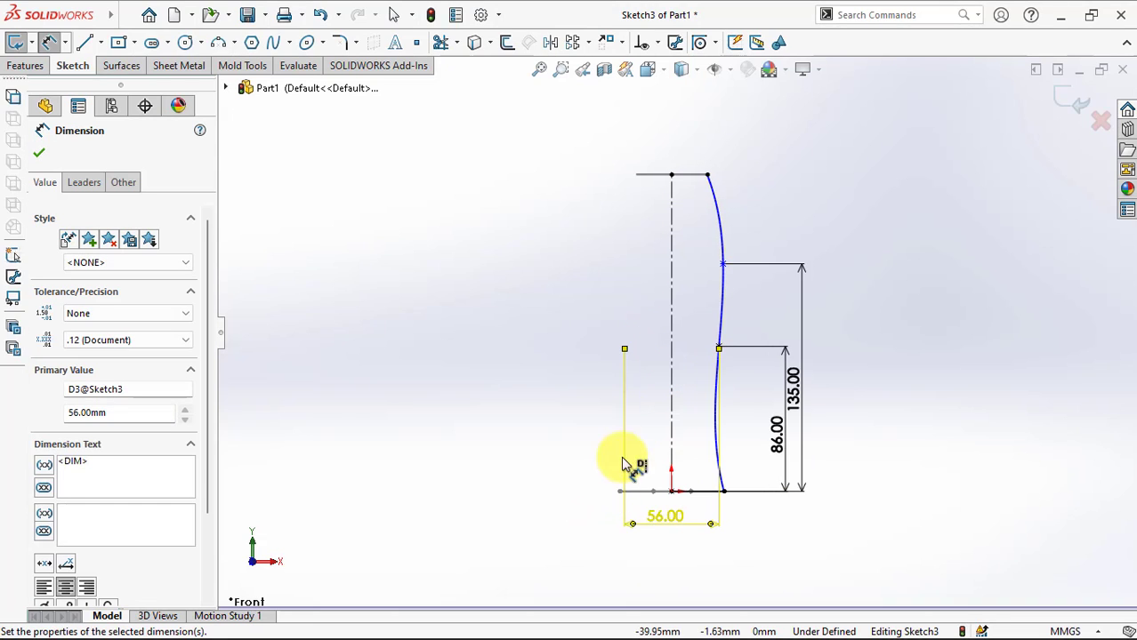
{"action": "left_click", "coordinate": [673, 205]}
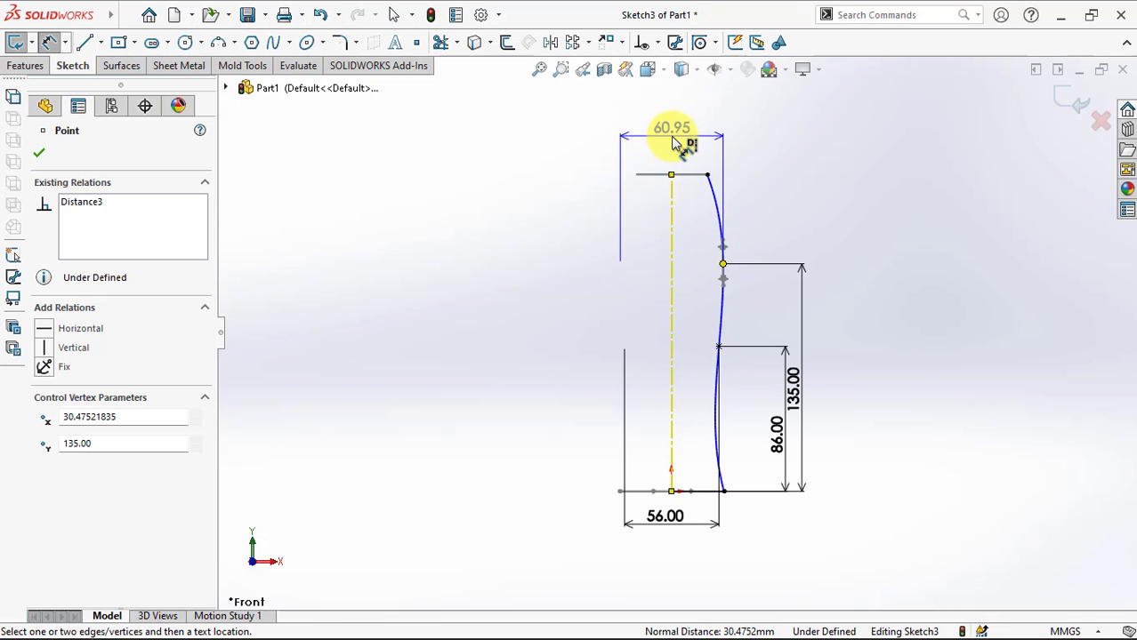
{"action": "left_click", "coordinate": [674, 144]}
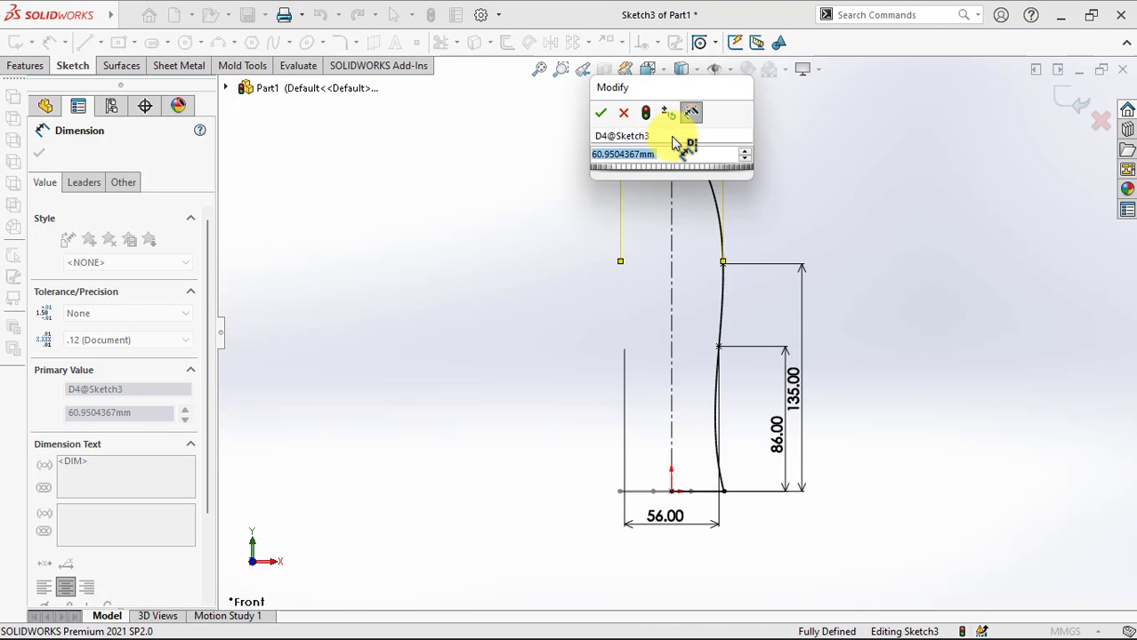
{"action": "type", "text": "73"}
{"action": "left_click", "coordinate": [600, 112]}
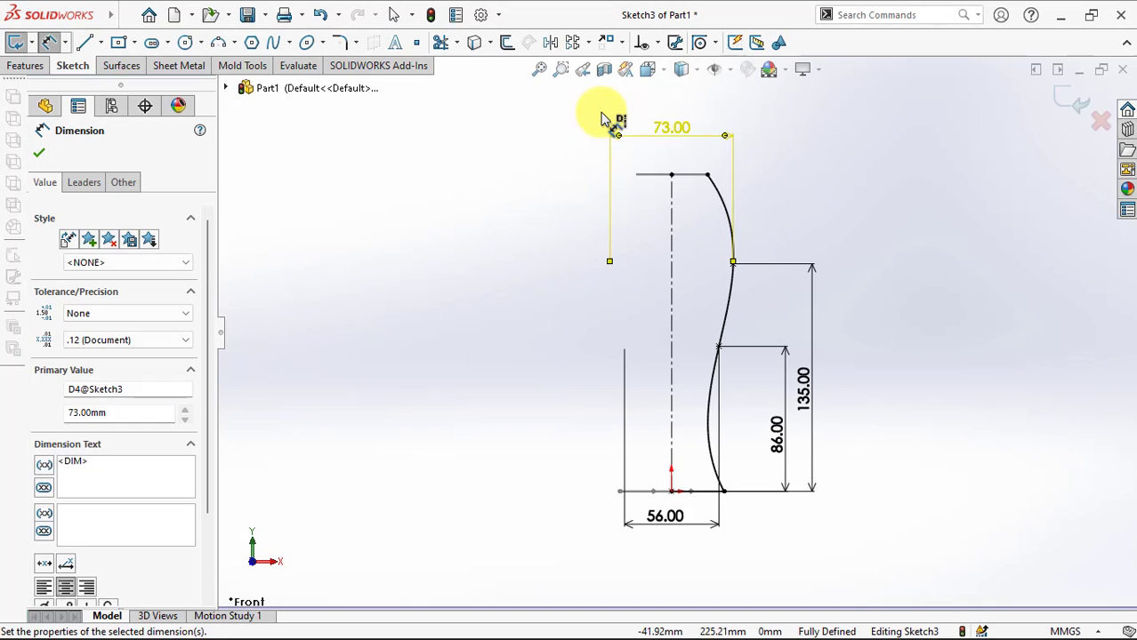
{"action": "left_click", "coordinate": [801, 203]}
{"action": "right_click", "coordinate": [800, 212]}
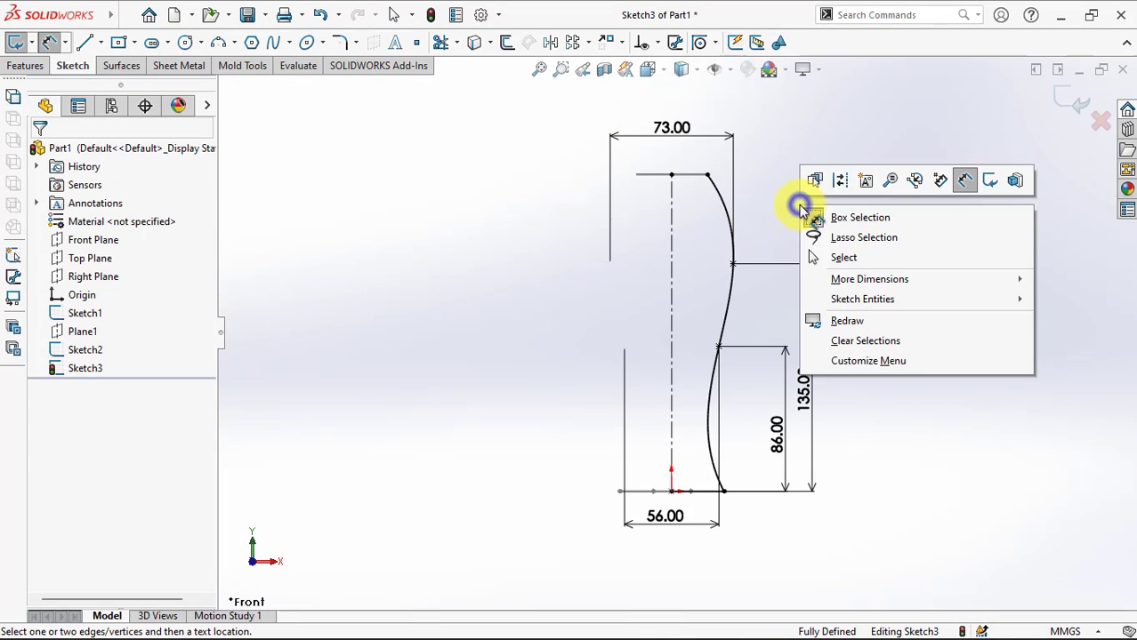
{"action": "left_click", "coordinate": [835, 257]}
Step: Offset the centreline 35 mm as a construction line
{"action": "left_click", "coordinate": [507, 42]}
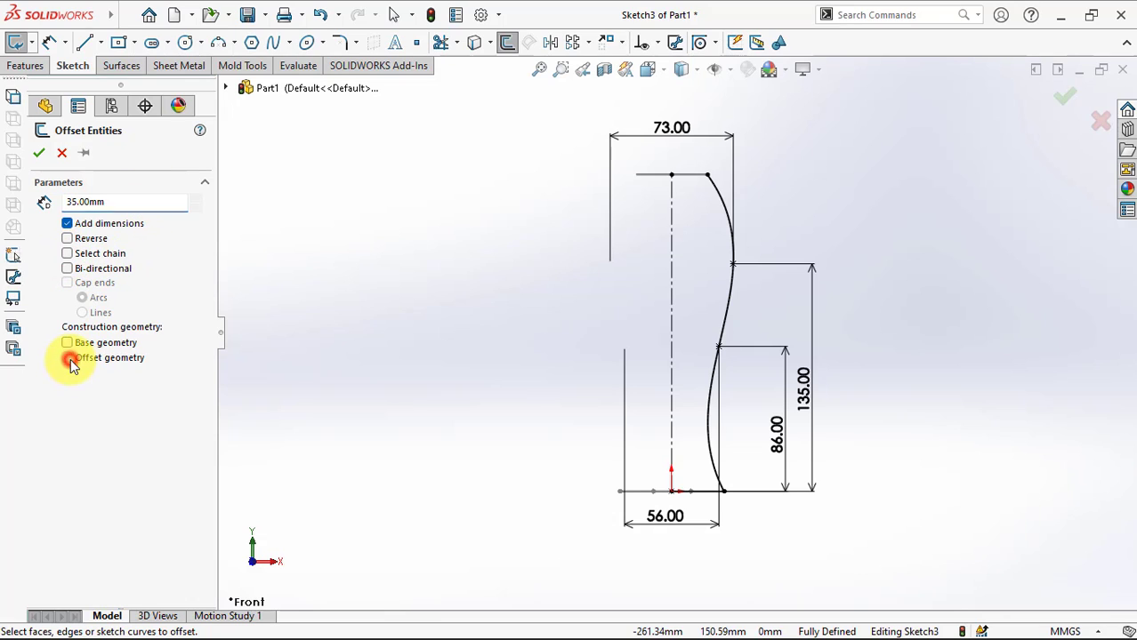
{"action": "left_click", "coordinate": [71, 361]}
{"action": "left_click", "coordinate": [671, 454]}
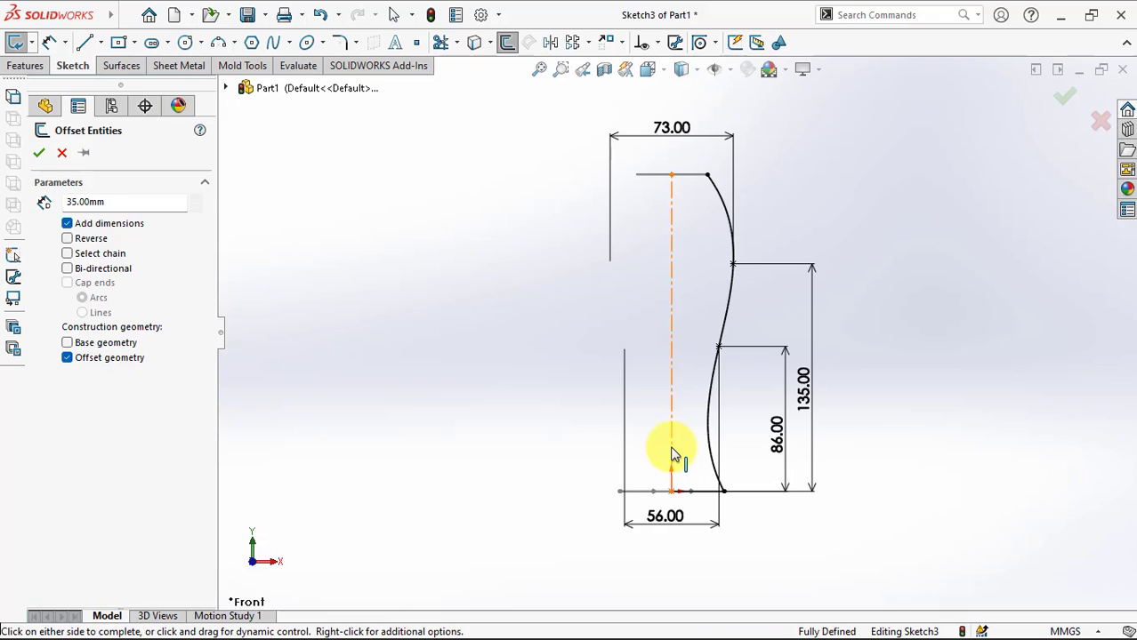
{"action": "left_click", "coordinate": [672, 454]}
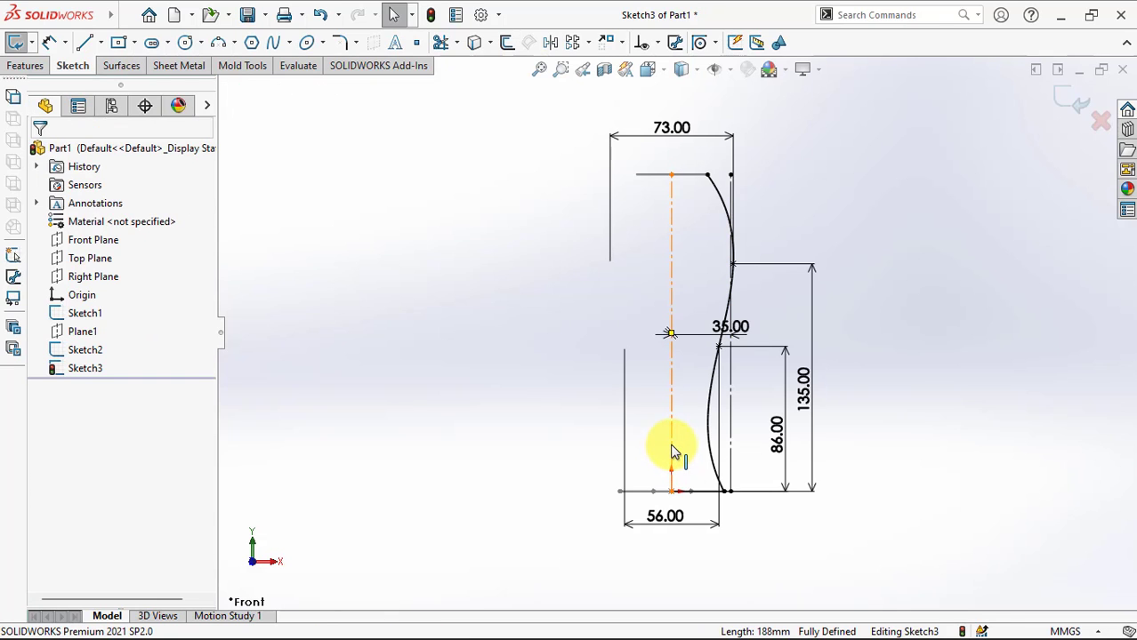
Step: Drag the spline's lower and upper points to reshape the side curve
{"action": "scroll", "coordinate": [763, 370], "scroll_direction": "up", "scroll_amount": 3}
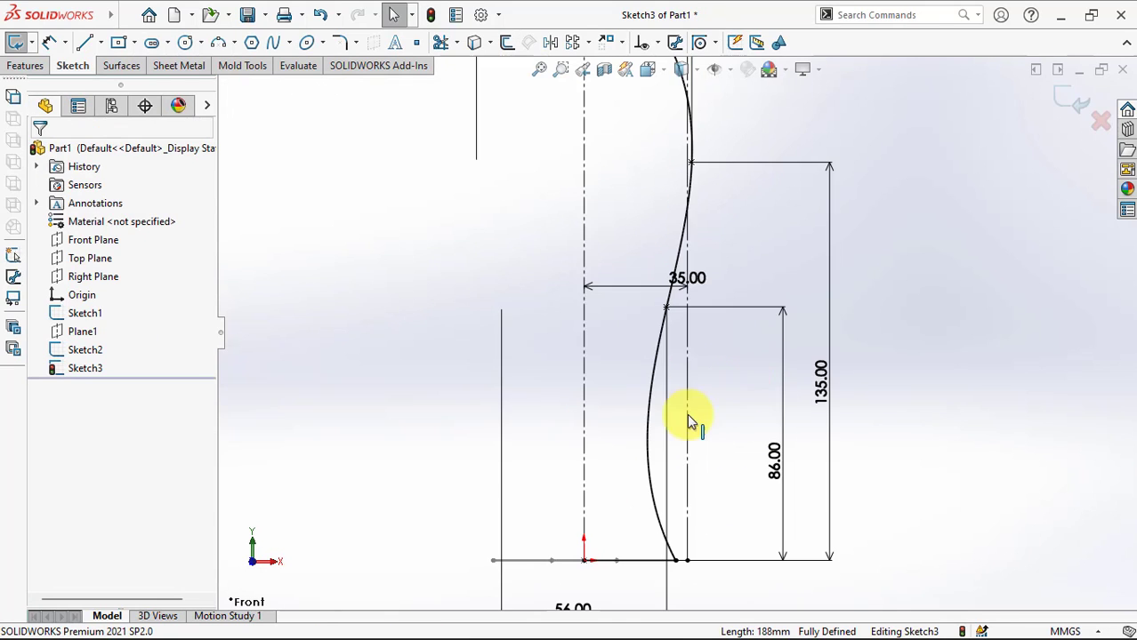
{"action": "left_click", "coordinate": [649, 471]}
{"action": "left_click_drag", "start_coordinate": [639, 500], "coordinate": [698, 473]}
{"action": "key", "text": "f"}
{"action": "scroll", "coordinate": [714, 197], "scroll_direction": "up", "scroll_amount": 2}
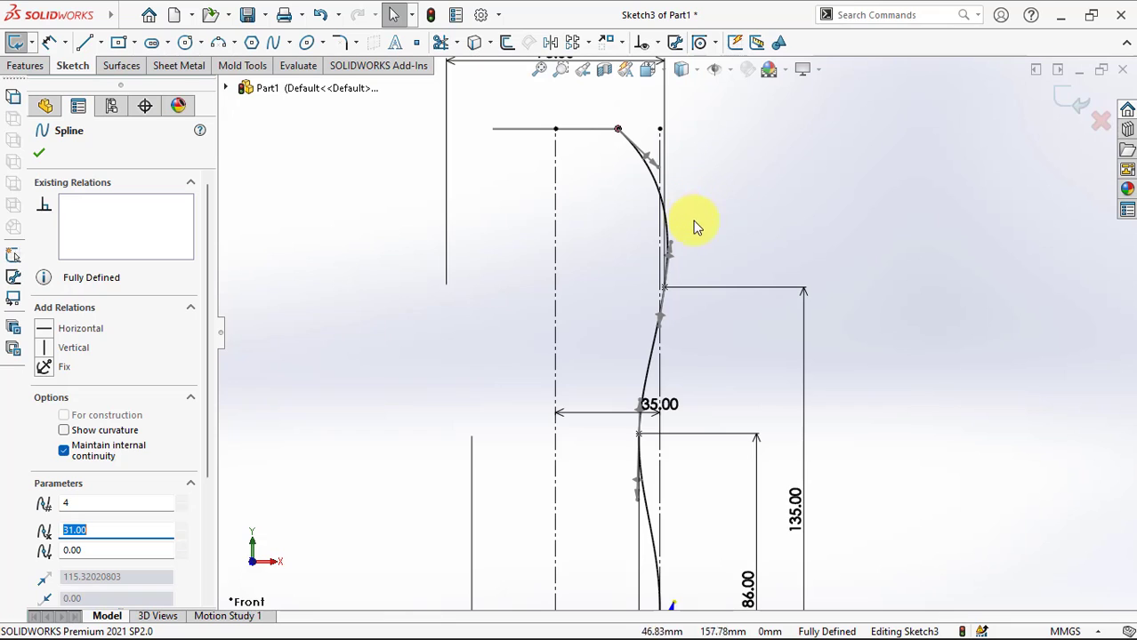
{"action": "mouse_move", "coordinate": [658, 171]}
{"action": "left_mouse_down"}
{"action": "mouse_move", "coordinate": [691, 183]}
{"action": "mouse_move", "coordinate": [597, 224]}
{"action": "left_mouse_up"}
{"action": "scroll", "coordinate": [662, 178], "scroll_direction": "up", "scroll_amount": 2}
{"action": "left_click", "coordinate": [744, 267]}
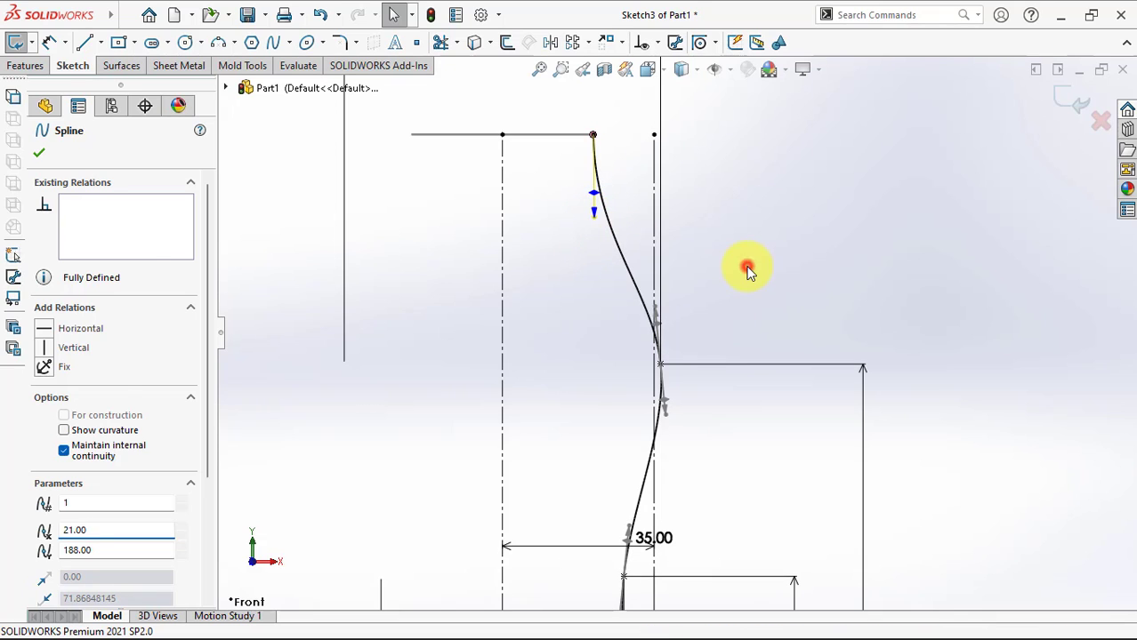
Step: Fine-tune the spline's upper and lower points to refine the S-curve
{"action": "left_click", "coordinate": [647, 314]}
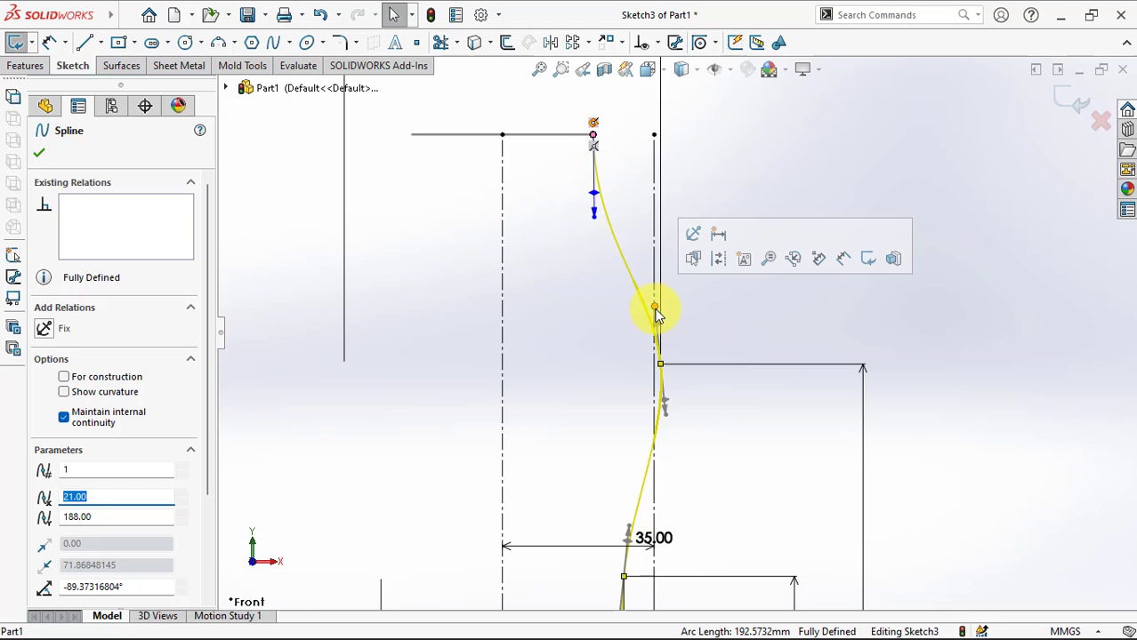
{"action": "left_click_drag", "start_coordinate": [655, 310], "coordinate": [662, 279]}
{"action": "left_click_drag", "start_coordinate": [664, 424], "coordinate": [664, 431]}
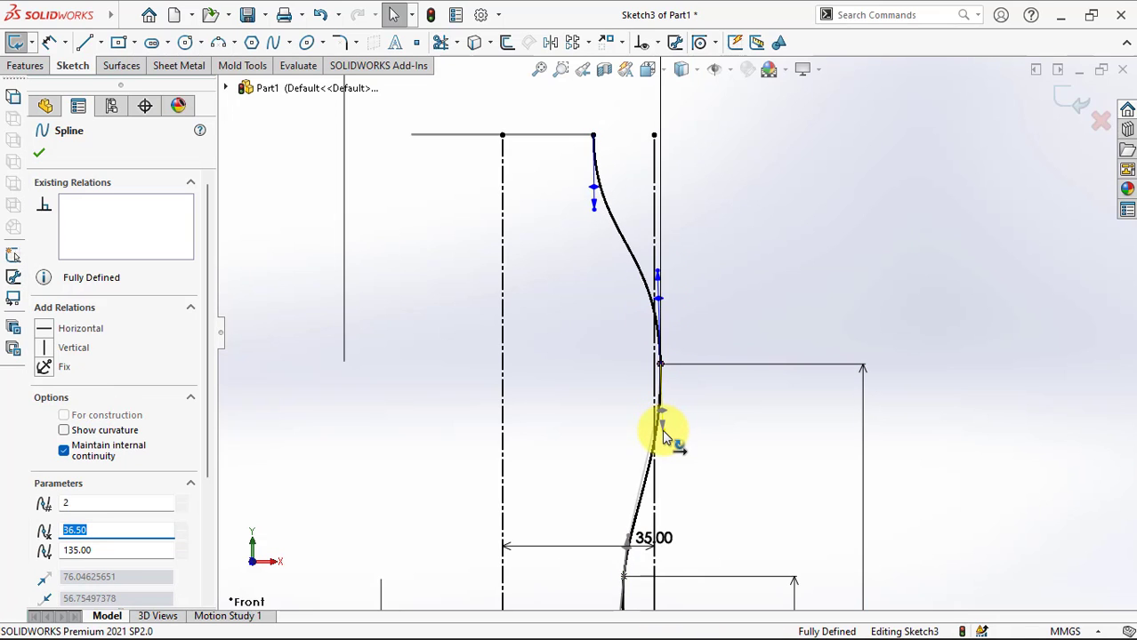
{"action": "left_click", "coordinate": [774, 316]}
{"action": "scroll", "coordinate": [775, 316], "scroll_direction": "up", "scroll_amount": 2}
{"action": "scroll", "coordinate": [774, 316], "scroll_direction": "up", "scroll_amount": 1}
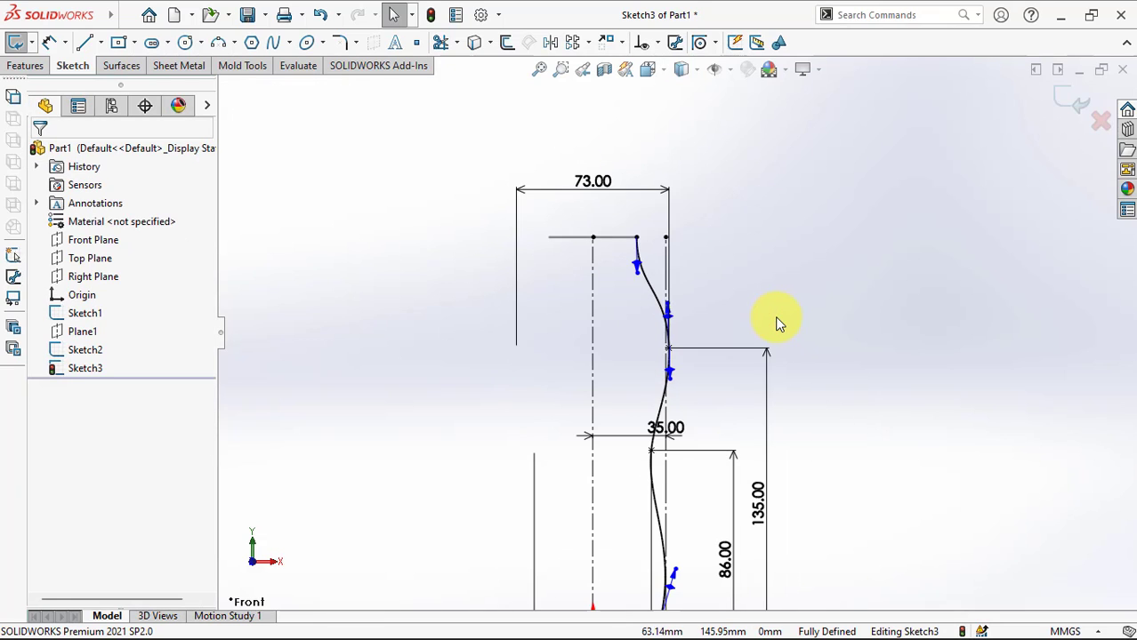
{"action": "scroll", "coordinate": [775, 316], "scroll_direction": "up", "scroll_amount": 1}
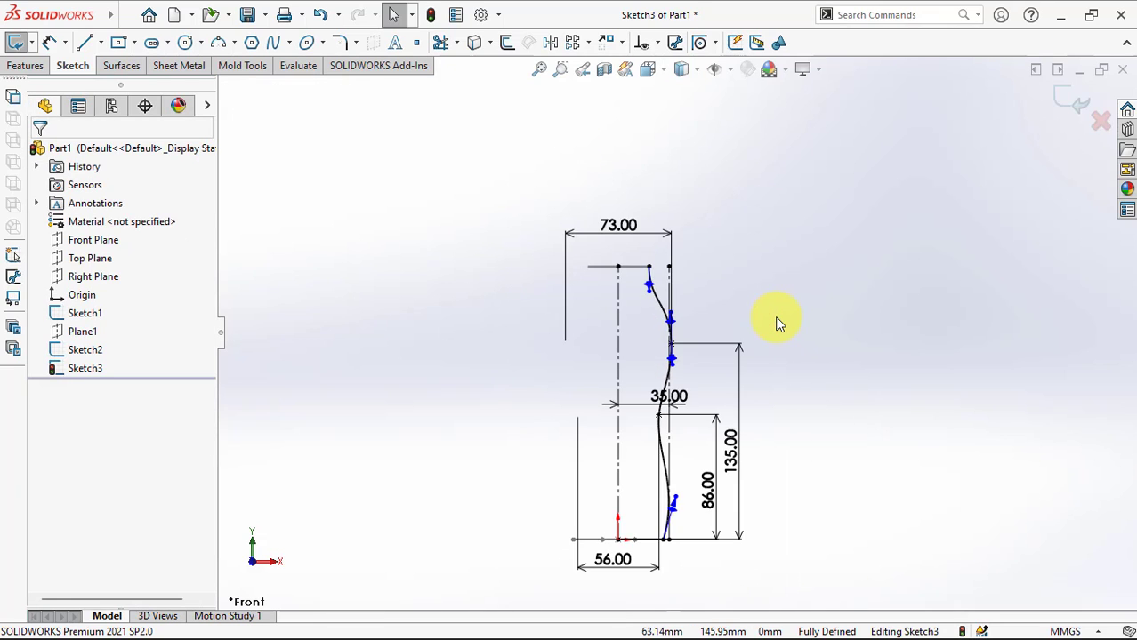
Step: Mirror the side spline about the vertical centreline and exit the profile sketch
{"action": "left_click", "coordinate": [552, 41]}
{"action": "left_click", "coordinate": [735, 224]}
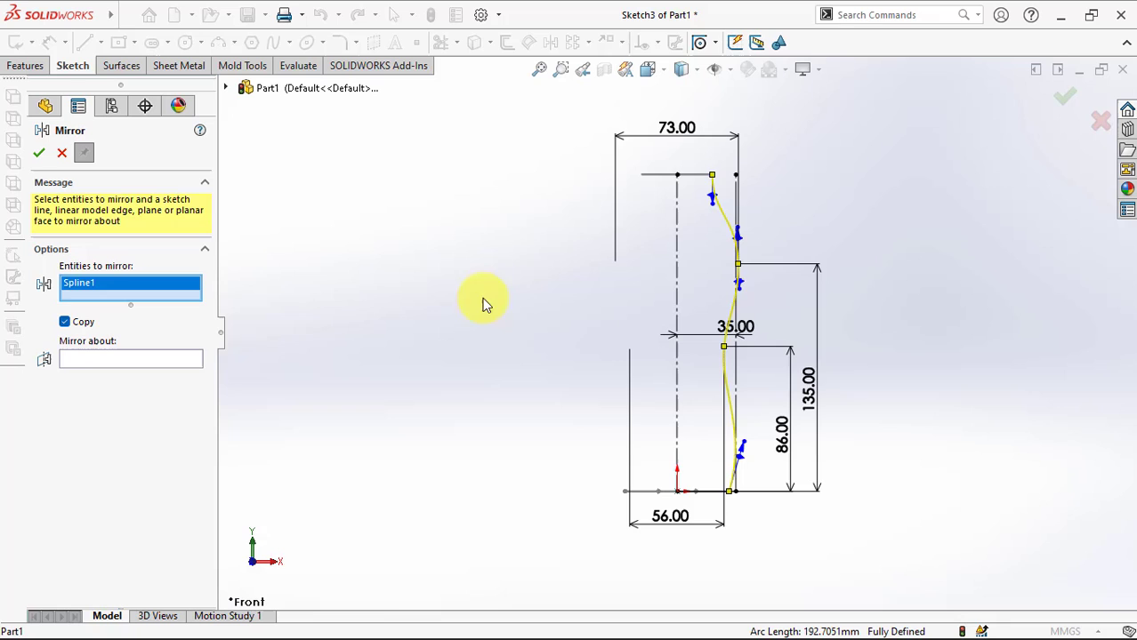
{"action": "left_click", "coordinate": [175, 363]}
{"action": "left_click", "coordinate": [679, 304]}
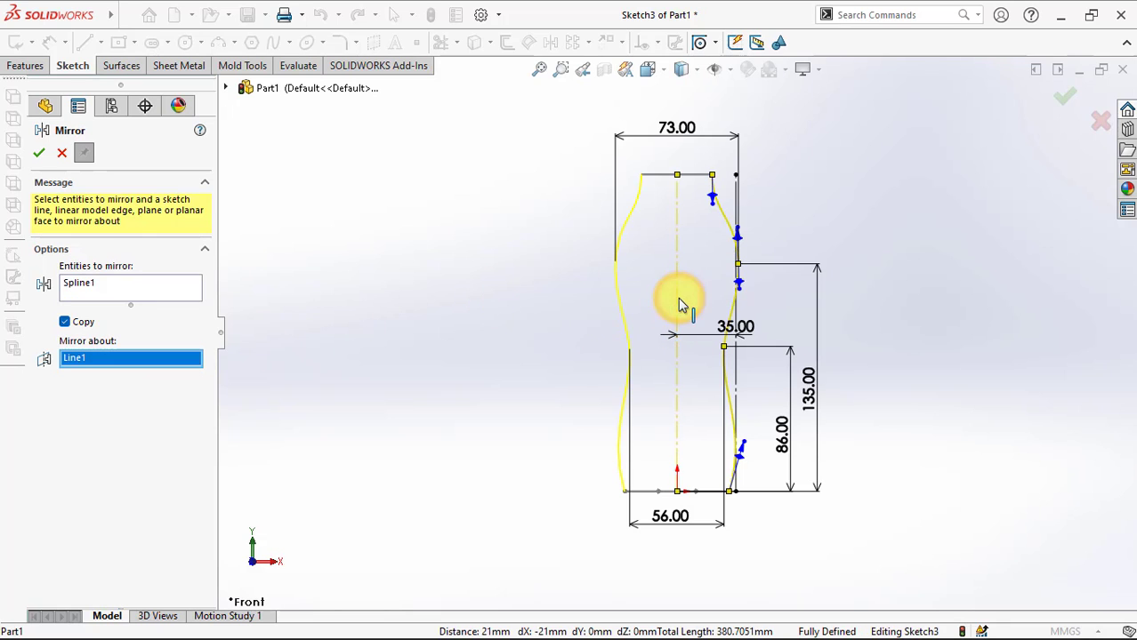
{"action": "left_click", "coordinate": [1075, 103]}
{"action": "left_click", "coordinate": [1072, 105]}
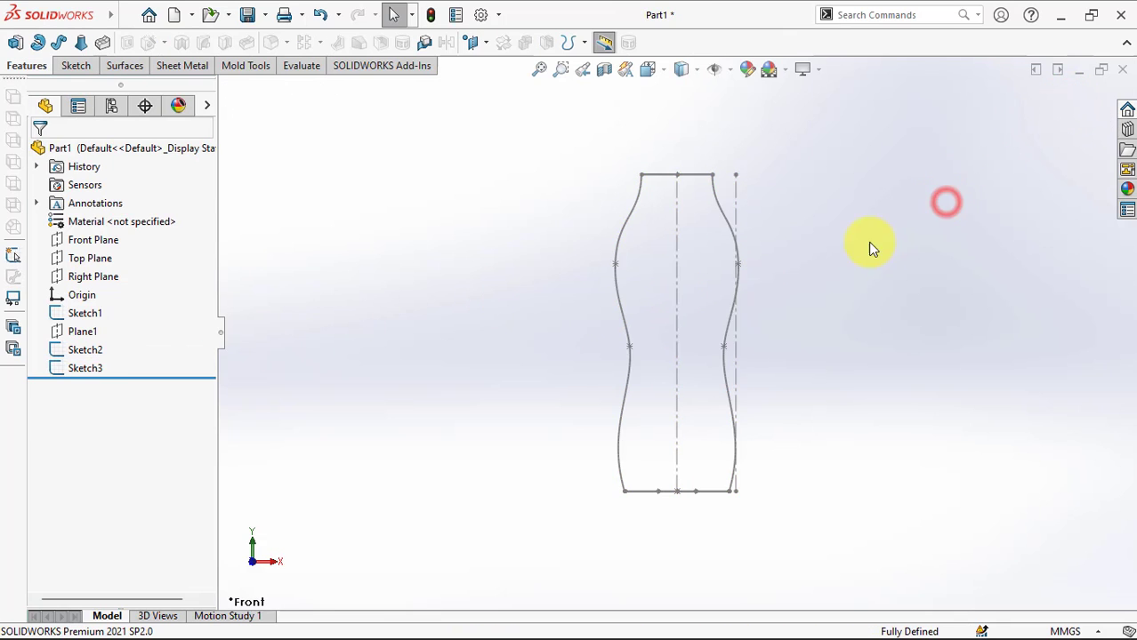
{"action": "middle_click_drag", "start_coordinate": [868, 241], "coordinate": [837, 279]}
Step: Copy Sketch3 and paste it onto the Right Plane as Sketch4
{"action": "left_click", "coordinate": [74, 372]}
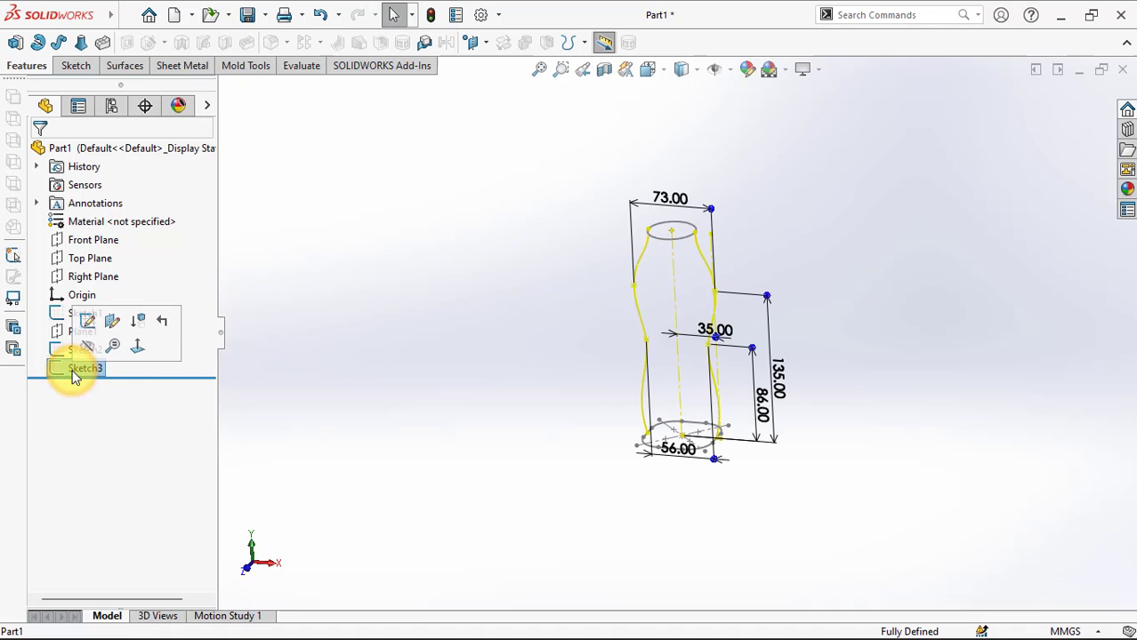
{"action": "left_click", "coordinate": [158, 17]}
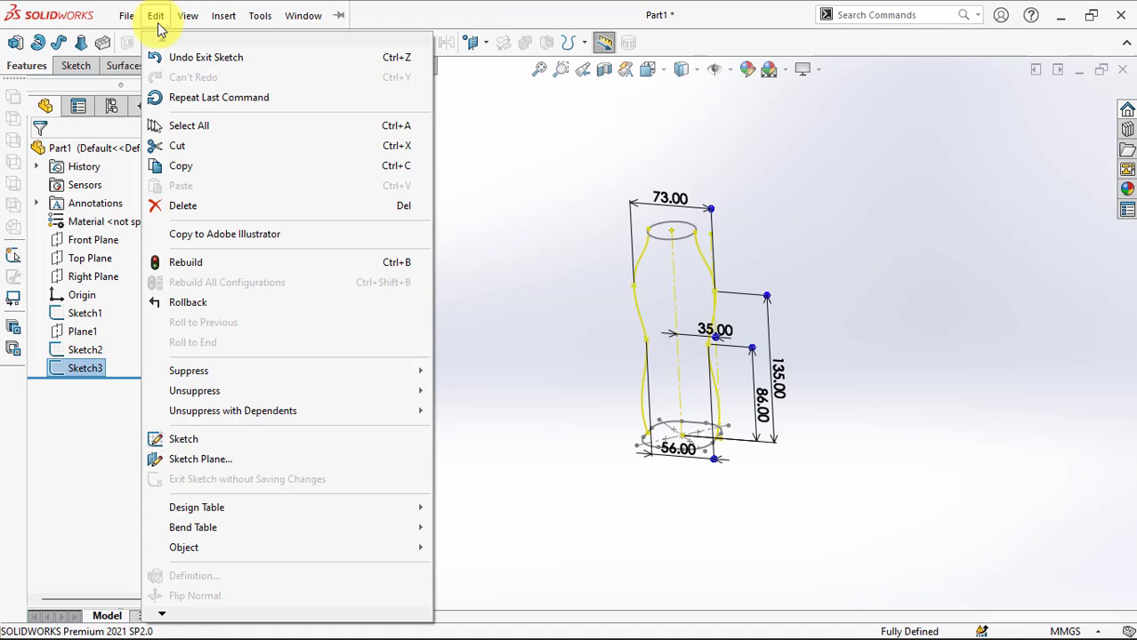
{"action": "left_click", "coordinate": [187, 173]}
{"action": "left_click", "coordinate": [341, 238]}
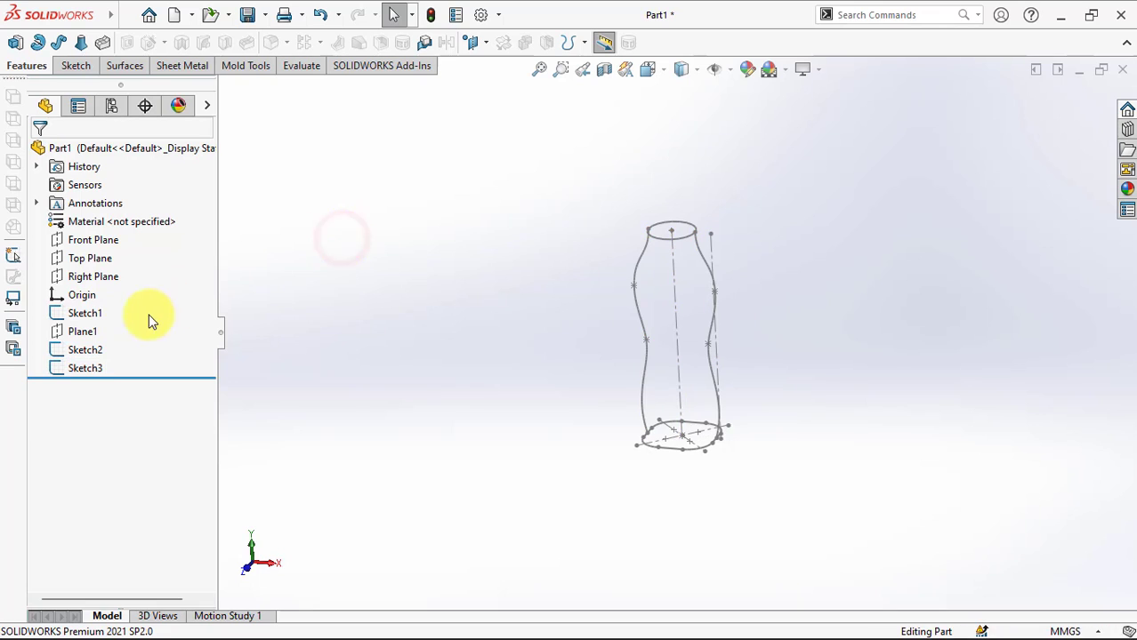
{"action": "left_click", "coordinate": [89, 281]}
{"action": "middle_click_drag", "start_coordinate": [414, 291], "coordinate": [311, 372]}
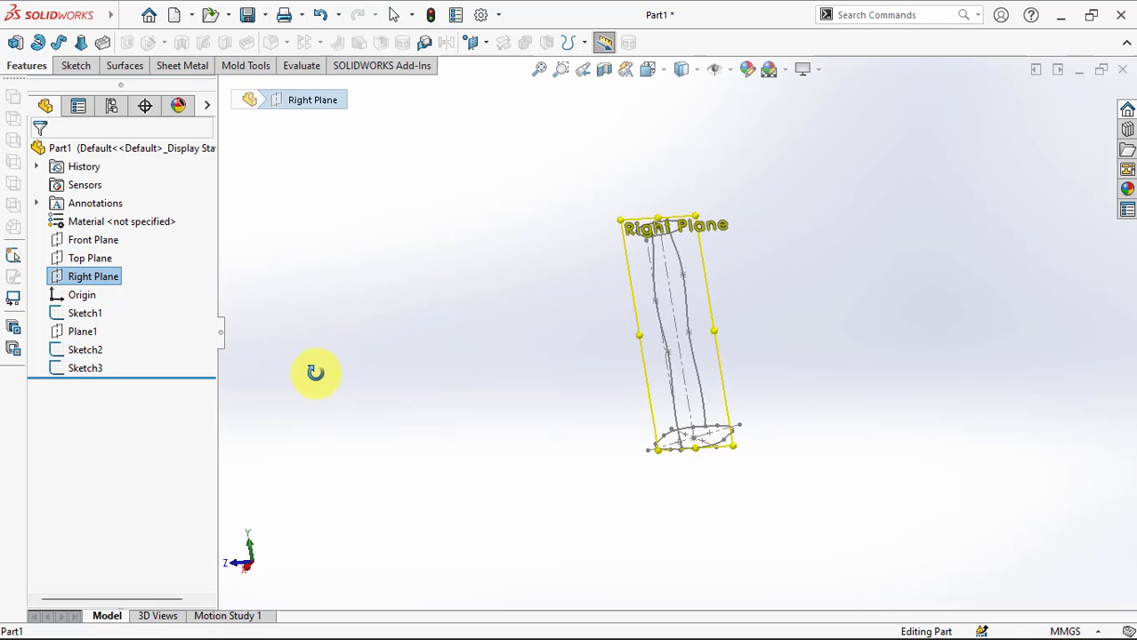
{"action": "left_click", "coordinate": [156, 15]}
{"action": "left_click", "coordinate": [204, 185]}
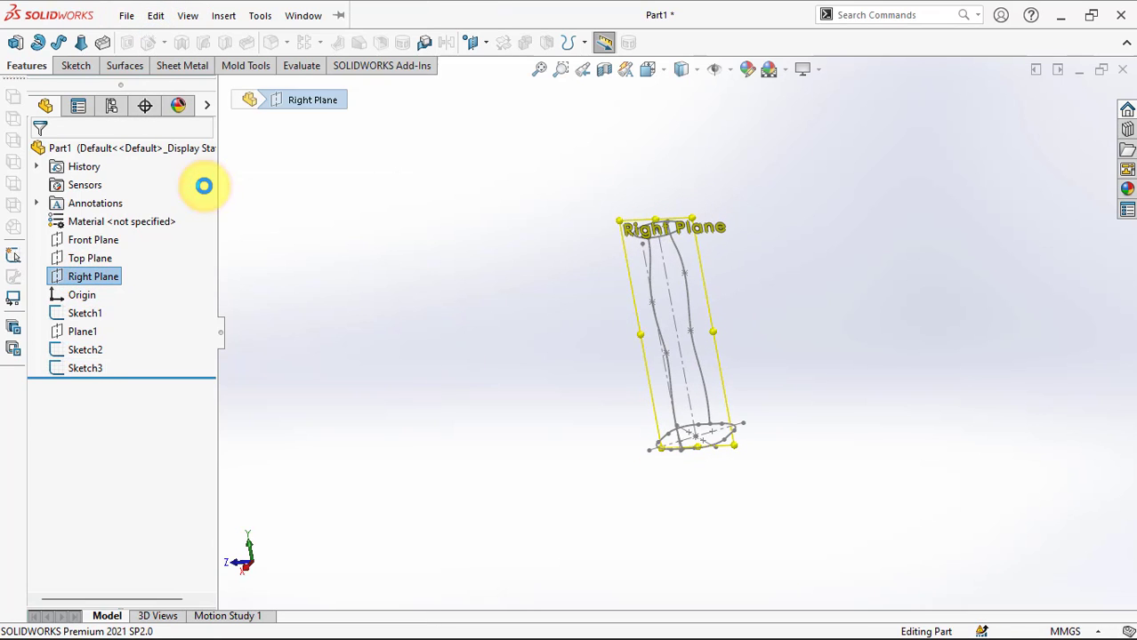
{"action": "left_click", "coordinate": [383, 283]}
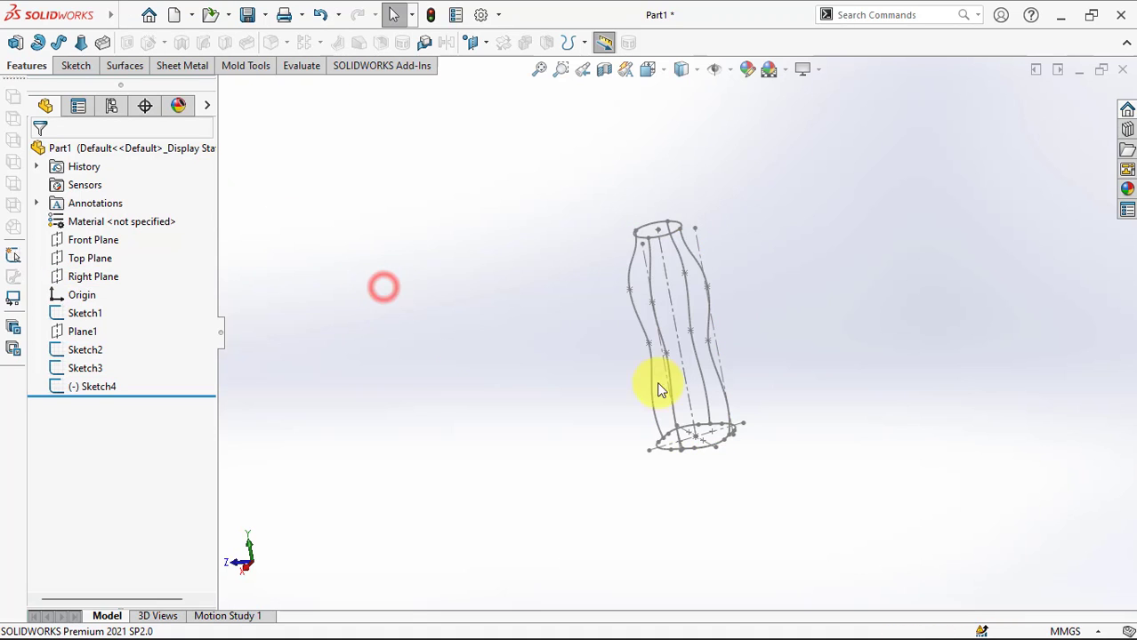
{"action": "key", "text": "f"}
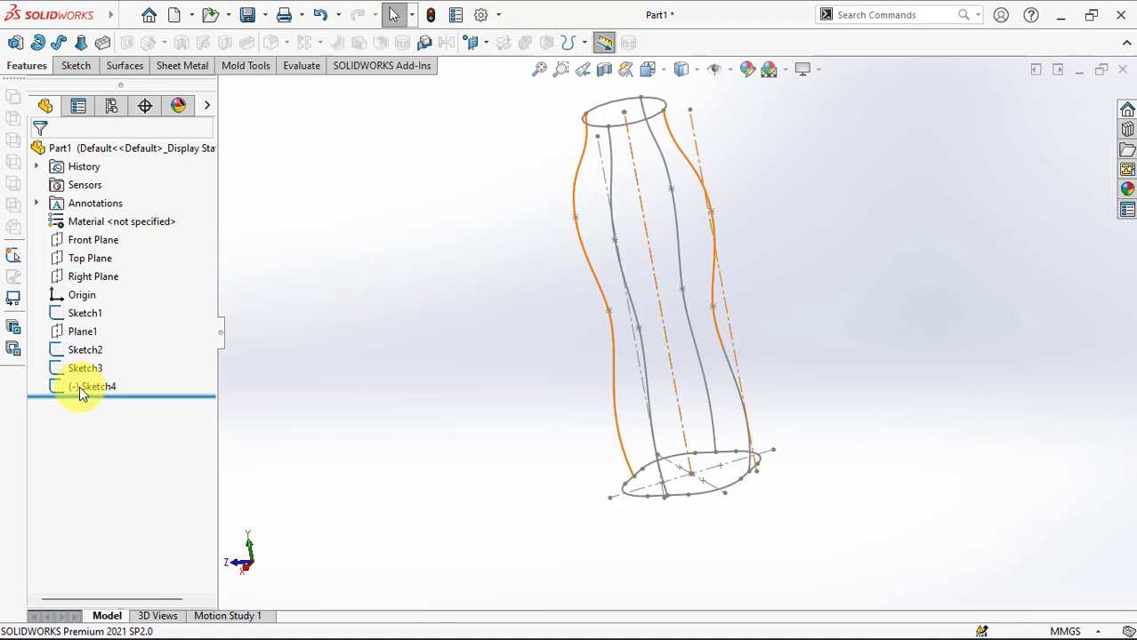
Step: Open Sketch4 for editing and tilt the view toward the base ellipse
{"action": "left_click", "coordinate": [59, 387]}
{"action": "left_click", "coordinate": [79, 345]}
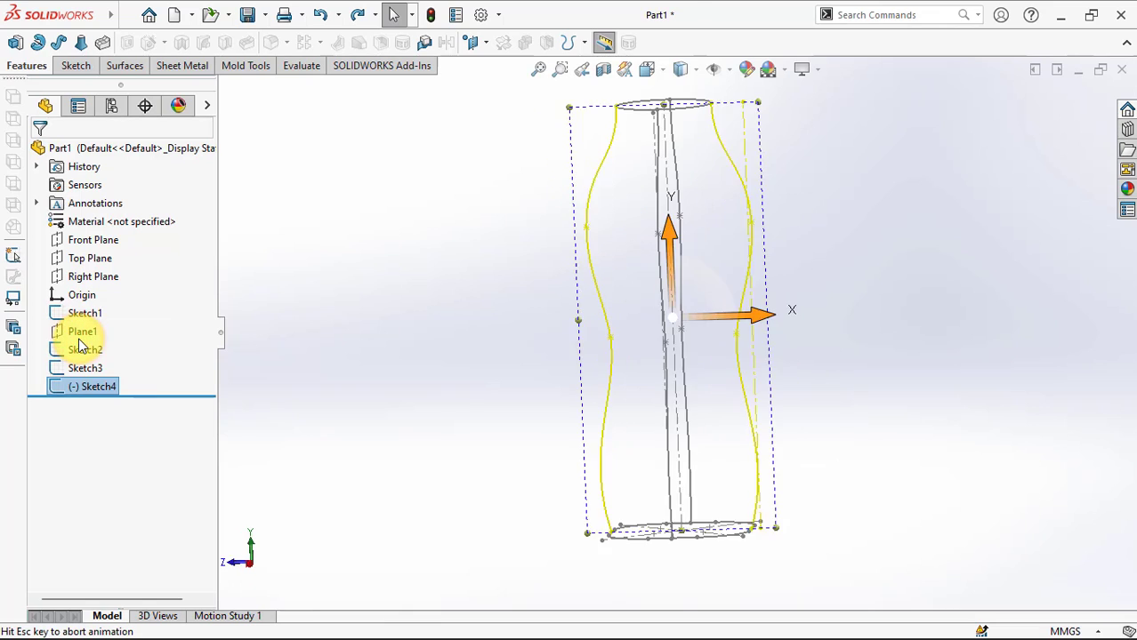
{"action": "middle_click_drag", "start_coordinate": [685, 529], "coordinate": [672, 500]}
{"action": "scroll", "coordinate": [686, 441], "scroll_direction": "down", "scroll_amount": 2}
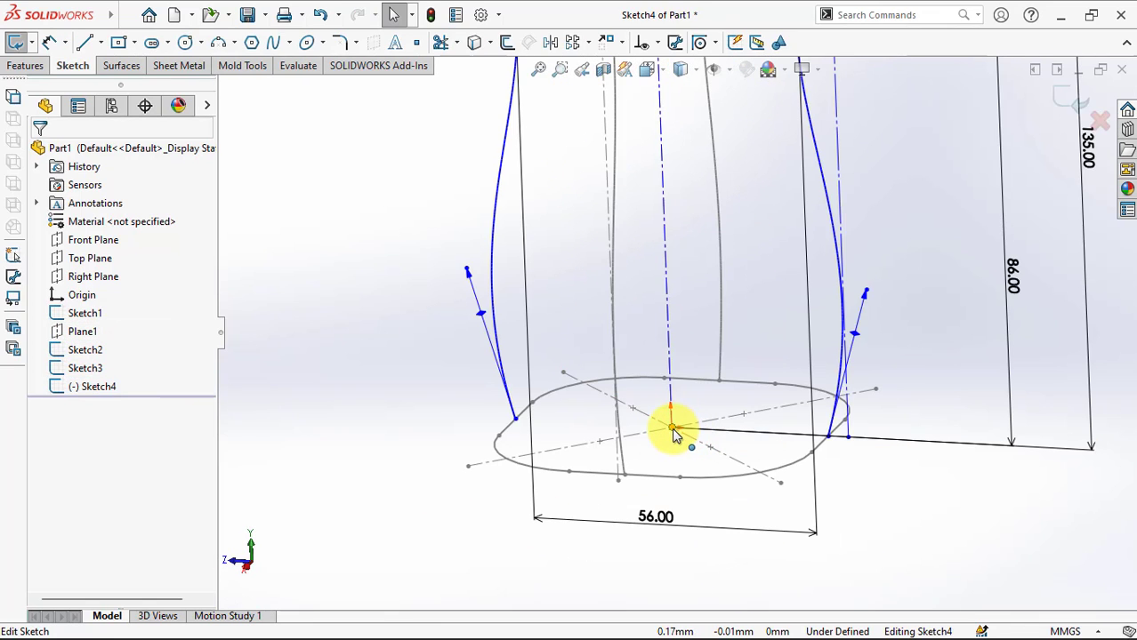
Step: Pierce the side curve's bottom endpoint onto the base sketch line
{"action": "left_click", "coordinate": [672, 429]}
{"action": "left_click", "coordinate": [694, 440], "text": "ctrl"}
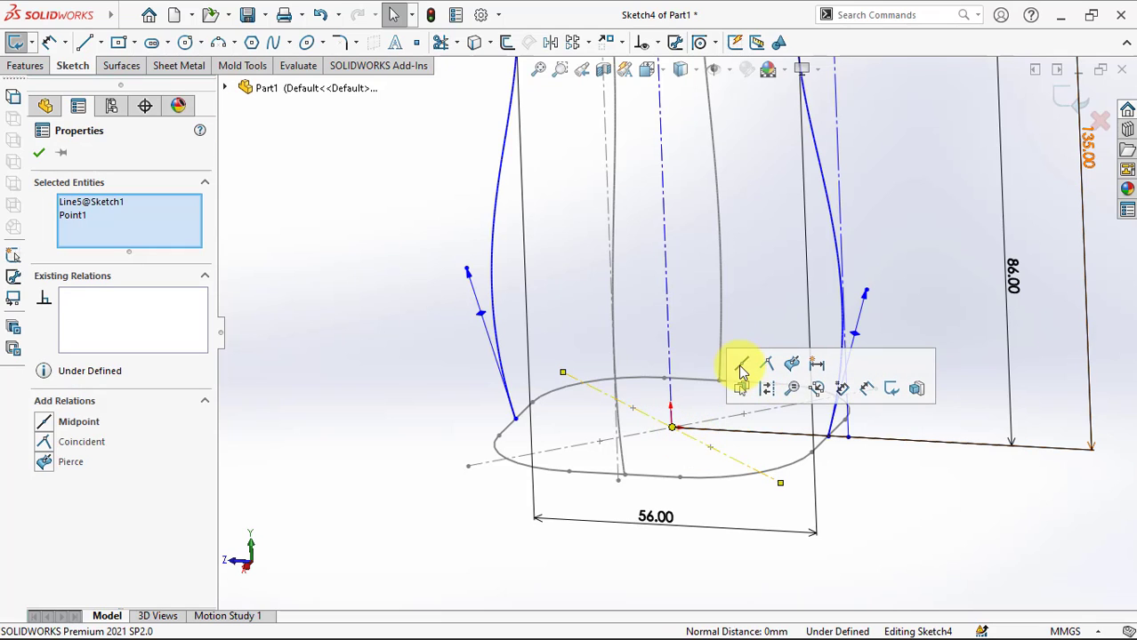
{"action": "left_click", "coordinate": [829, 437]}
{"action": "left_click", "coordinate": [818, 443], "text": "ctrl"}
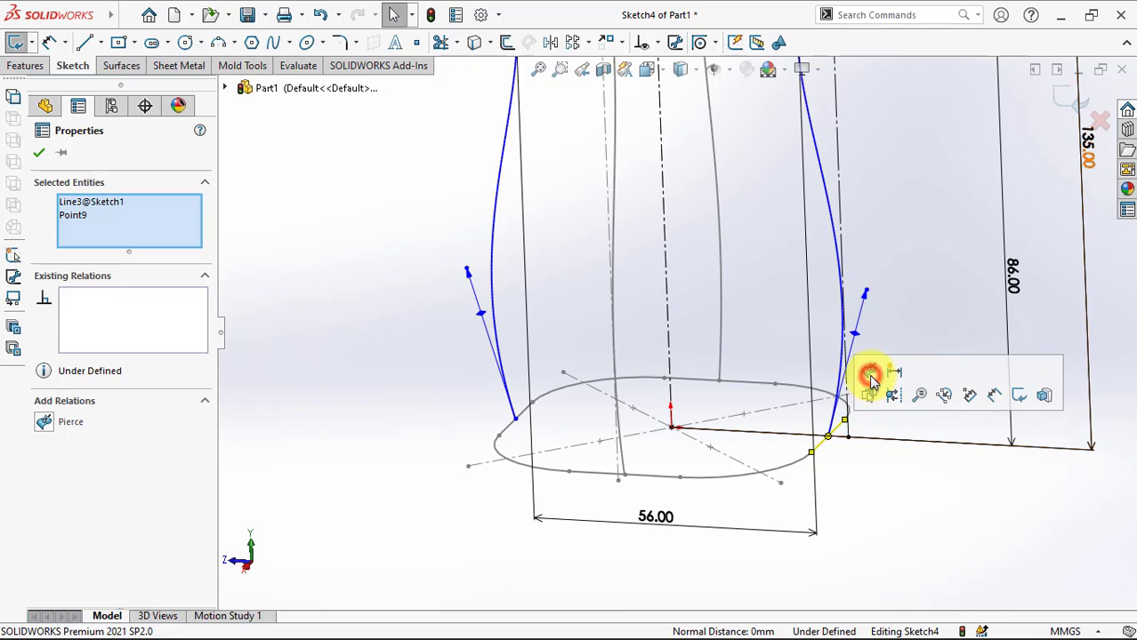
{"action": "left_click", "coordinate": [870, 375]}
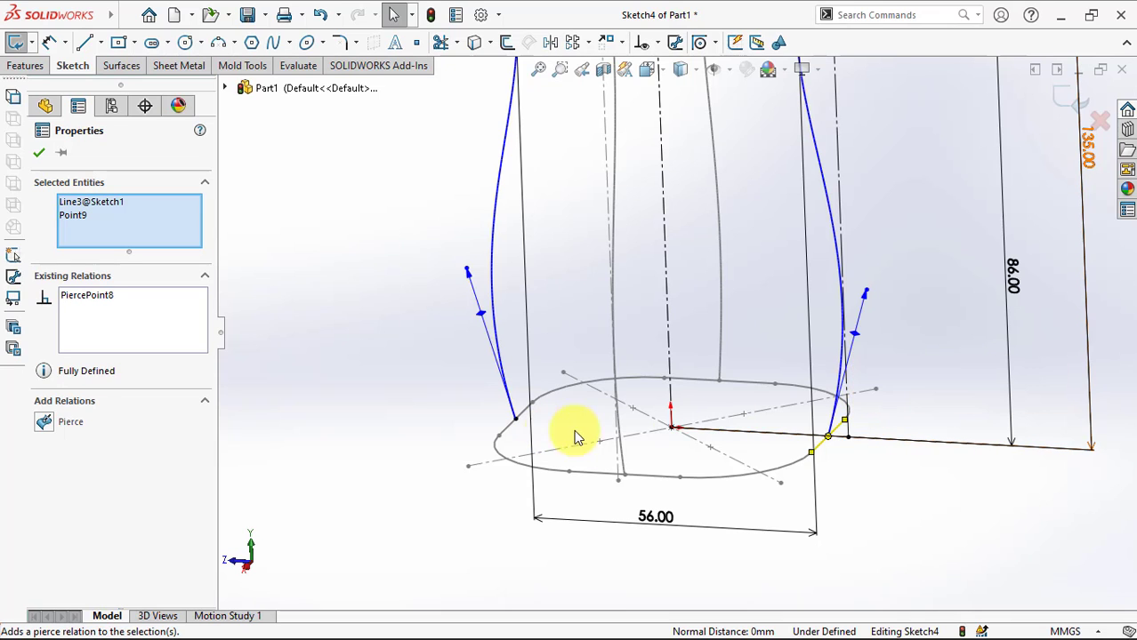
{"action": "scroll", "coordinate": [749, 456], "scroll_direction": "up", "scroll_amount": 5}
{"action": "scroll", "coordinate": [694, 164], "scroll_direction": "down", "scroll_amount": 3}
{"action": "scroll", "coordinate": [693, 165], "scroll_direction": "down", "scroll_amount": 3}
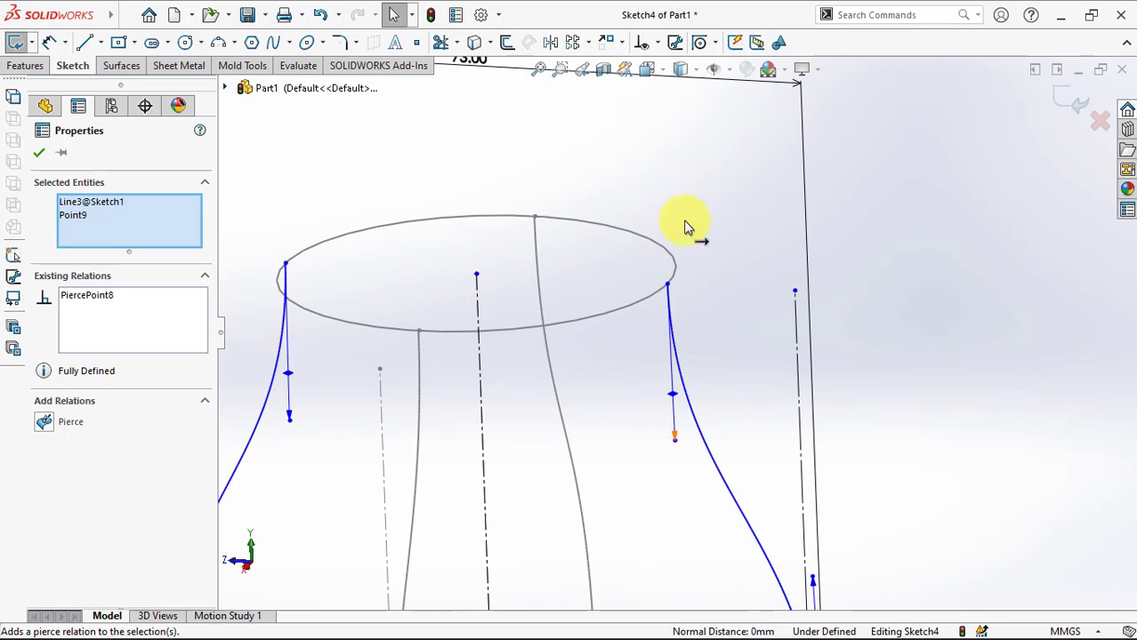
Step: Pierce the curve's top endpoint onto the top circle and close the fully defined Sketch4
{"action": "left_click", "coordinate": [666, 285]}
{"action": "left_click", "coordinate": [659, 300], "text": "ctrl"}
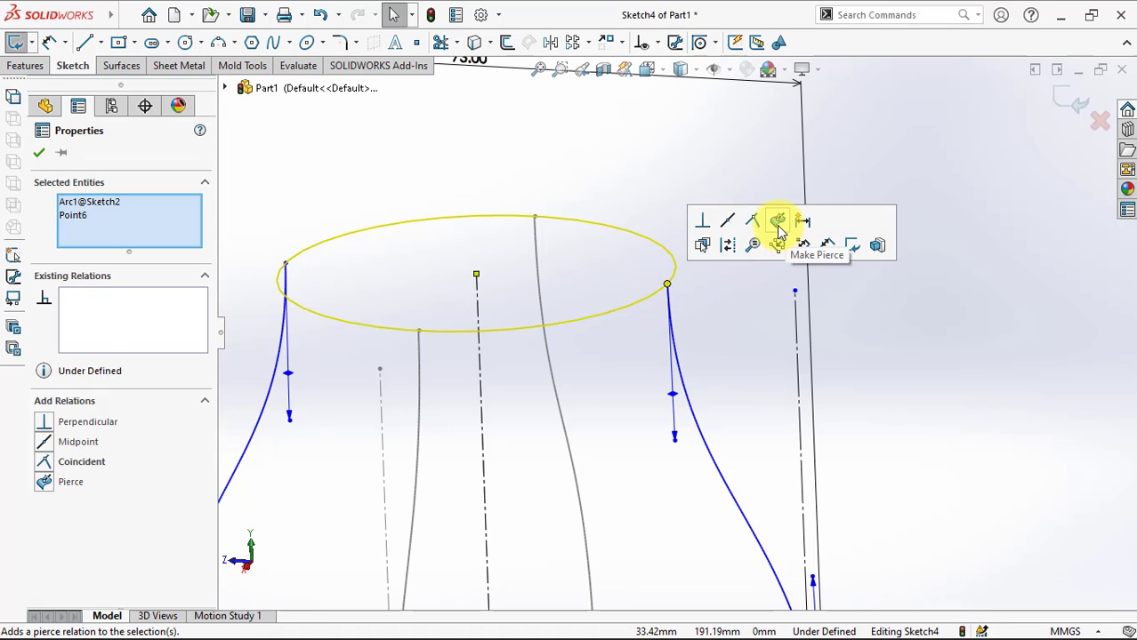
{"action": "left_click", "coordinate": [757, 310]}
{"action": "scroll", "coordinate": [757, 309], "scroll_direction": "up", "scroll_amount": 8}
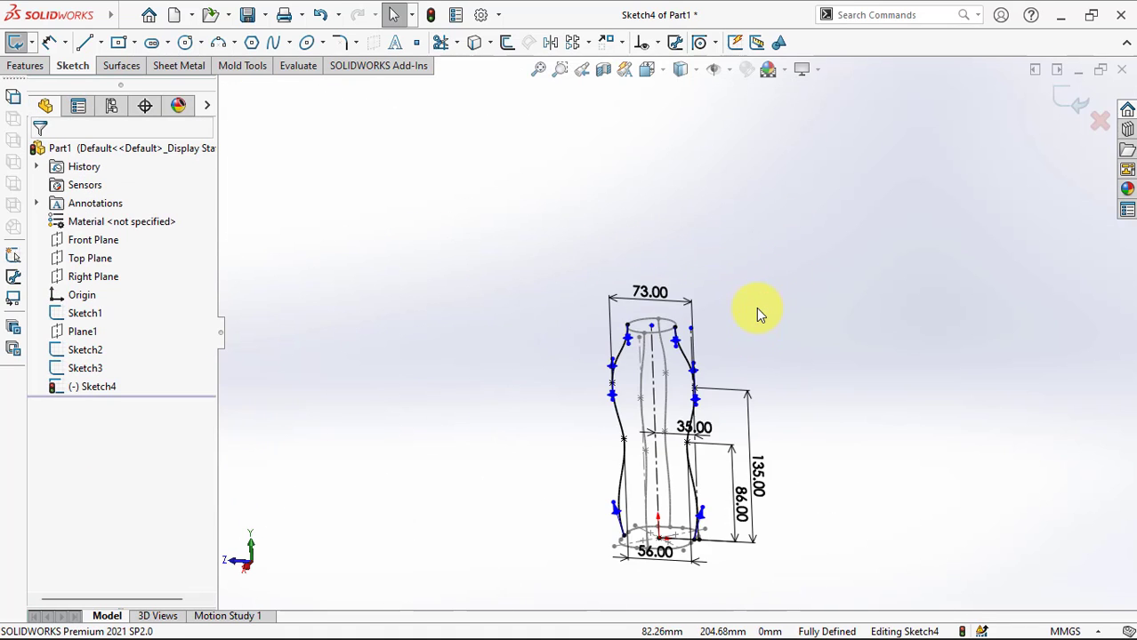
{"action": "scroll", "coordinate": [694, 502], "scroll_direction": "down", "scroll_amount": 3}
{"action": "scroll", "coordinate": [693, 503], "scroll_direction": "down", "scroll_amount": 2}
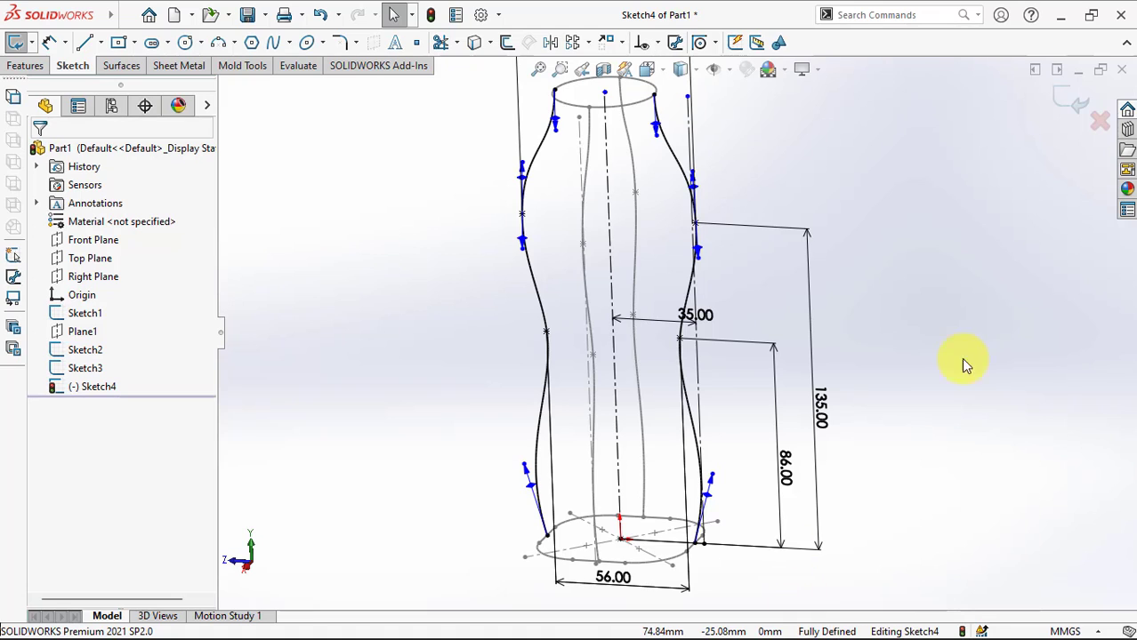
{"action": "left_click", "coordinate": [1076, 102]}
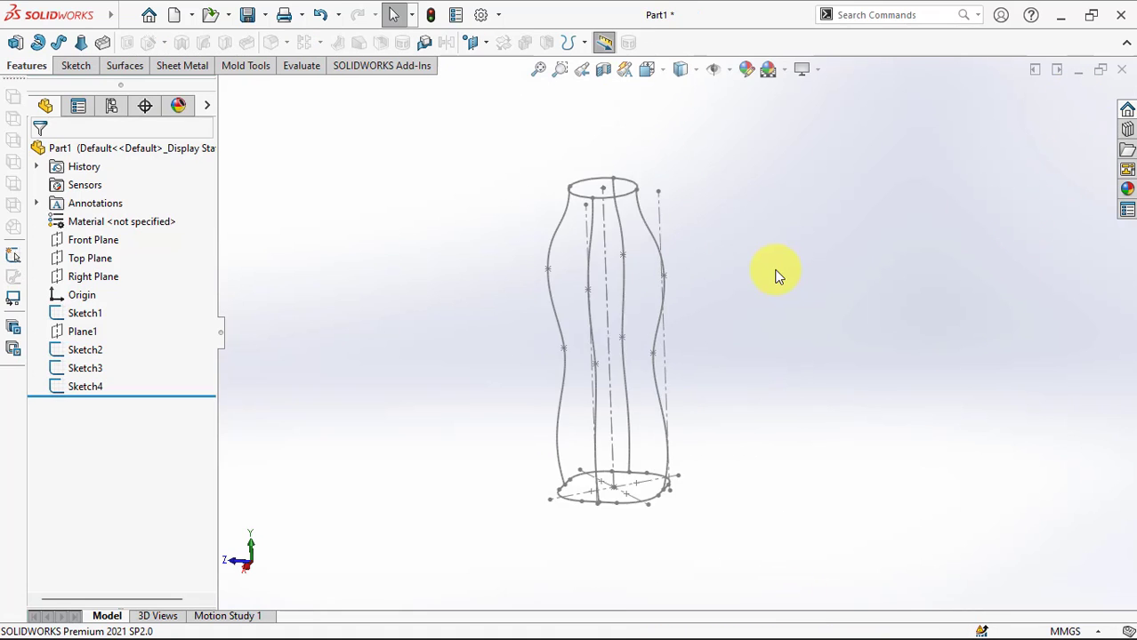
{"action": "middle_click_drag", "start_coordinate": [773, 274], "coordinate": [773, 287]}
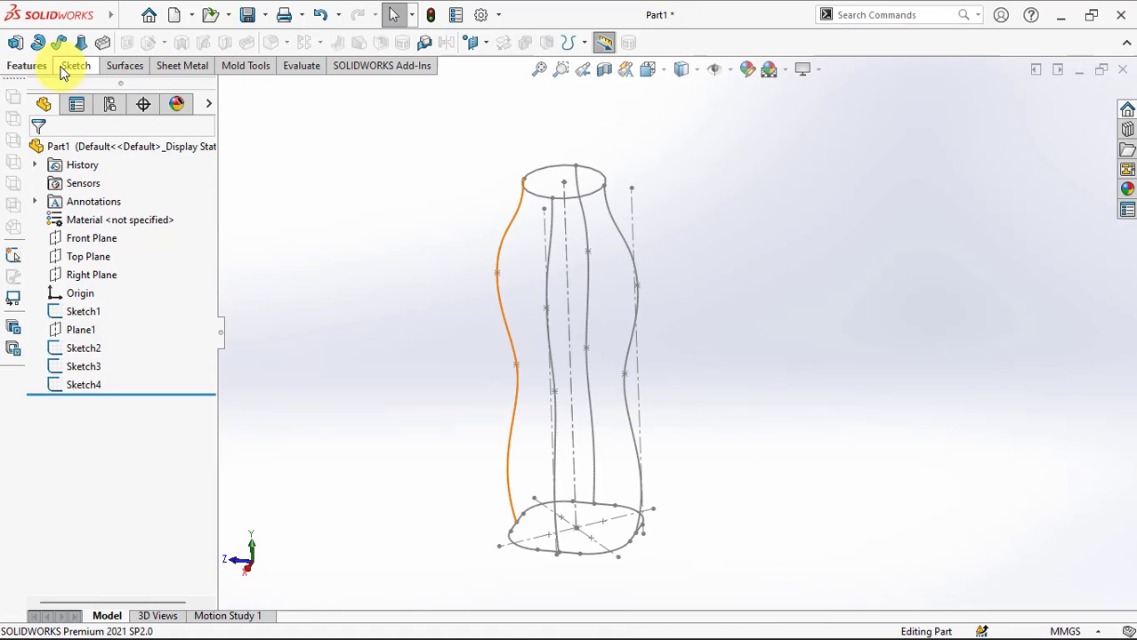
{"action": "left_click", "coordinate": [82, 46]}
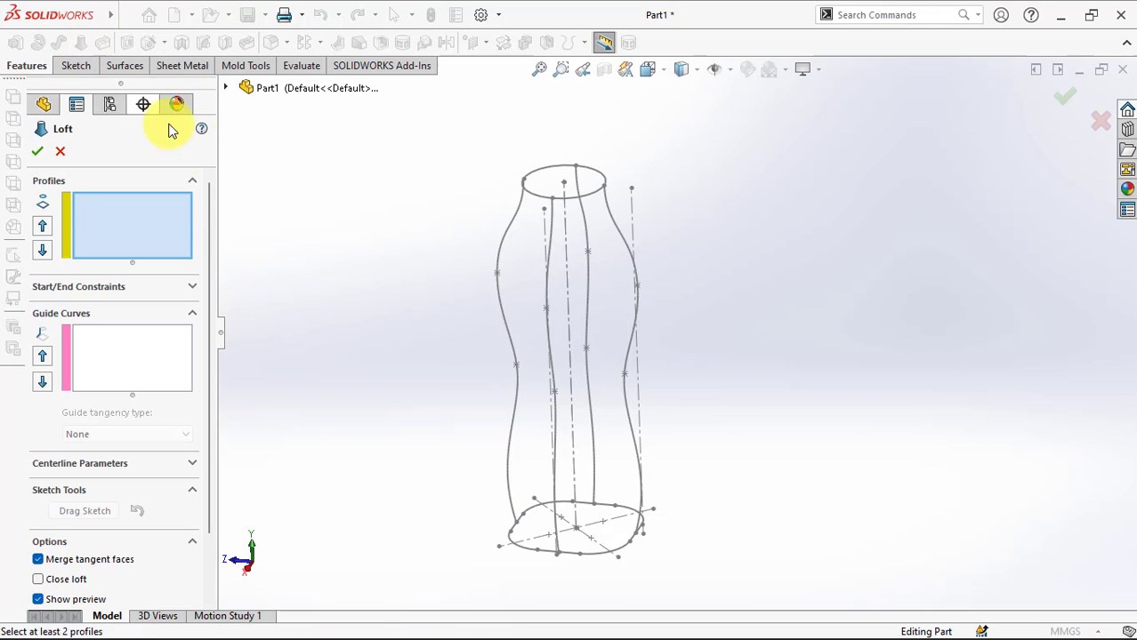
Step: Pick Sketch1 and Sketch2 as loft profiles and the left side curve as first guide
{"action": "left_click", "coordinate": [547, 558]}
{"action": "left_click", "coordinate": [540, 198]}
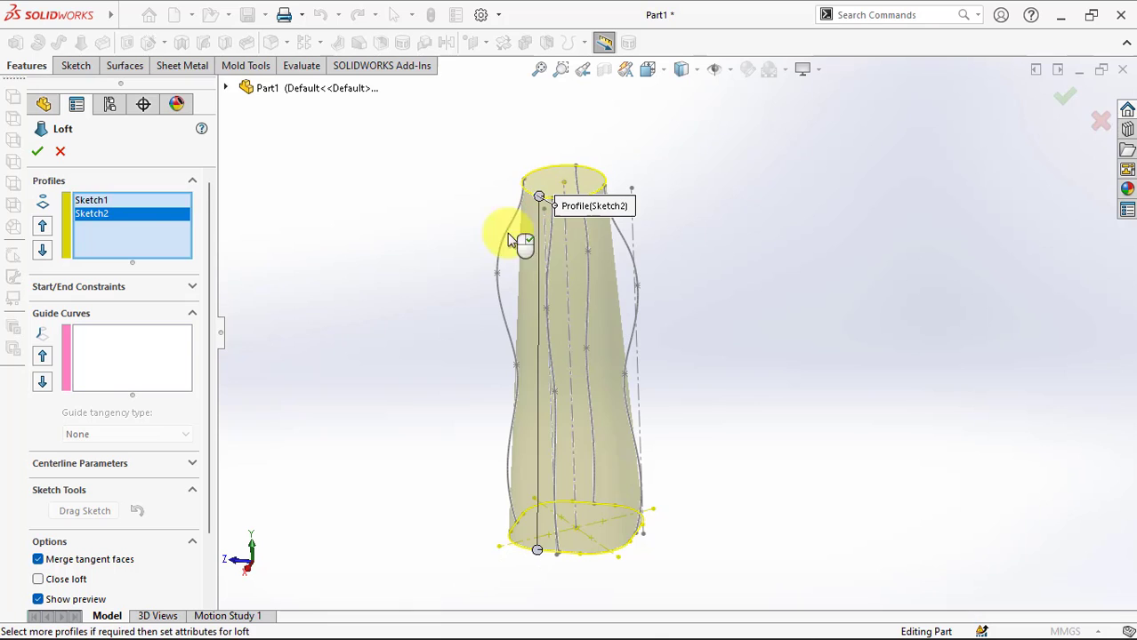
{"action": "left_click", "coordinate": [127, 350]}
{"action": "right_click", "coordinate": [357, 233]}
{"action": "left_click", "coordinate": [398, 284]}
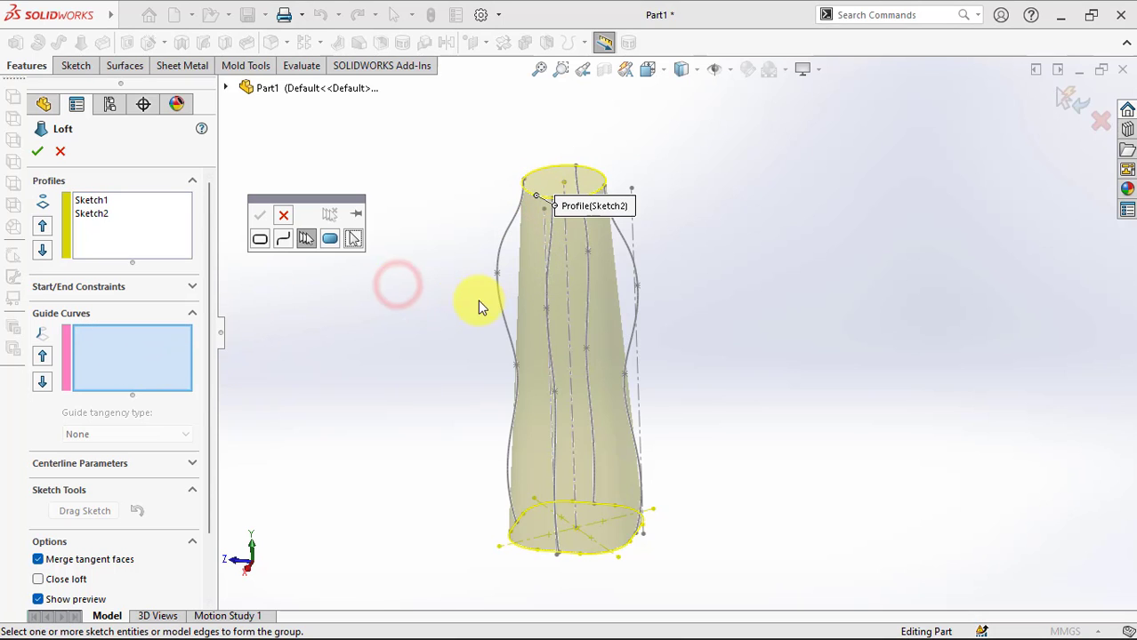
{"action": "left_click", "coordinate": [501, 306]}
{"action": "left_click", "coordinate": [258, 214]}
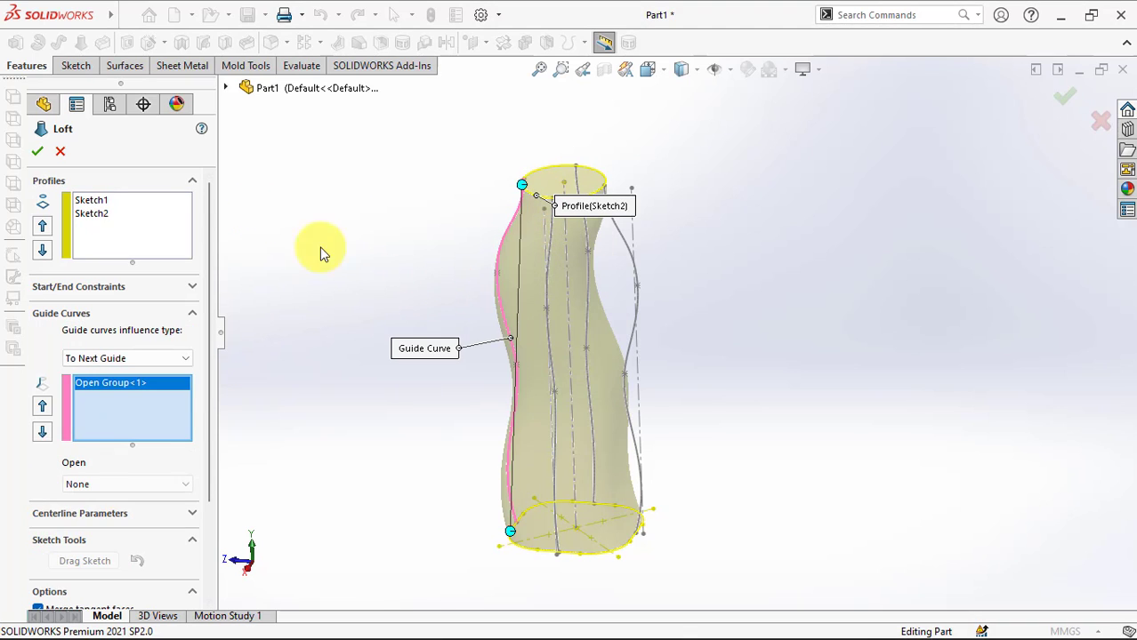
Step: Add the other three side curves as guides and finish the solid bottle loft
{"action": "middle_click_drag", "start_coordinate": [451, 330], "coordinate": [497, 351]}
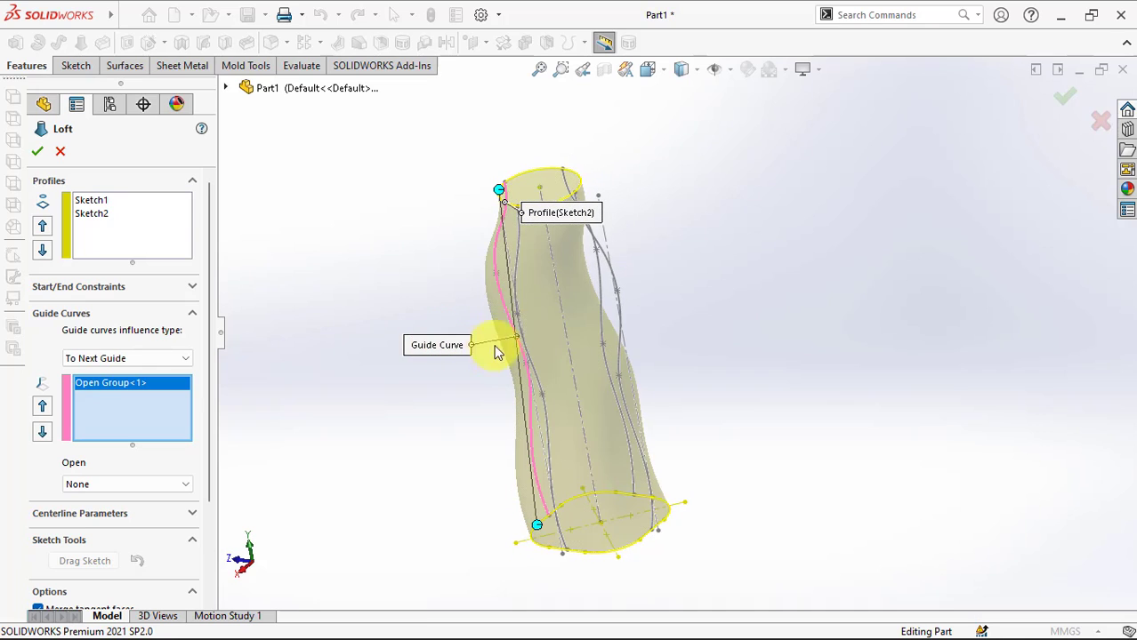
{"action": "left_click", "coordinate": [519, 269]}
{"action": "left_click", "coordinate": [564, 192]}
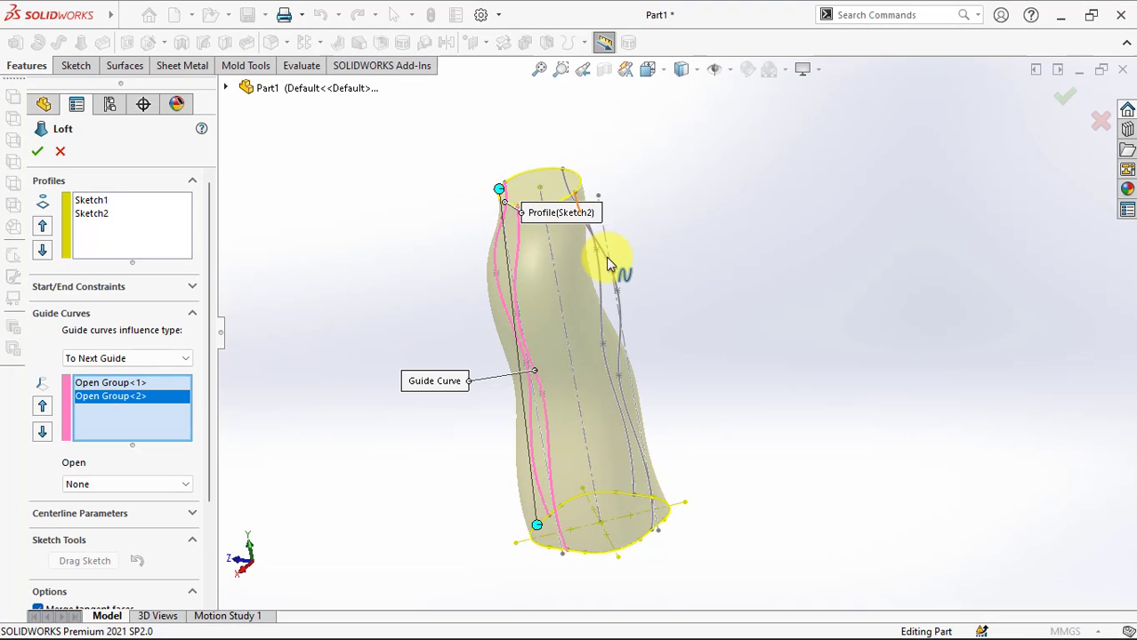
{"action": "left_click", "coordinate": [608, 261]}
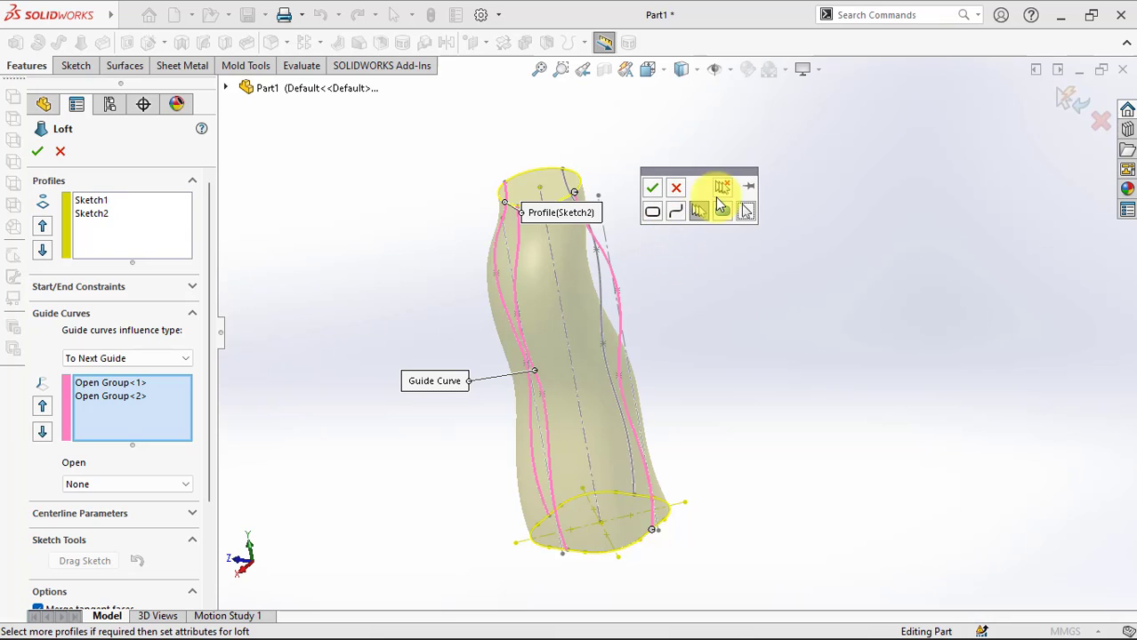
{"action": "left_click", "coordinate": [652, 187]}
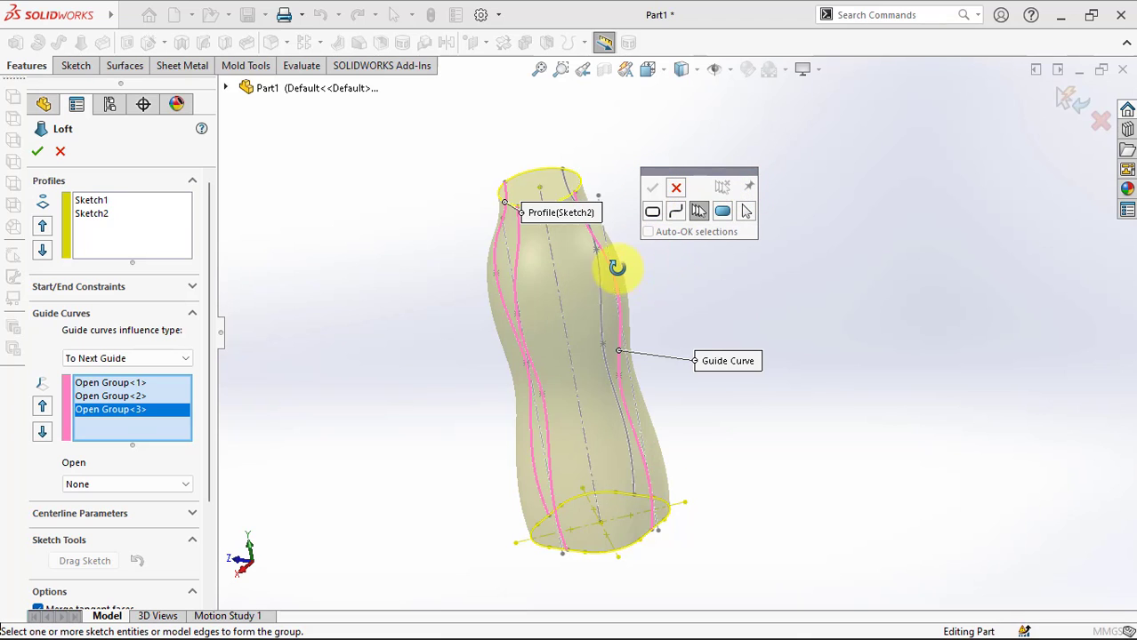
{"action": "middle_click_drag", "start_coordinate": [609, 258], "coordinate": [576, 284]}
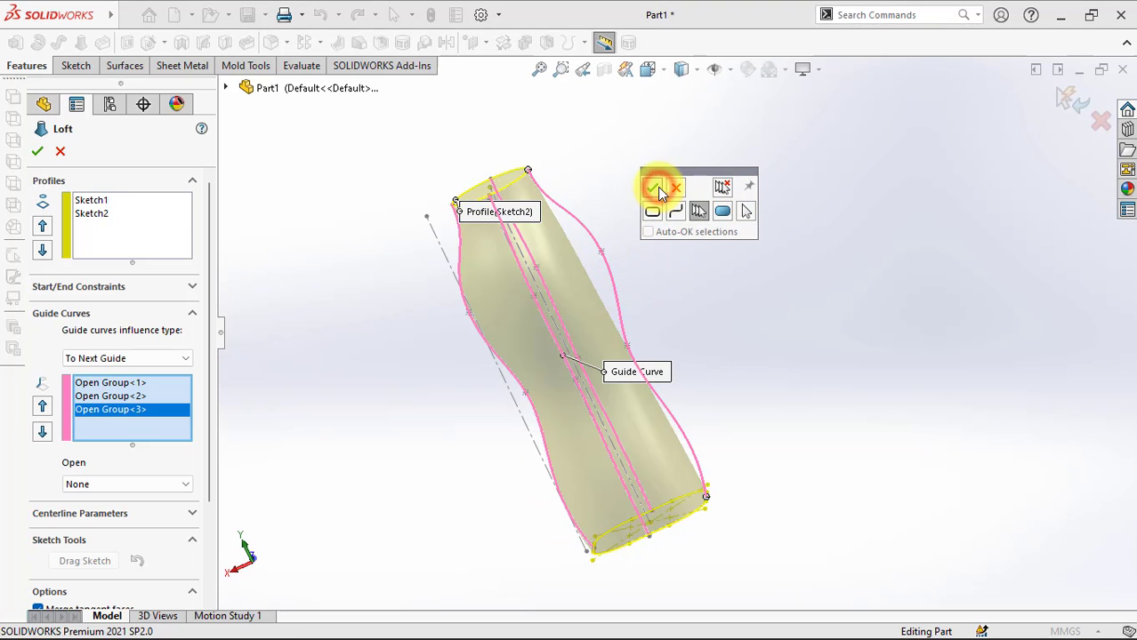
{"action": "left_click", "coordinate": [654, 187]}
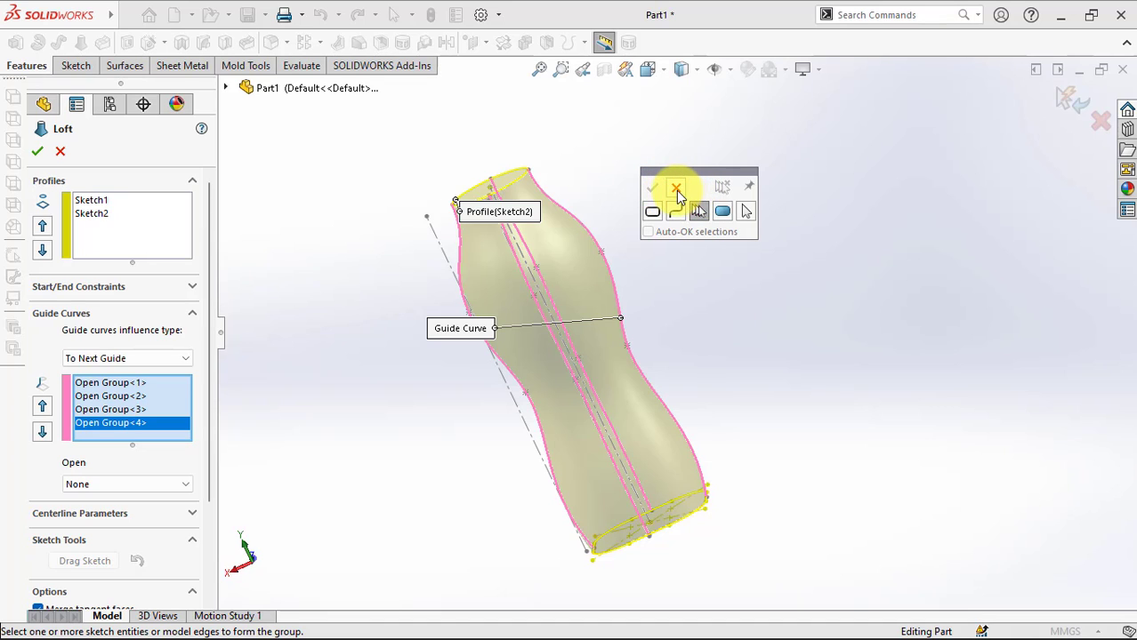
{"action": "middle_click_drag", "start_coordinate": [589, 322], "coordinate": [299, 274]}
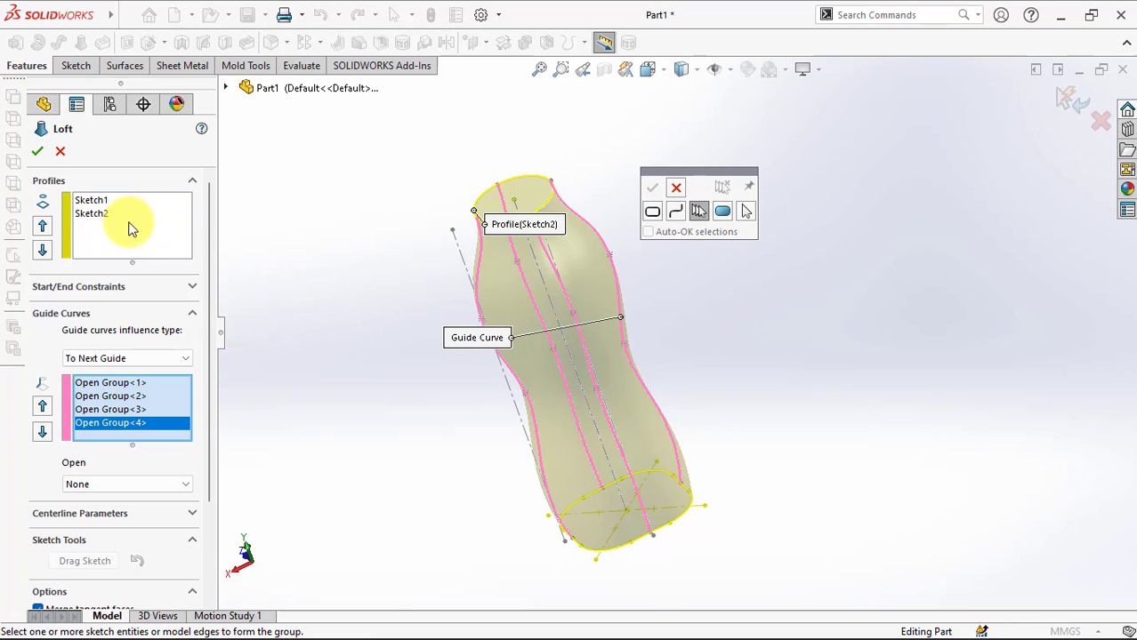
{"action": "left_click", "coordinate": [37, 151]}
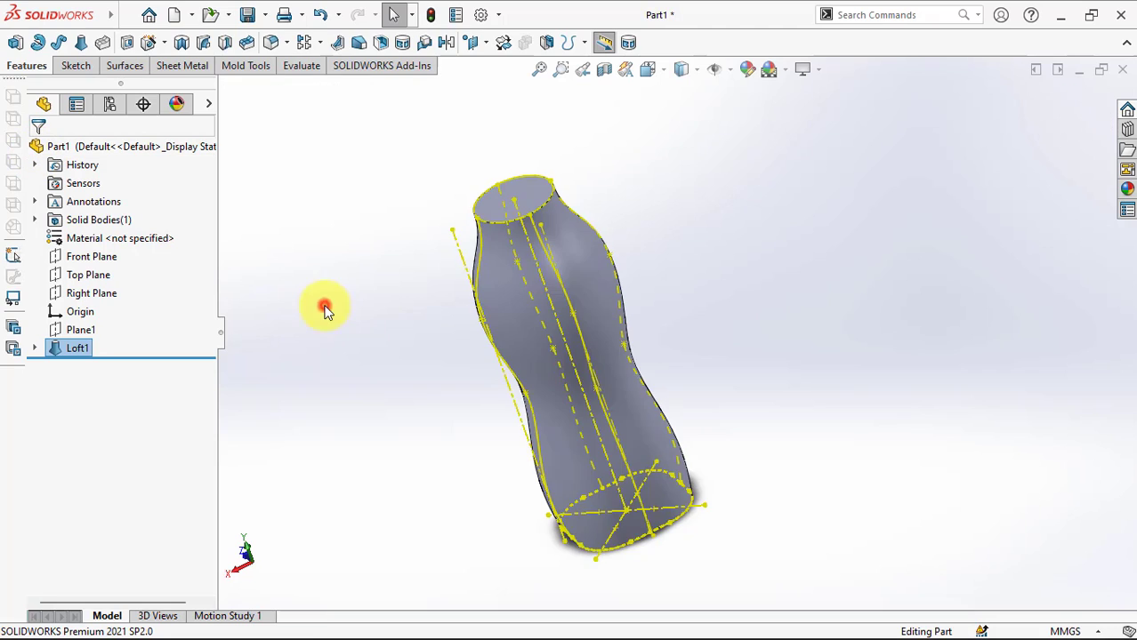
Step: Create Plane2 referencing the Front and Right planes, then select it for sketching
{"action": "left_click", "coordinate": [326, 309]}
{"action": "mouse_move", "coordinate": [326, 309]}
{"action": "middle_mouse_down"}
{"action": "mouse_move", "coordinate": [386, 324]}
{"action": "mouse_move", "coordinate": [404, 227]}
{"action": "mouse_move", "coordinate": [421, 338]}
{"action": "mouse_move", "coordinate": [432, 230]}
{"action": "middle_mouse_up"}
{"action": "left_click", "coordinate": [480, 43]}
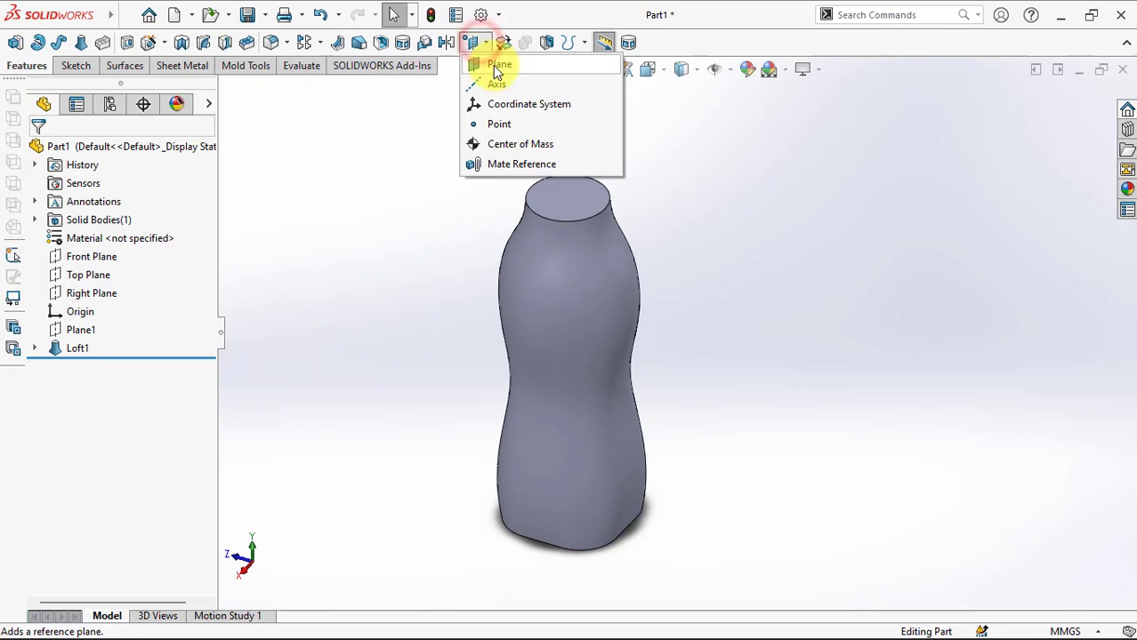
{"action": "left_click", "coordinate": [491, 63]}
{"action": "left_click", "coordinate": [225, 87]}
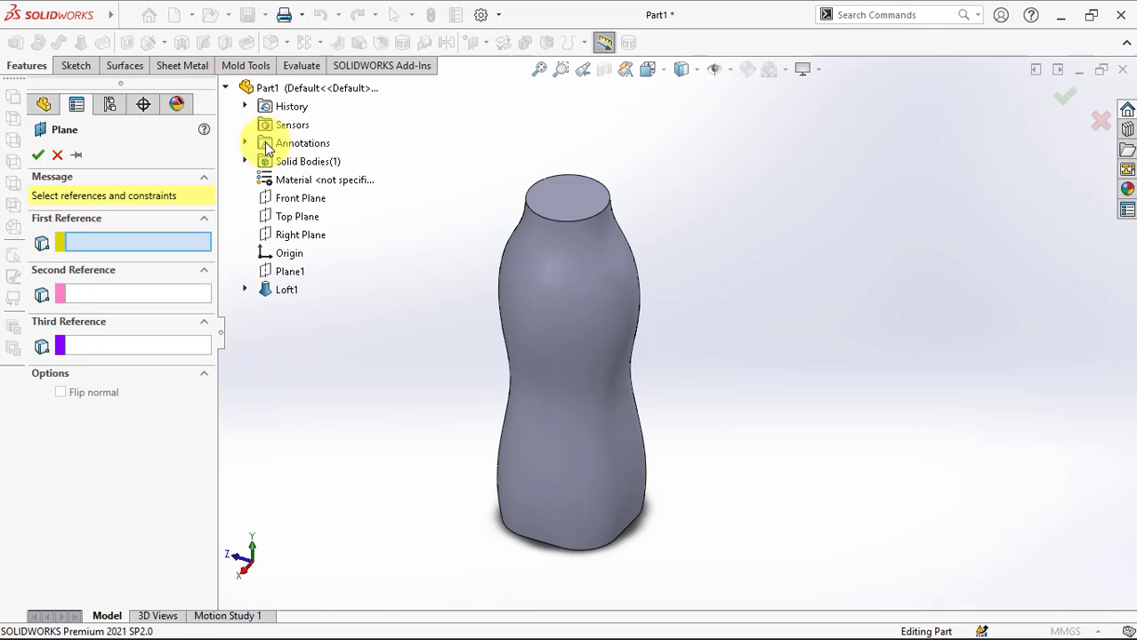
{"action": "left_click", "coordinate": [297, 199]}
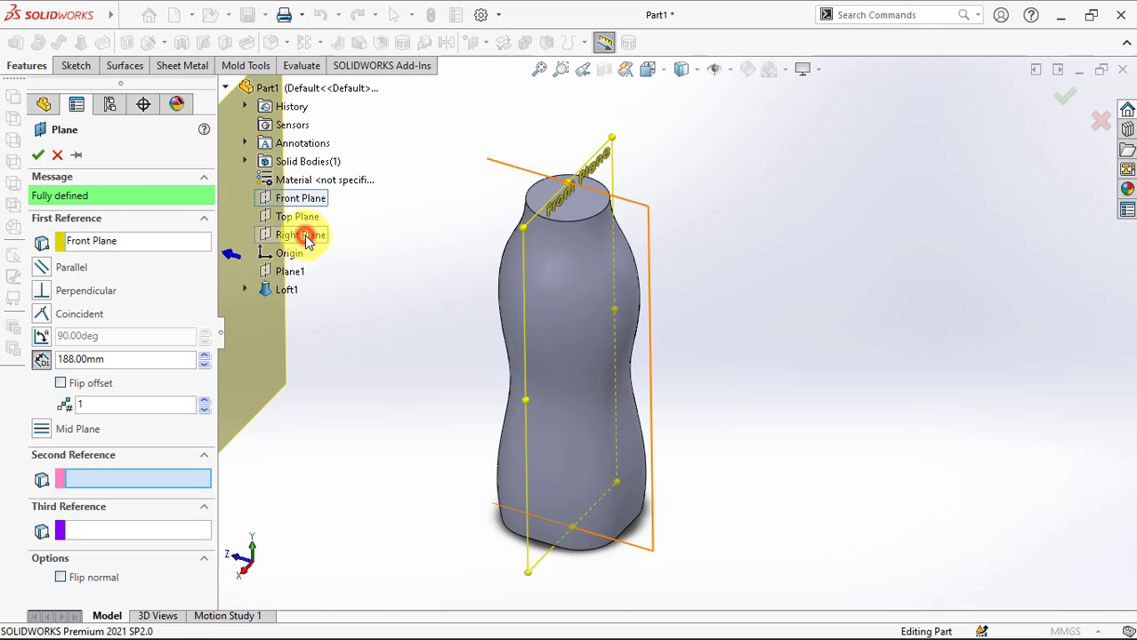
{"action": "left_click", "coordinate": [309, 238]}
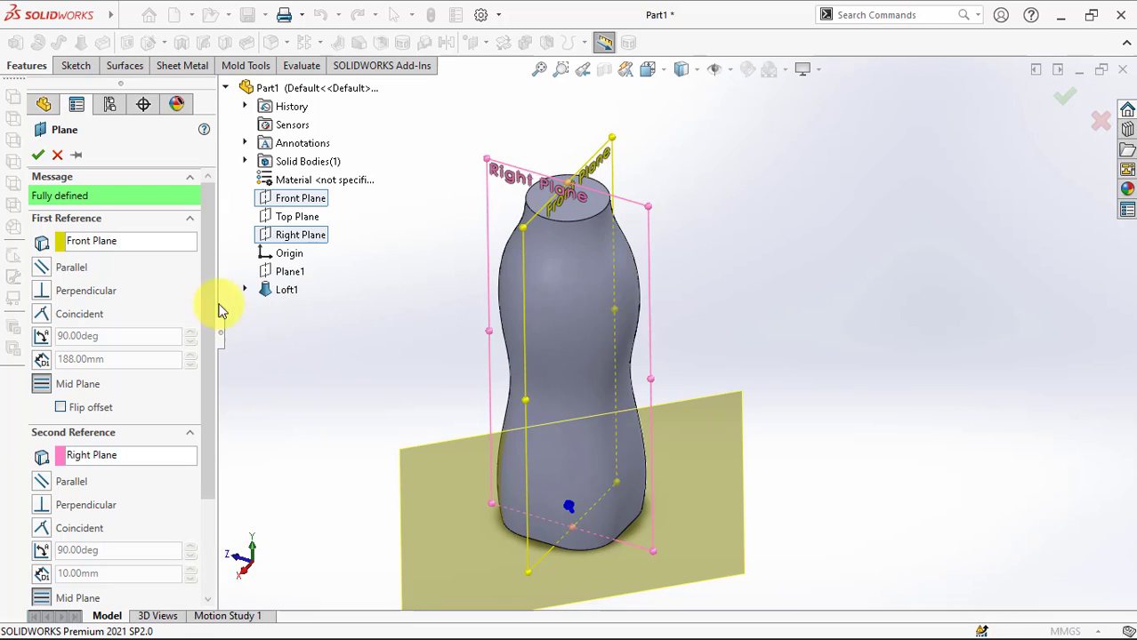
{"action": "left_click", "coordinate": [37, 157]}
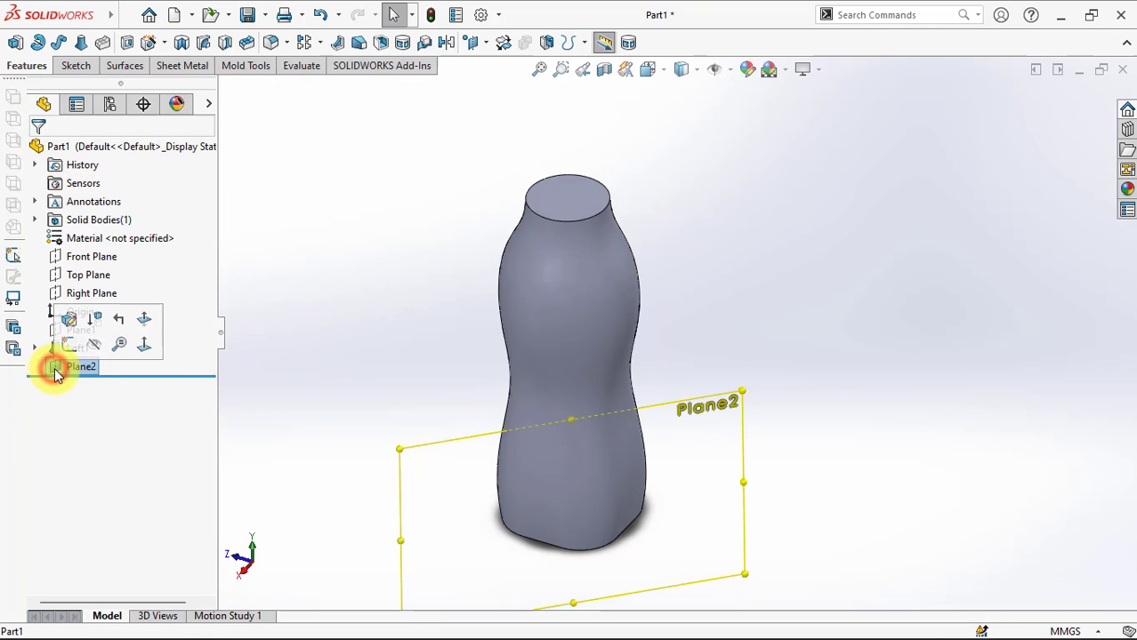
{"action": "left_click_drag", "start_coordinate": [63, 366], "coordinate": [68, 347]}
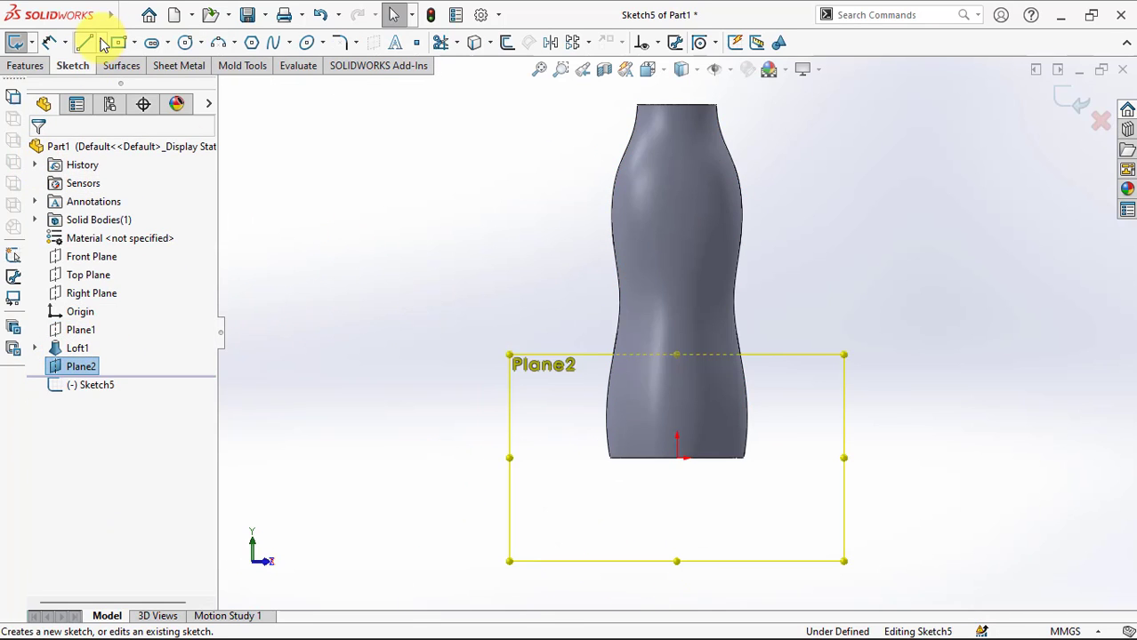
Step: Draw a vertical centerline from the bottle's top centre to its bottom centre
{"action": "left_click", "coordinate": [101, 42]}
{"action": "left_click", "coordinate": [115, 81]}
{"action": "left_click", "coordinate": [677, 105]}
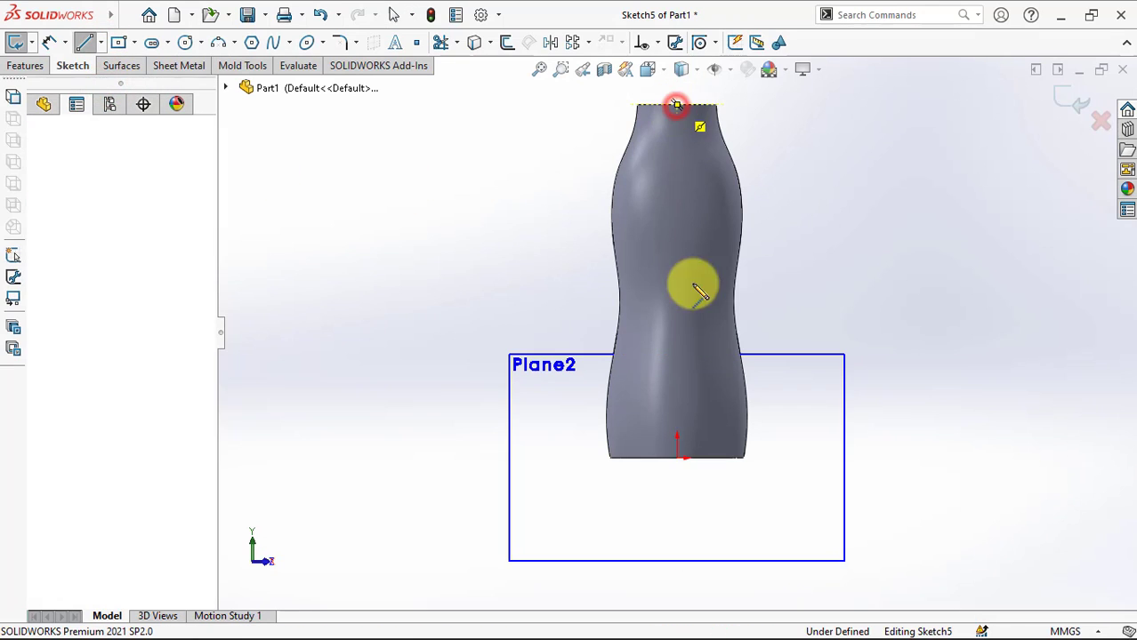
{"action": "left_click", "coordinate": [677, 458]}
{"action": "right_click", "coordinate": [680, 434]}
{"action": "left_click", "coordinate": [721, 441]}
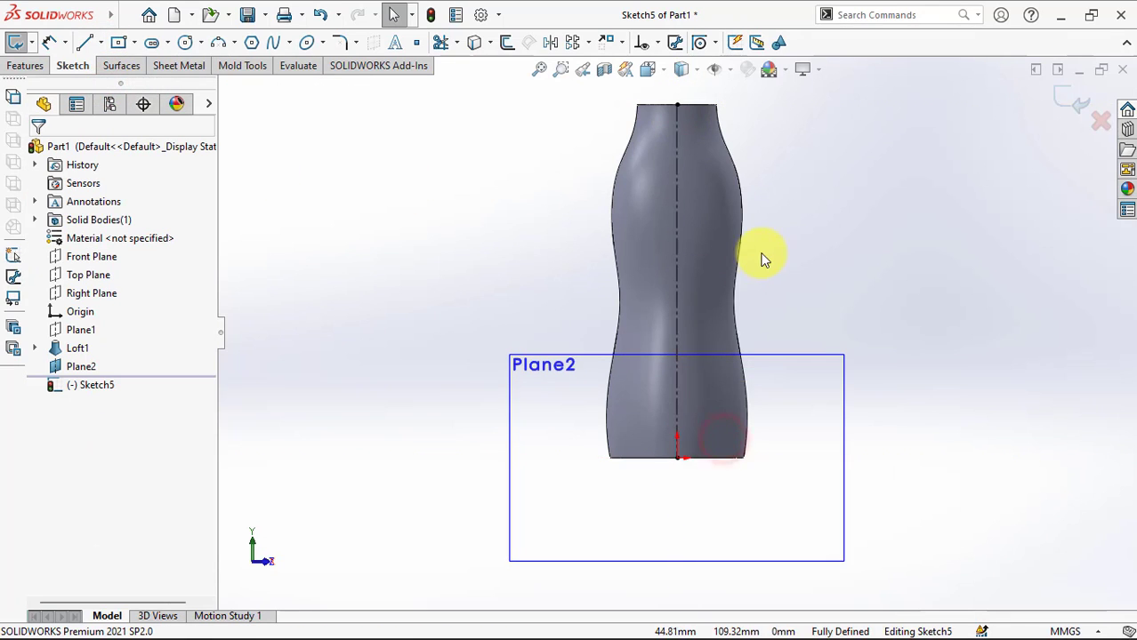
{"action": "scroll", "coordinate": [755, 284], "scroll_direction": "down", "scroll_amount": 2}
{"action": "scroll", "coordinate": [746, 313], "scroll_direction": "down", "scroll_amount": 2}
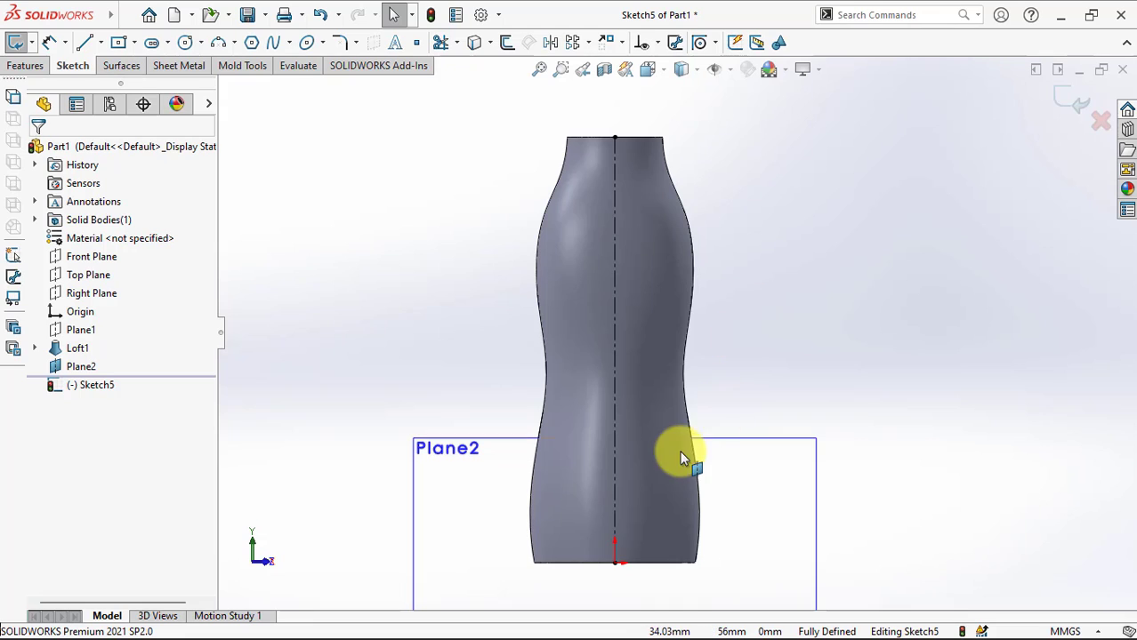
{"action": "scroll", "coordinate": [685, 449], "scroll_direction": "down", "scroll_amount": 1}
Step: Offset the bottle's bottom and top edges 8 mm inward
{"action": "left_click", "coordinate": [508, 44]}
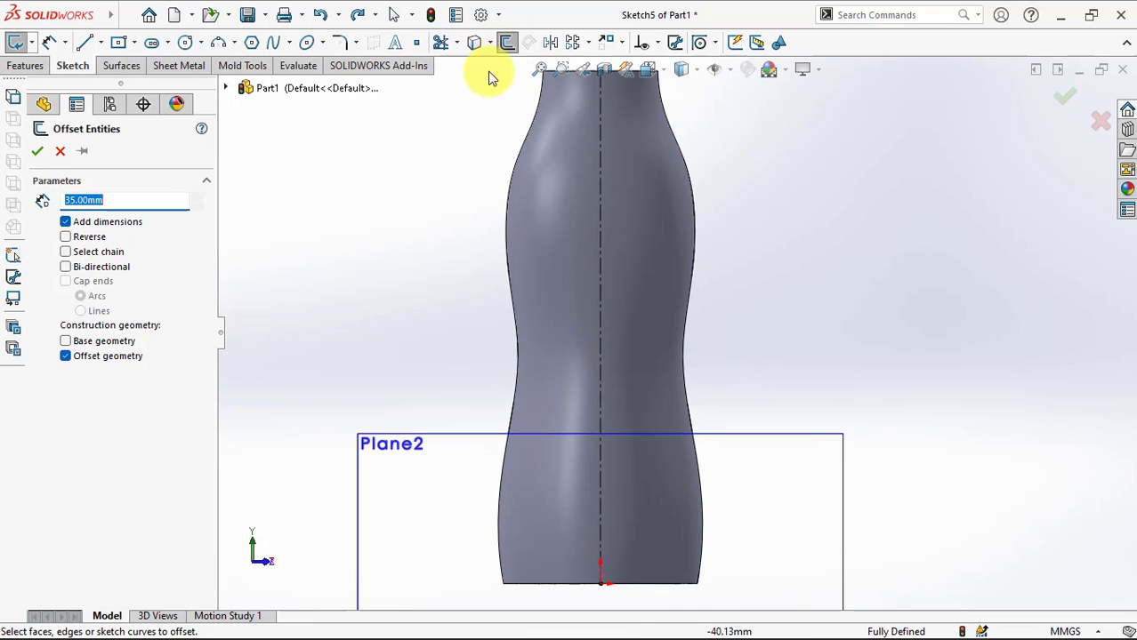
{"action": "type", "text": "8"}
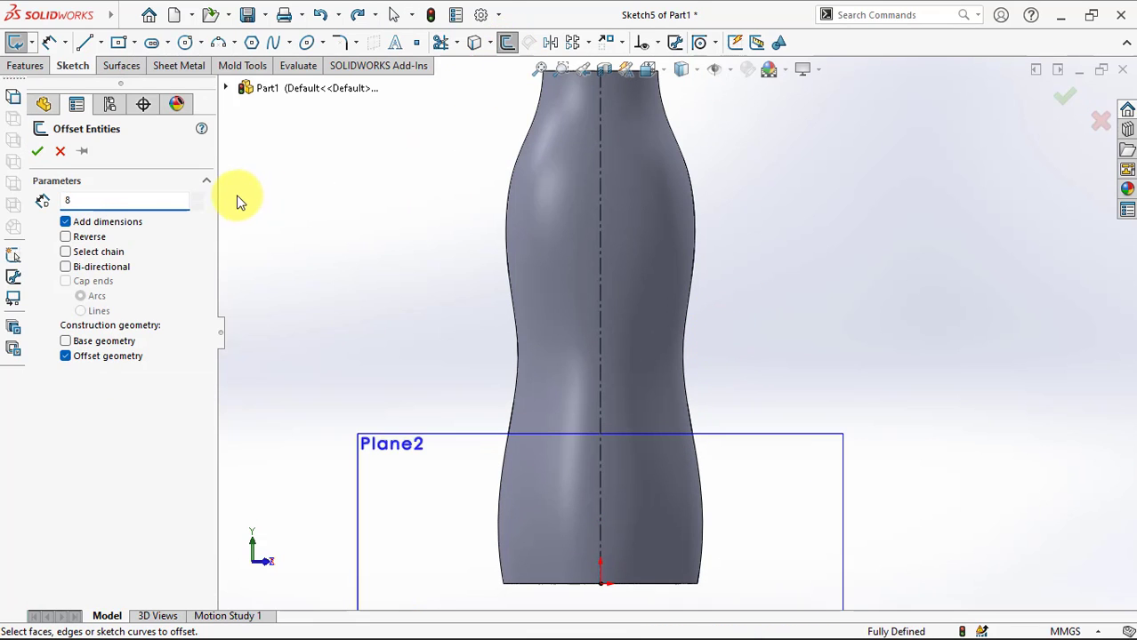
{"action": "key", "text": "Return"}
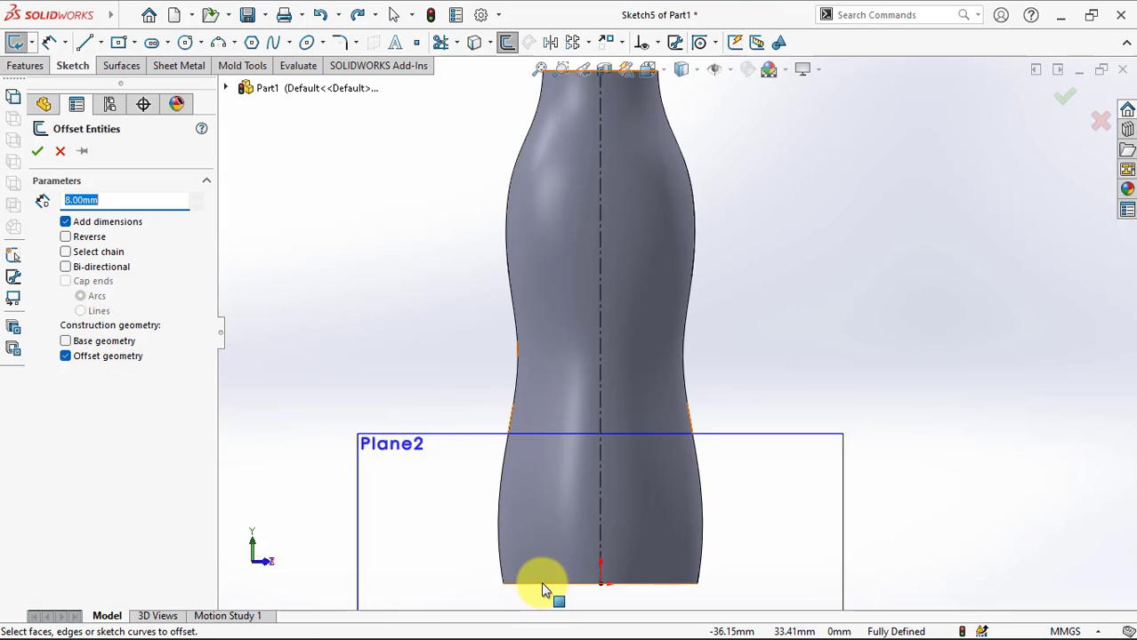
{"action": "left_click", "coordinate": [580, 586]}
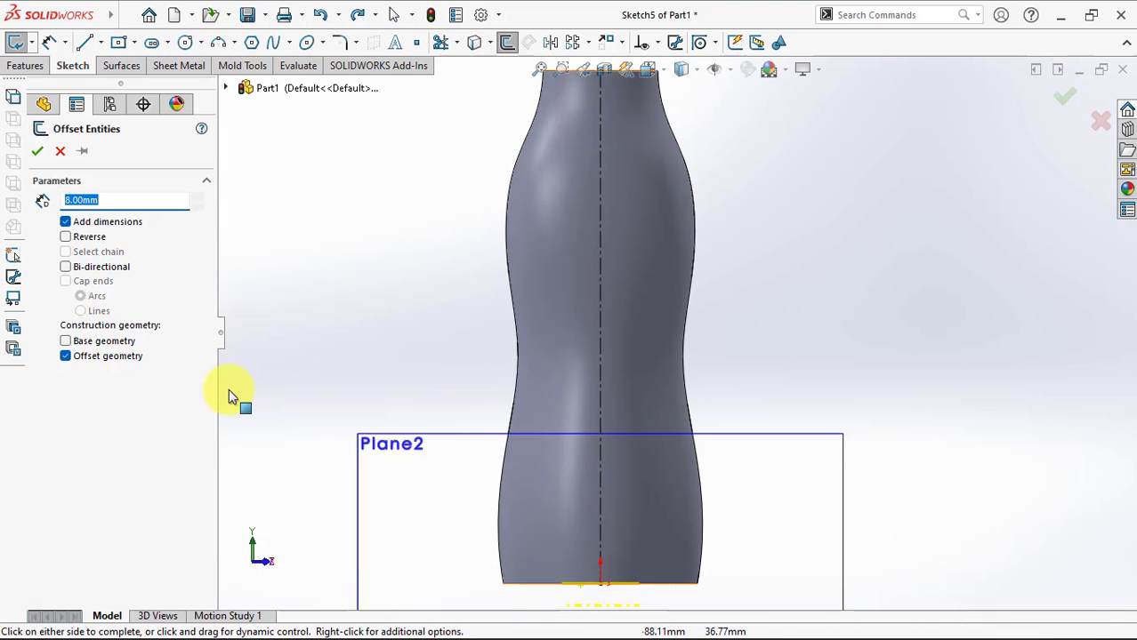
{"action": "left_click", "coordinate": [65, 236]}
{"action": "left_click", "coordinate": [82, 152]}
{"action": "left_click", "coordinate": [40, 153]}
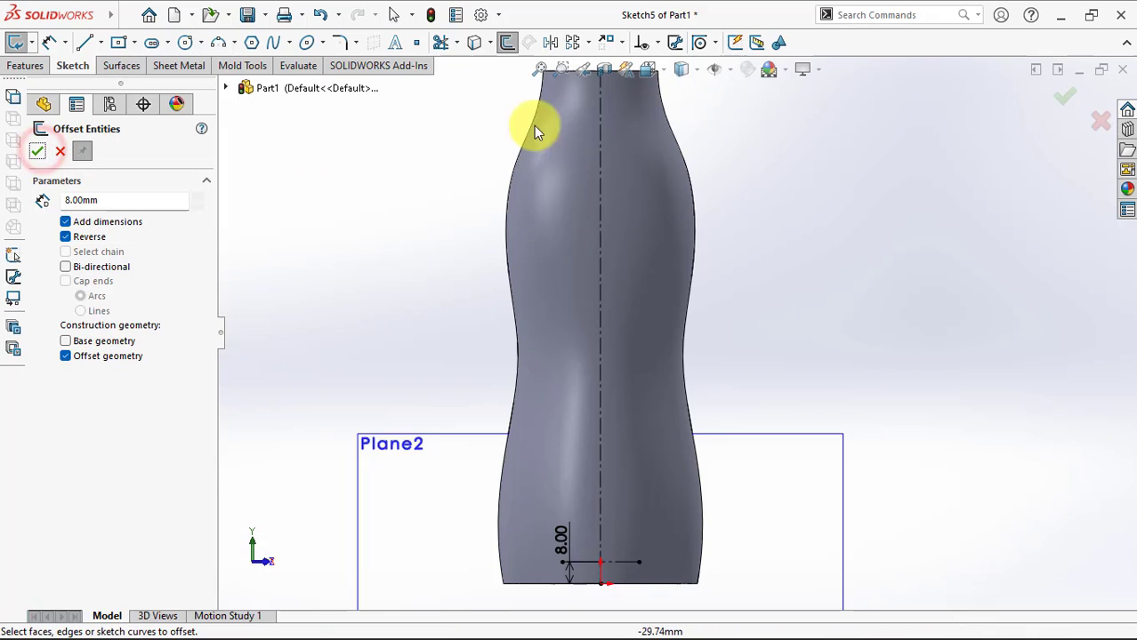
{"action": "key", "text": "z"}
{"action": "left_click", "coordinate": [596, 124]}
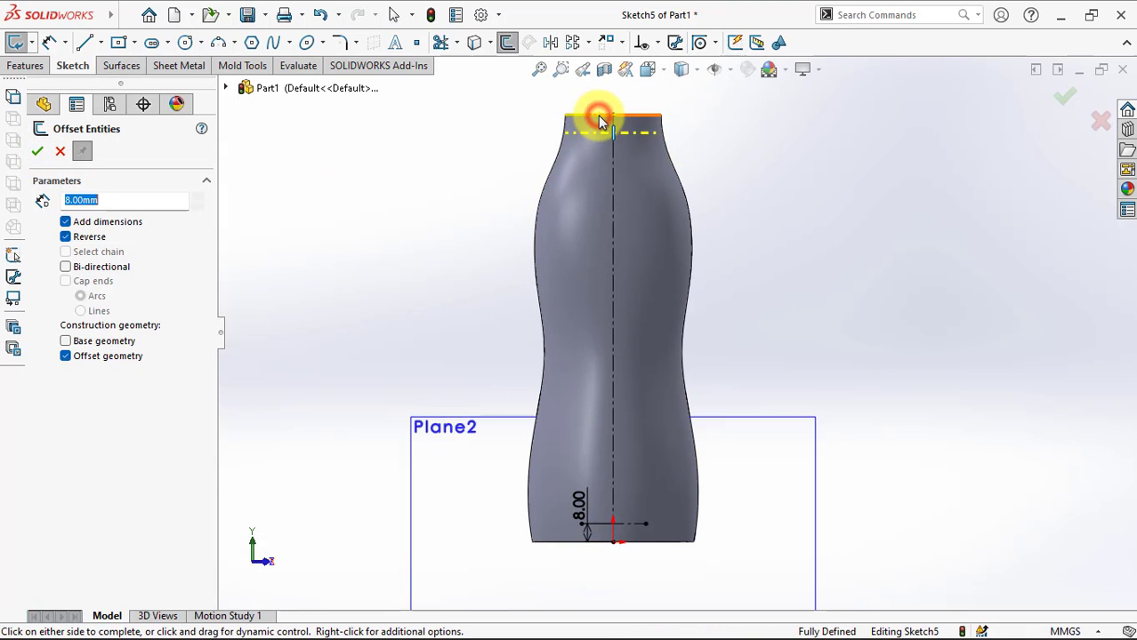
{"action": "left_click", "coordinate": [39, 153]}
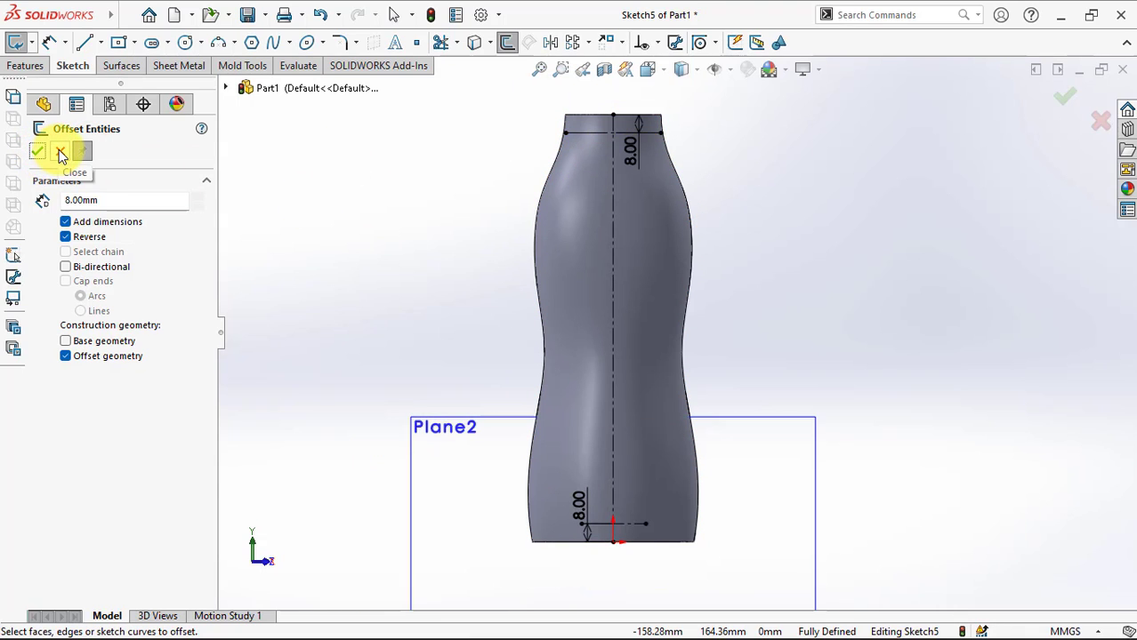
{"action": "left_click", "coordinate": [61, 153]}
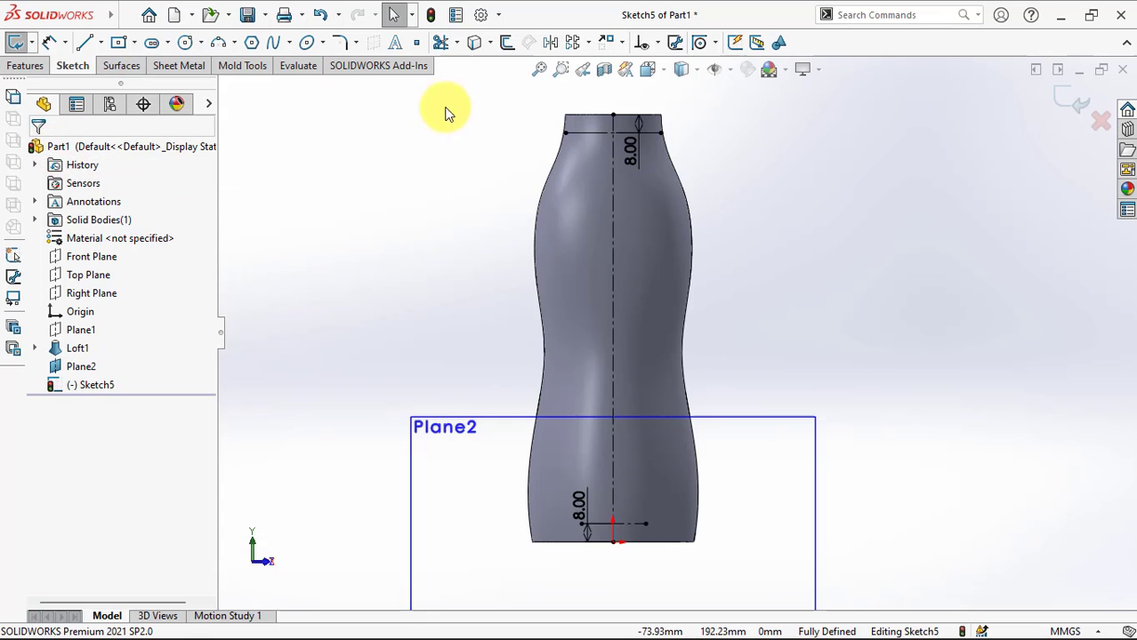
{"action": "left_click", "coordinate": [440, 41]}
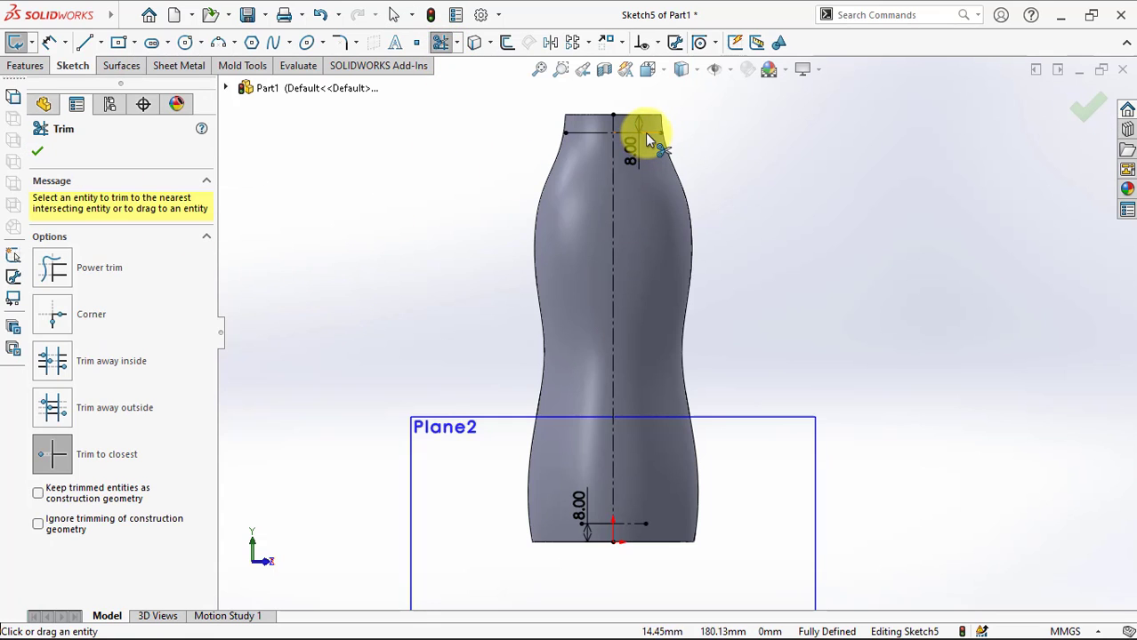
Step: Trim the leftover bottom segment and draw a three-point spline from the top to the bottom centreline point
{"action": "left_click", "coordinate": [634, 524]}
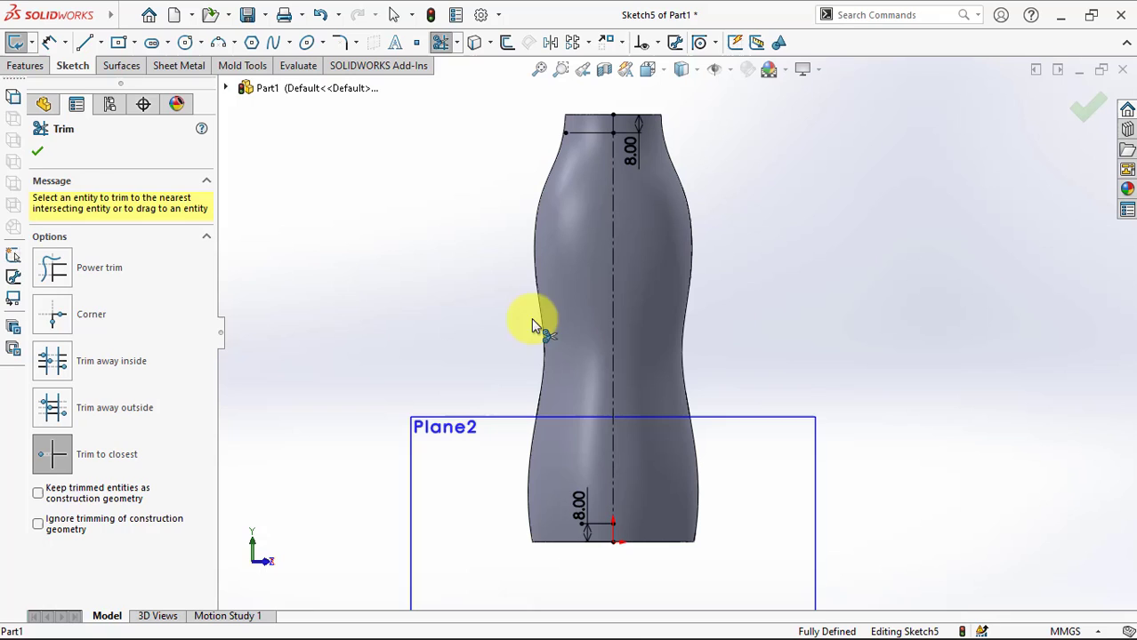
{"action": "left_click", "coordinate": [36, 157]}
{"action": "left_click", "coordinate": [272, 41]}
{"action": "scroll", "coordinate": [622, 145], "scroll_direction": "down", "scroll_amount": 2}
{"action": "left_click", "coordinate": [607, 138]}
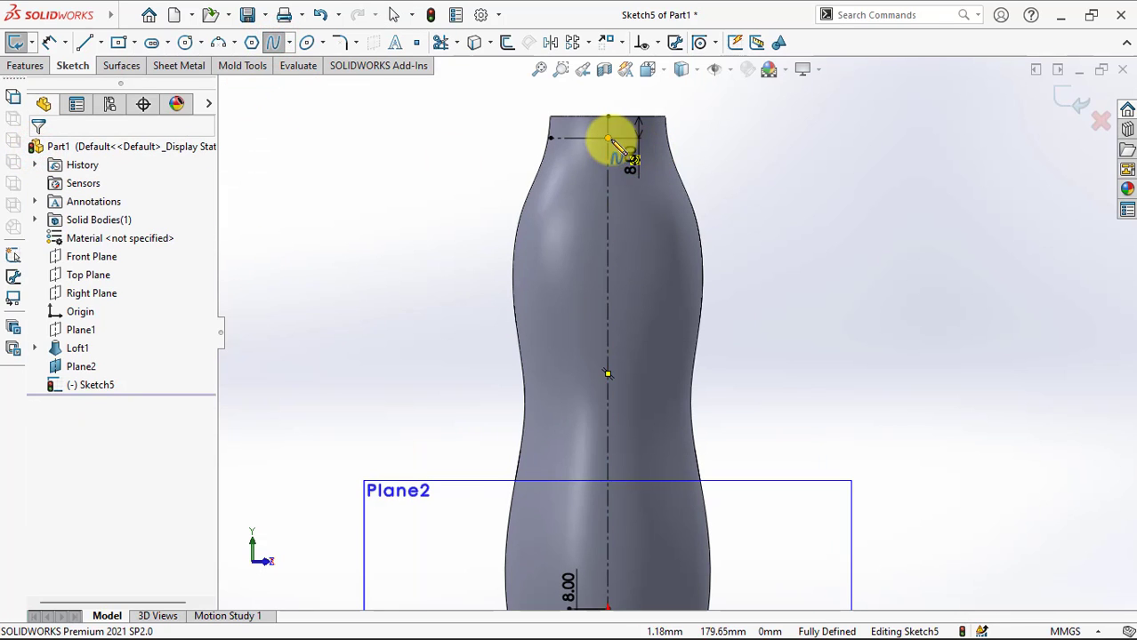
{"action": "left_click", "coordinate": [640, 373]}
{"action": "scroll", "coordinate": [640, 360], "scroll_direction": "up", "scroll_amount": 1}
{"action": "left_click", "coordinate": [620, 562]}
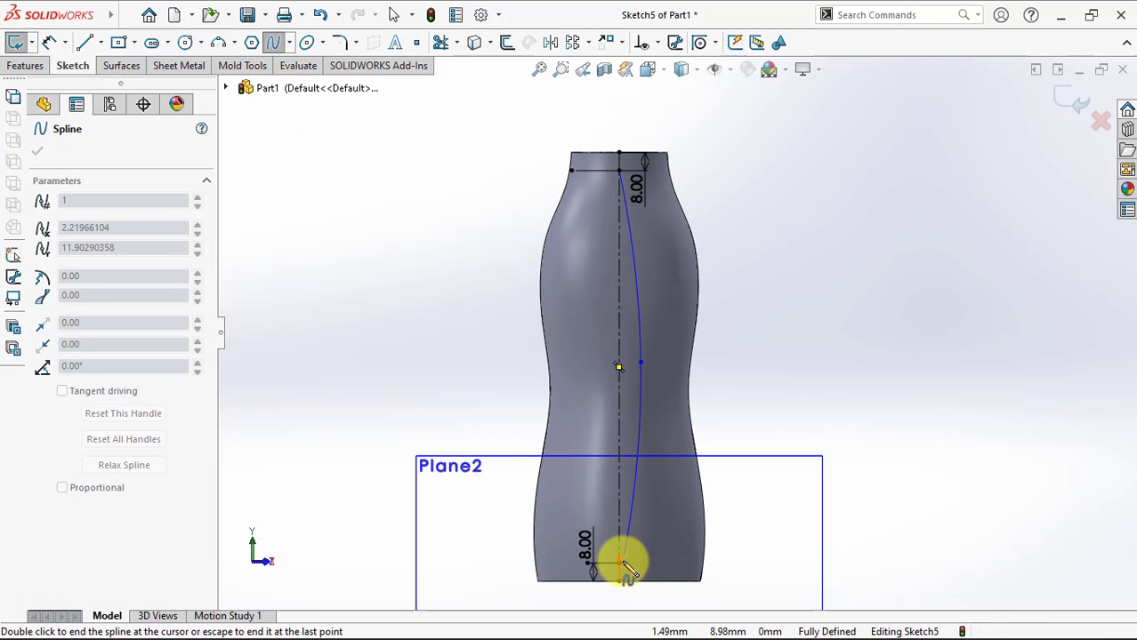
{"action": "right_click", "coordinate": [620, 565]}
{"action": "left_click", "coordinate": [655, 482]}
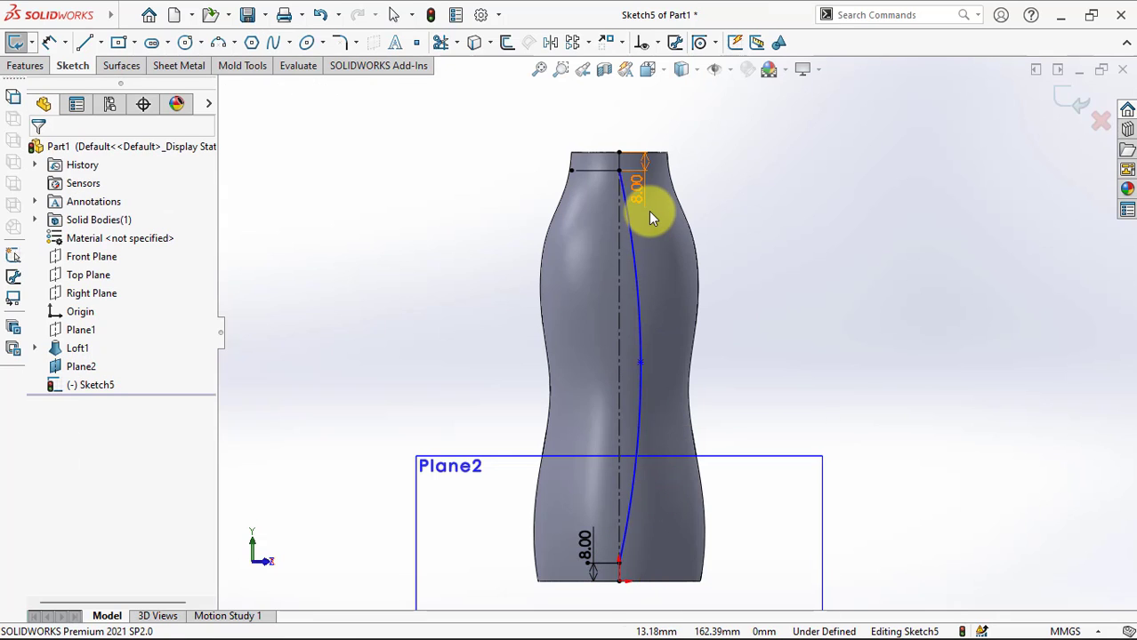
Step: Bend the spline's top end and flare its bottom end horizontally to the right
{"action": "scroll", "coordinate": [664, 206], "scroll_direction": "down", "scroll_amount": 3}
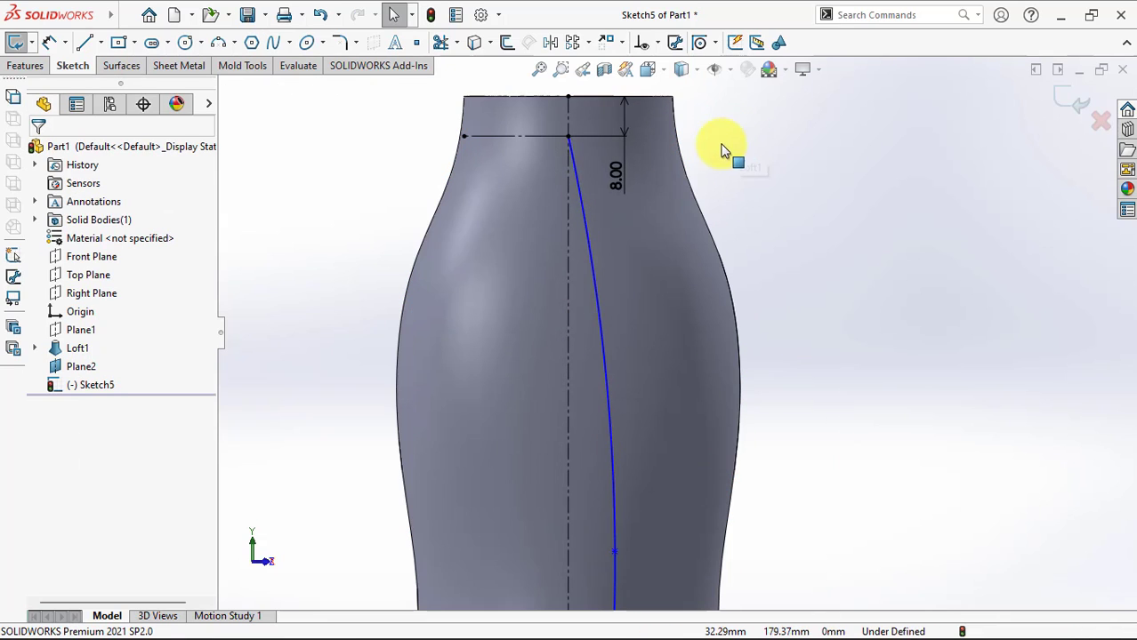
{"action": "left_click", "coordinate": [594, 267]}
{"action": "left_click_drag", "start_coordinate": [592, 249], "coordinate": [652, 150]}
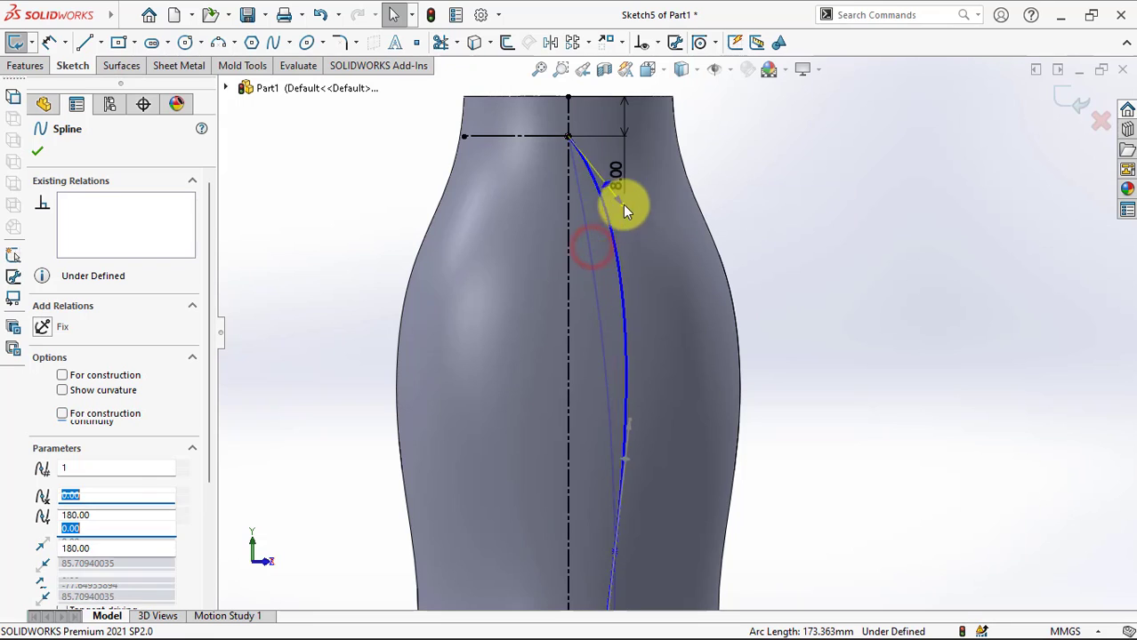
{"action": "scroll", "coordinate": [663, 275], "scroll_direction": "up", "scroll_amount": 3}
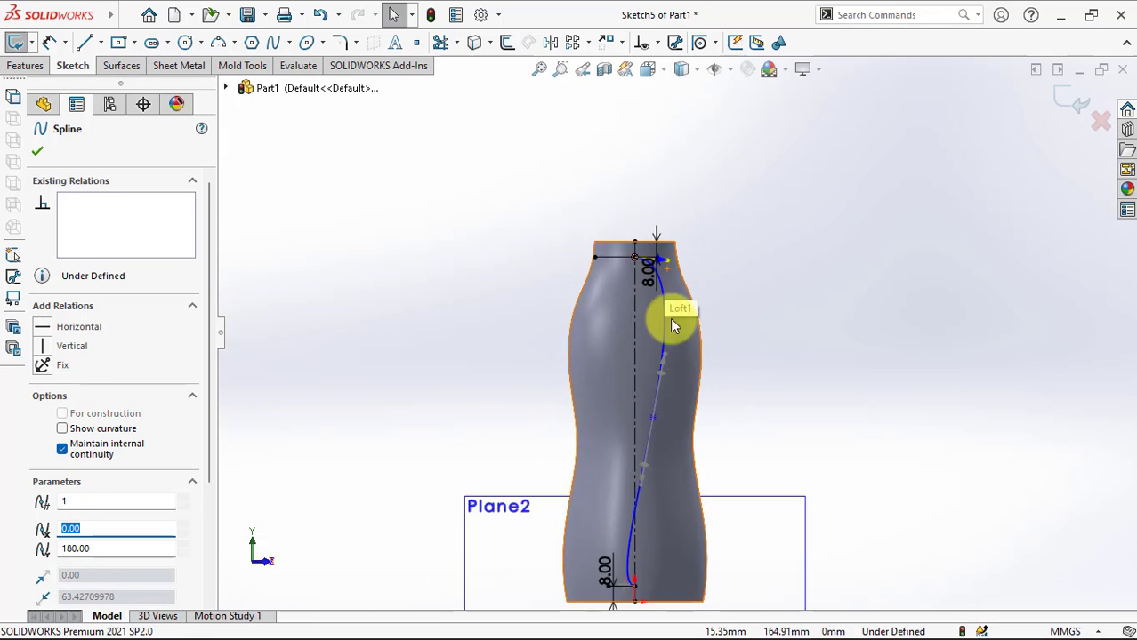
{"action": "scroll", "coordinate": [643, 558], "scroll_direction": "down", "scroll_amount": 3}
{"action": "left_click_drag", "start_coordinate": [592, 540], "coordinate": [697, 540]}
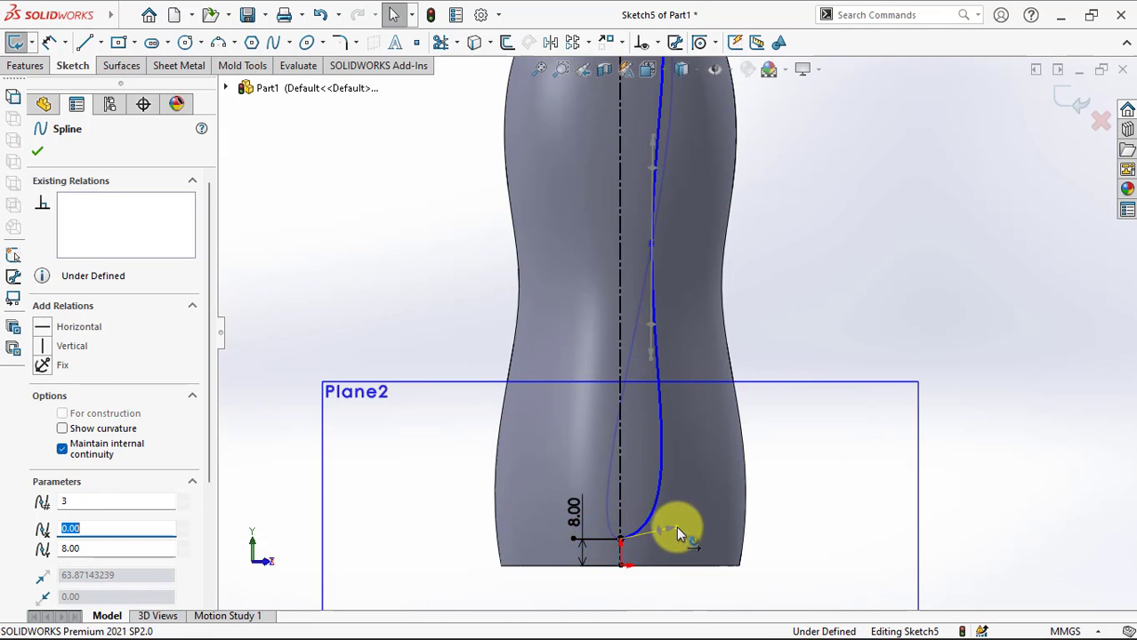
{"action": "left_click", "coordinate": [51, 42]}
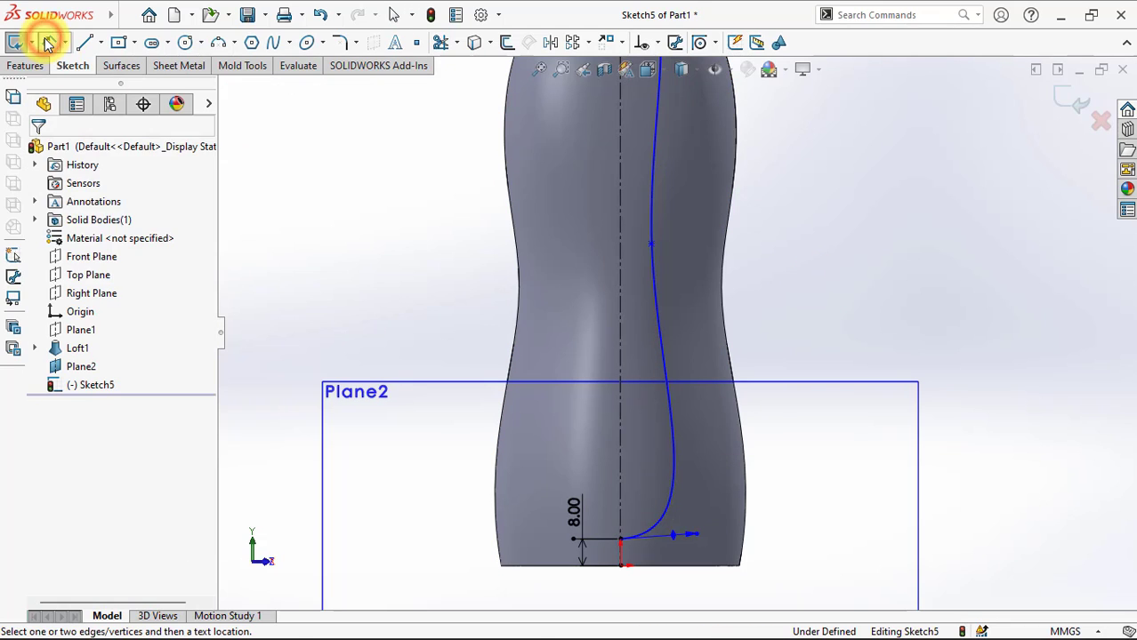
Step: Dimension the spline's middle point 17 mm from the centreline
{"action": "left_click", "coordinate": [651, 243]}
{"action": "left_click", "coordinate": [620, 267]}
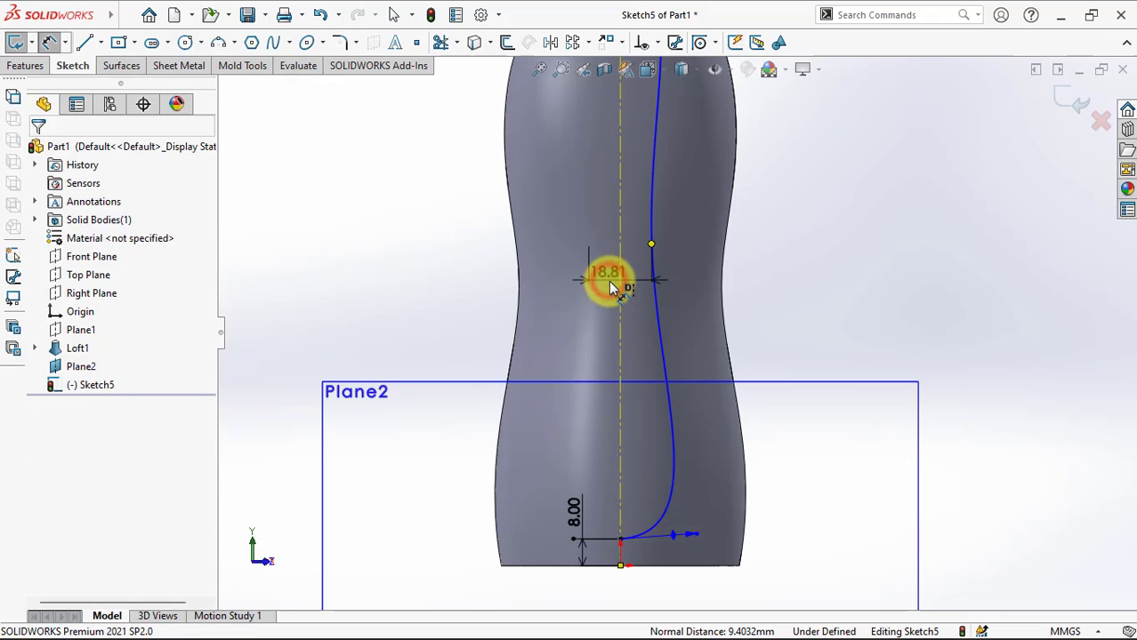
{"action": "left_click", "coordinate": [610, 278]}
{"action": "type", "text": "17"}
{"action": "left_click", "coordinate": [537, 258]}
{"action": "key", "text": "z"}
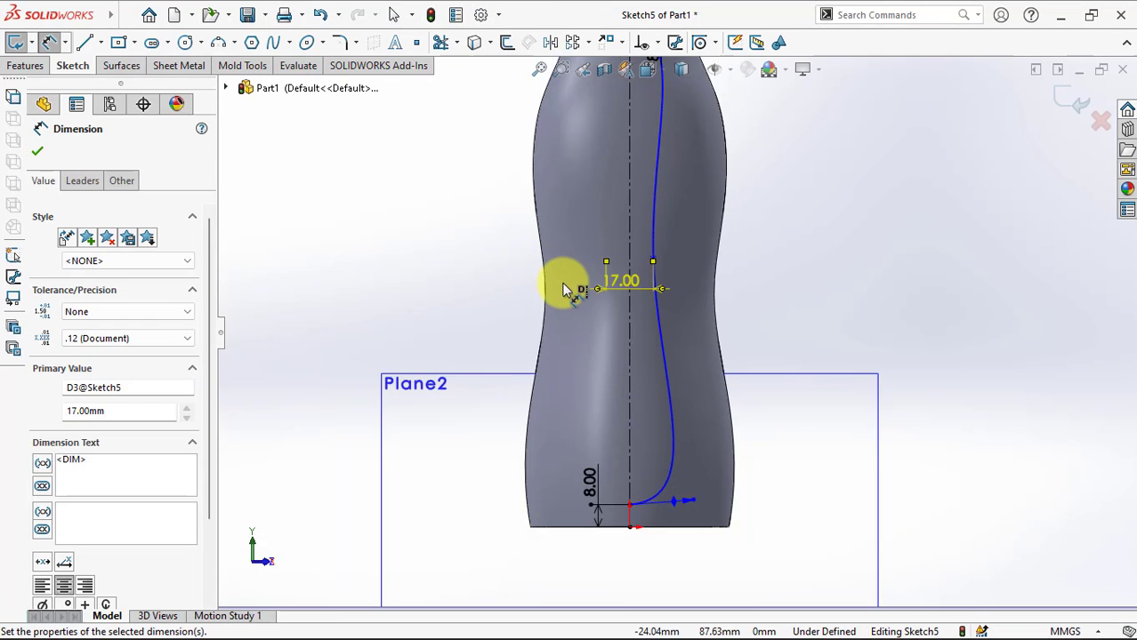
{"action": "key", "text": "z"}
{"action": "key", "text": "z"}
{"action": "key", "text": "z"}
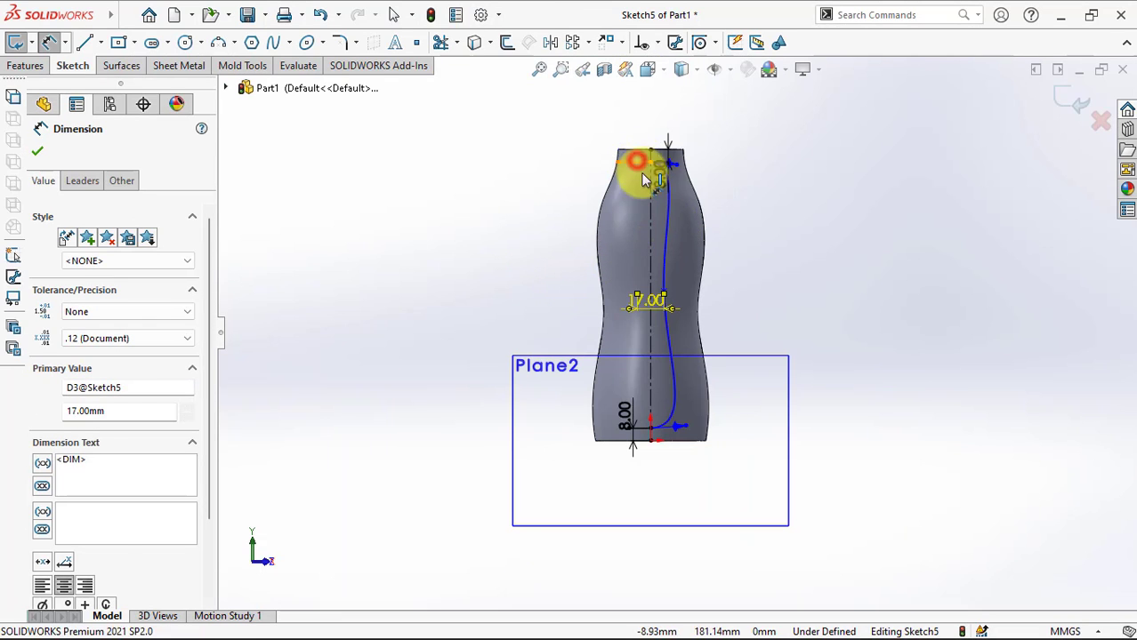
Step: Dimension the spline's middle point 68 mm below the top line
{"action": "left_click", "coordinate": [642, 162]}
{"action": "scroll", "coordinate": [662, 269], "scroll_direction": "down", "scroll_amount": 2}
{"action": "left_click", "coordinate": [664, 303]}
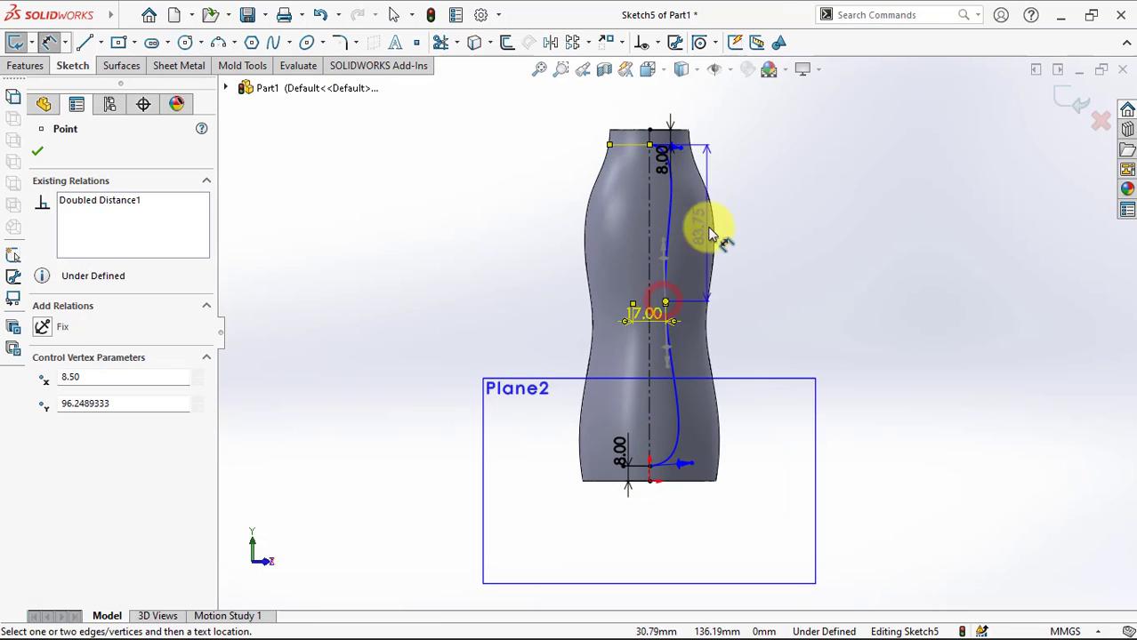
{"action": "left_click", "coordinate": [745, 233]}
{"action": "type", "text": "68"}
{"action": "left_click", "coordinate": [678, 207]}
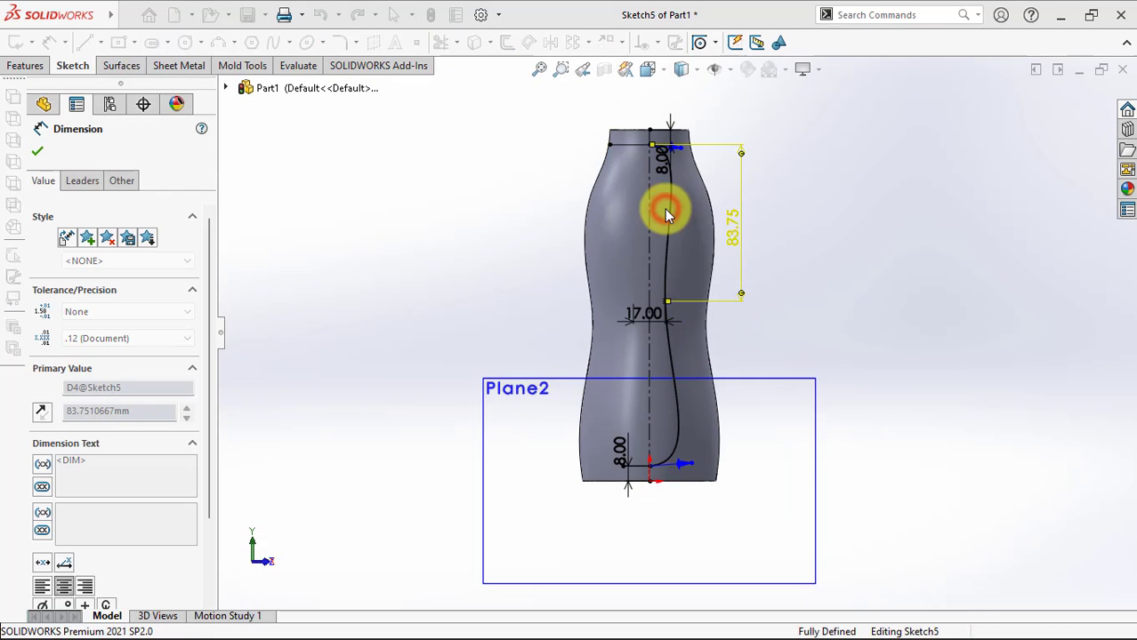
{"action": "left_click", "coordinate": [781, 216]}
{"action": "scroll", "coordinate": [690, 172], "scroll_direction": "down", "scroll_amount": 2}
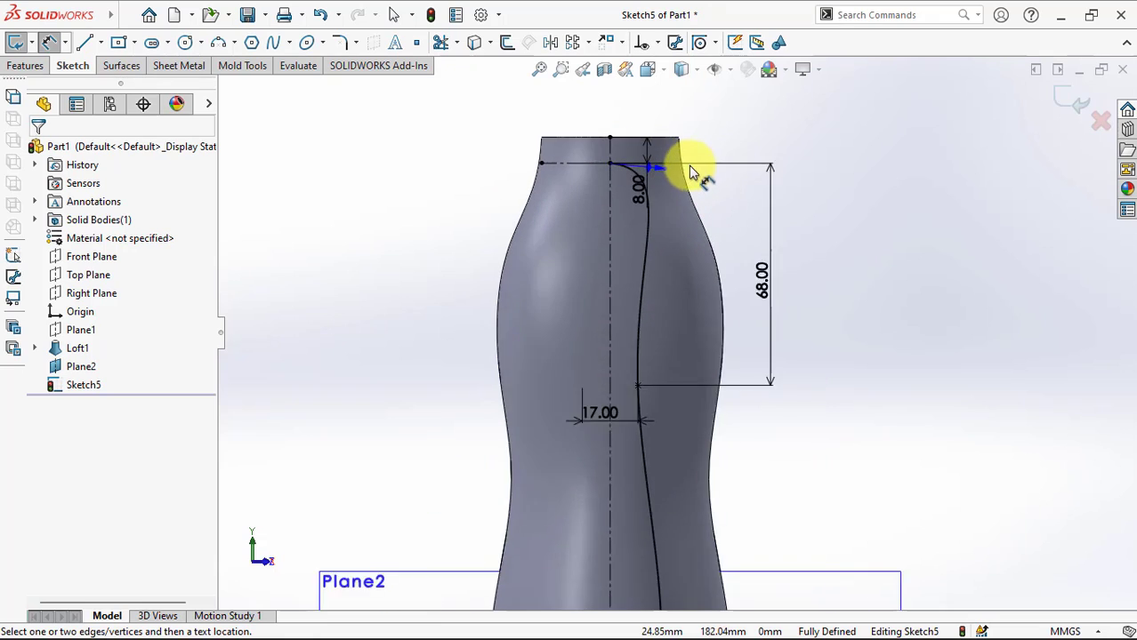
{"action": "scroll", "coordinate": [719, 133], "scroll_direction": "down", "scroll_amount": 2}
{"action": "right_click", "coordinate": [718, 133]}
{"action": "left_click", "coordinate": [752, 182]}
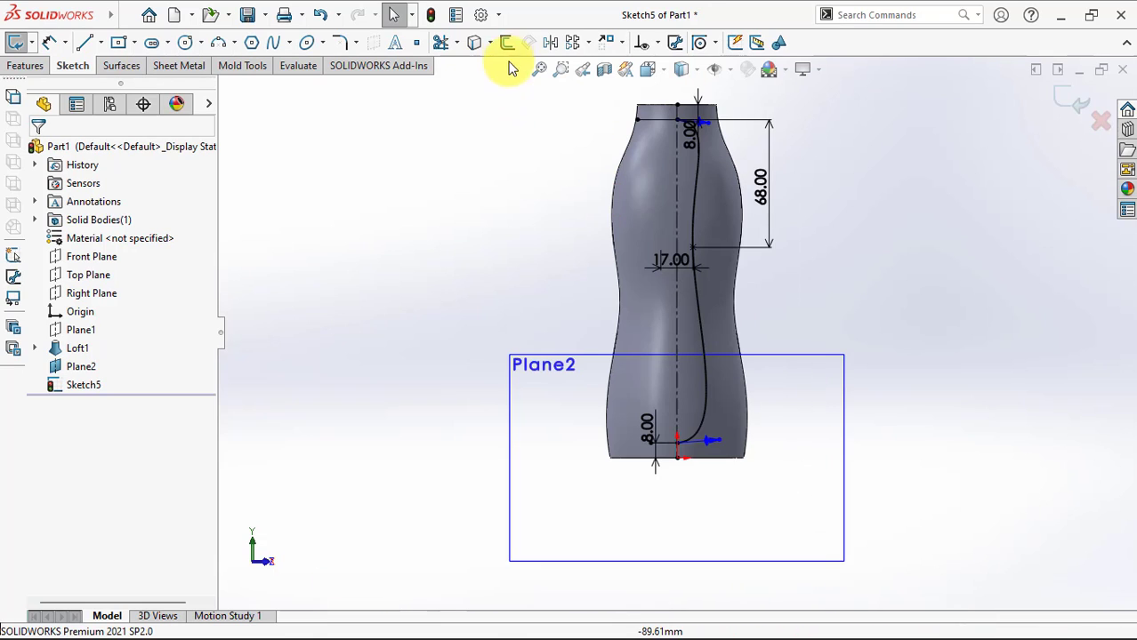
Step: Offset the centreline 12 mm to the right as a construction line
{"action": "left_click", "coordinate": [507, 44]}
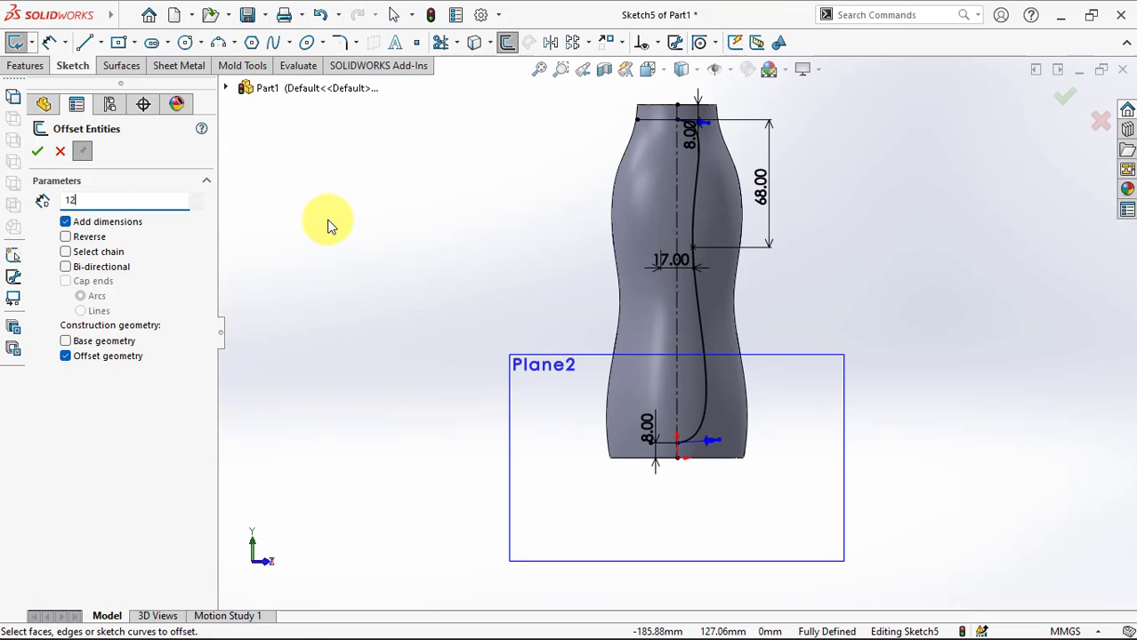
{"action": "scroll", "coordinate": [701, 137], "scroll_direction": "down", "scroll_amount": 2}
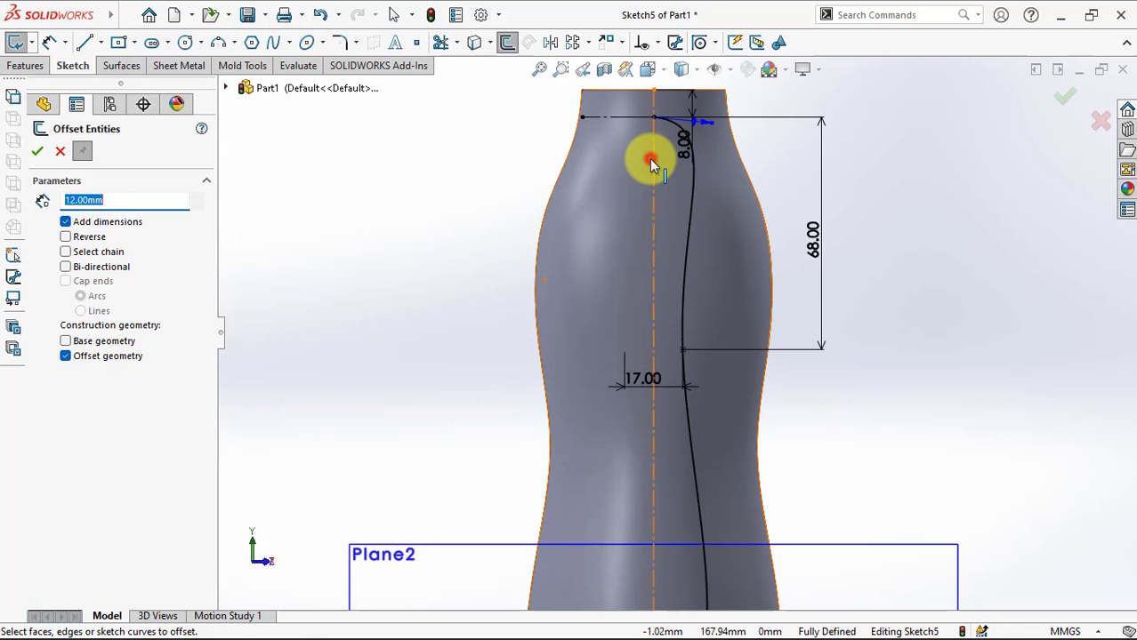
{"action": "left_click", "coordinate": [655, 158]}
{"action": "left_click", "coordinate": [65, 236]}
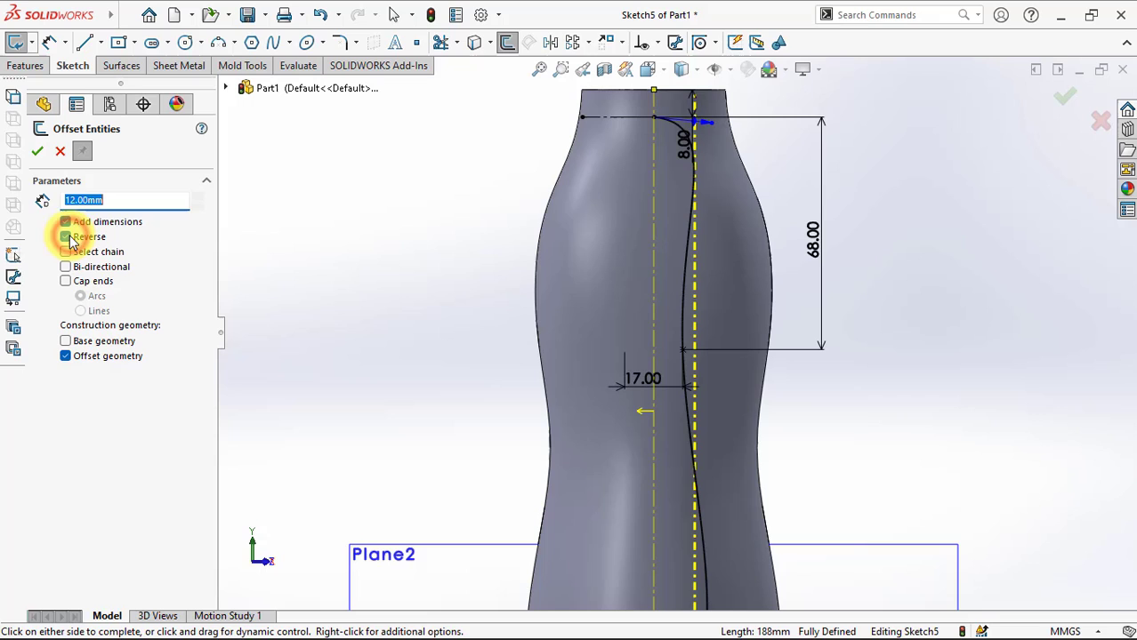
{"action": "left_click", "coordinate": [37, 151]}
{"action": "right_click", "coordinate": [756, 152]}
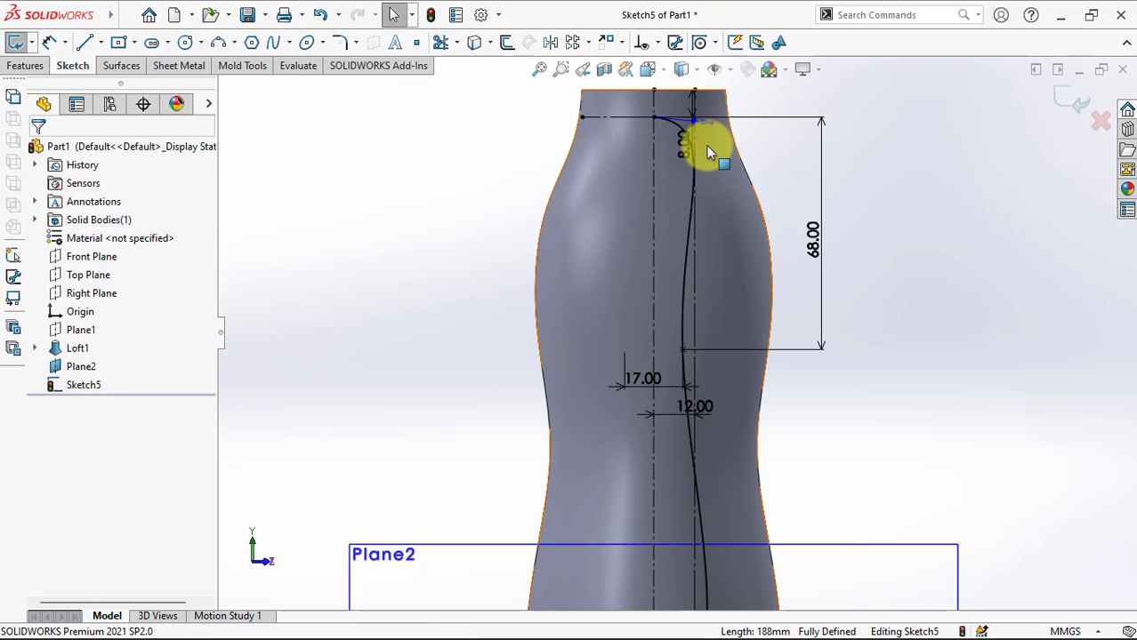
{"action": "scroll", "coordinate": [707, 152], "scroll_direction": "down", "scroll_amount": 2}
Step: Drag the spline's top tangent flat along the top line and check its middle point
{"action": "left_click_drag", "start_coordinate": [709, 116], "coordinate": [709, 106]}
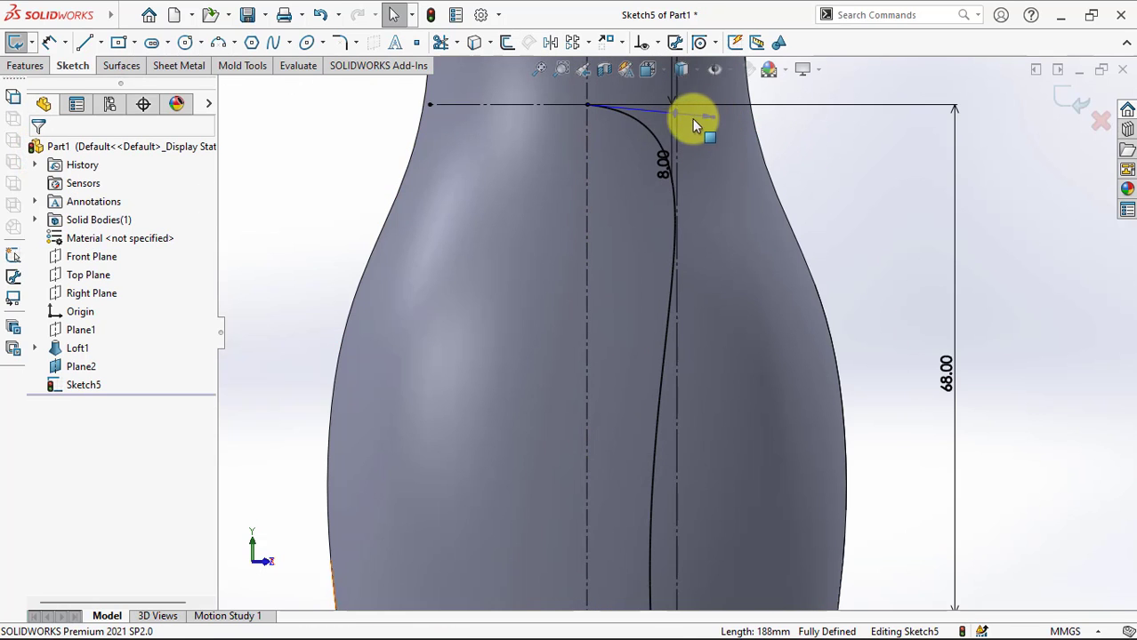
{"action": "left_click", "coordinate": [648, 125]}
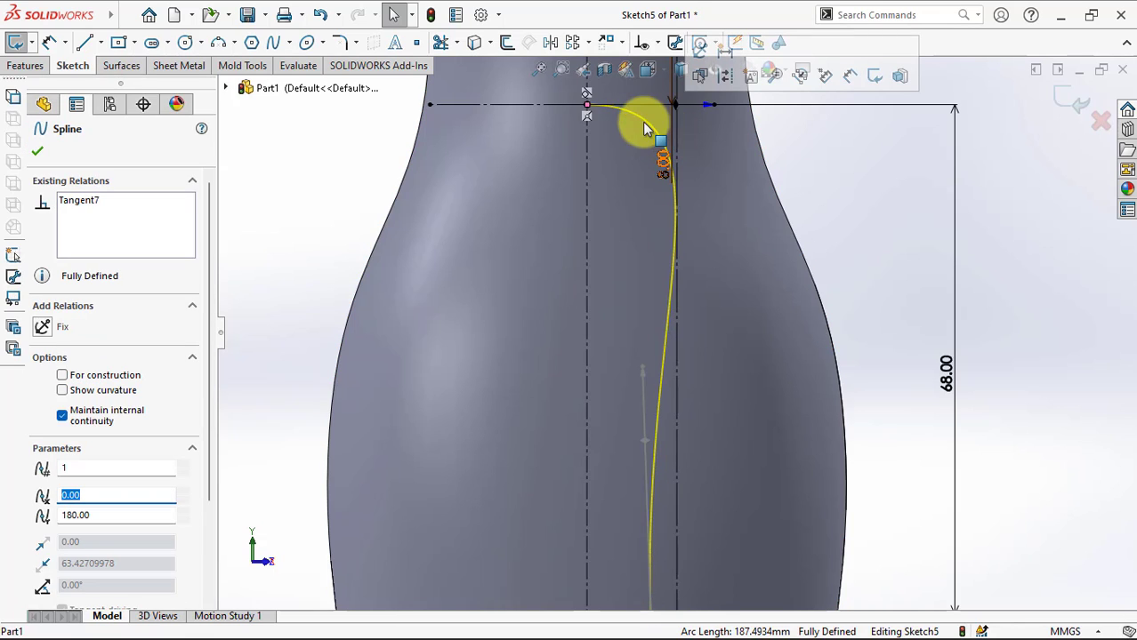
{"action": "left_click", "coordinate": [640, 365]}
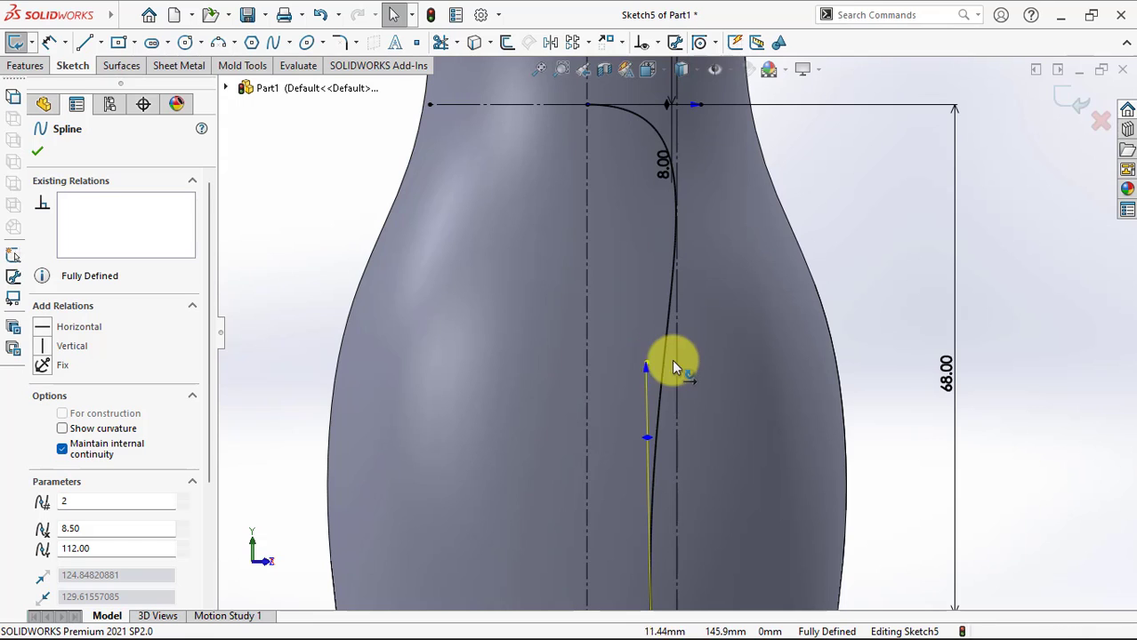
{"action": "left_click", "coordinate": [852, 232]}
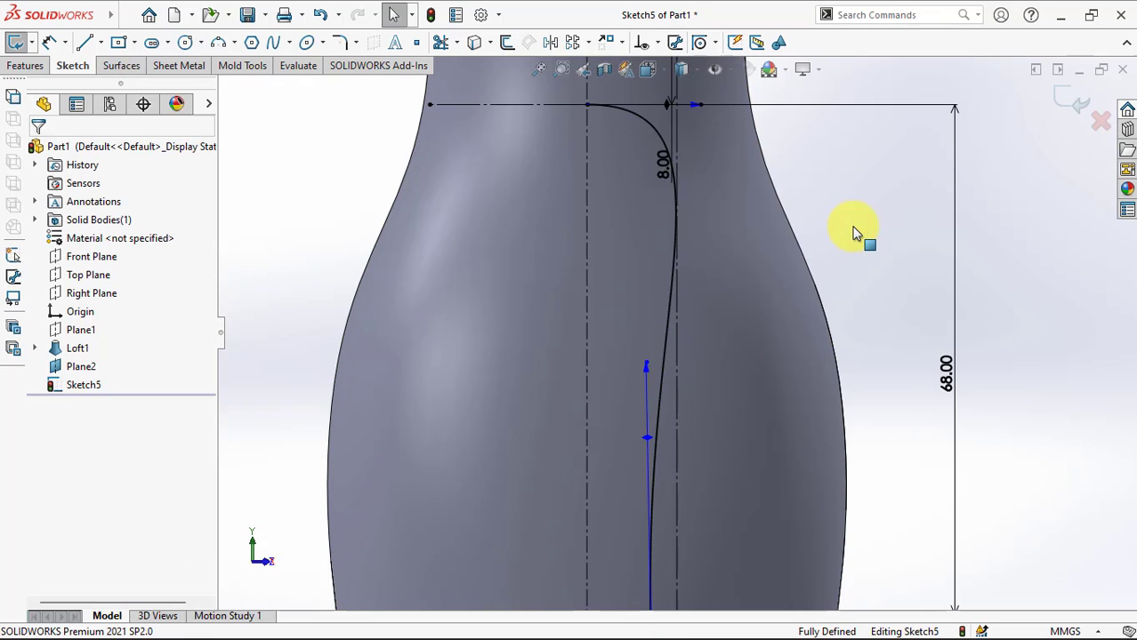
{"action": "scroll", "coordinate": [859, 223], "scroll_direction": "up", "scroll_amount": 3}
{"action": "scroll", "coordinate": [761, 380], "scroll_direction": "up", "scroll_amount": 3}
{"action": "scroll", "coordinate": [692, 498], "scroll_direction": "down", "scroll_amount": 6}
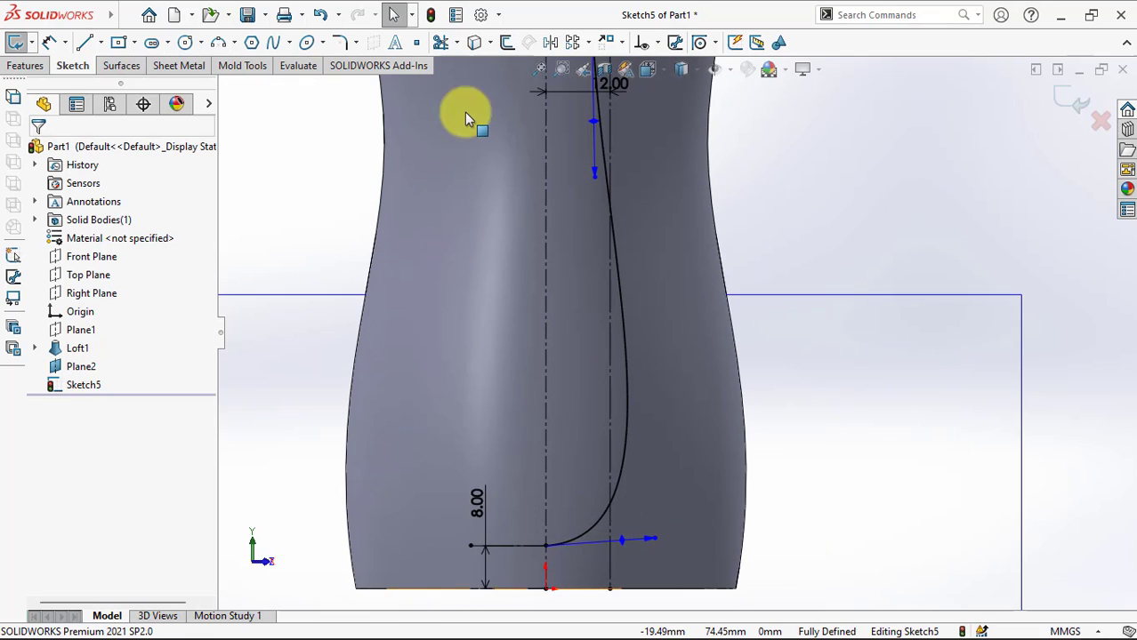
Step: Offset the centreline 20.5 mm to the right as a new line
{"action": "left_click", "coordinate": [507, 42]}
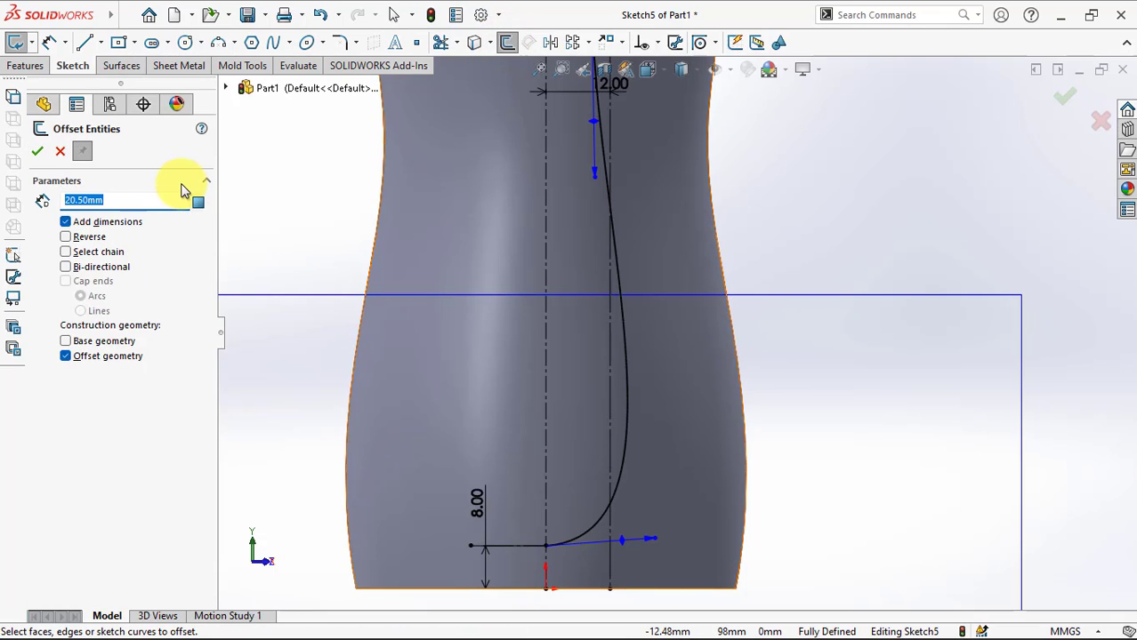
{"action": "left_click", "coordinate": [545, 511]}
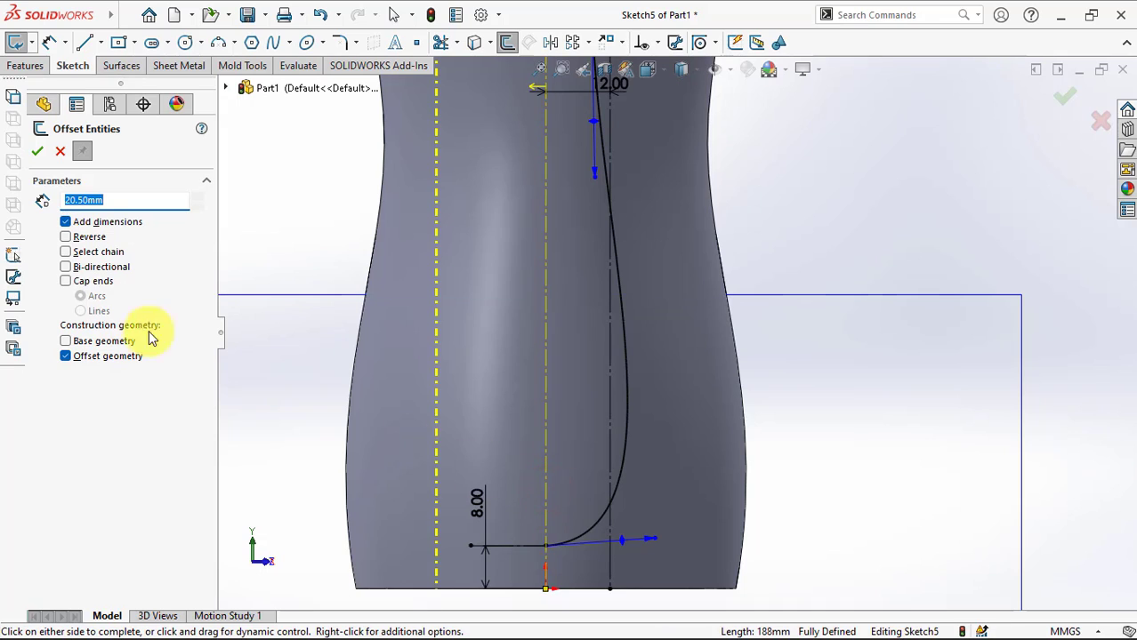
{"action": "left_click", "coordinate": [65, 236]}
{"action": "left_click", "coordinate": [38, 152]}
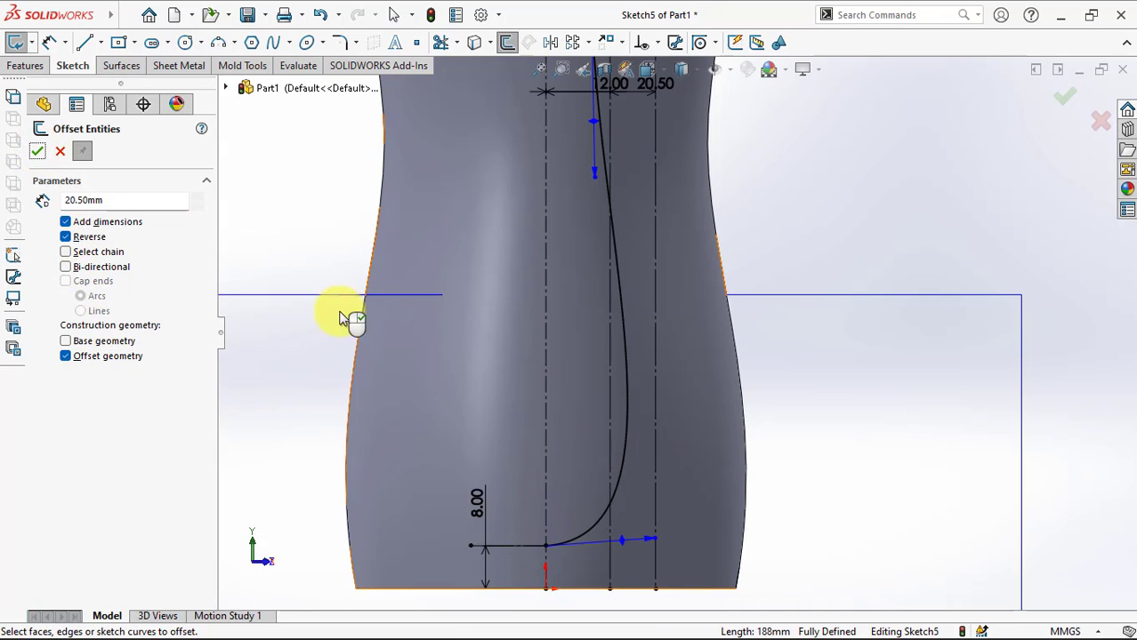
{"action": "left_click", "coordinate": [37, 152]}
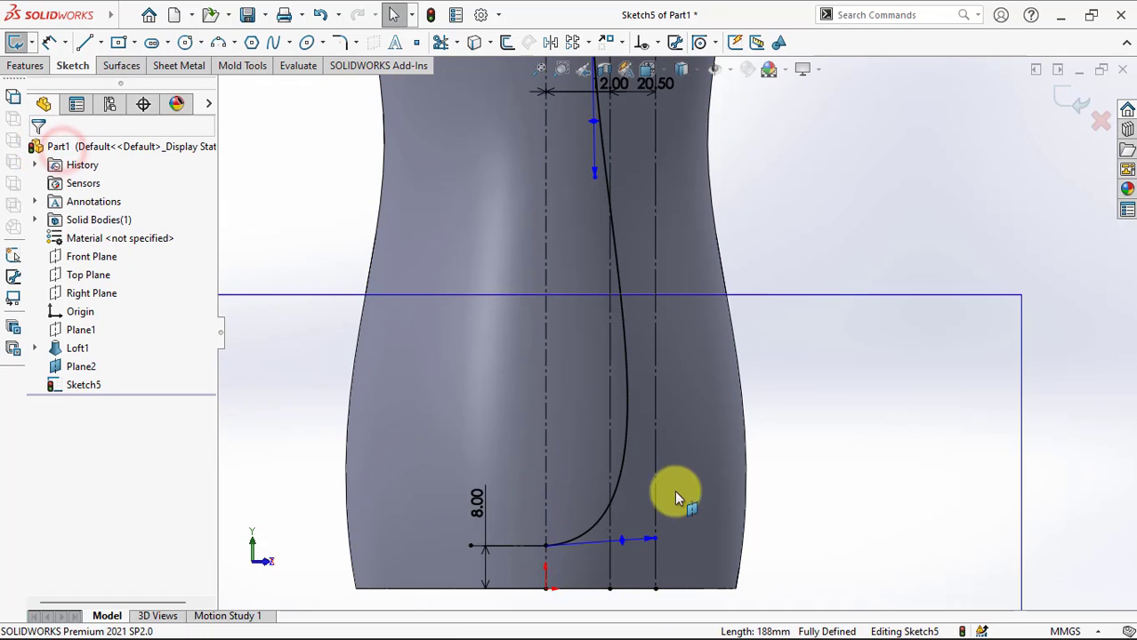
Step: Add a Tangent relation between the spline and the short bottom line
{"action": "left_click", "coordinate": [623, 458]}
{"action": "left_click", "coordinate": [505, 546], "text": "ctrl"}
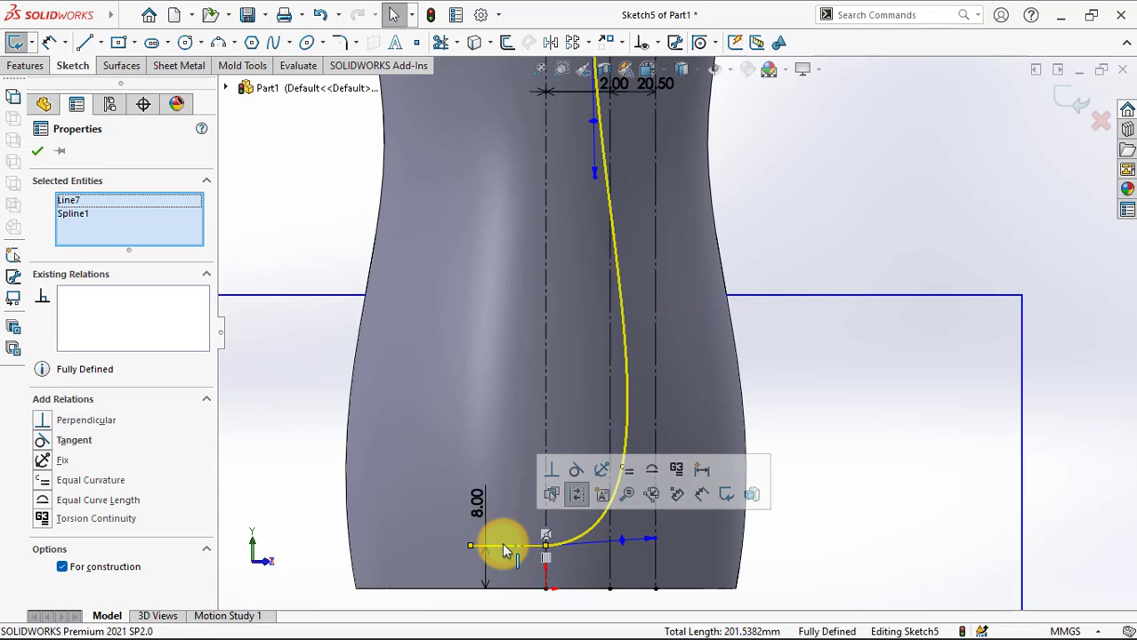
{"action": "left_click", "coordinate": [577, 469]}
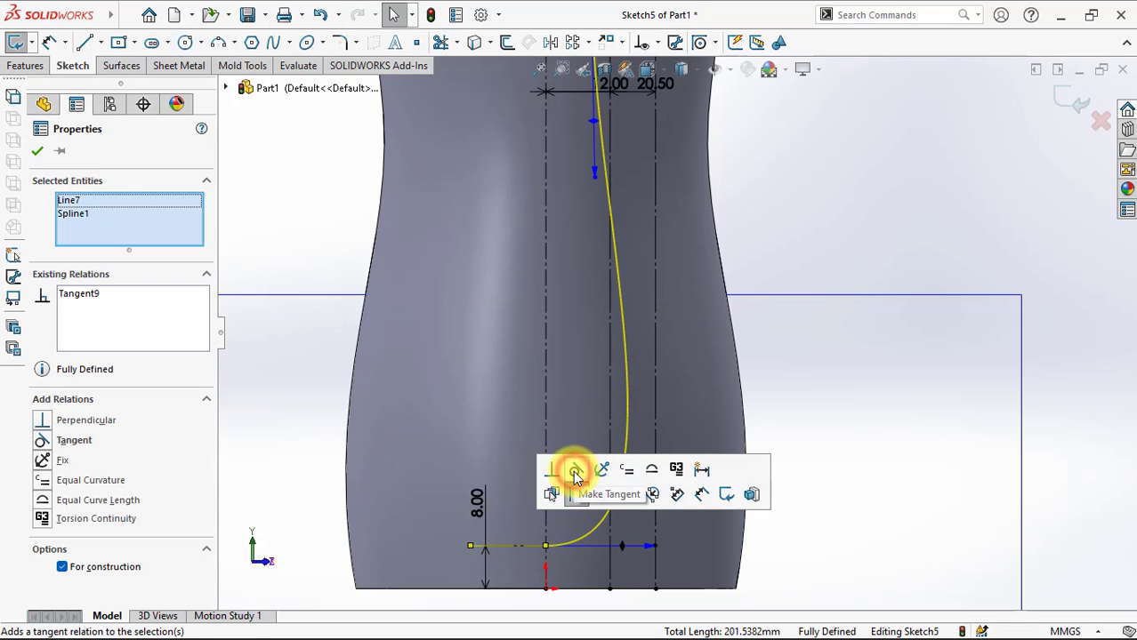
{"action": "left_click", "coordinate": [829, 362]}
Step: Stretch the spline's bottom tangent handle to reshape its lower bend
{"action": "scroll", "coordinate": [667, 459], "scroll_direction": "up", "scroll_amount": 2}
{"action": "left_click_drag", "start_coordinate": [699, 446], "coordinate": [738, 445]}
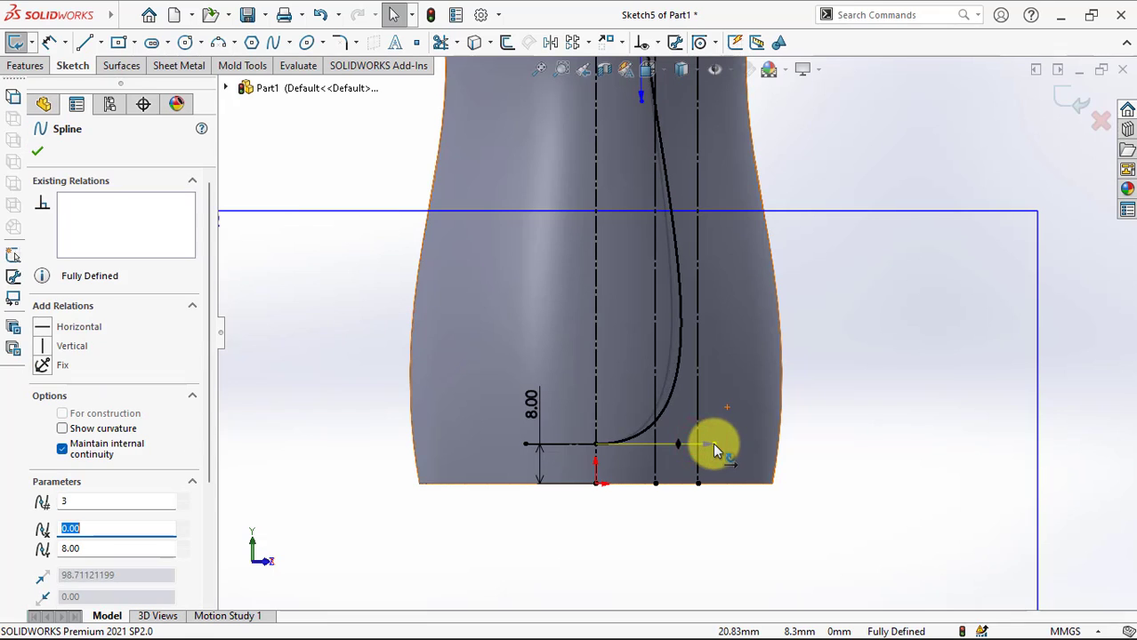
{"action": "left_click", "coordinate": [862, 336]}
{"action": "scroll", "coordinate": [832, 325], "scroll_direction": "up", "scroll_amount": 3}
{"action": "scroll", "coordinate": [800, 270], "scroll_direction": "up", "scroll_amount": 2}
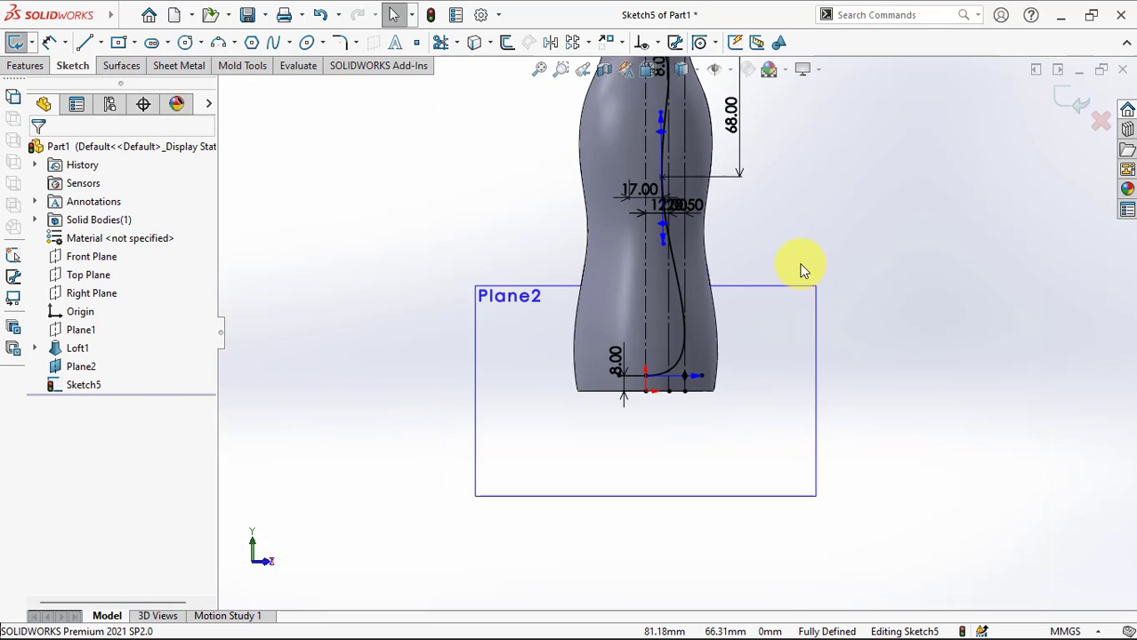
{"action": "scroll", "coordinate": [747, 178], "scroll_direction": "down", "scroll_amount": 2}
{"action": "scroll", "coordinate": [703, 122], "scroll_direction": "down", "scroll_amount": 1}
Step: Mirror Spline1 about the vertical centreline to complete the closed grip panel loop
{"action": "left_click", "coordinate": [548, 42]}
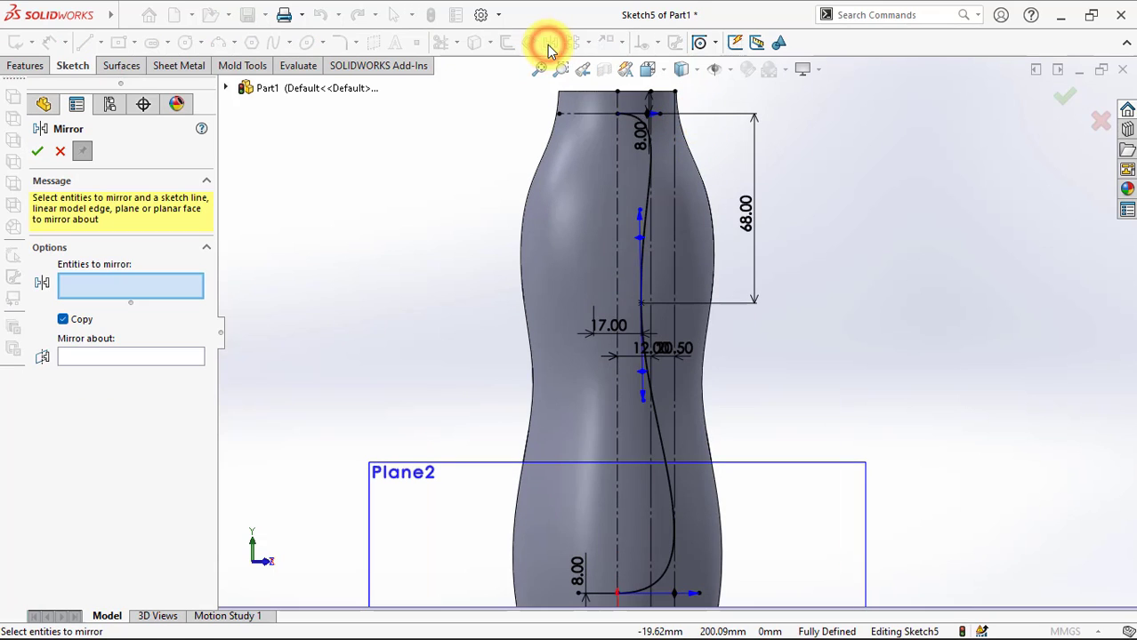
{"action": "left_click", "coordinate": [658, 434]}
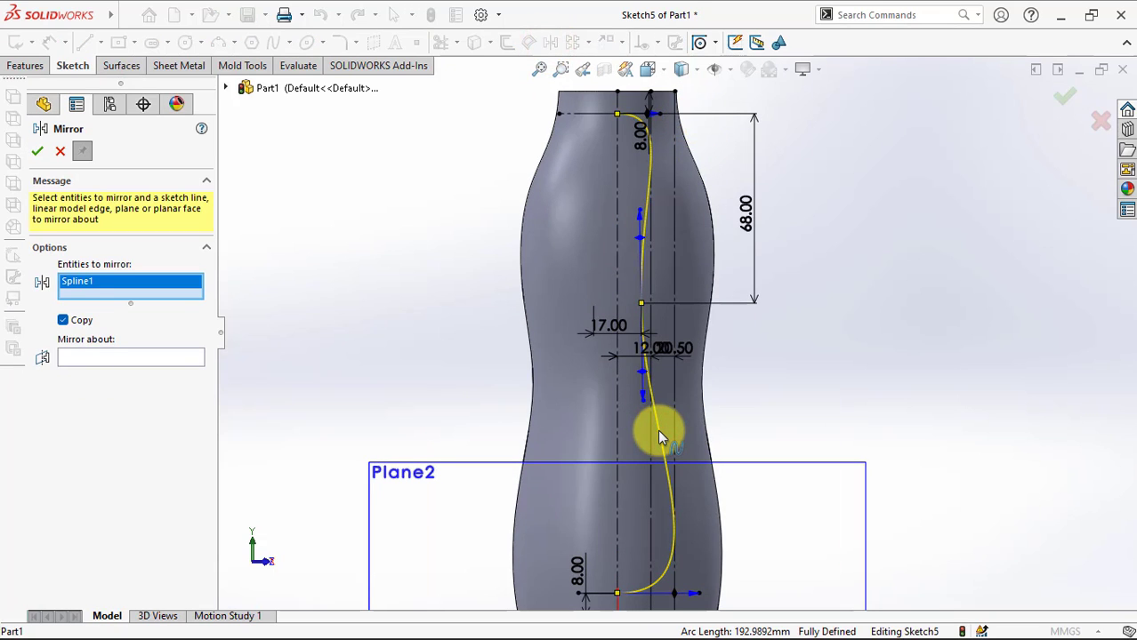
{"action": "right_click", "coordinate": [658, 434]}
{"action": "left_click", "coordinate": [614, 442]}
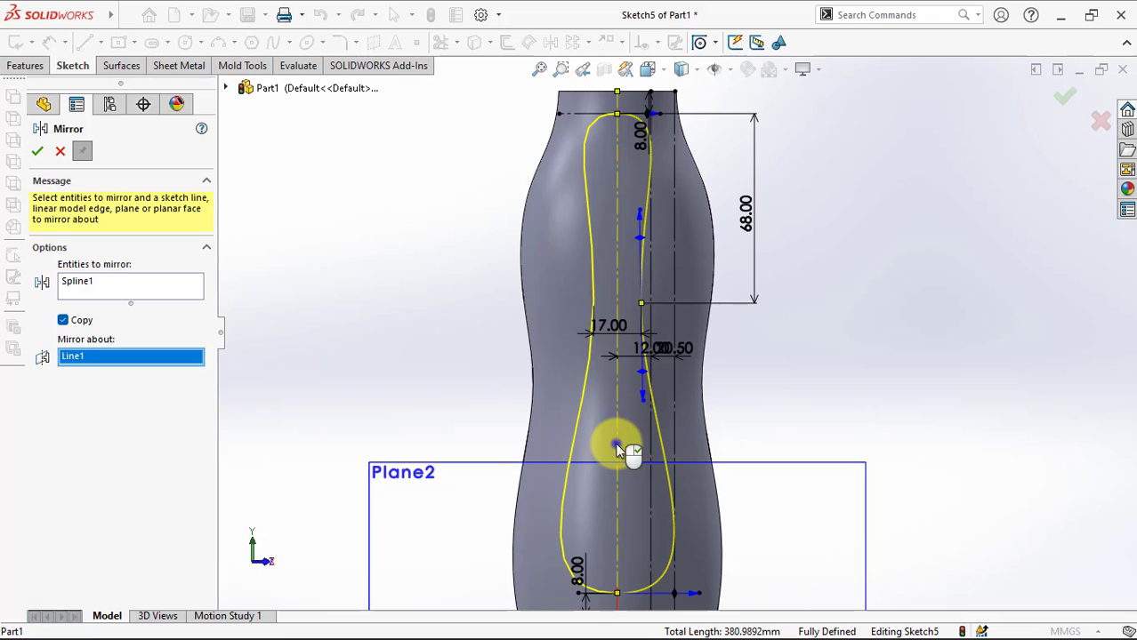
{"action": "right_click", "coordinate": [619, 450]}
{"action": "scroll", "coordinate": [616, 449], "scroll_direction": "up", "scroll_amount": 2}
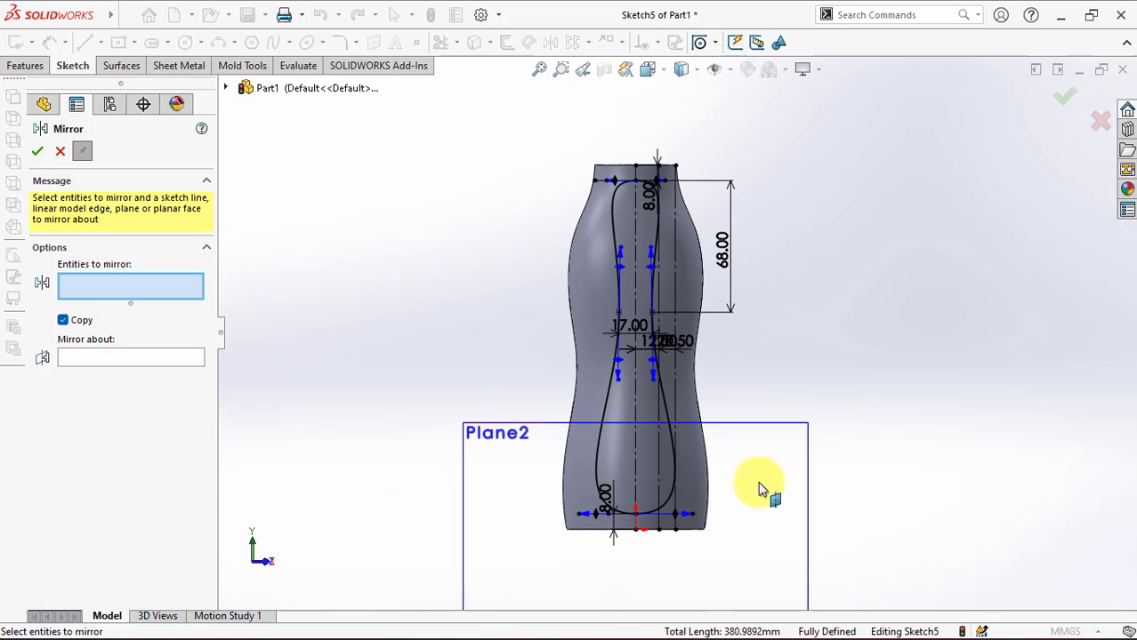
{"action": "left_click", "coordinate": [37, 151]}
{"action": "right_click", "coordinate": [20, 68]}
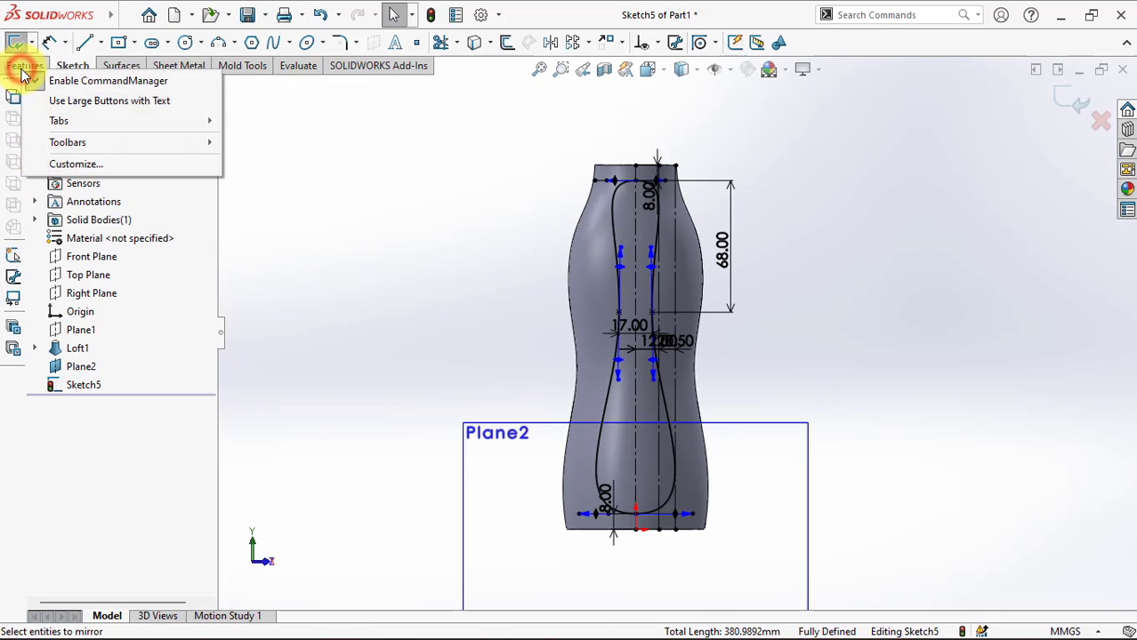
Step: Create a projection Split Line of Sketch5 on the bottle's side face, single reversed direction
{"action": "left_click", "coordinate": [26, 66]}
{"action": "left_click", "coordinate": [26, 66]}
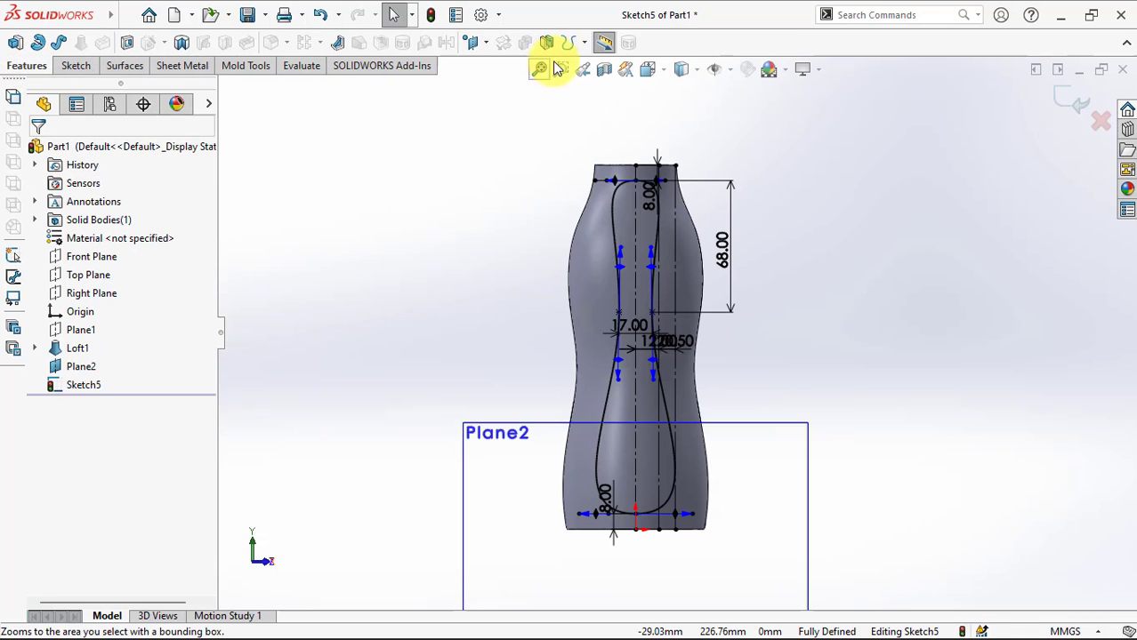
{"action": "left_click", "coordinate": [580, 43]}
{"action": "left_click", "coordinate": [607, 64]}
{"action": "left_click", "coordinate": [601, 285]}
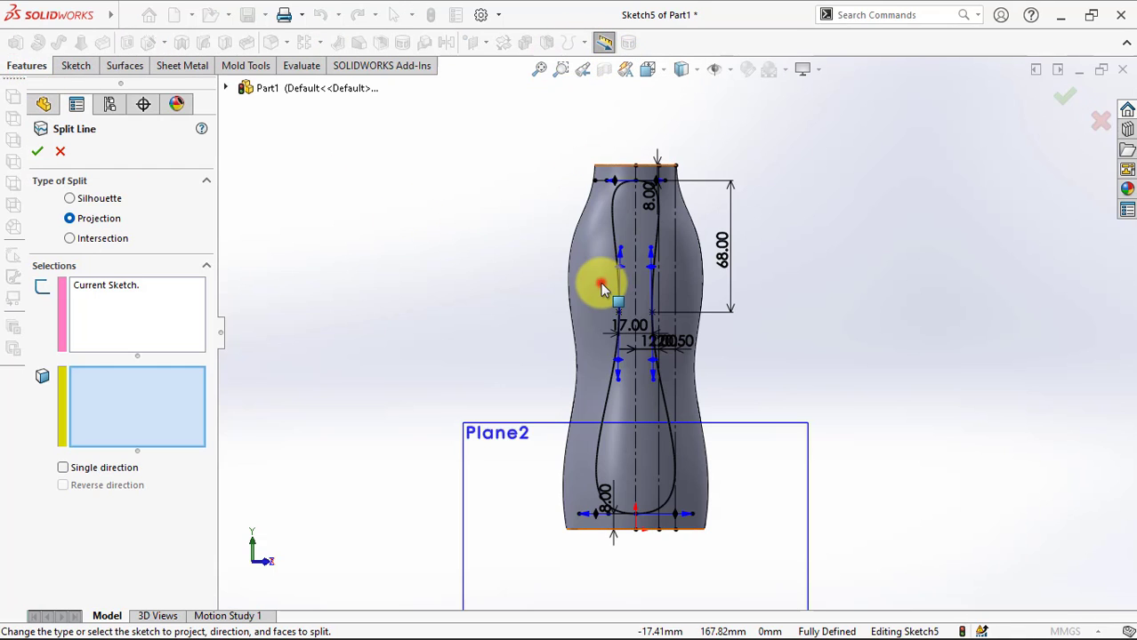
{"action": "middle_click_drag", "start_coordinate": [601, 284], "coordinate": [533, 341]}
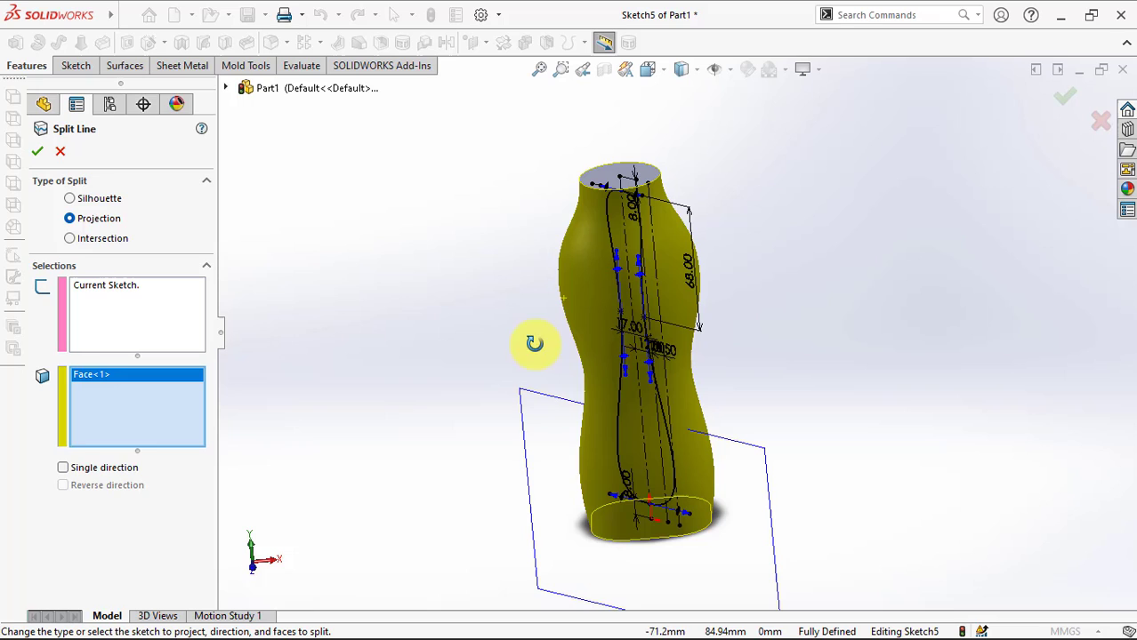
{"action": "left_click", "coordinate": [63, 486]}
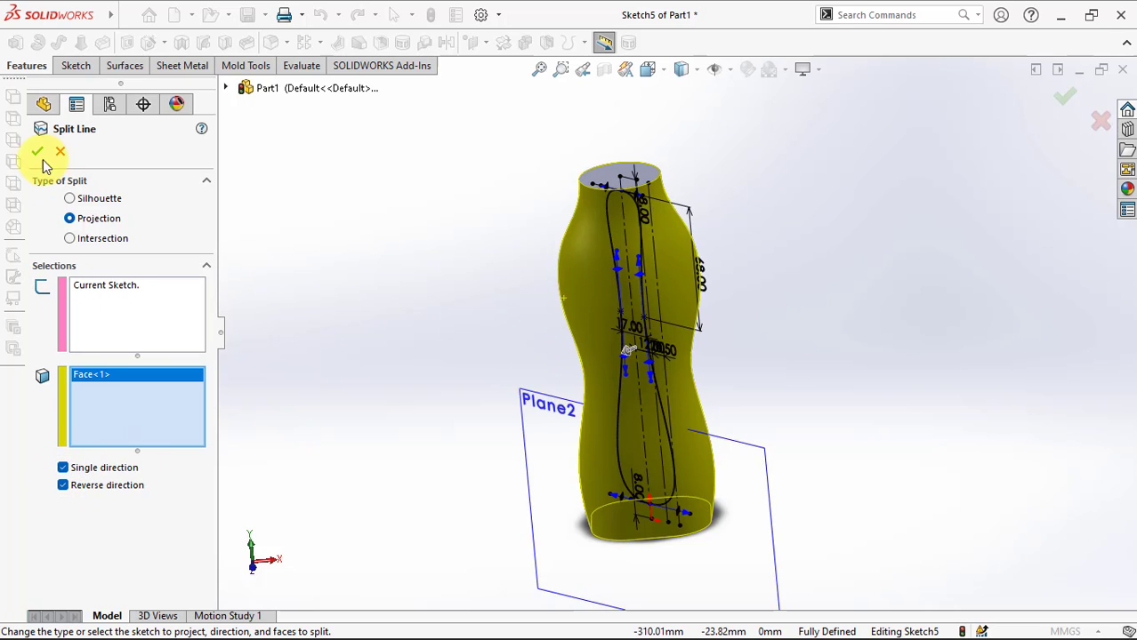
{"action": "left_click", "coordinate": [37, 151]}
Step: Orbit the bottle back toward the front and select, then deselect, Plane2
{"action": "middle_click_drag", "start_coordinate": [386, 236], "coordinate": [393, 246]}
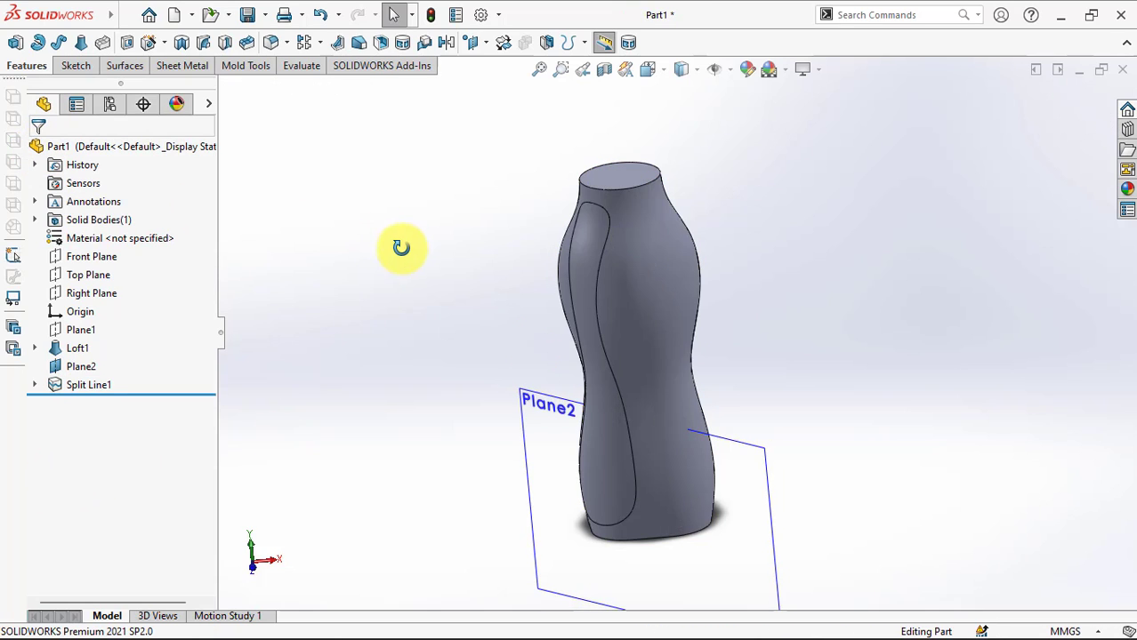
{"action": "left_click", "coordinate": [530, 430]}
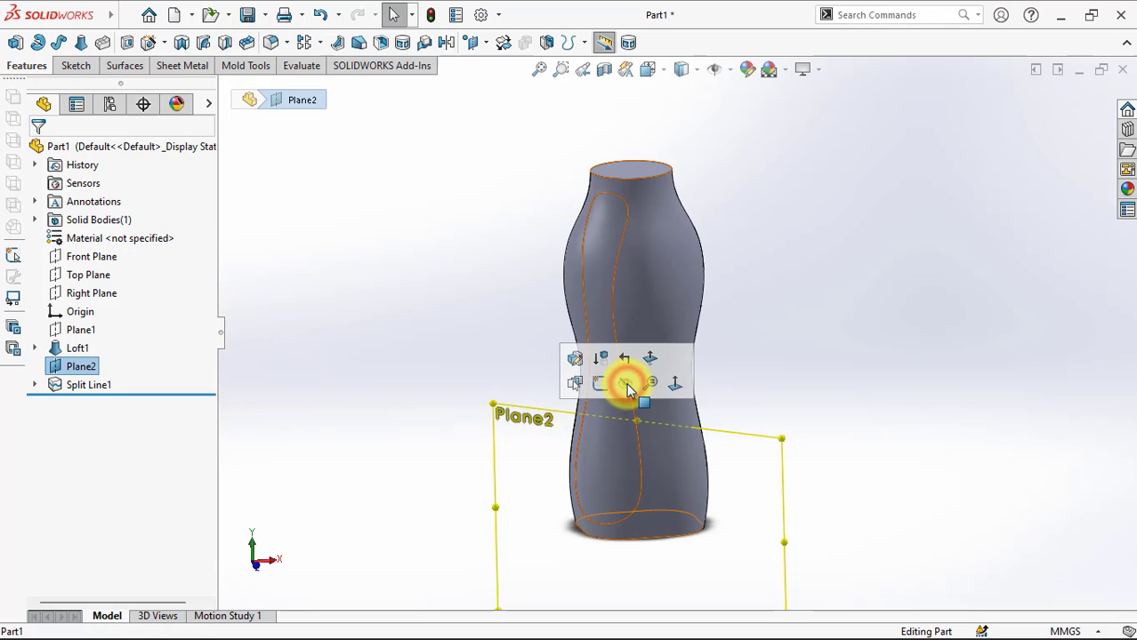
{"action": "left_click", "coordinate": [447, 352]}
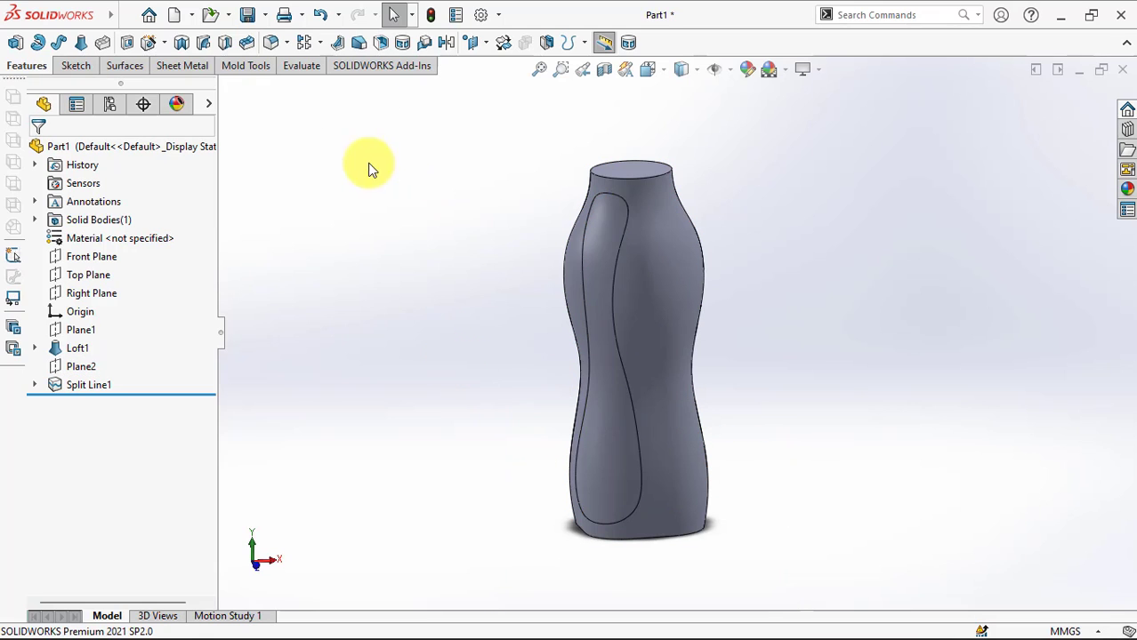
{"action": "left_click", "coordinate": [125, 66]}
Step: Create an offset surface from the split grip panel face
{"action": "left_click", "coordinate": [190, 42]}
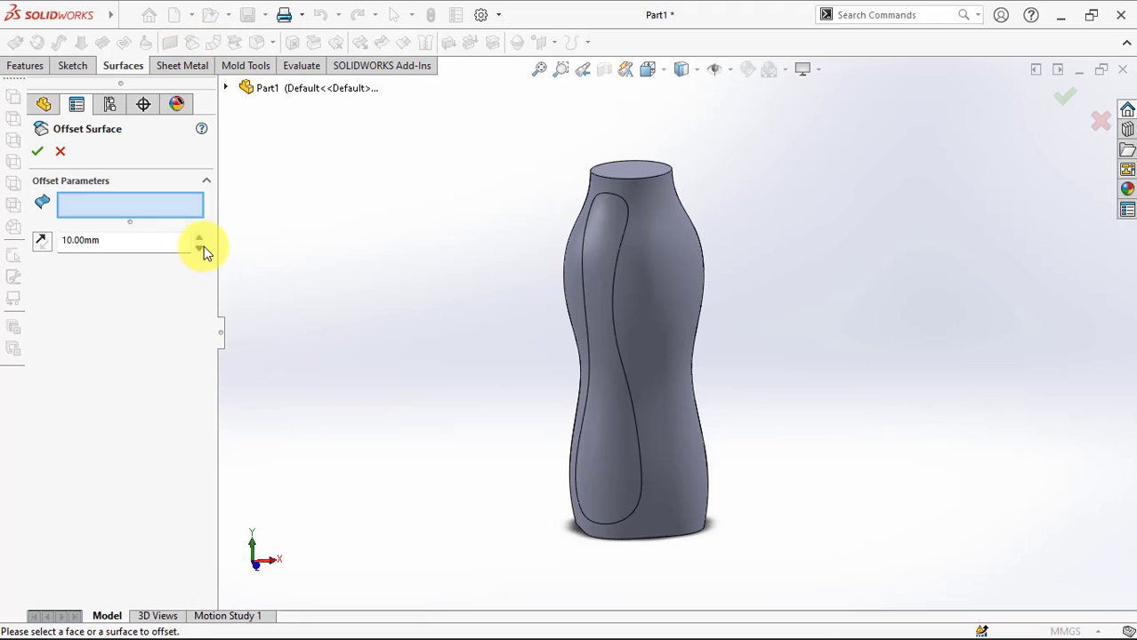
{"action": "left_click", "coordinate": [599, 407]}
{"action": "right_click", "coordinate": [600, 407]}
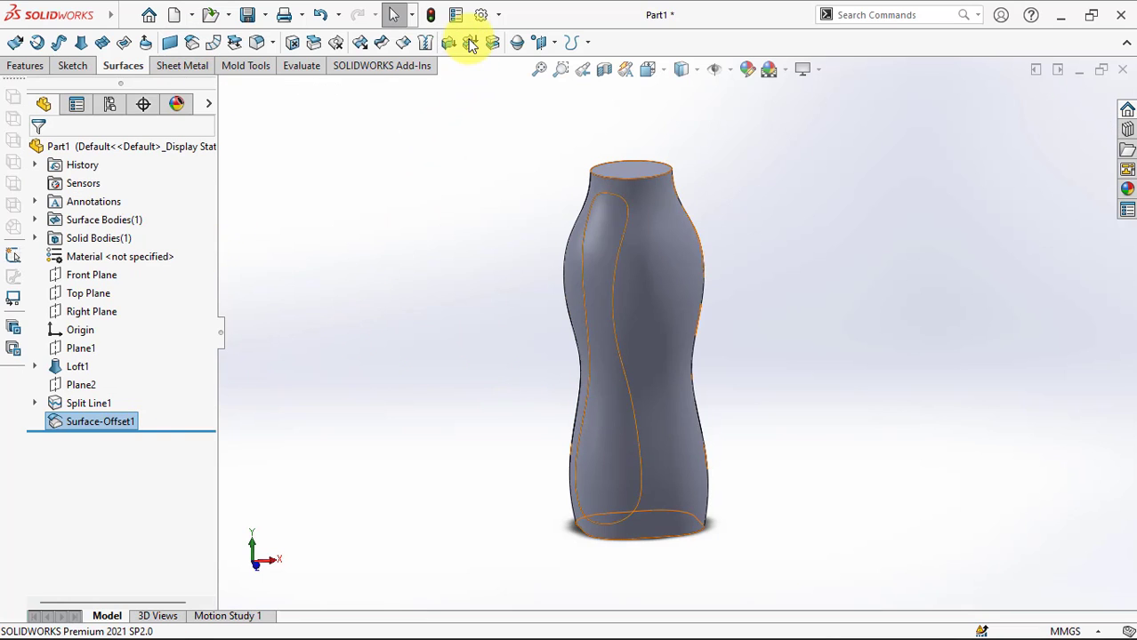
Step: Cut-thicken Surface-Offset1 2.50 mm into the bottle
{"action": "left_click", "coordinate": [471, 42]}
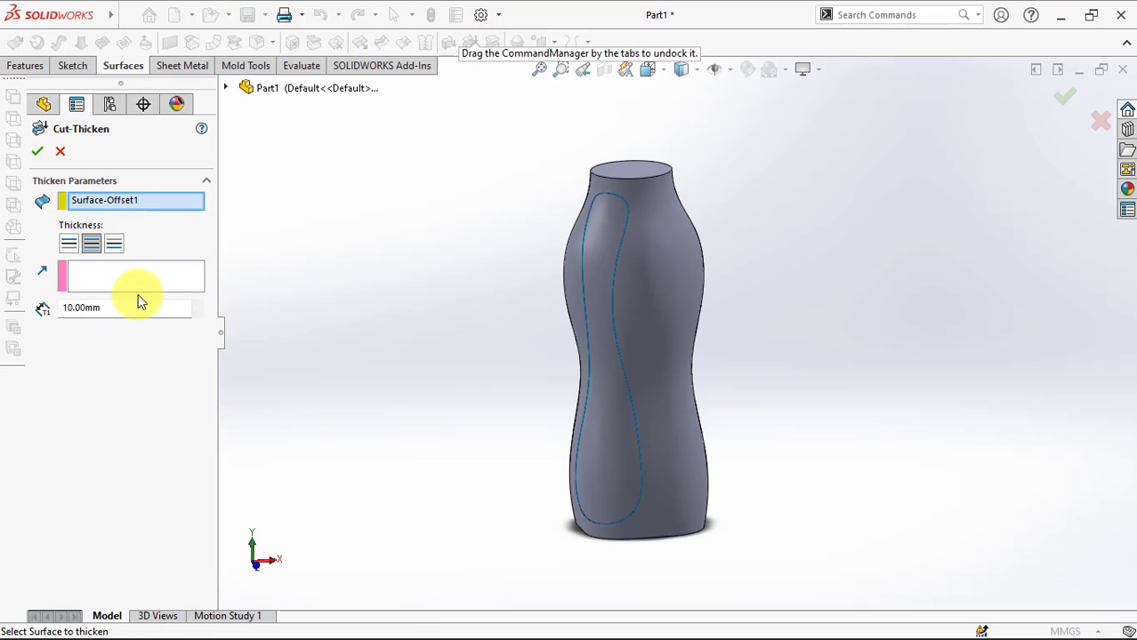
{"action": "left_click", "coordinate": [124, 308]}
{"action": "type", "text": "2."}
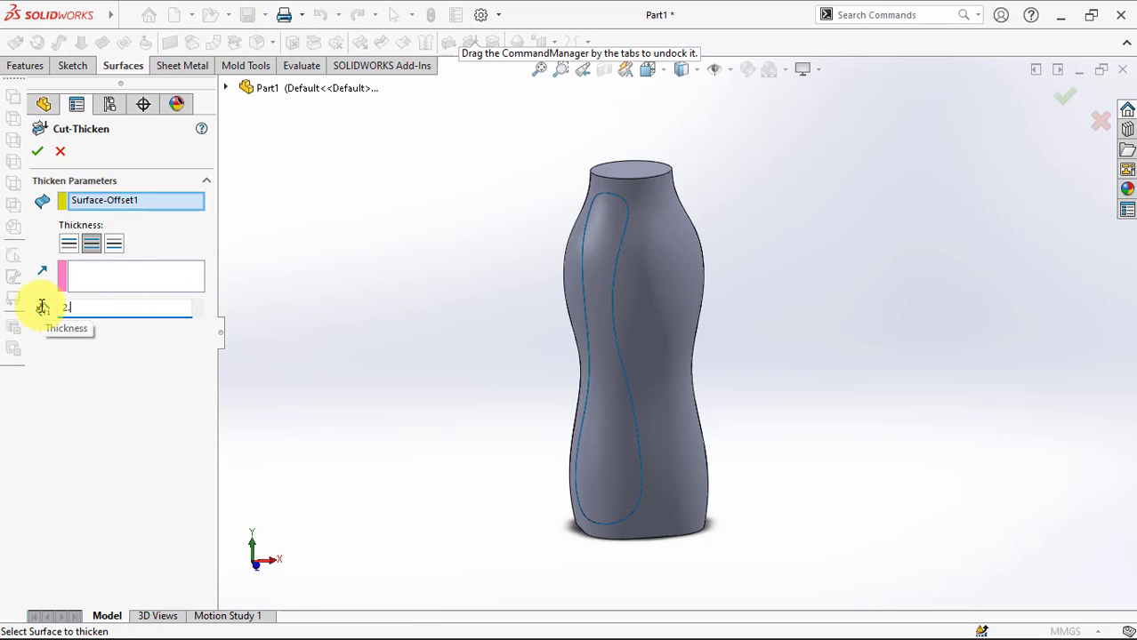
{"action": "type", "text": "5"}
{"action": "key", "text": "Return"}
{"action": "left_click", "coordinate": [37, 153]}
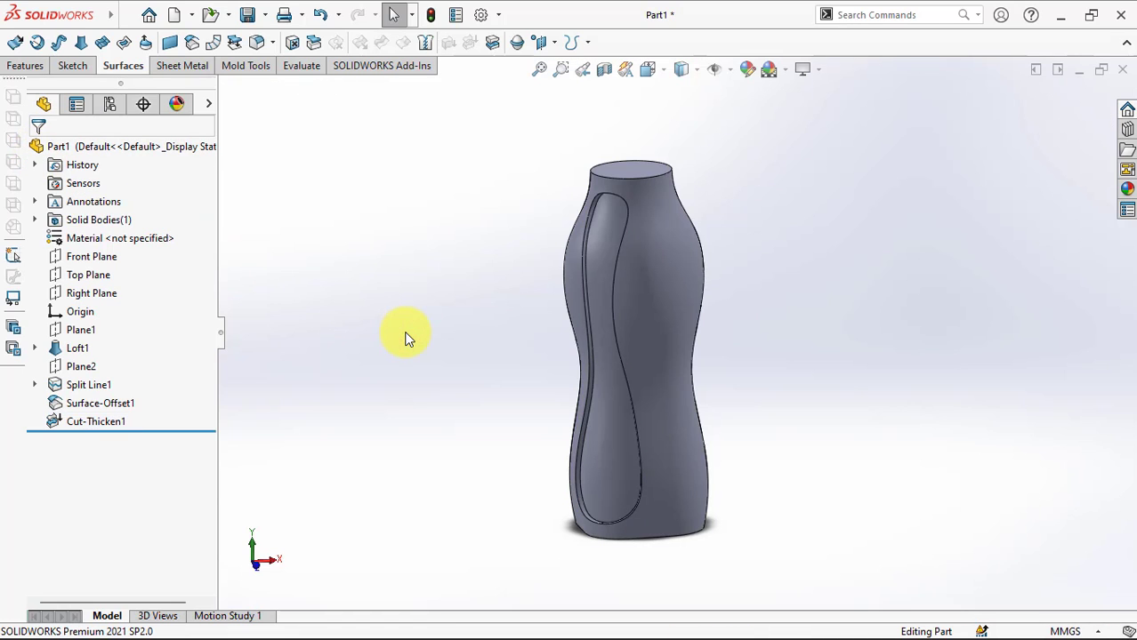
{"action": "left_click", "coordinate": [79, 366]}
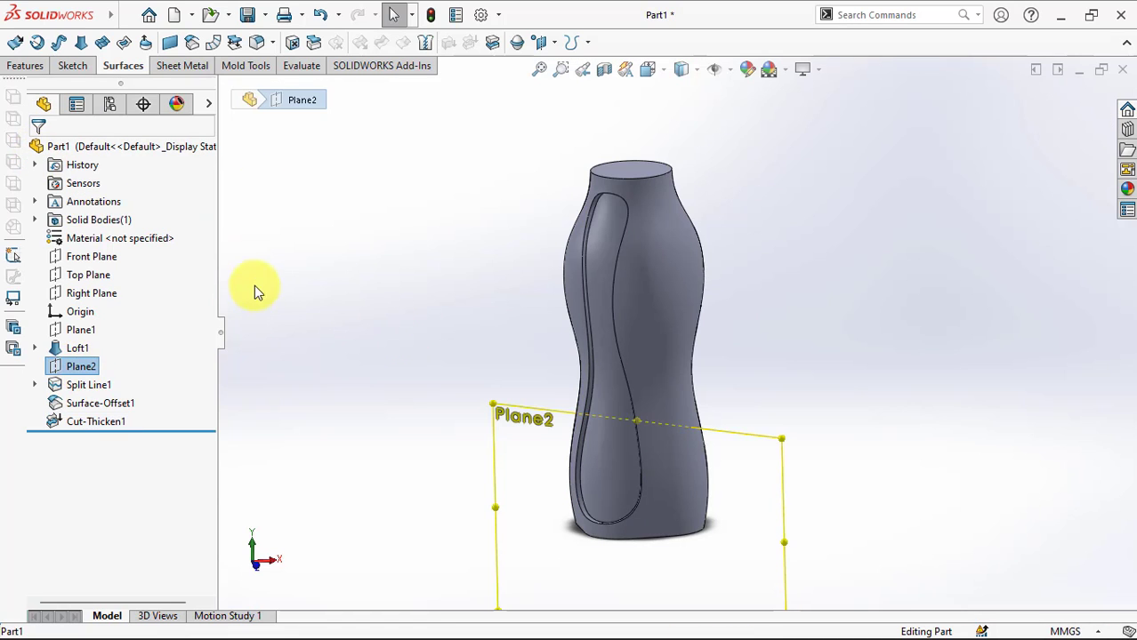
Step: Draft both grip panel edges at 47° as a parting-line draft pulled from Plane2
{"action": "left_click", "coordinate": [27, 69]}
{"action": "left_click", "coordinate": [359, 43]}
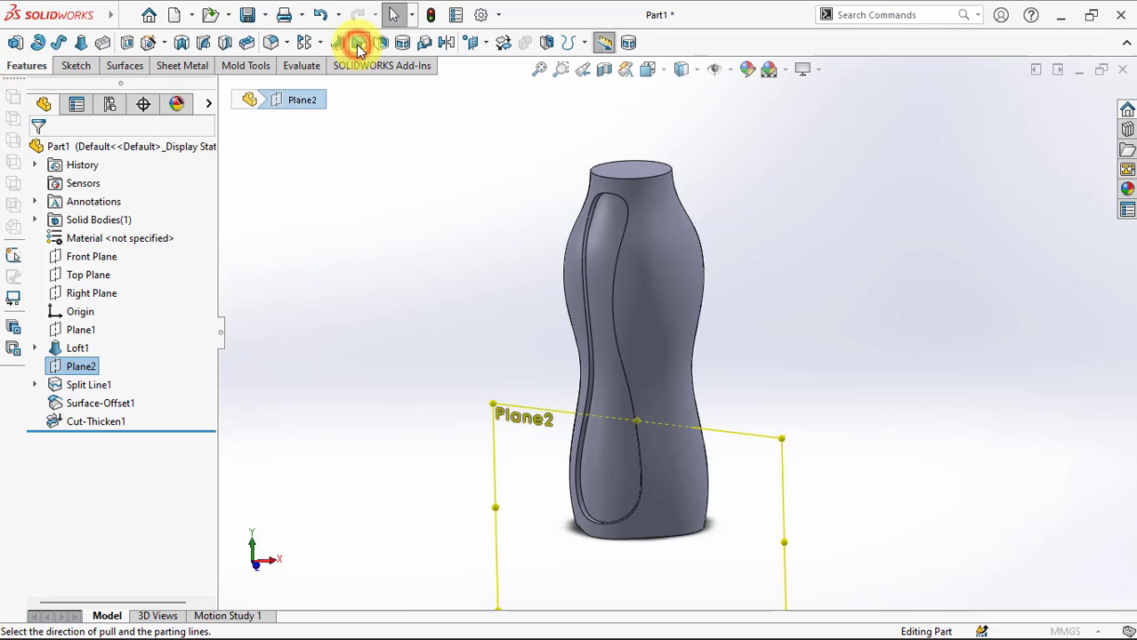
{"action": "left_click", "coordinate": [38, 240]}
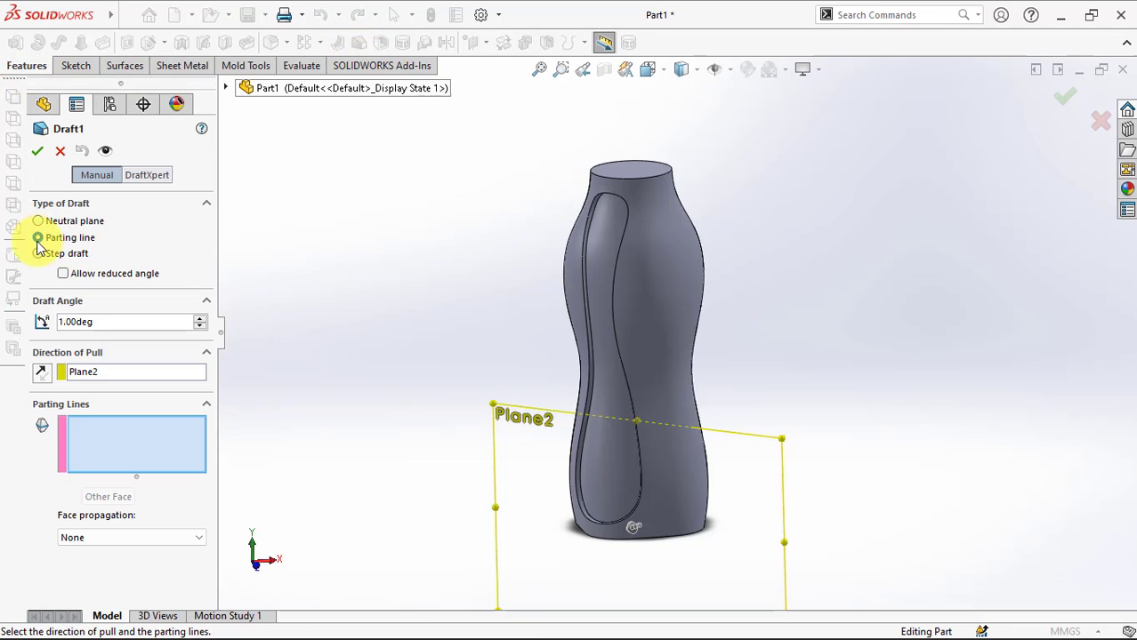
{"action": "left_click", "coordinate": [203, 322]}
{"action": "type", "text": "5"}
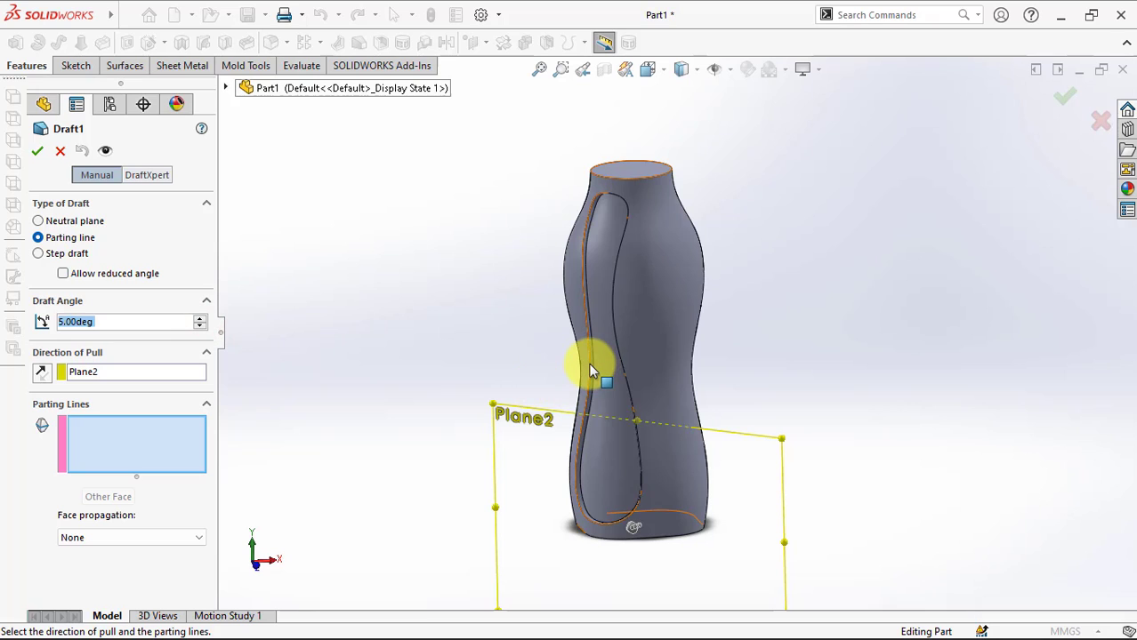
{"action": "left_click", "coordinate": [591, 367]}
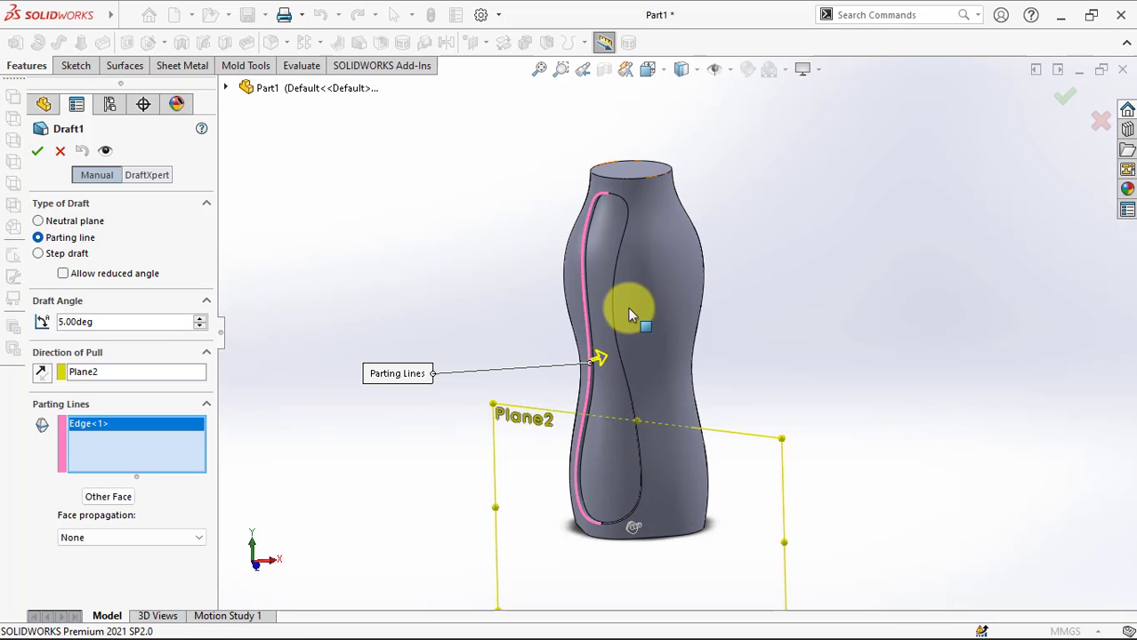
{"action": "mouse_move", "coordinate": [718, 317]}
{"action": "middle_mouse_down"}
{"action": "mouse_move", "coordinate": [673, 375]}
{"action": "mouse_move", "coordinate": [603, 398]}
{"action": "middle_mouse_up"}
{"action": "left_click", "coordinate": [693, 384]}
{"action": "type", "text": "47"}
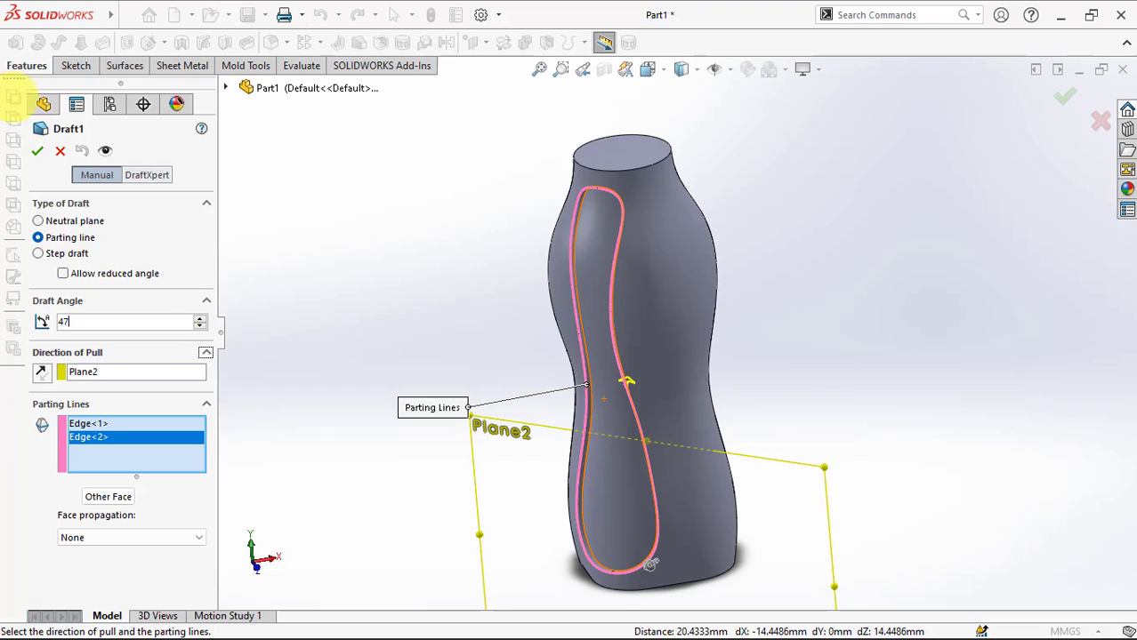
{"action": "left_click", "coordinate": [37, 151]}
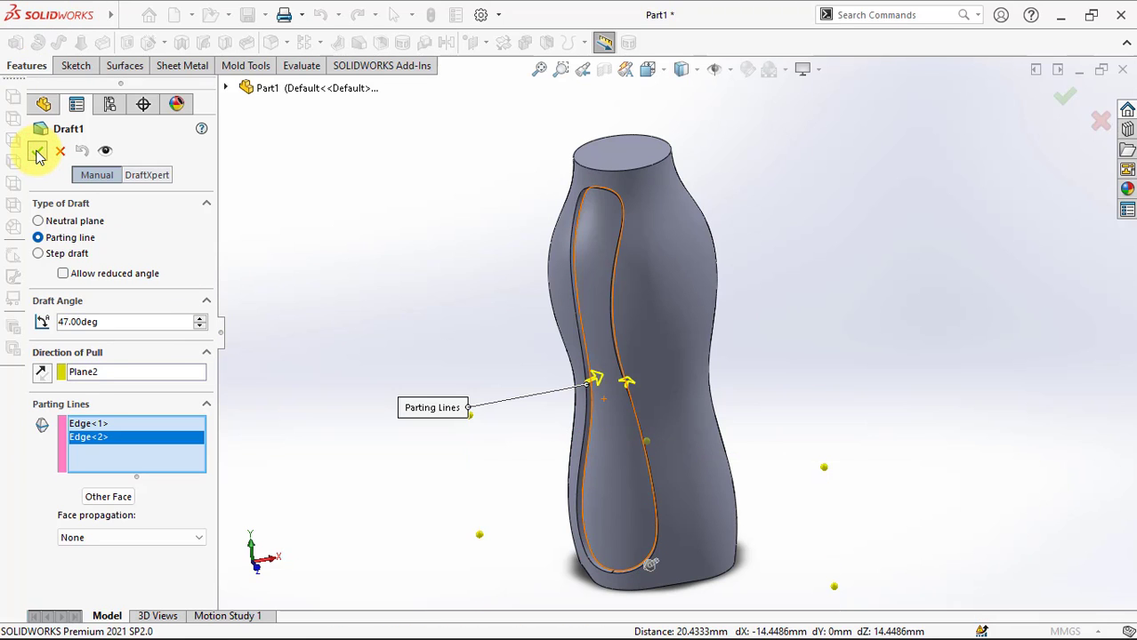
{"action": "mouse_move", "coordinate": [440, 332]}
{"action": "middle_mouse_down"}
{"action": "mouse_move", "coordinate": [417, 318]}
{"action": "mouse_move", "coordinate": [431, 322]}
{"action": "middle_mouse_up"}
{"action": "key", "text": "ctrl+1"}
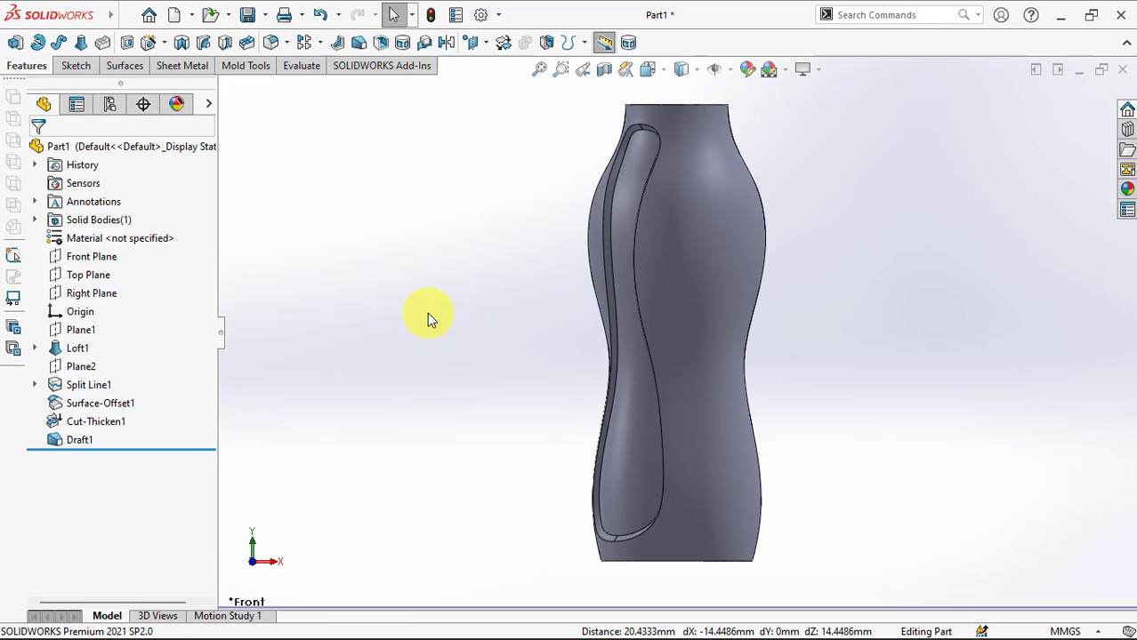
{"action": "middle_click_drag", "start_coordinate": [632, 392], "coordinate": [412, 318]}
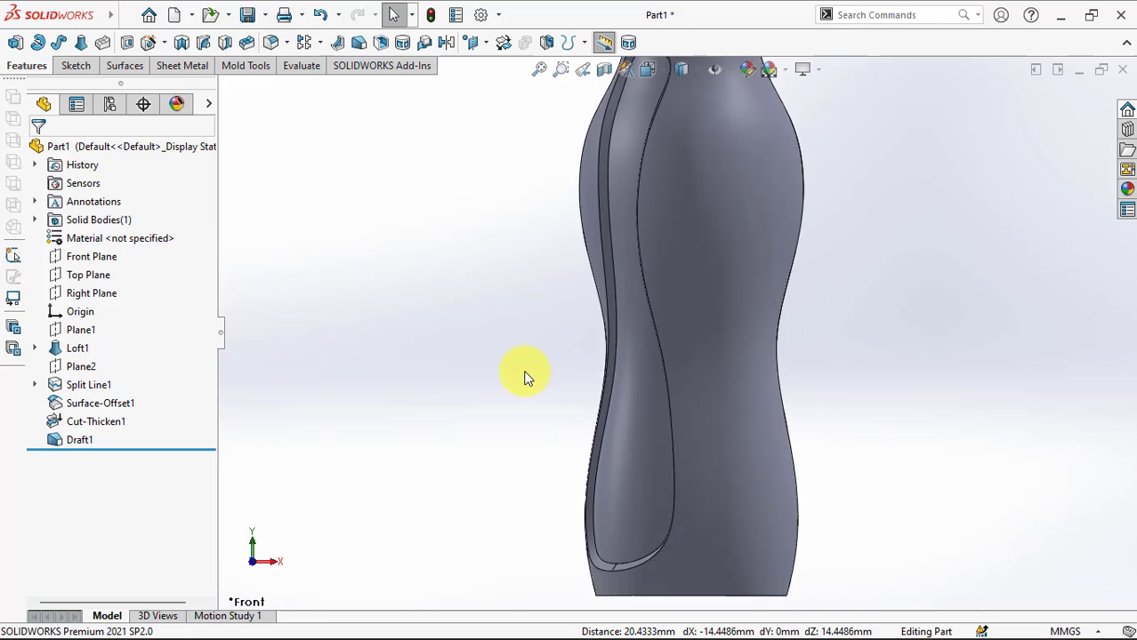
Step: Fillet the edge loop around the grip groove with a 0.5 mm radius
{"action": "left_click", "coordinate": [271, 43]}
{"action": "type", "text": "0.5"}
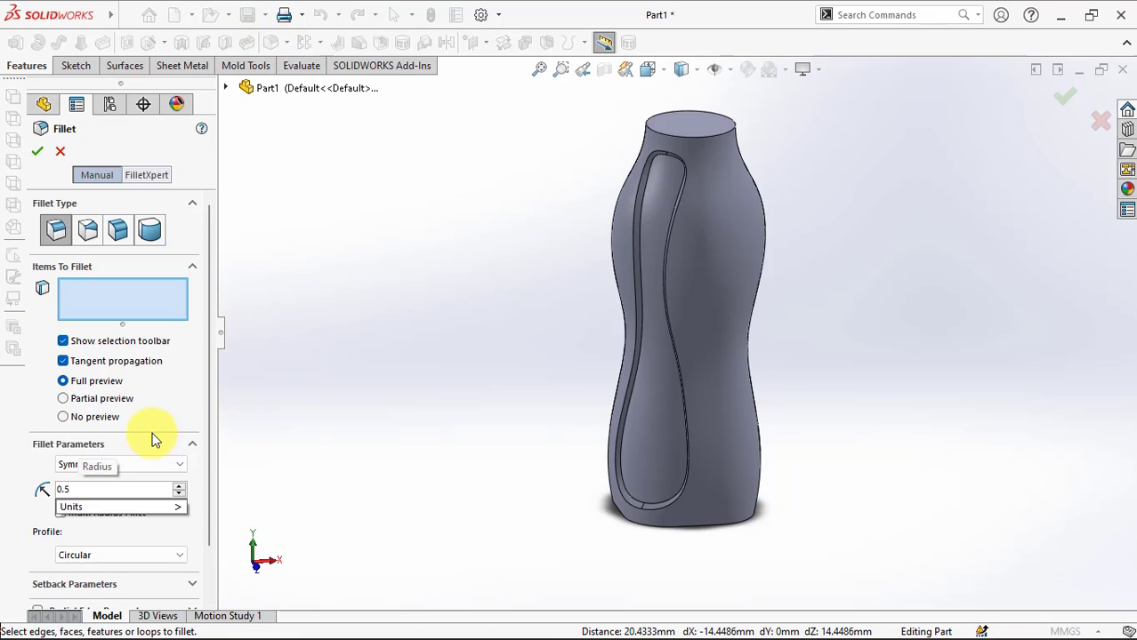
{"action": "key", "text": "Return"}
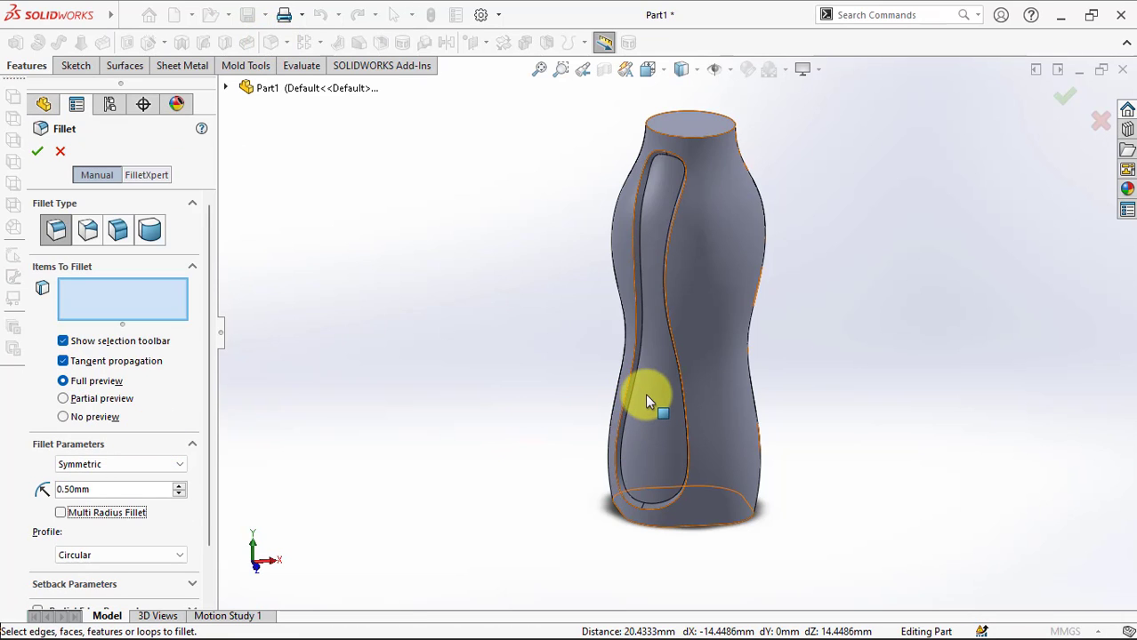
{"action": "left_click", "coordinate": [646, 398]}
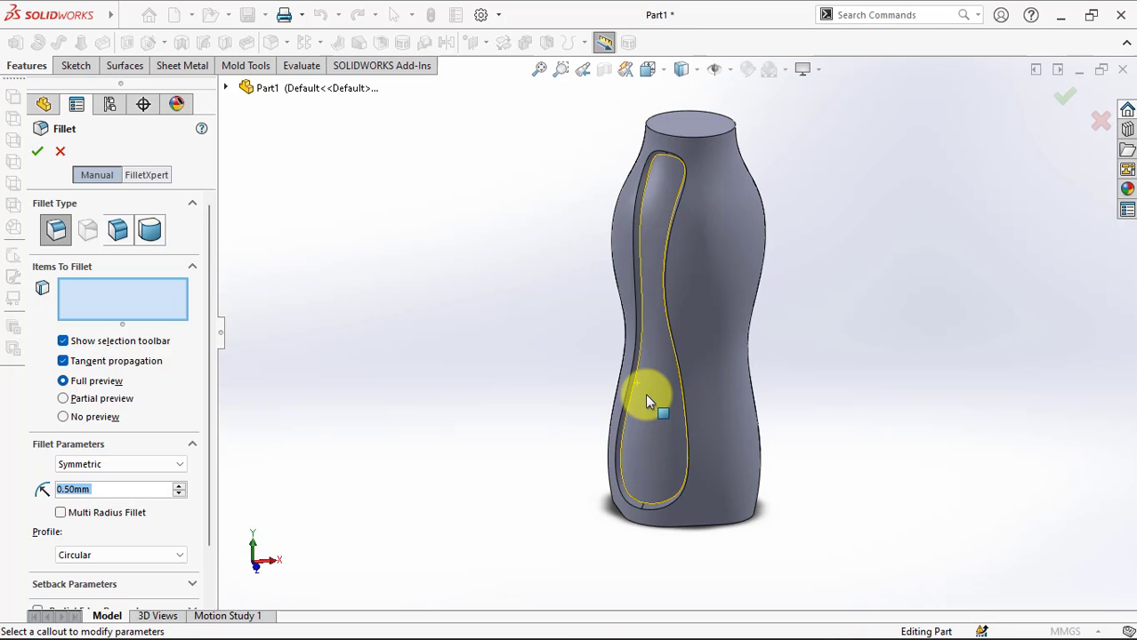
{"action": "key", "text": "Return"}
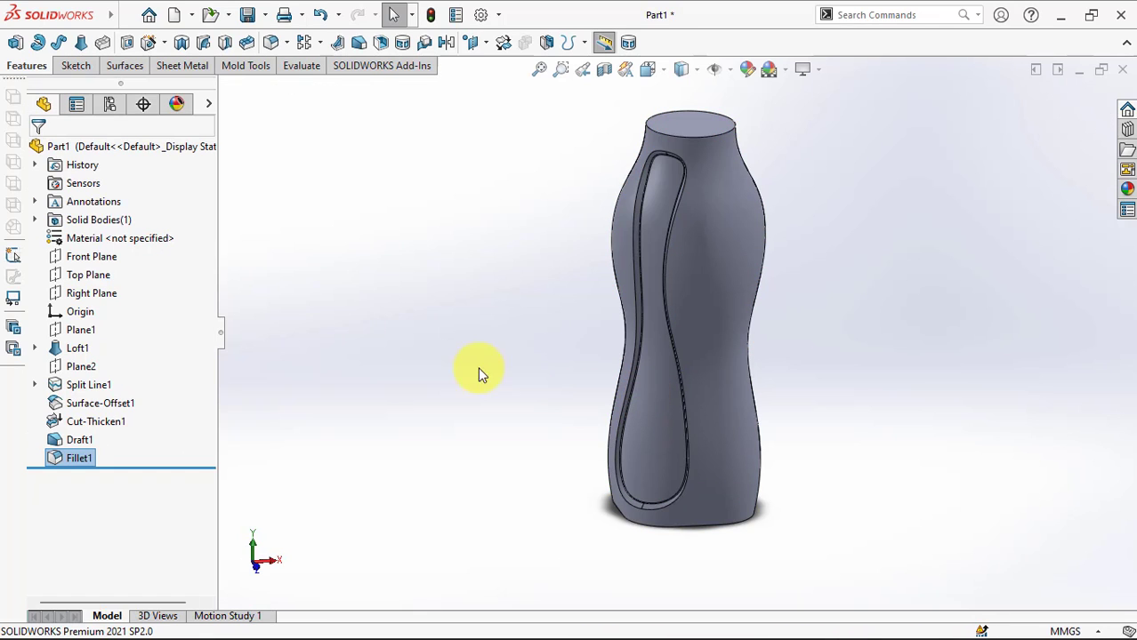
Step: Fillet the other grip groove edge with a 1 mm radius
{"action": "left_click", "coordinate": [271, 43]}
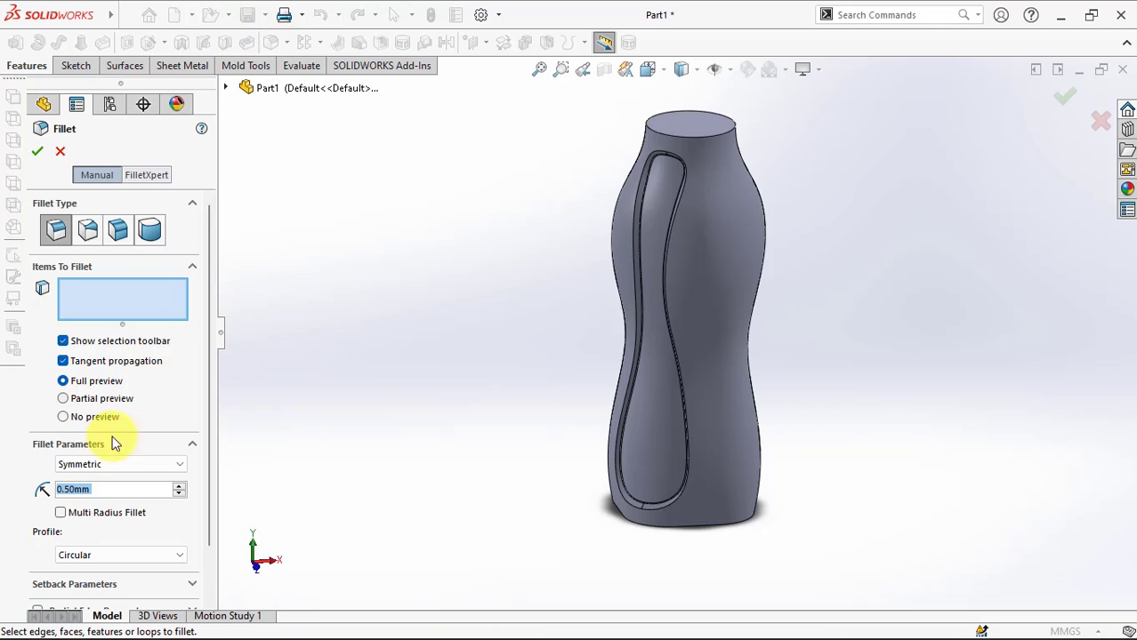
{"action": "type", "text": "1"}
{"action": "key", "text": "Return"}
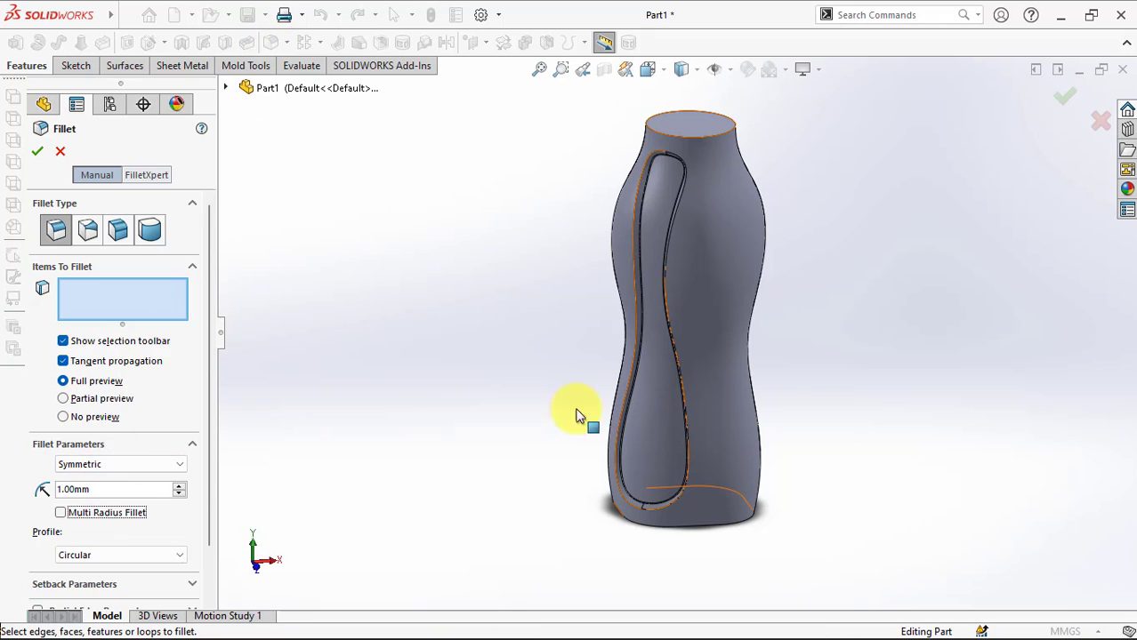
{"action": "scroll", "coordinate": [545, 414], "scroll_direction": "down", "scroll_amount": 2}
{"action": "scroll", "coordinate": [574, 431], "scroll_direction": "down", "scroll_amount": 2}
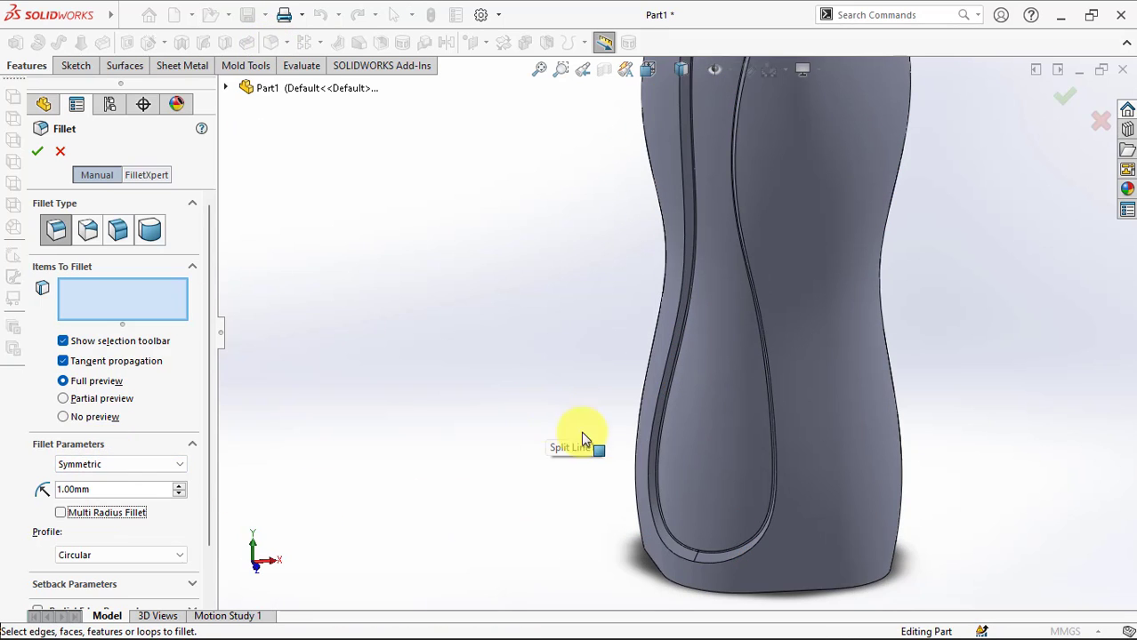
{"action": "left_click", "coordinate": [655, 414]}
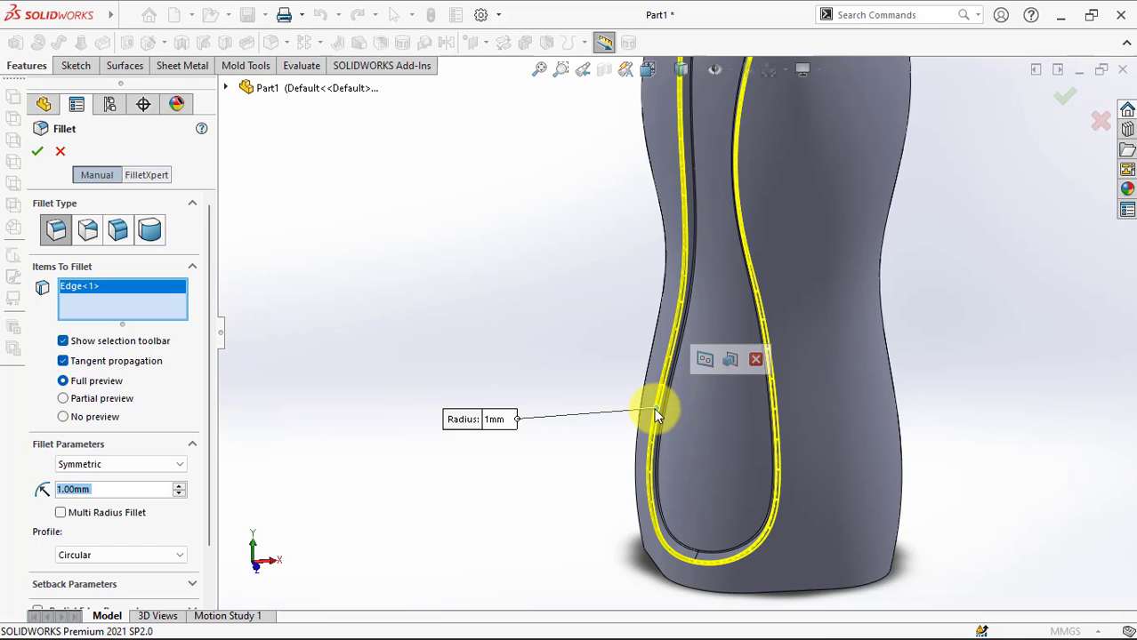
{"action": "left_click", "coordinate": [39, 156]}
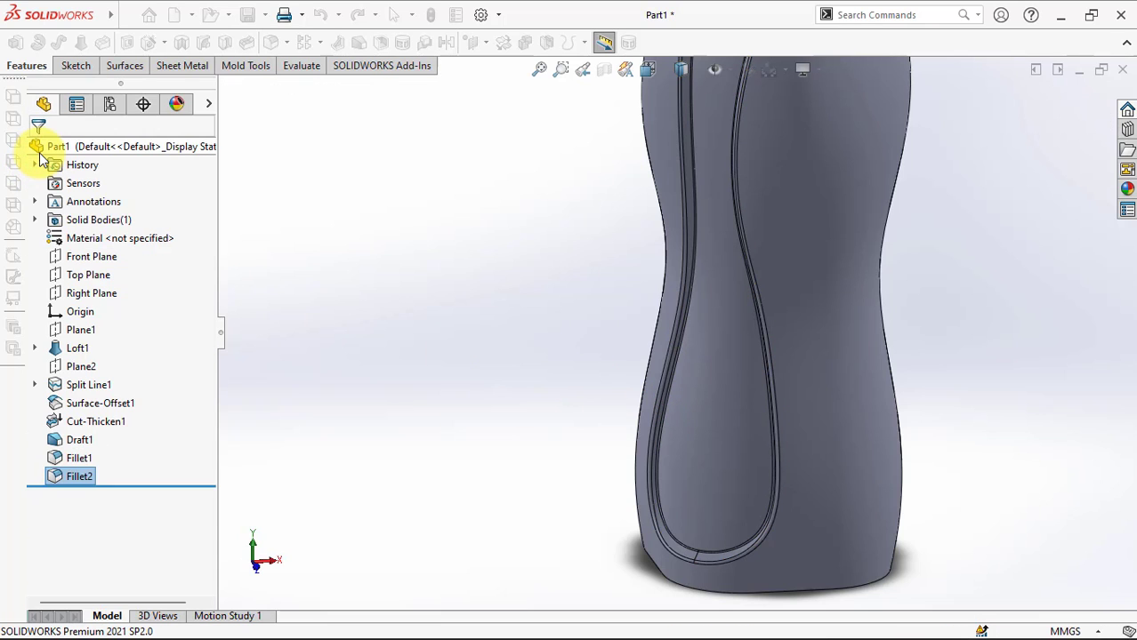
Step: Create Axis1 at the intersection of the Front Plane and Right Plane
{"action": "mouse_move", "coordinate": [445, 381]}
{"action": "middle_mouse_down"}
{"action": "mouse_move", "coordinate": [452, 358]}
{"action": "mouse_move", "coordinate": [525, 403]}
{"action": "mouse_move", "coordinate": [506, 362]}
{"action": "middle_mouse_up"}
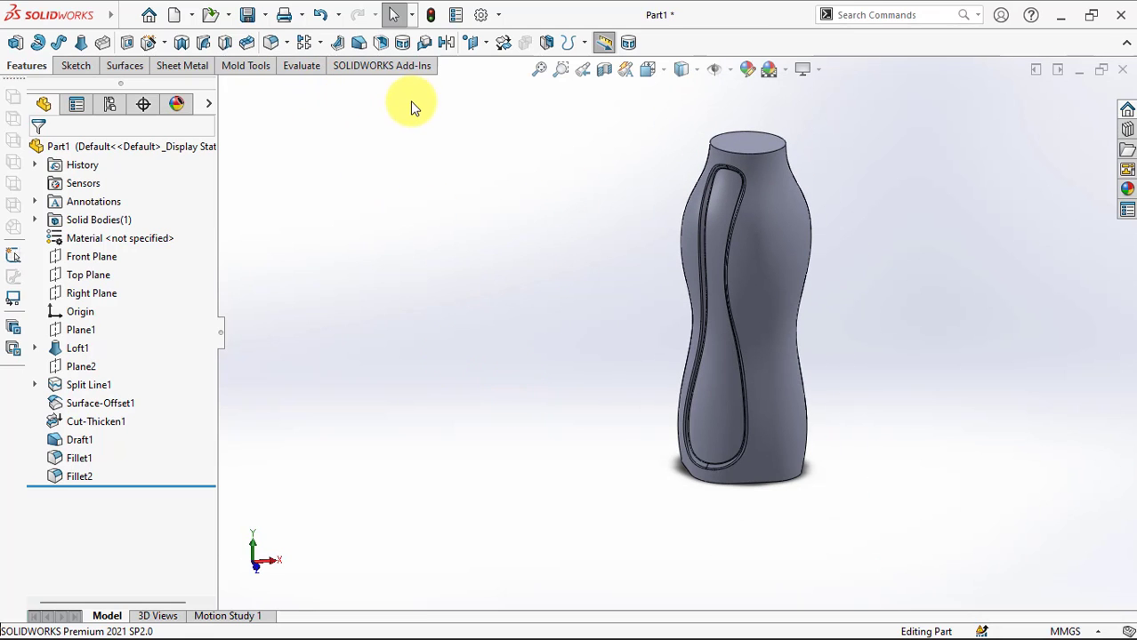
{"action": "left_click", "coordinate": [89, 257]}
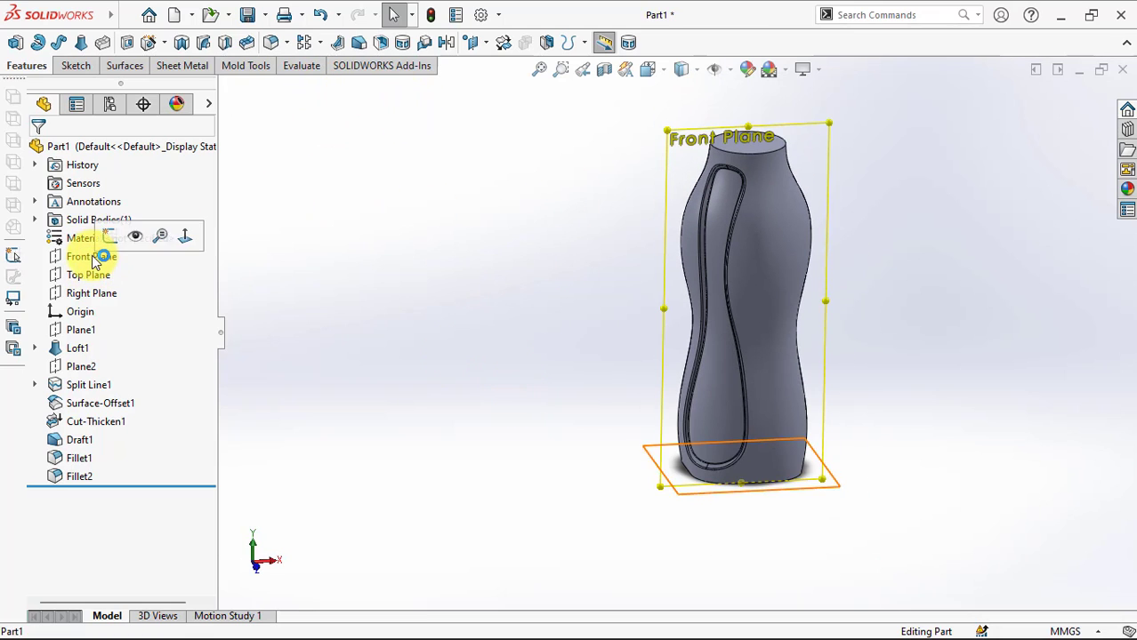
{"action": "left_click", "coordinate": [98, 294], "text": "ctrl"}
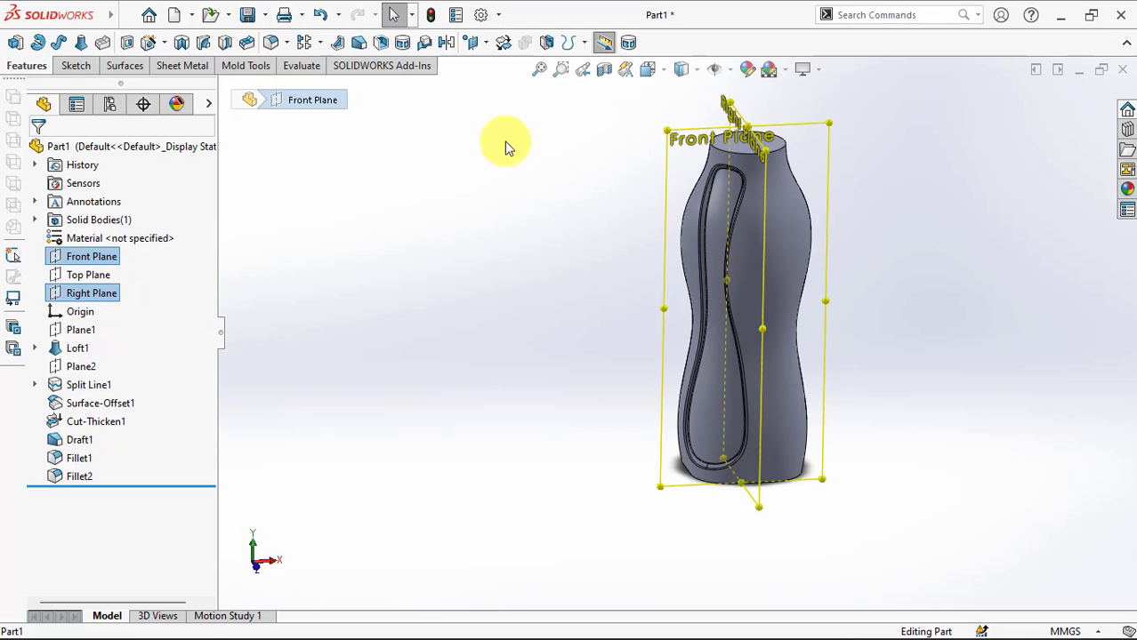
{"action": "left_click", "coordinate": [485, 52]}
{"action": "left_click", "coordinate": [481, 83]}
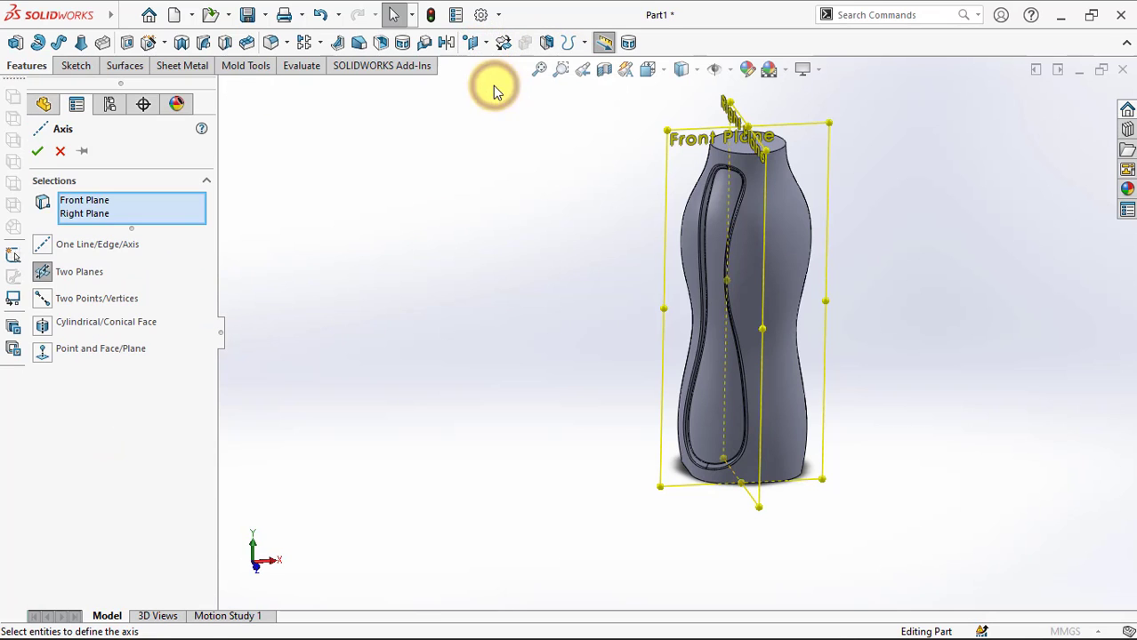
{"action": "left_click", "coordinate": [36, 153]}
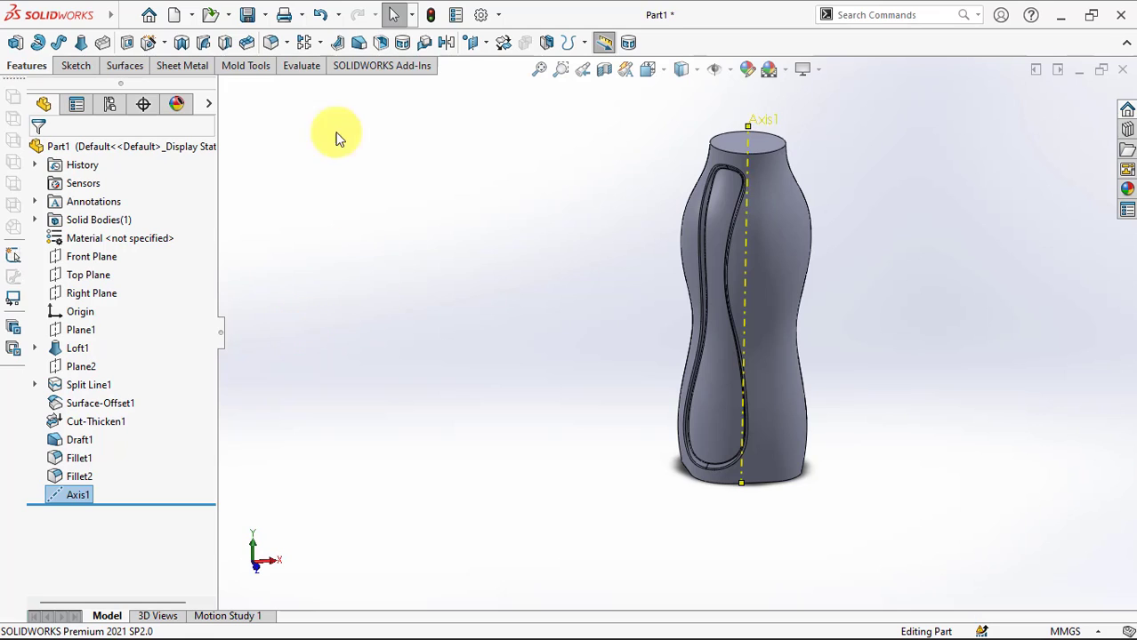
{"action": "left_click", "coordinate": [317, 43]}
{"action": "left_click", "coordinate": [333, 83]}
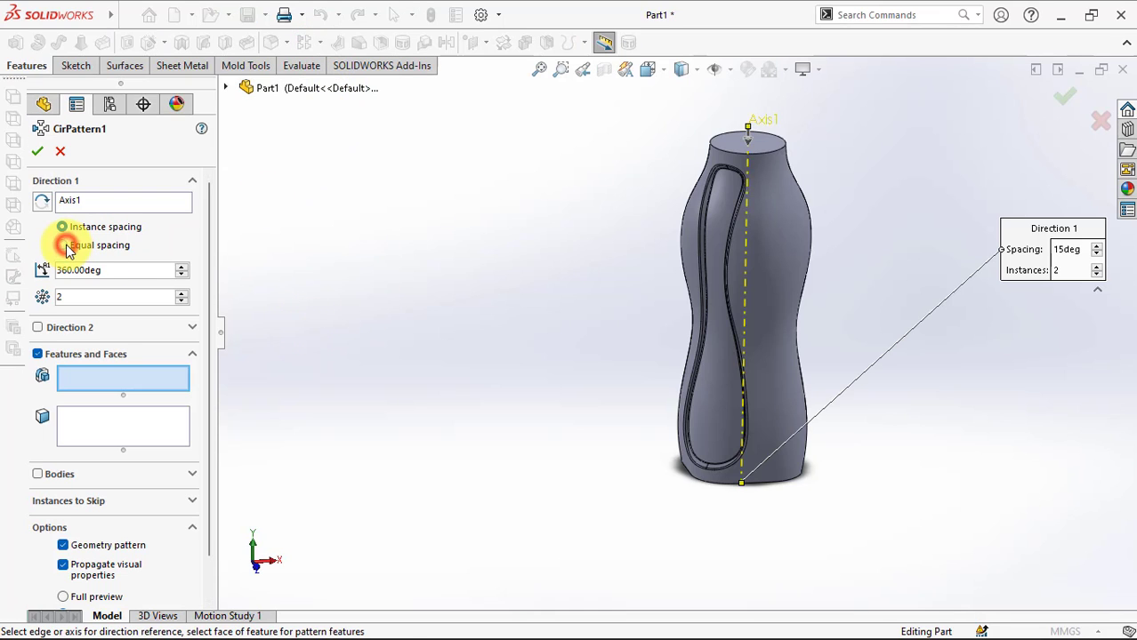
Step: Pattern Cut-Thicken1, Draft1, Fillet1 and Fillet2 four times, equally spaced over 360° about Axis1
{"action": "left_click", "coordinate": [64, 246]}
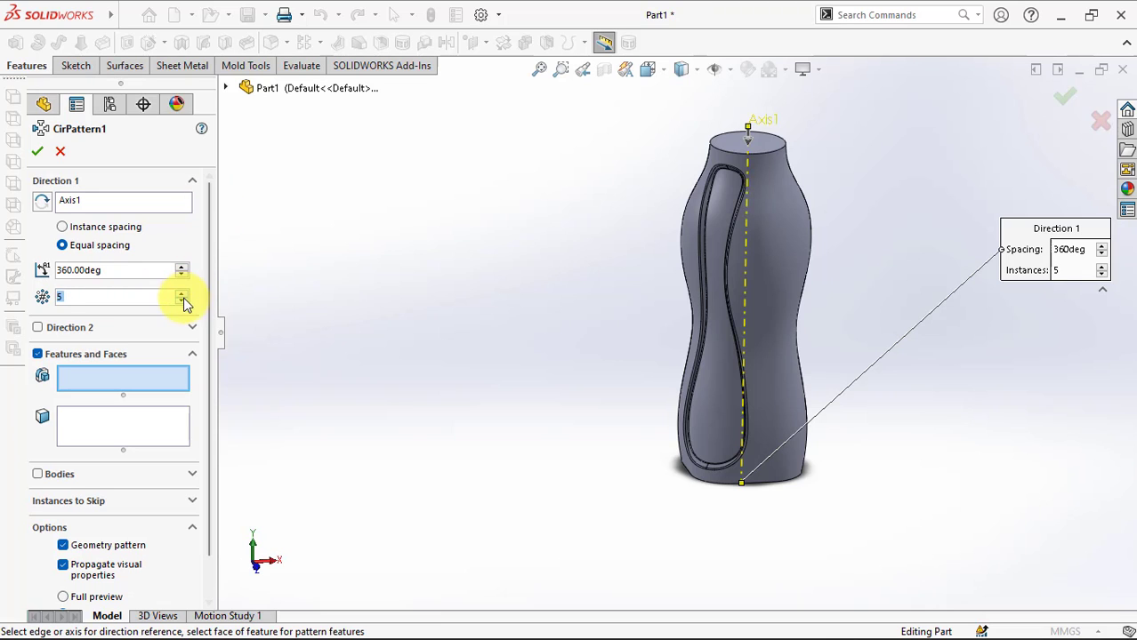
{"action": "left_click", "coordinate": [227, 88]}
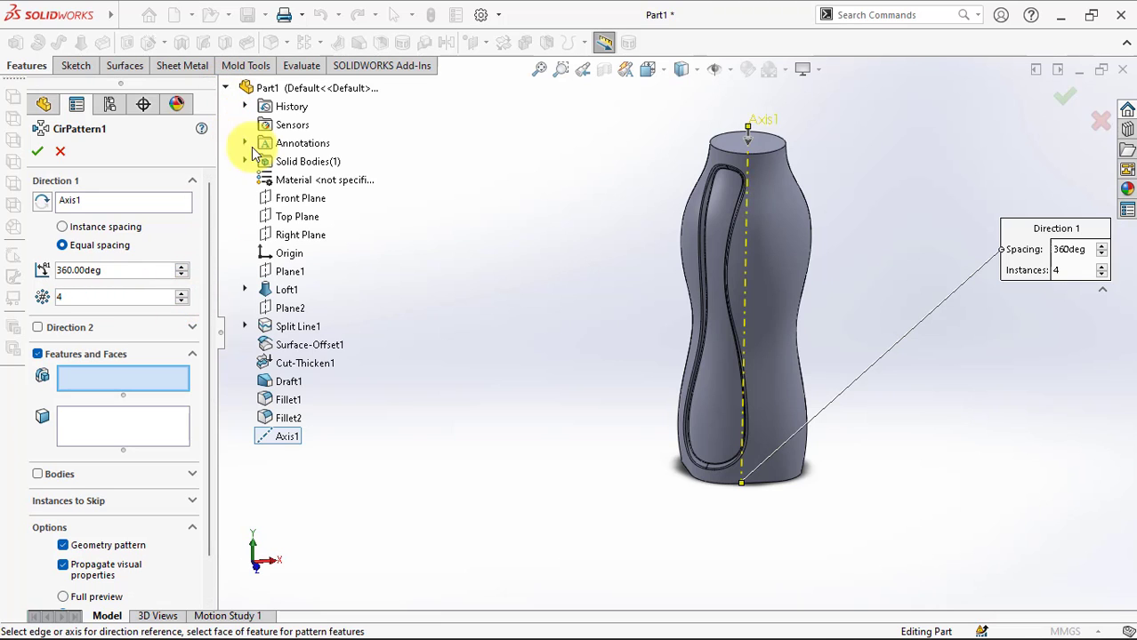
{"action": "left_click", "coordinate": [299, 365]}
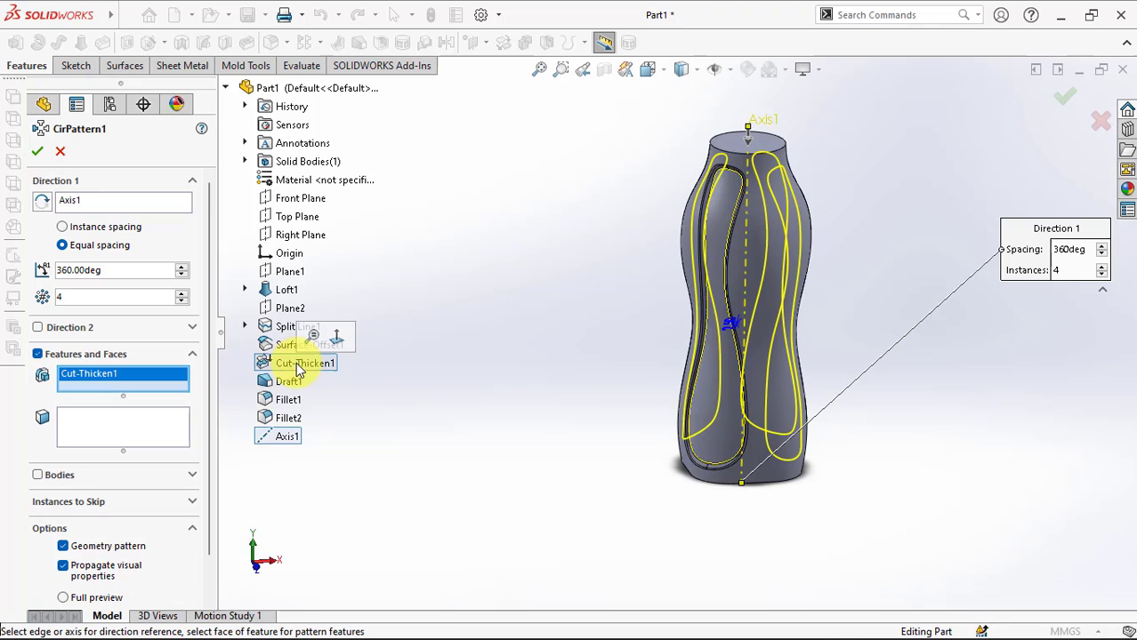
{"action": "left_click", "coordinate": [282, 383]}
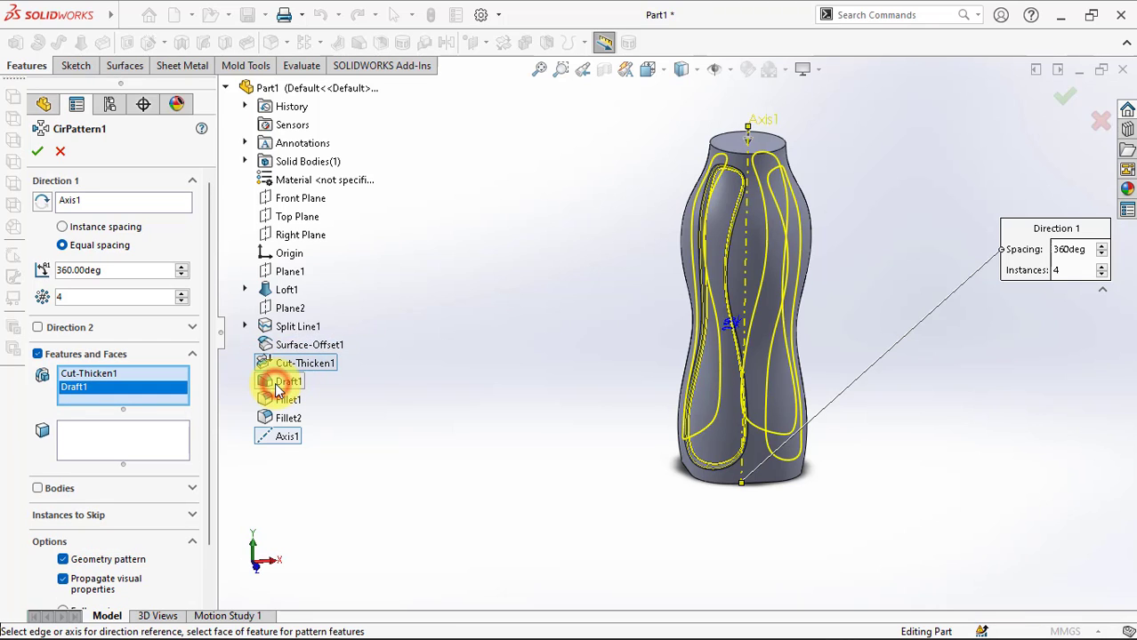
{"action": "left_click", "coordinate": [283, 400]}
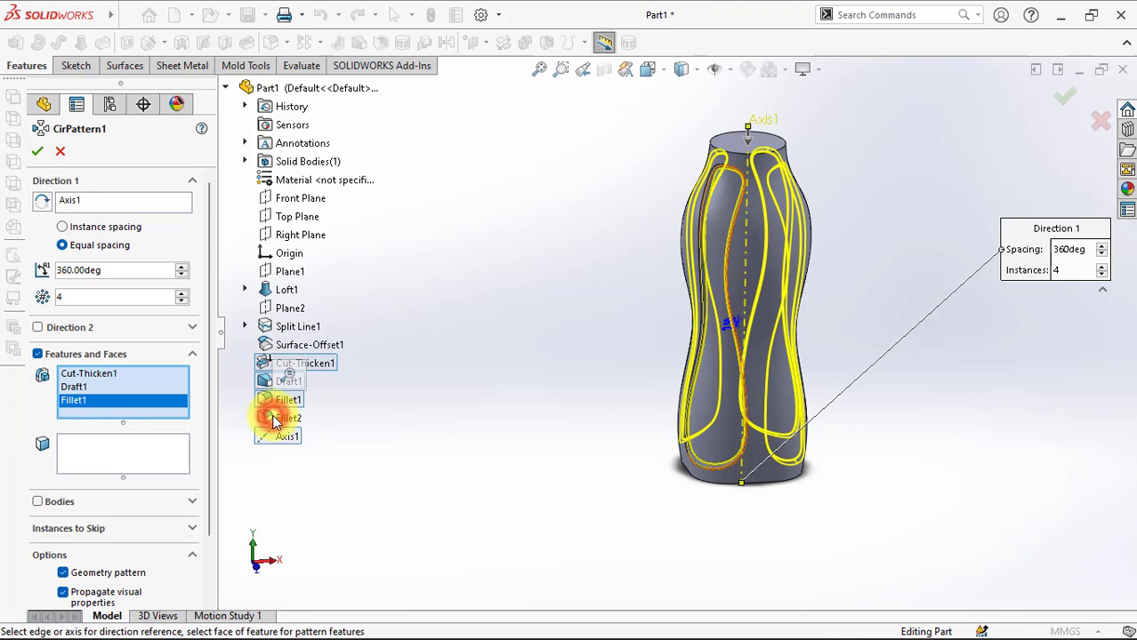
{"action": "left_click", "coordinate": [282, 418]}
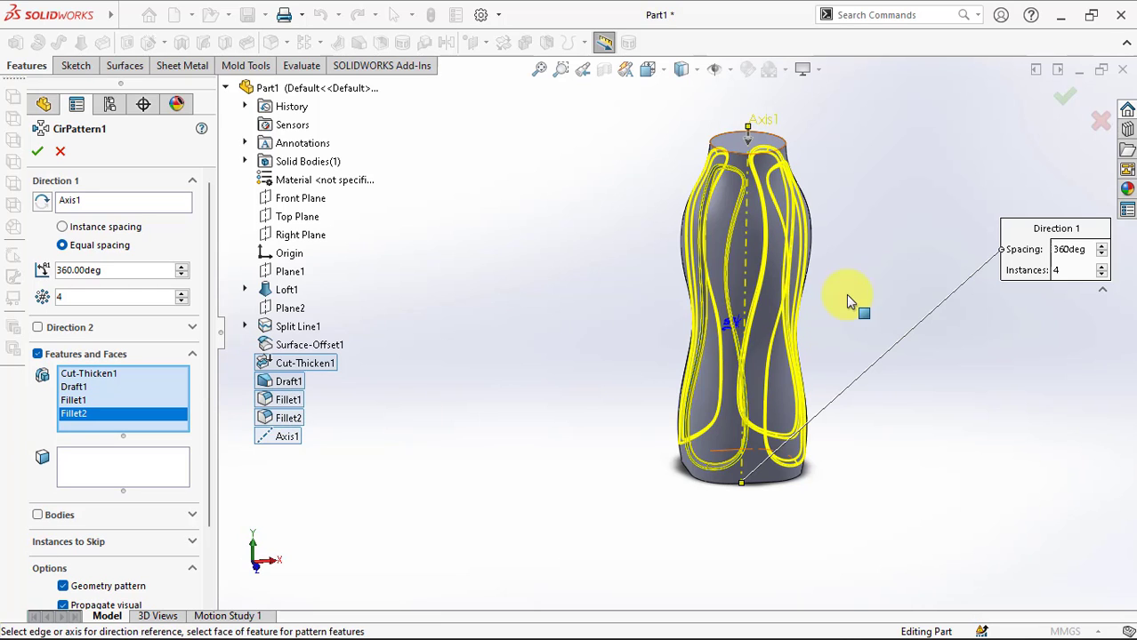
{"action": "scroll", "coordinate": [861, 231], "scroll_direction": "down", "scroll_amount": 3}
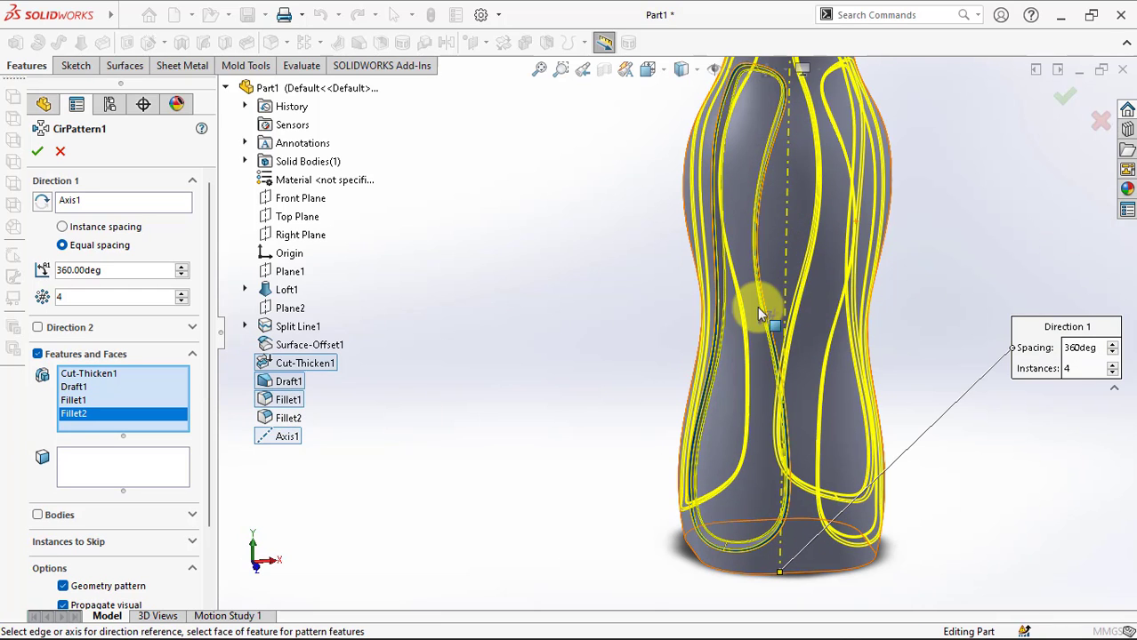
{"action": "key", "text": "ctrl+Left"}
{"action": "key", "text": "ctrl+Left"}
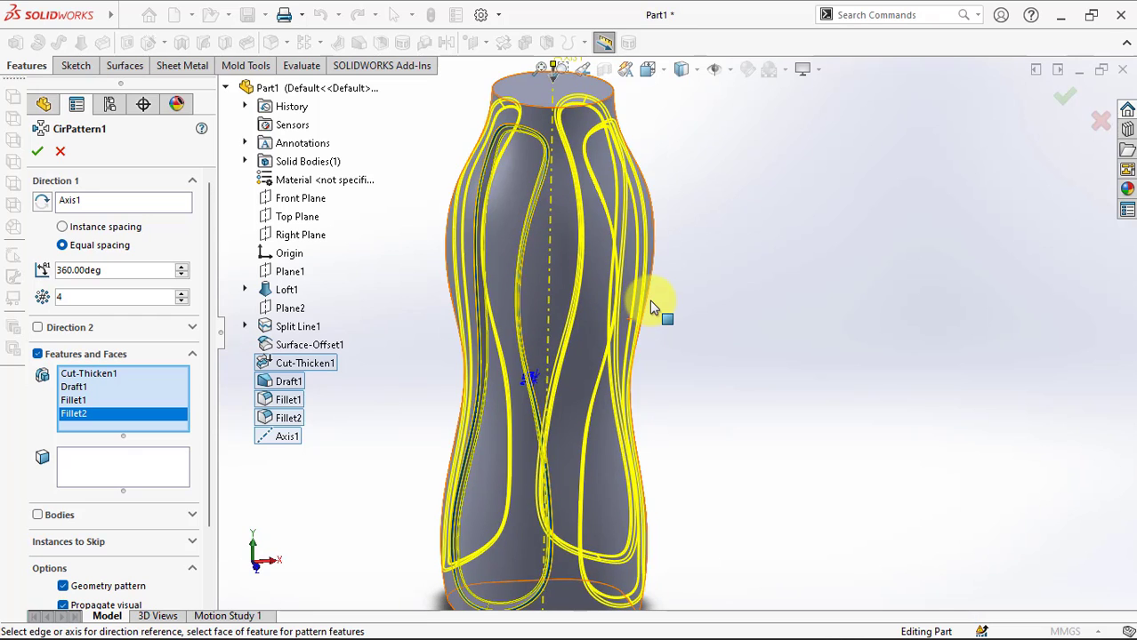
{"action": "left_click", "coordinate": [37, 152]}
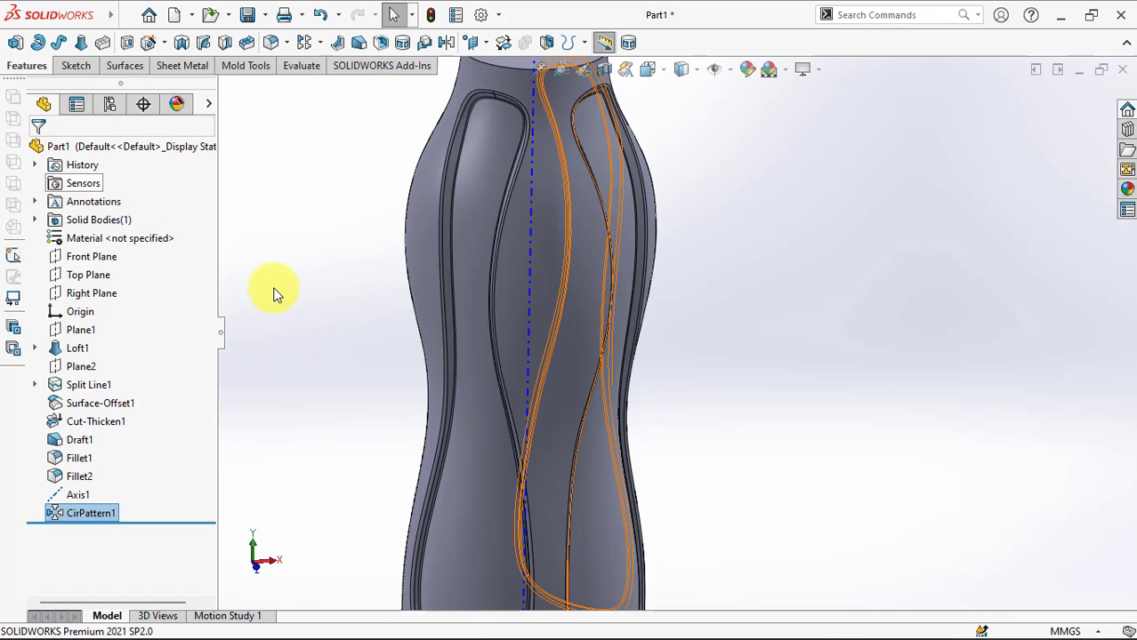
{"action": "key", "text": "f"}
{"action": "middle_click_drag", "start_coordinate": [367, 327], "coordinate": [381, 287]}
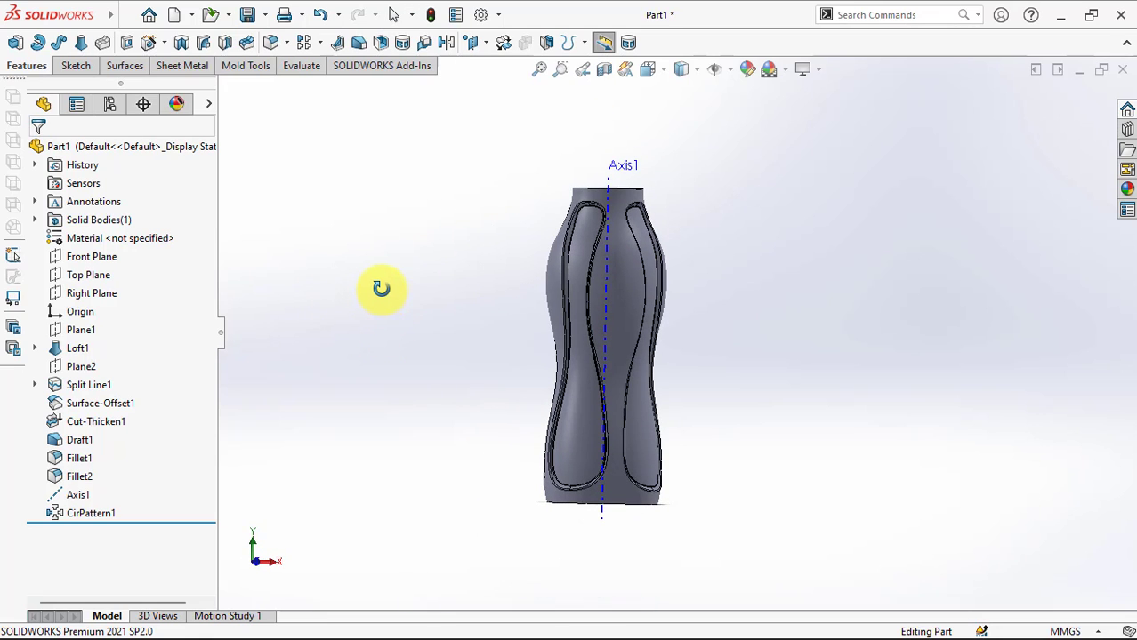
Step: Apply an 8 mm fillet to the edge around the bottle's base
{"action": "left_click", "coordinate": [271, 44]}
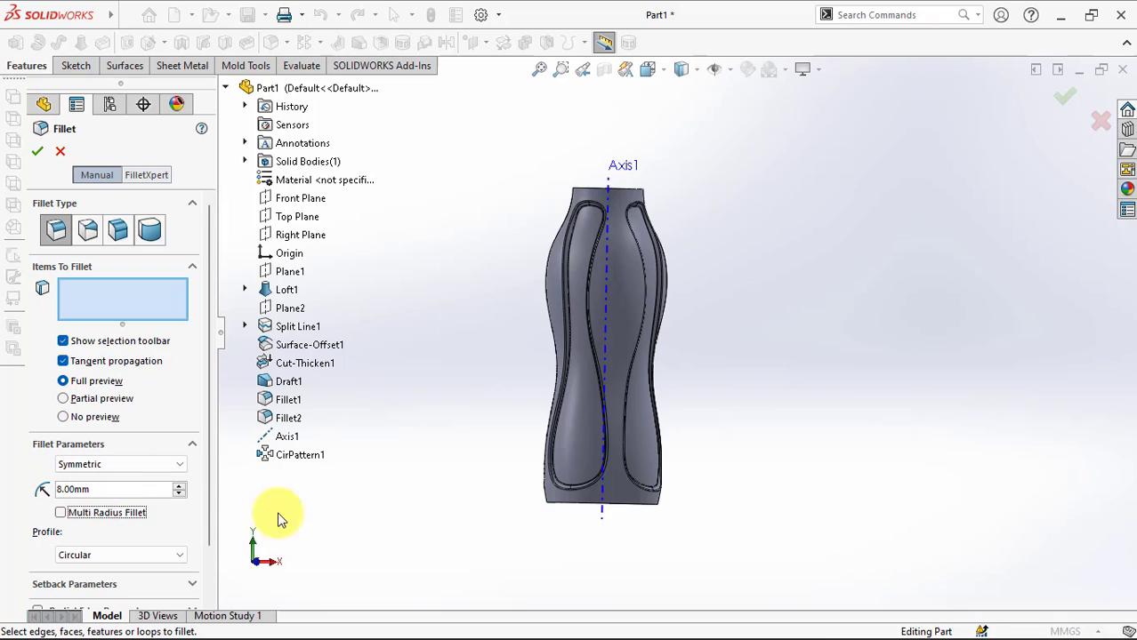
{"action": "mouse_move", "coordinate": [278, 520]}
{"action": "middle_mouse_down"}
{"action": "mouse_move", "coordinate": [413, 406]}
{"action": "mouse_move", "coordinate": [575, 474]}
{"action": "middle_mouse_up"}
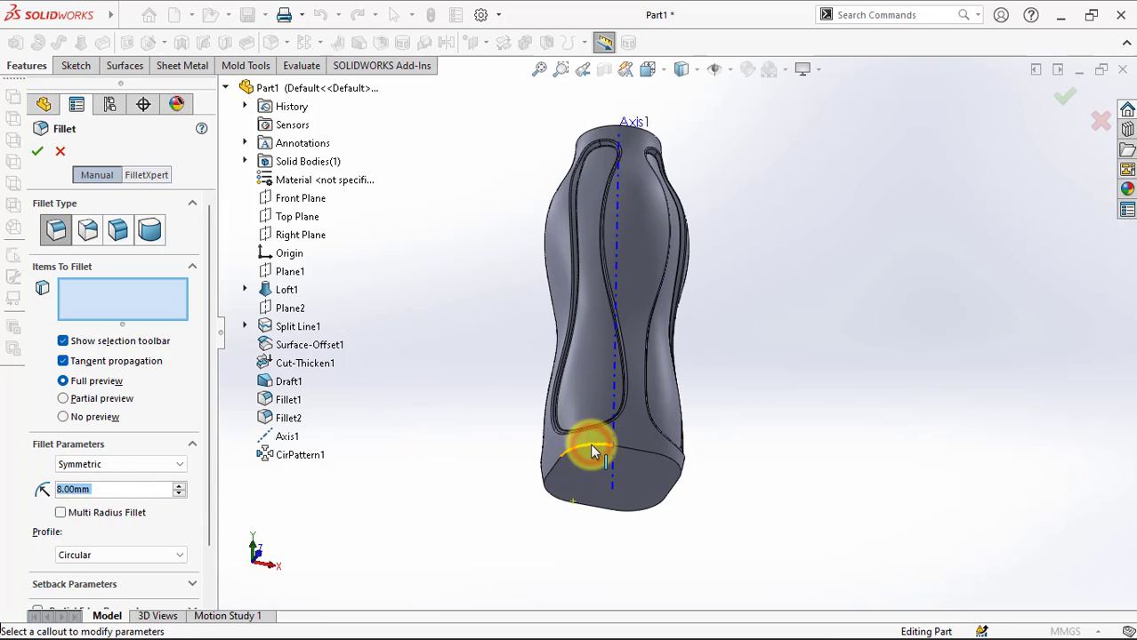
{"action": "left_click", "coordinate": [593, 452]}
{"action": "key", "text": "Return"}
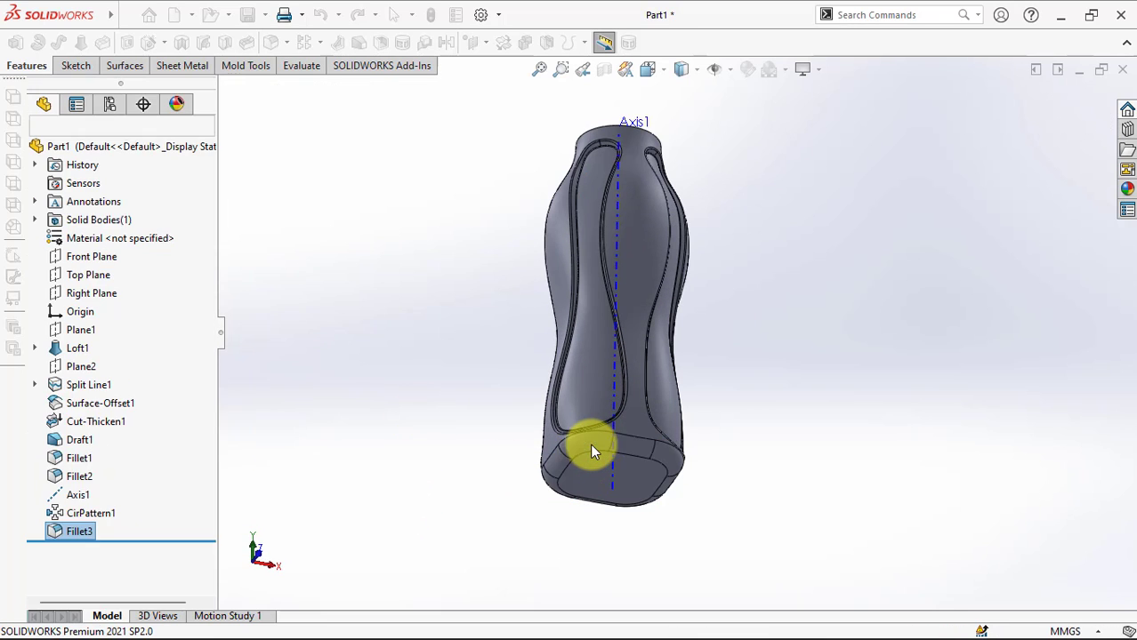
{"action": "scroll", "coordinate": [491, 428], "scroll_direction": "down", "scroll_amount": 3}
{"action": "scroll", "coordinate": [592, 482], "scroll_direction": "down", "scroll_amount": 2}
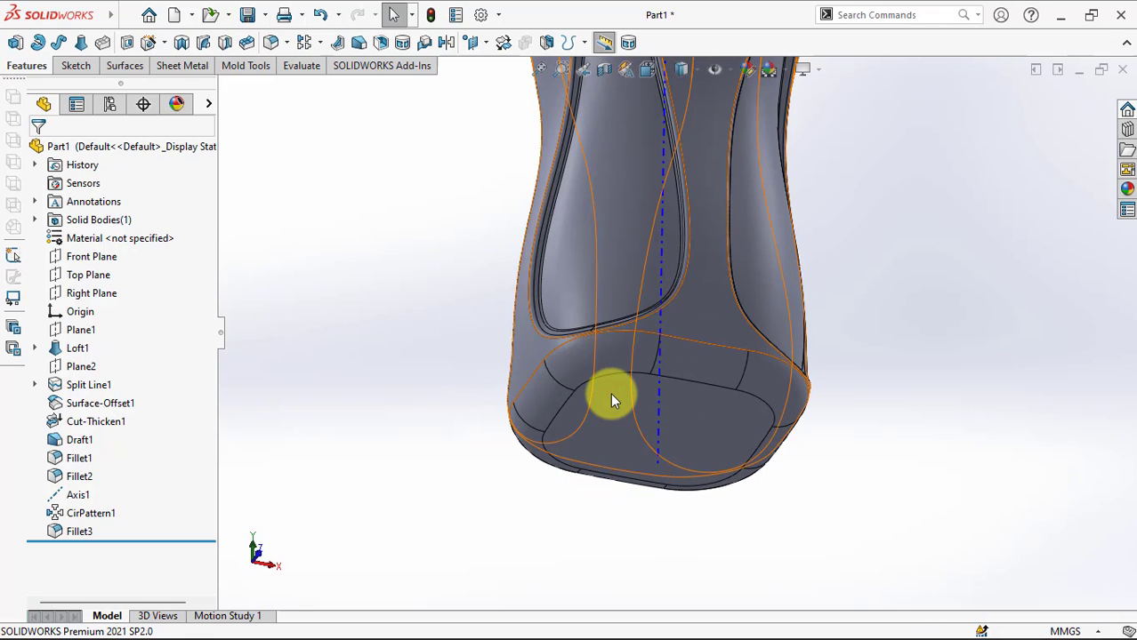
Step: Sketch an 8 mm inward offset of the bottom face outline on the bottom face
{"action": "left_click", "coordinate": [612, 396]}
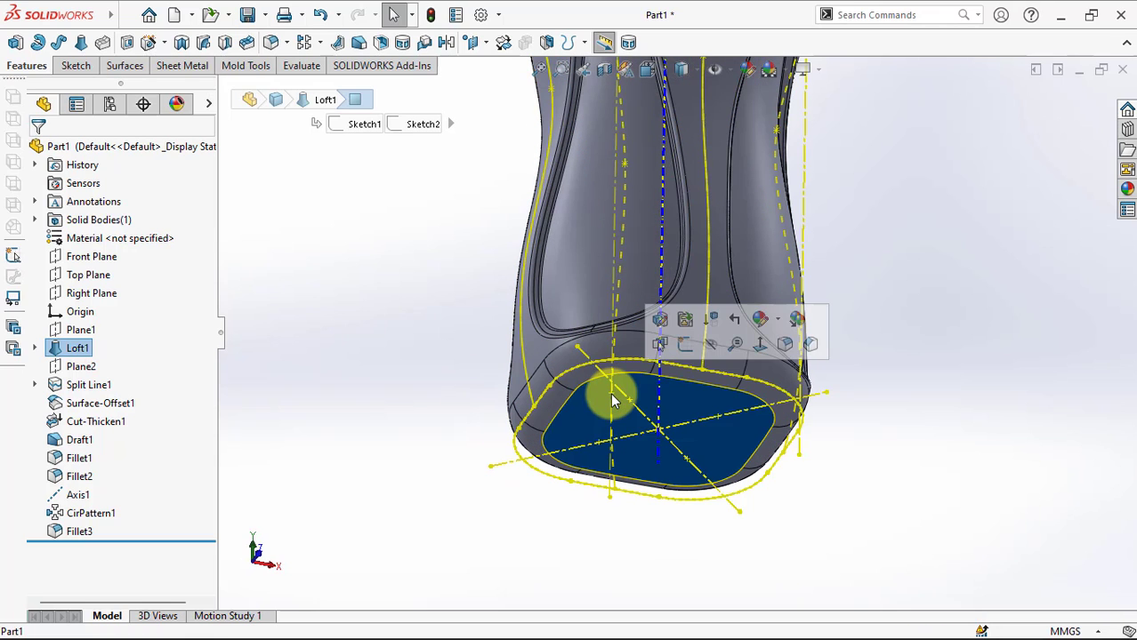
{"action": "left_click", "coordinate": [685, 346]}
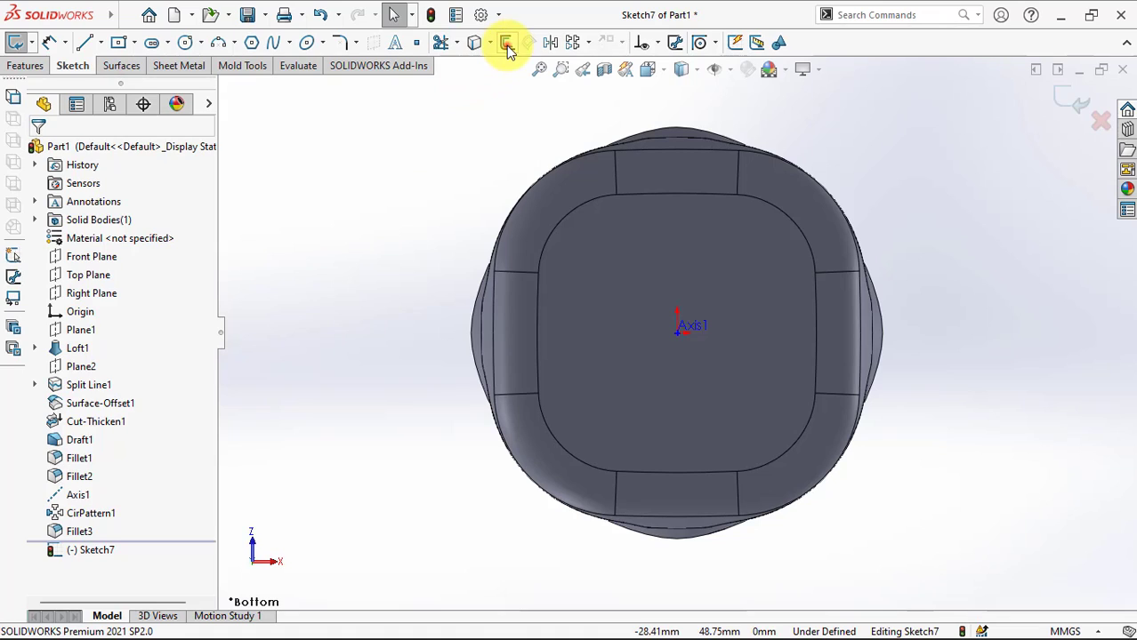
{"action": "left_click", "coordinate": [507, 45]}
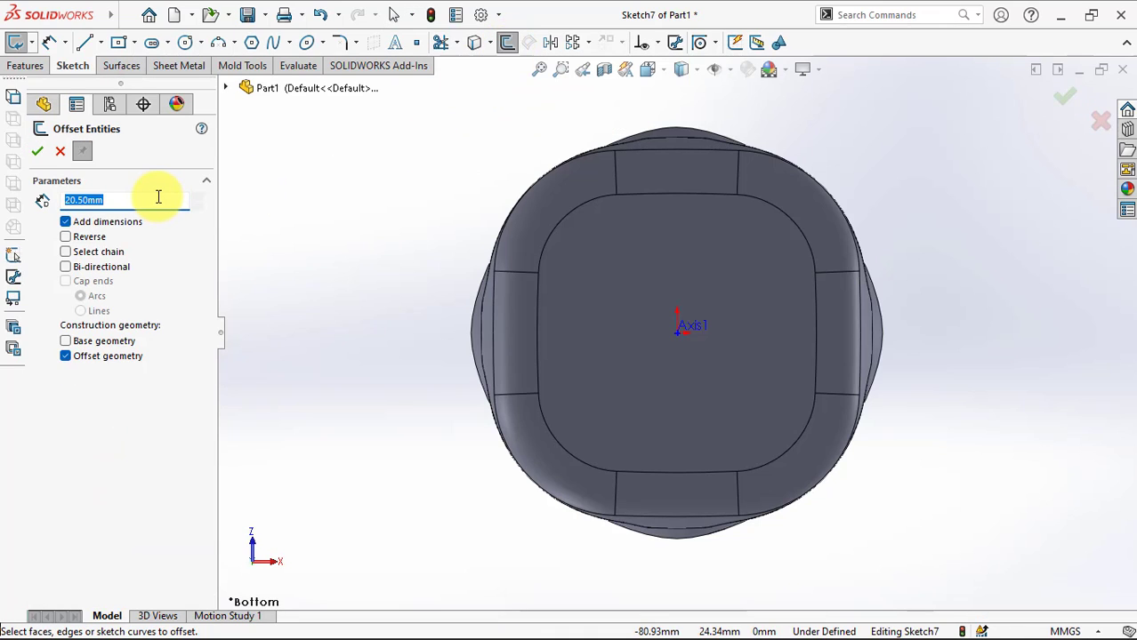
{"action": "left_click", "coordinate": [65, 355]}
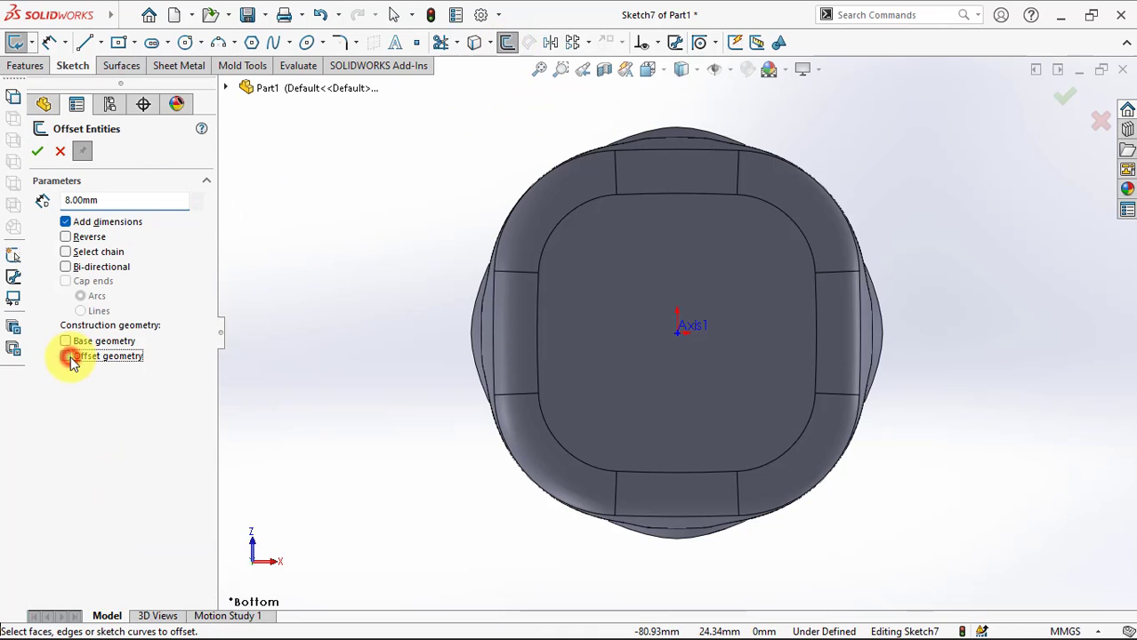
{"action": "left_click", "coordinate": [65, 237]}
{"action": "left_click", "coordinate": [583, 266]}
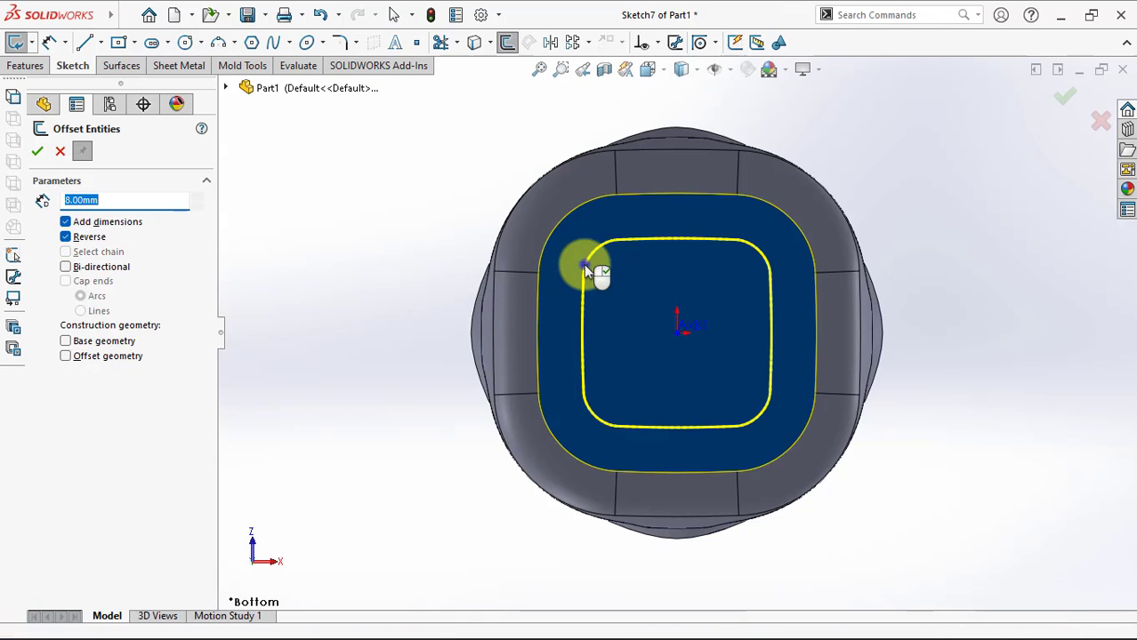
{"action": "left_click", "coordinate": [37, 151]}
Step: Extrude-cut the offset loop 3 mm deep into the base with drafted walls
{"action": "left_click", "coordinate": [27, 66]}
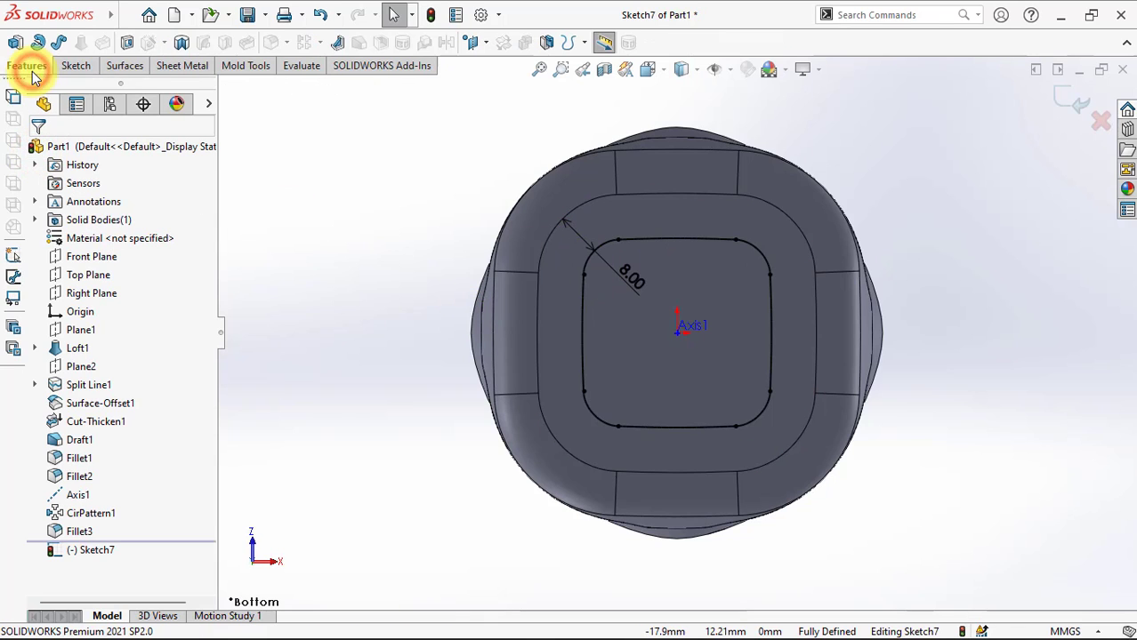
{"action": "right_click", "coordinate": [131, 52]}
{"action": "left_click", "coordinate": [360, 223]}
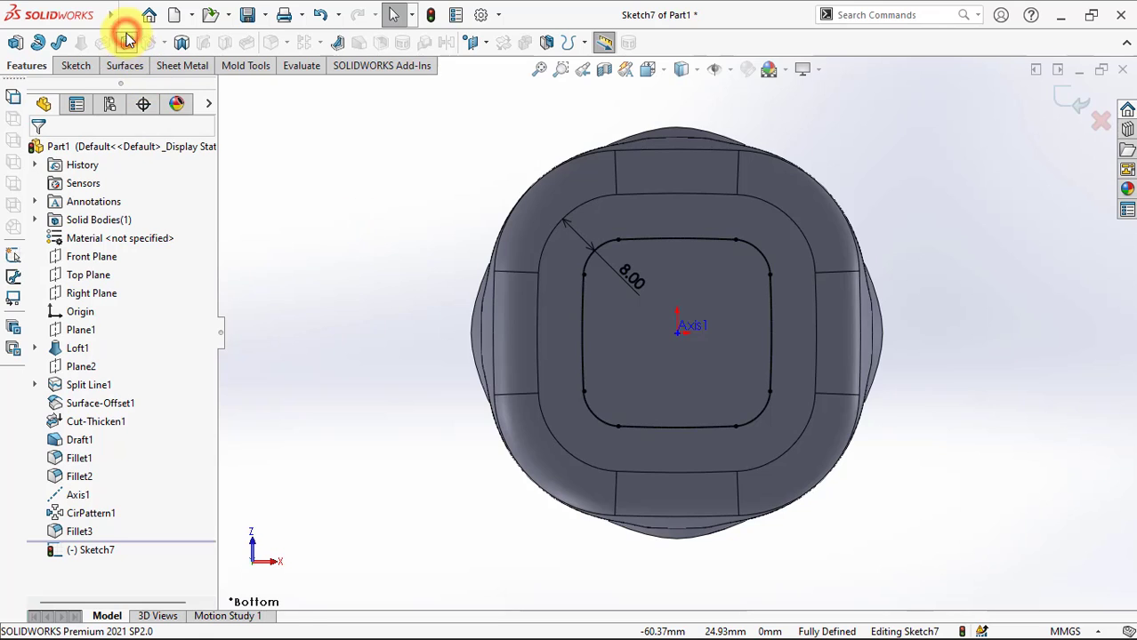
{"action": "left_click", "coordinate": [124, 42]}
{"action": "type", "text": "3"}
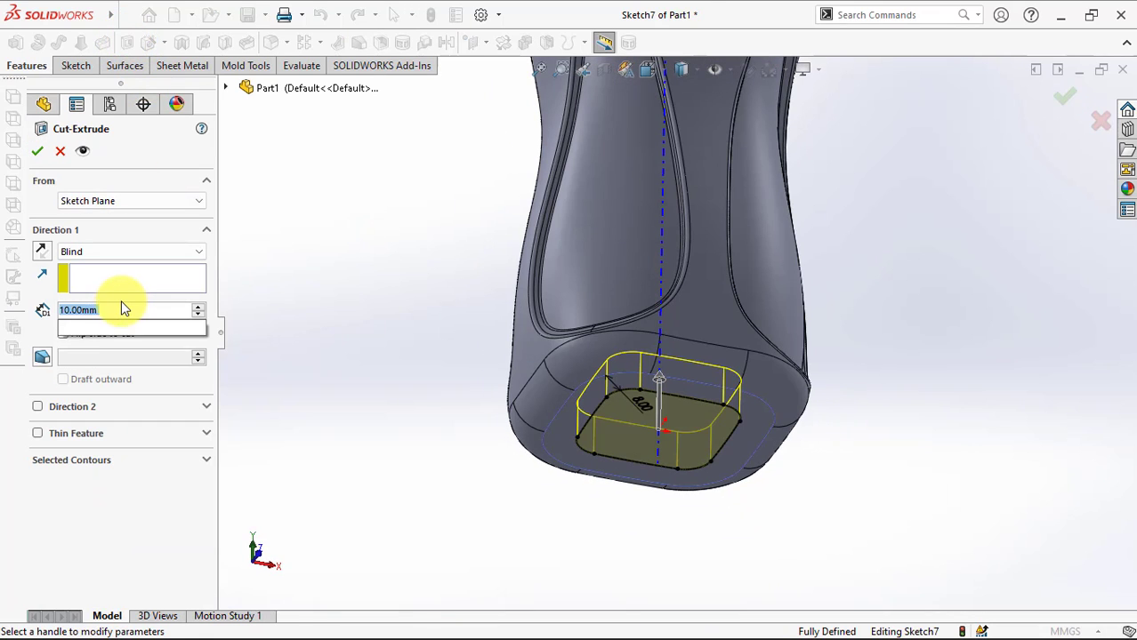
{"action": "key", "text": "Tab"}
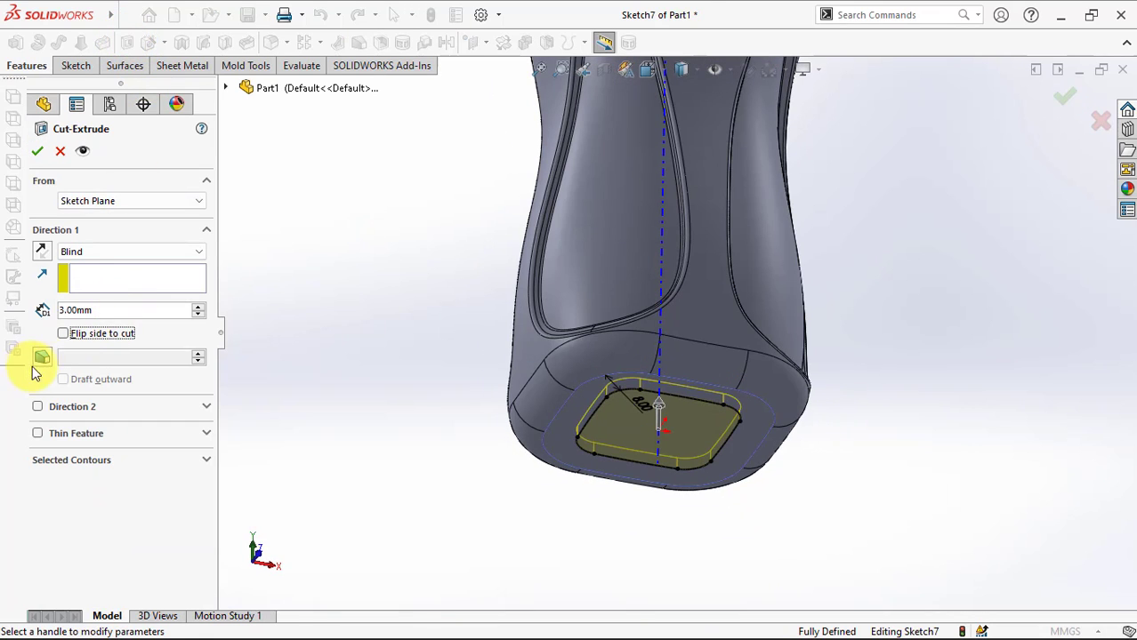
{"action": "left_click", "coordinate": [42, 356]}
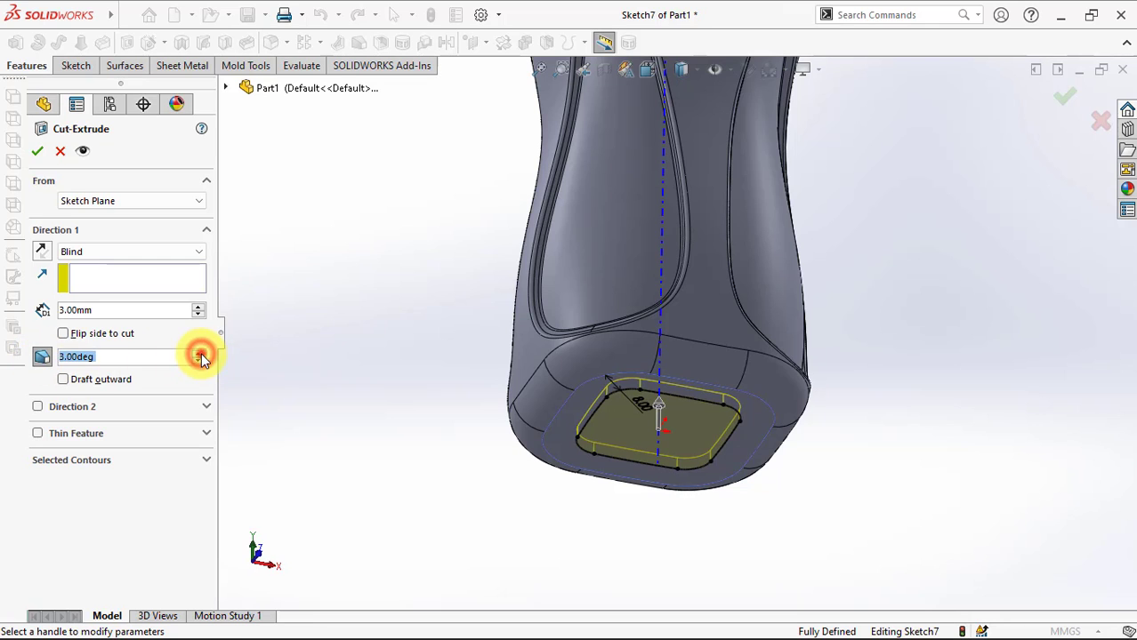
{"action": "scroll", "coordinate": [628, 449], "scroll_direction": "down", "scroll_amount": 2}
{"action": "left_click", "coordinate": [36, 150]}
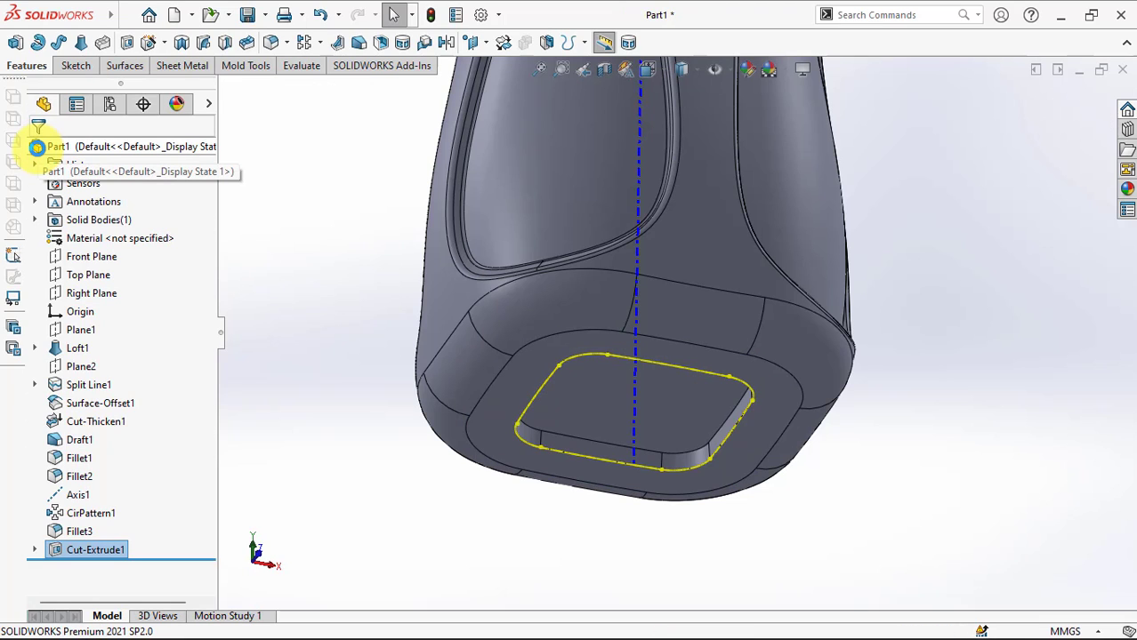
Step: Round the base recess rim edge with a 2 mm fillet
{"action": "left_click", "coordinate": [304, 233]}
{"action": "left_click", "coordinate": [271, 43]}
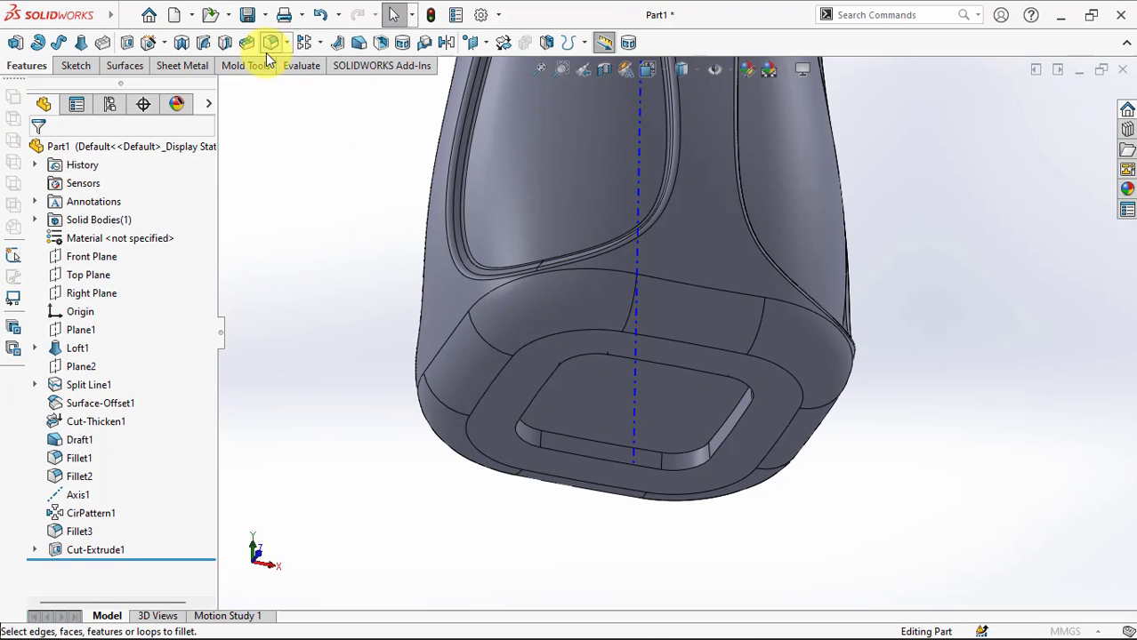
{"action": "type", "text": "2"}
{"action": "key", "text": "Tab"}
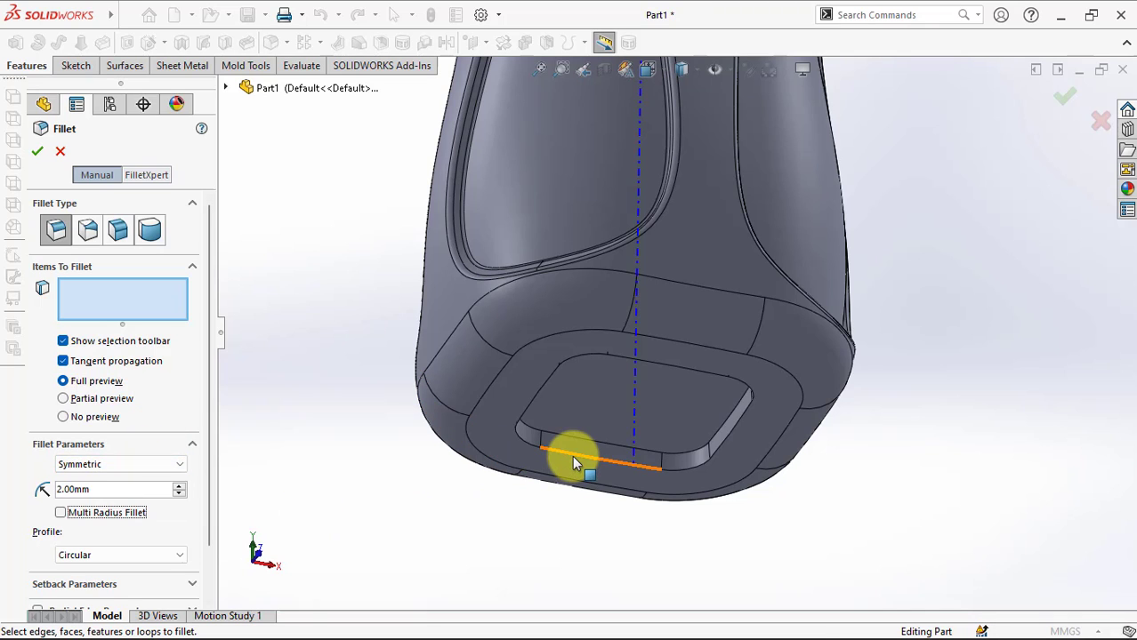
{"action": "left_click", "coordinate": [573, 458]}
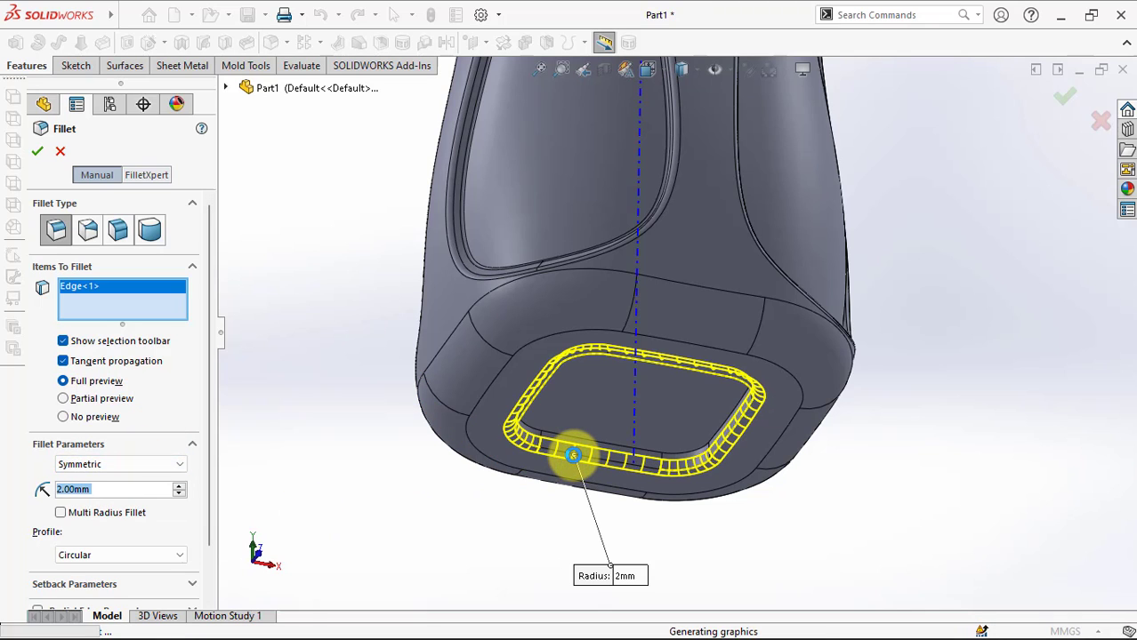
{"action": "right_click", "coordinate": [572, 455]}
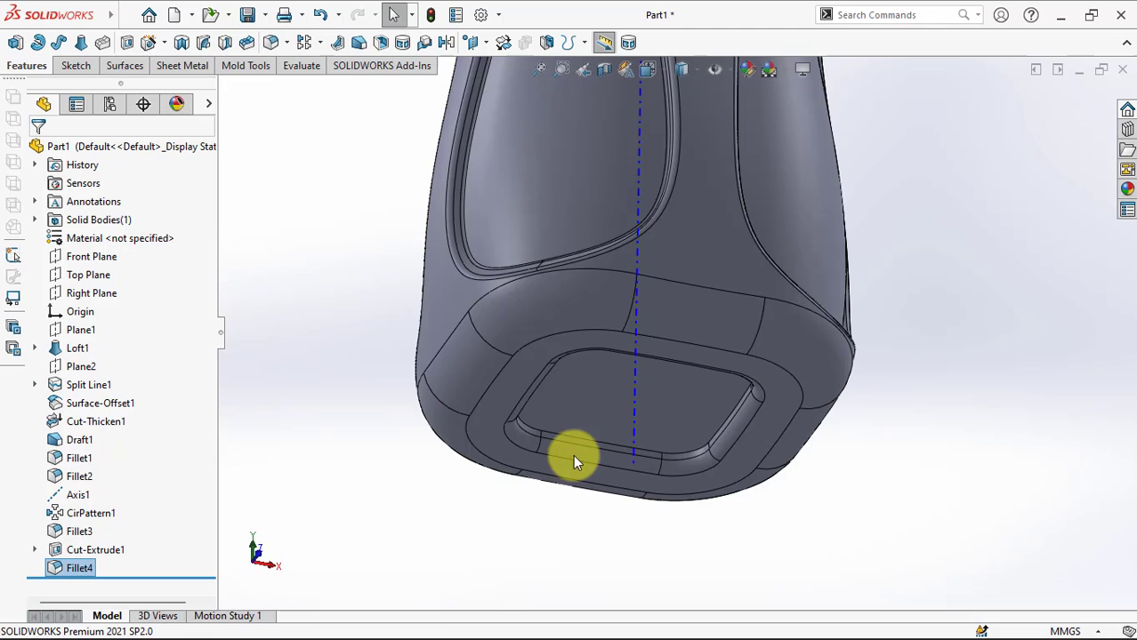
Step: Start a new sketch (Sketch8) on the Front Plane
{"action": "key", "text": "z"}
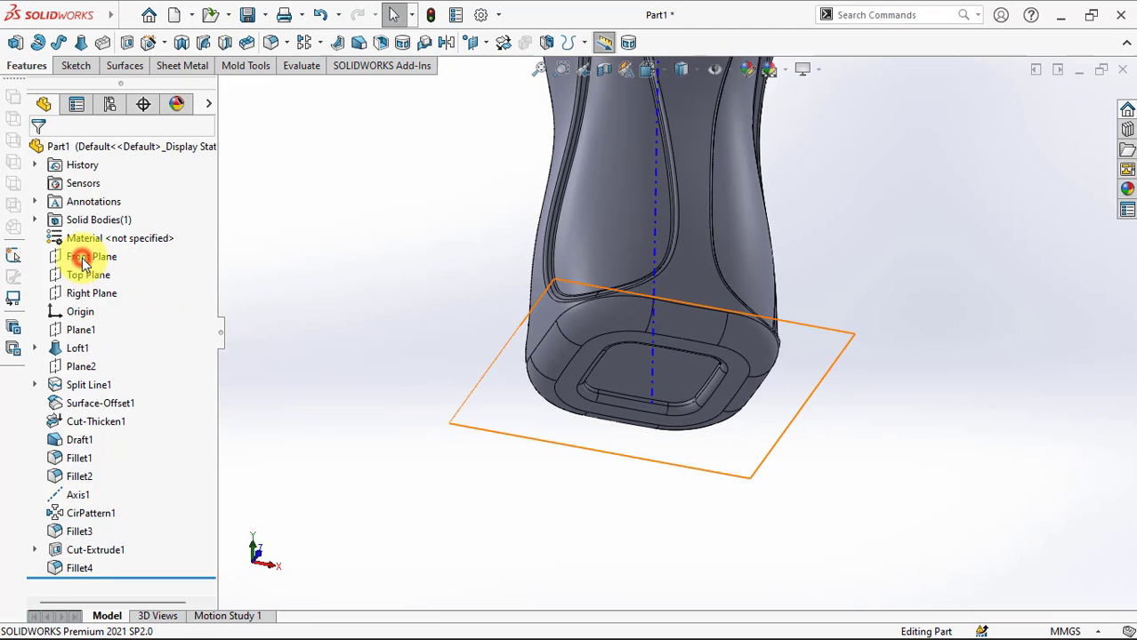
{"action": "left_click", "coordinate": [82, 256]}
{"action": "left_click", "coordinate": [97, 234]}
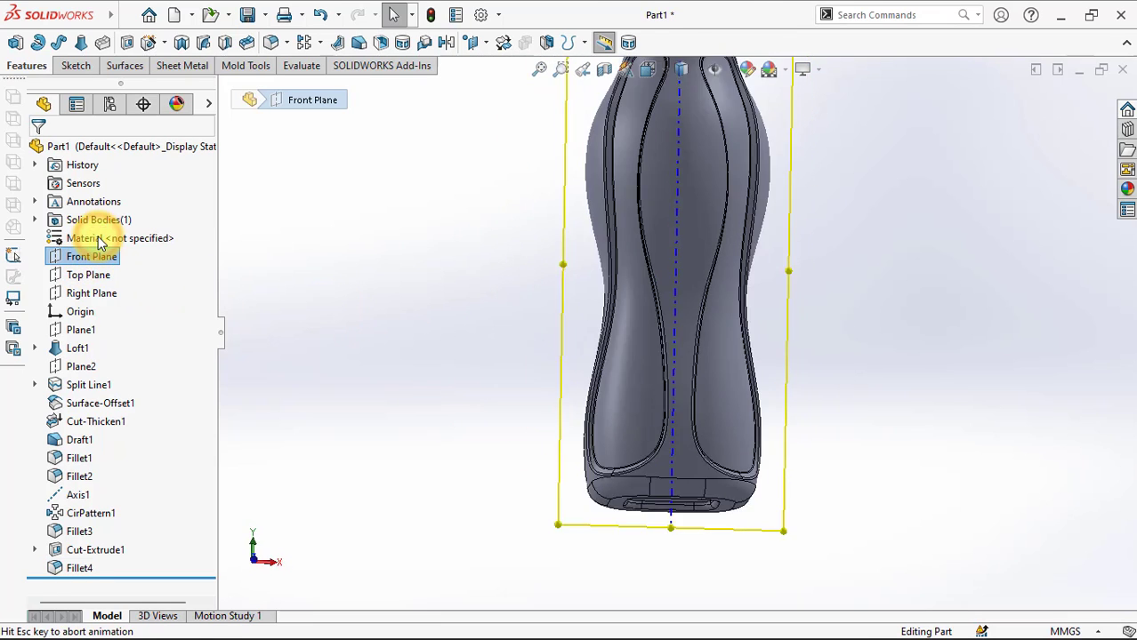
{"action": "scroll", "coordinate": [702, 565], "scroll_direction": "down", "scroll_amount": 3}
{"action": "scroll", "coordinate": [702, 565], "scroll_direction": "down", "scroll_amount": 1}
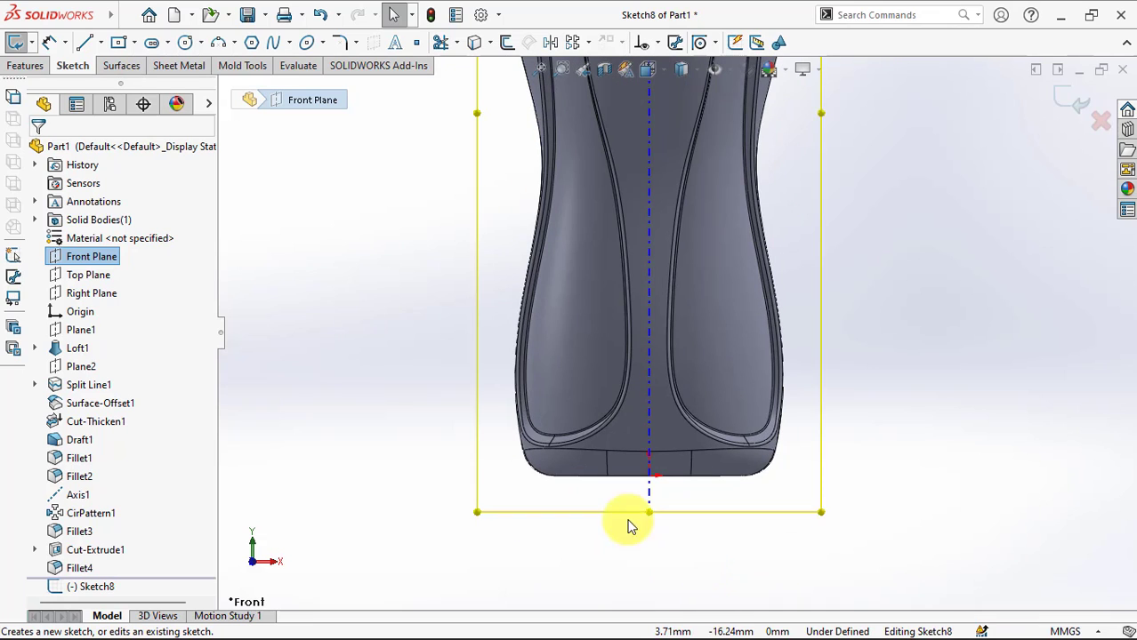
Step: Draw a circle centred on the axis below the bottle's base
{"action": "left_click", "coordinate": [186, 43]}
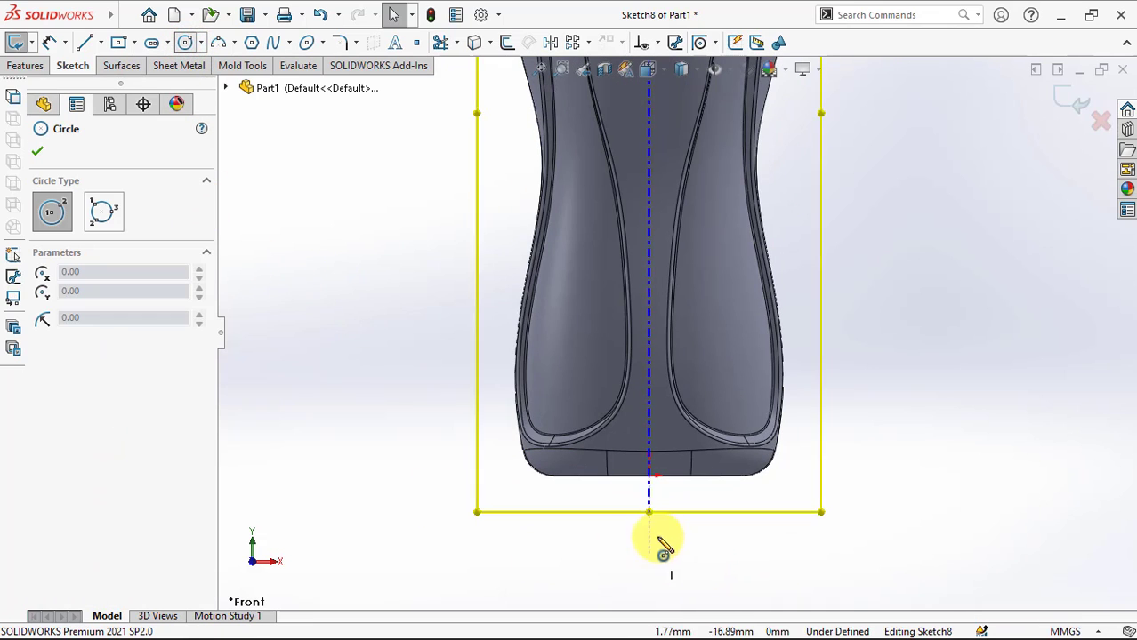
{"action": "scroll", "coordinate": [660, 538], "scroll_direction": "down", "scroll_amount": 2}
{"action": "scroll", "coordinate": [660, 507], "scroll_direction": "down", "scroll_amount": 1}
{"action": "left_click", "coordinate": [641, 440]}
{"action": "left_click", "coordinate": [664, 331]}
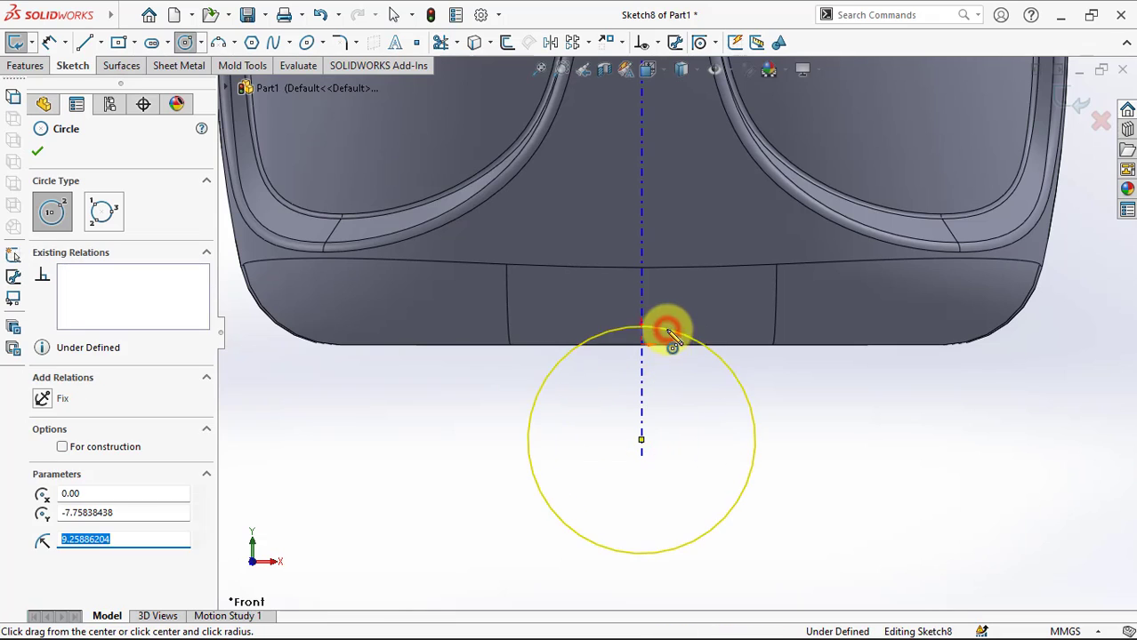
Step: Dimension a 1.5 mm gap from the origin to the circle's nearest edge
{"action": "left_click", "coordinate": [49, 42]}
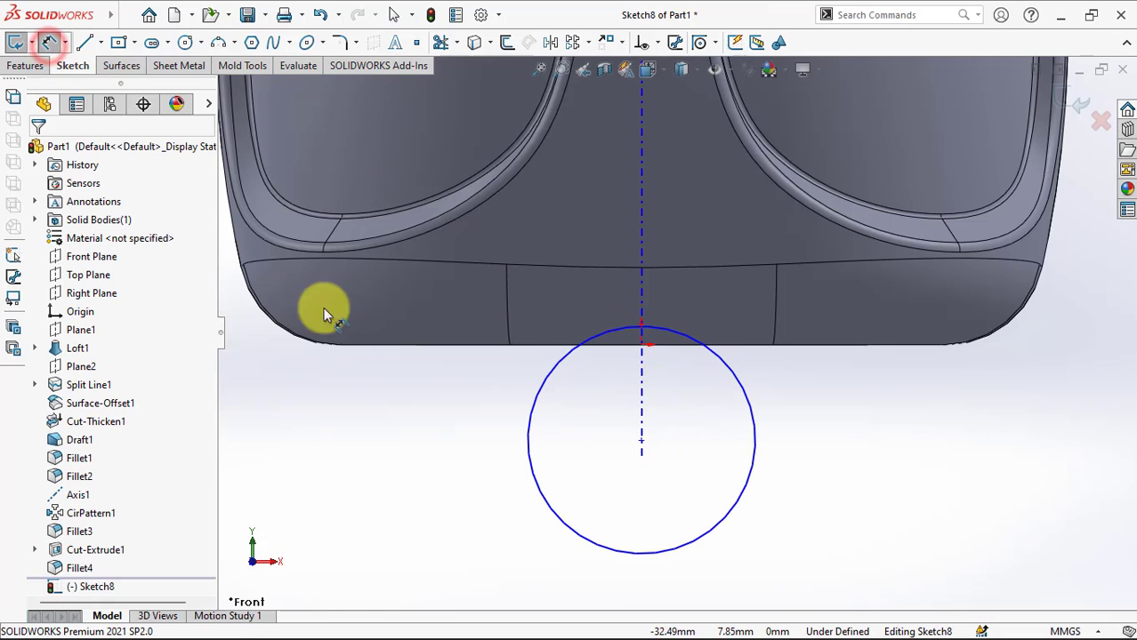
{"action": "left_click", "coordinate": [644, 333]}
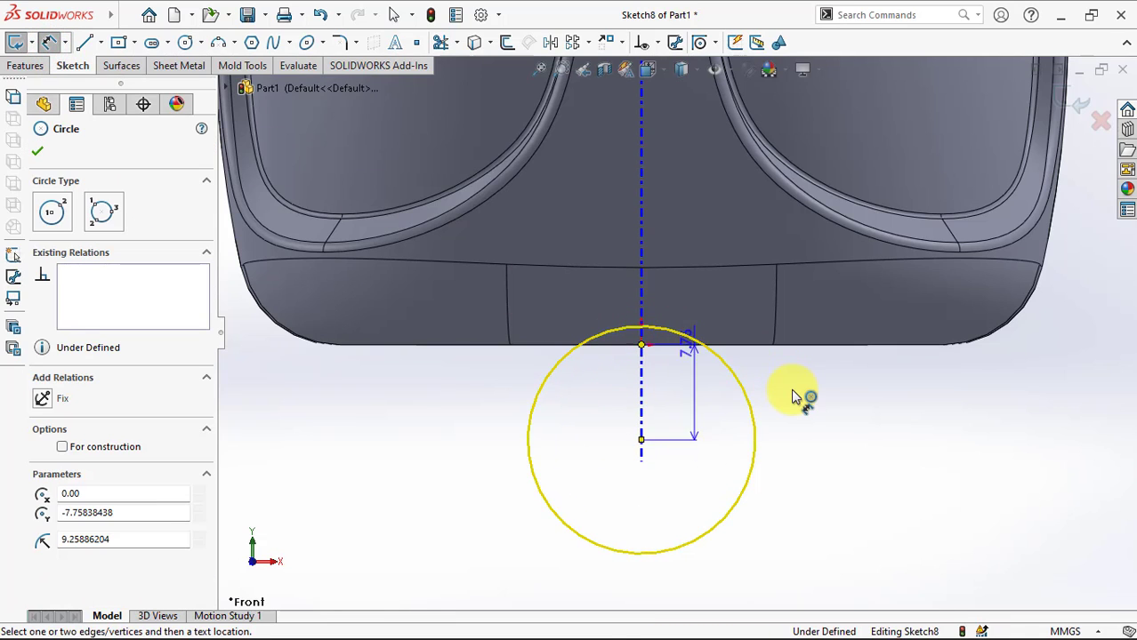
{"action": "left_click", "coordinate": [791, 388]}
{"action": "left_click", "coordinate": [719, 366]}
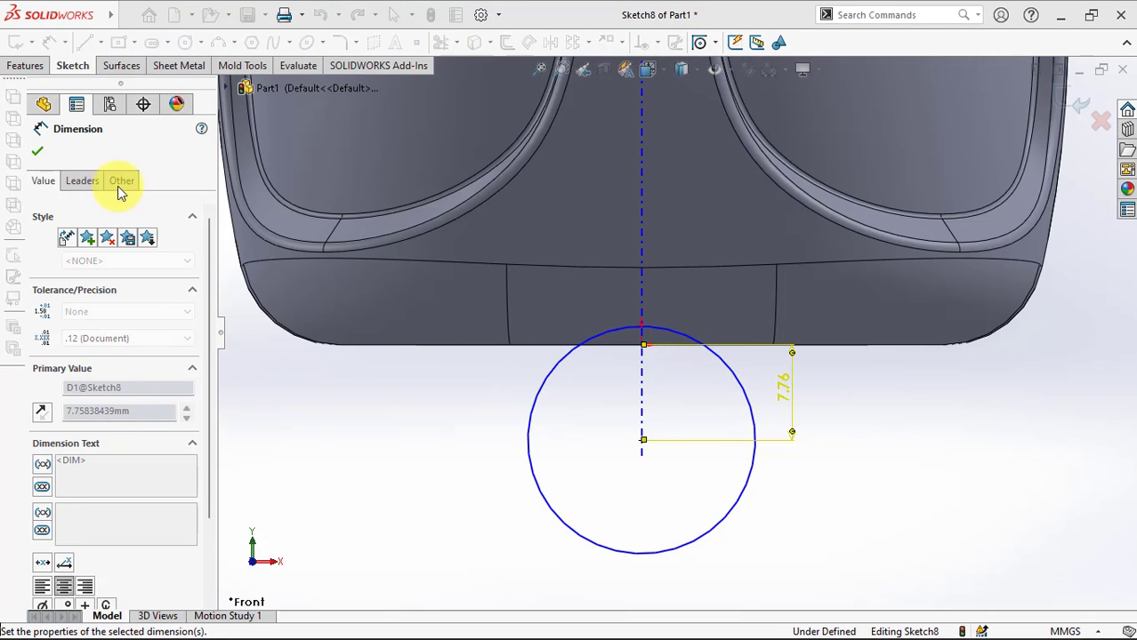
{"action": "left_click", "coordinate": [82, 181]}
{"action": "scroll", "coordinate": [207, 357], "scroll_direction": "down", "scroll_amount": 2}
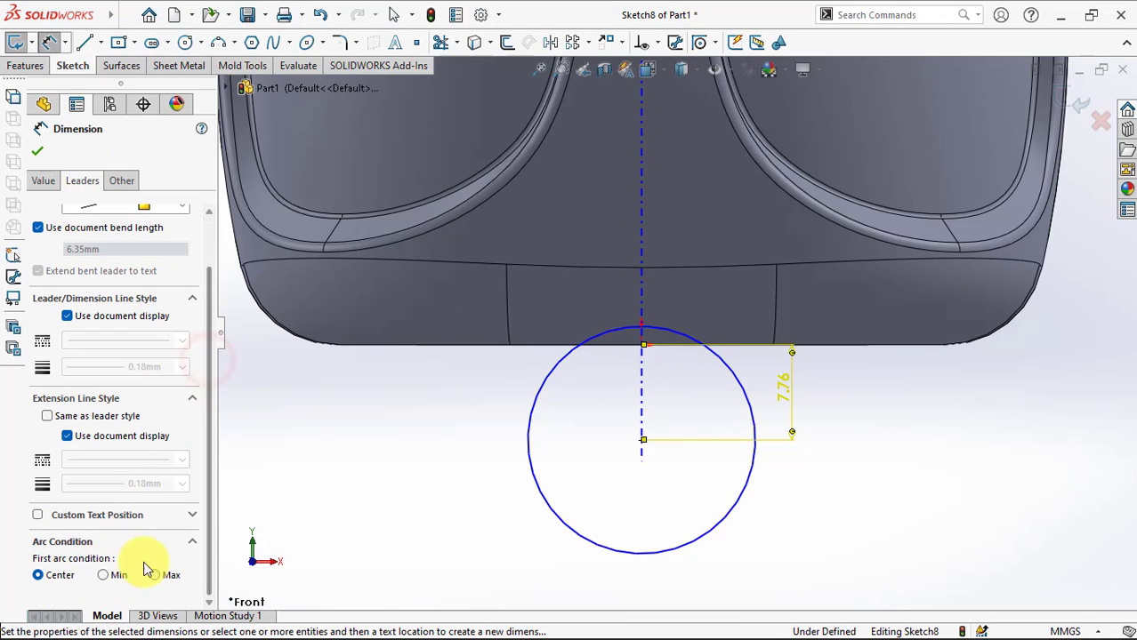
{"action": "left_click", "coordinate": [103, 576]}
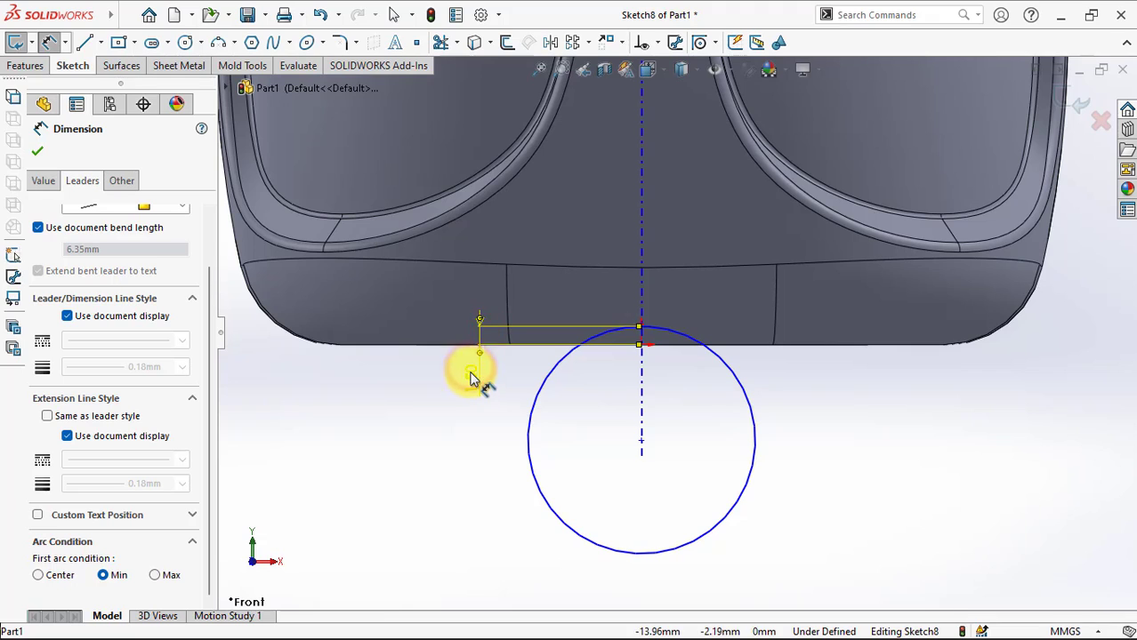
{"action": "left_click", "coordinate": [469, 374]}
{"action": "type", "text": "1.5"}
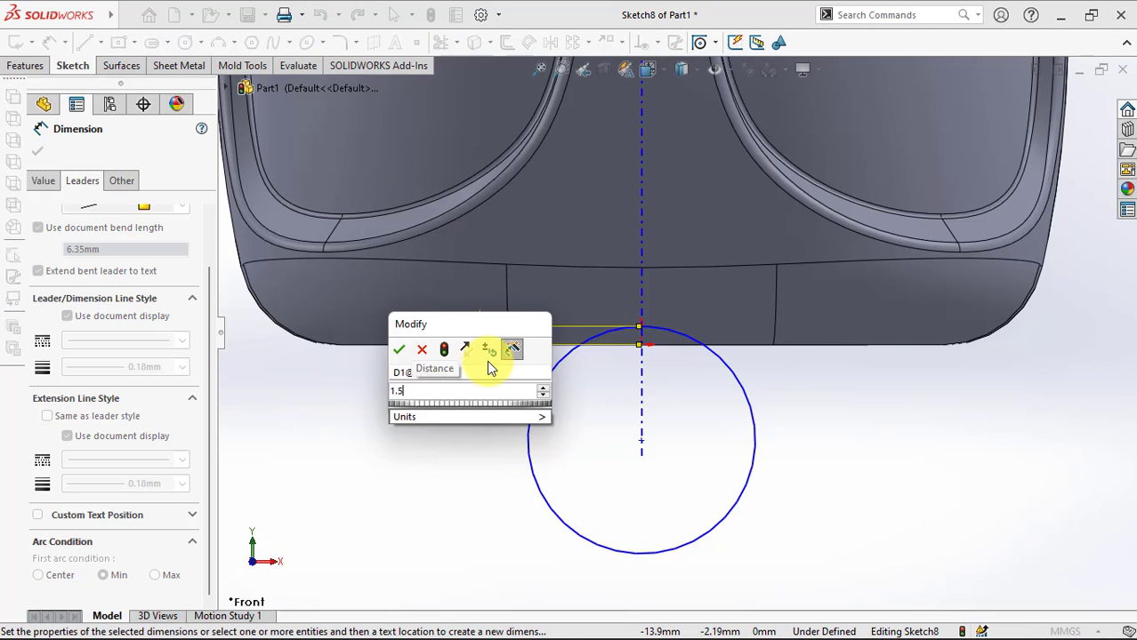
{"action": "left_click", "coordinate": [399, 350]}
{"action": "left_click", "coordinate": [37, 151]}
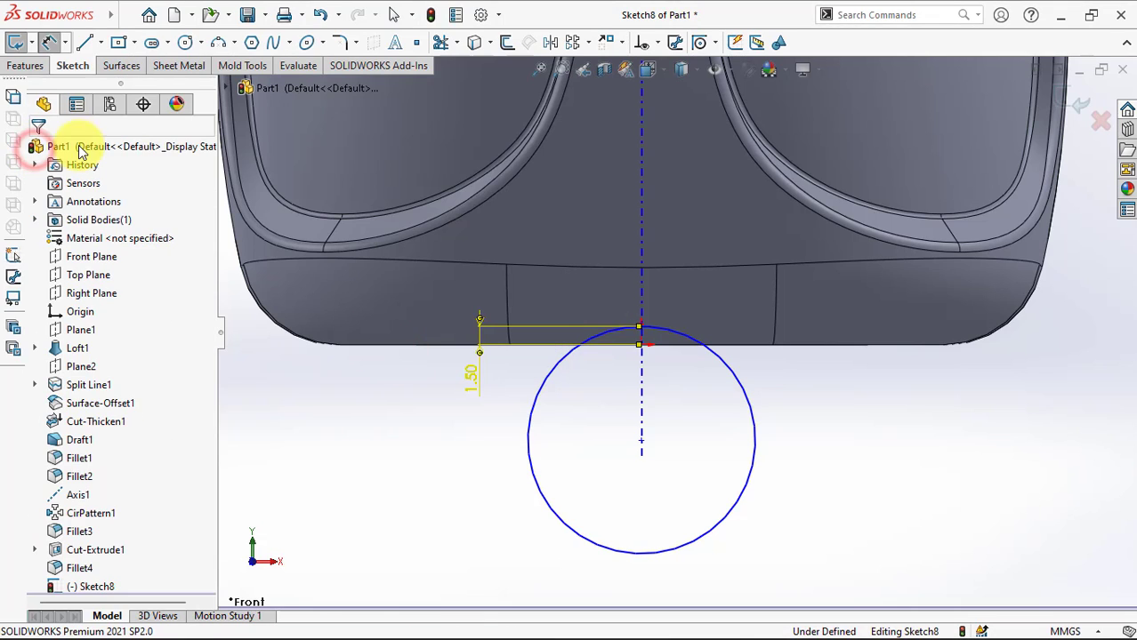
Step: Dimension the circle's diameter to 30 mm
{"action": "left_click", "coordinate": [51, 42]}
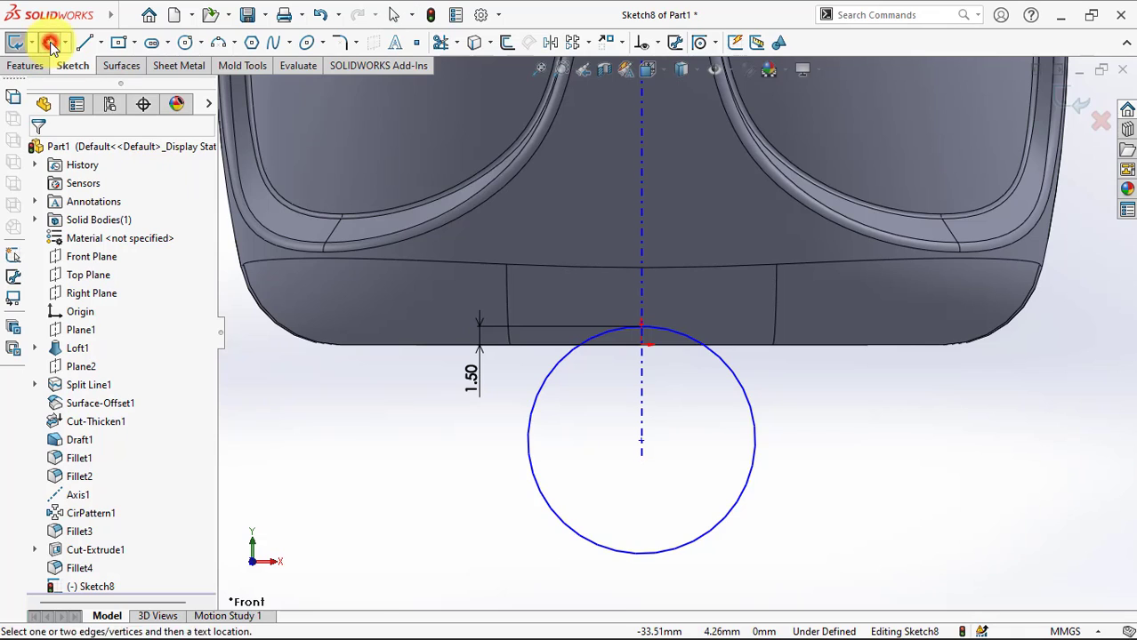
{"action": "left_click", "coordinate": [609, 540]}
{"action": "scroll", "coordinate": [619, 547], "scroll_direction": "up", "scroll_amount": 1}
{"action": "left_click", "coordinate": [638, 560]}
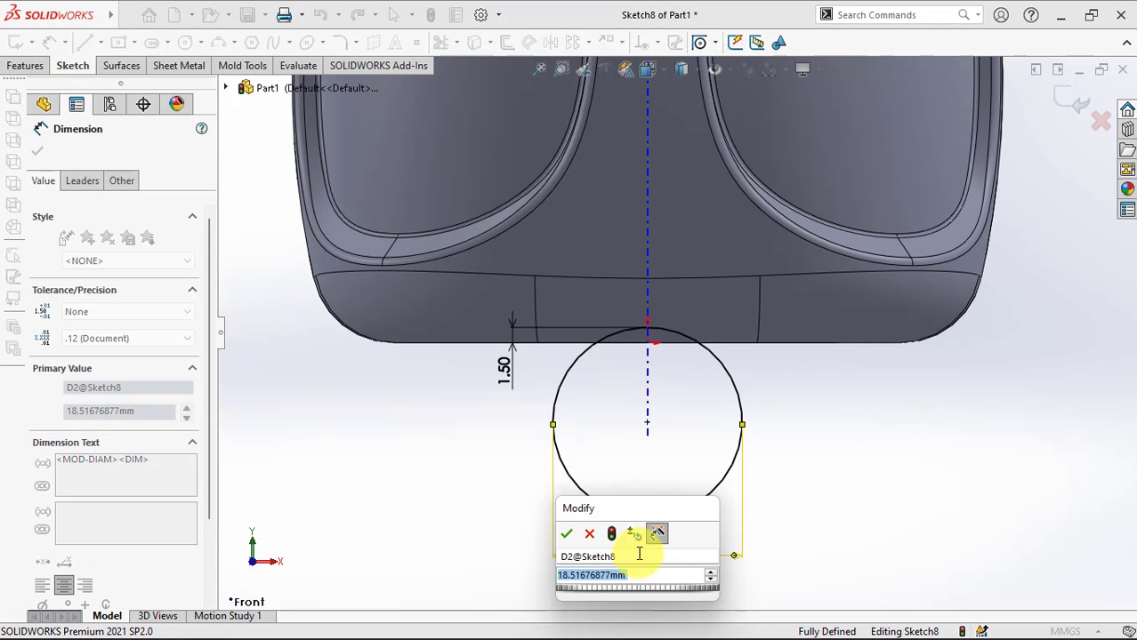
{"action": "type", "text": "30"}
{"action": "left_click", "coordinate": [567, 534]}
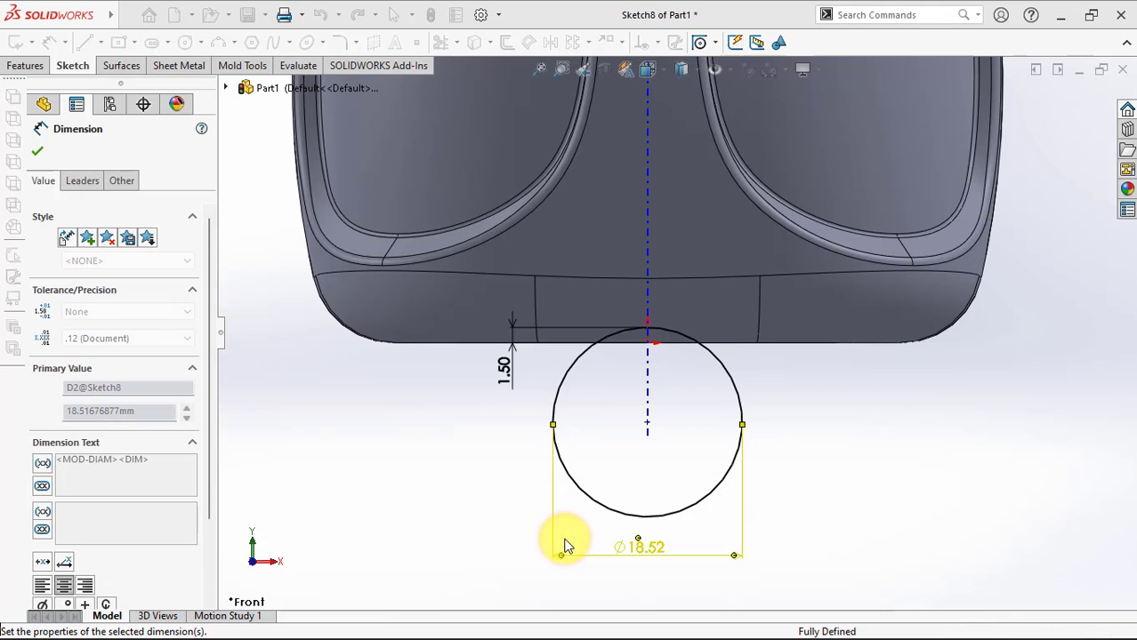
{"action": "scroll", "coordinate": [569, 480], "scroll_direction": "up", "scroll_amount": 2}
{"action": "middle_click_drag", "start_coordinate": [559, 457], "coordinate": [545, 469]}
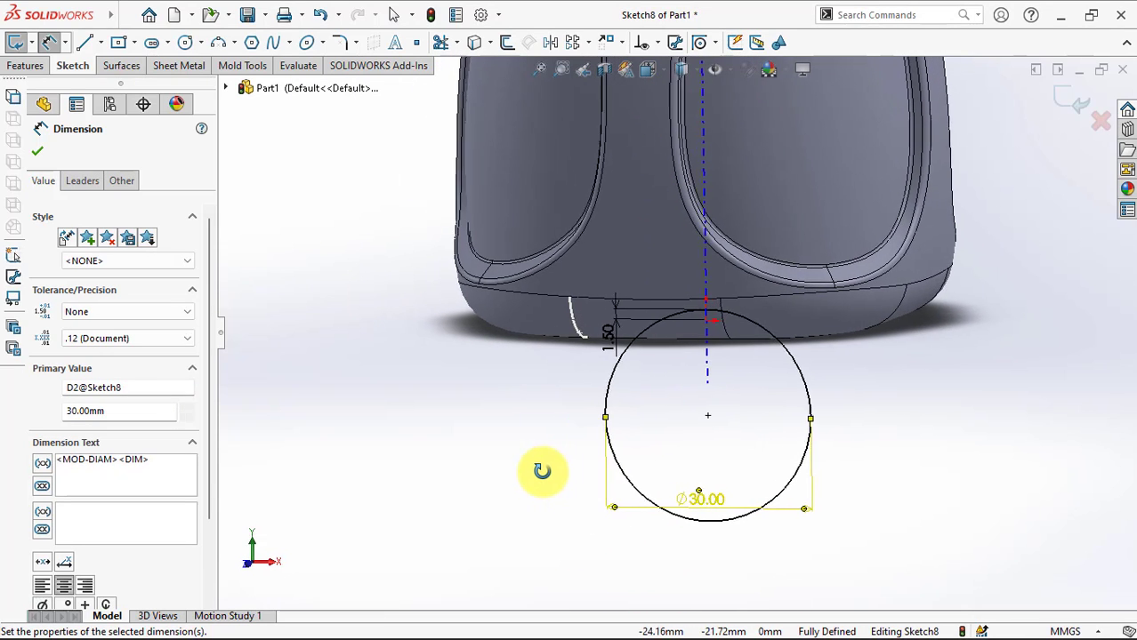
{"action": "left_click", "coordinate": [37, 152]}
Step: Cut-extrude the circle Through All - Both to notch the base rim
{"action": "left_click", "coordinate": [25, 65]}
{"action": "left_click", "coordinate": [122, 42]}
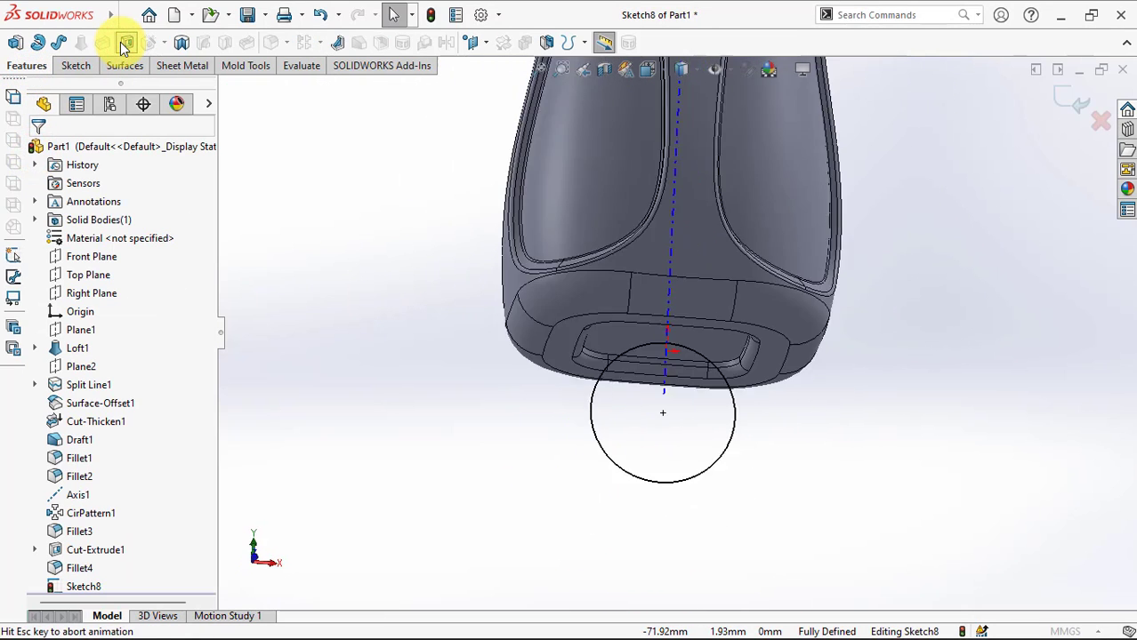
{"action": "left_click", "coordinate": [102, 250]}
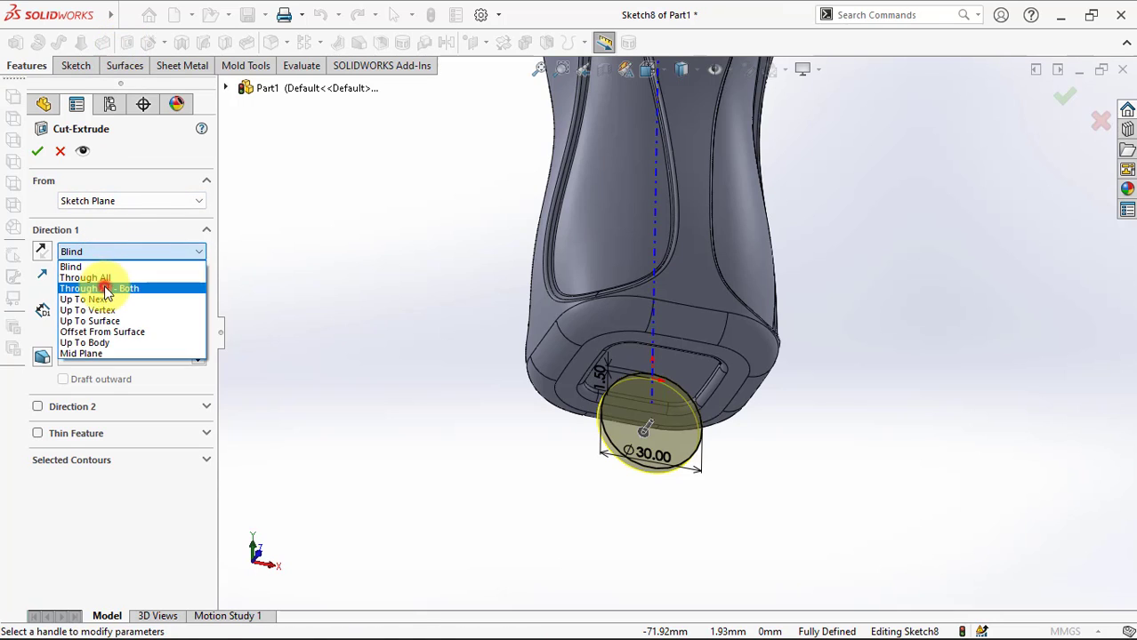
{"action": "left_click", "coordinate": [102, 285]}
{"action": "left_click", "coordinate": [37, 151]}
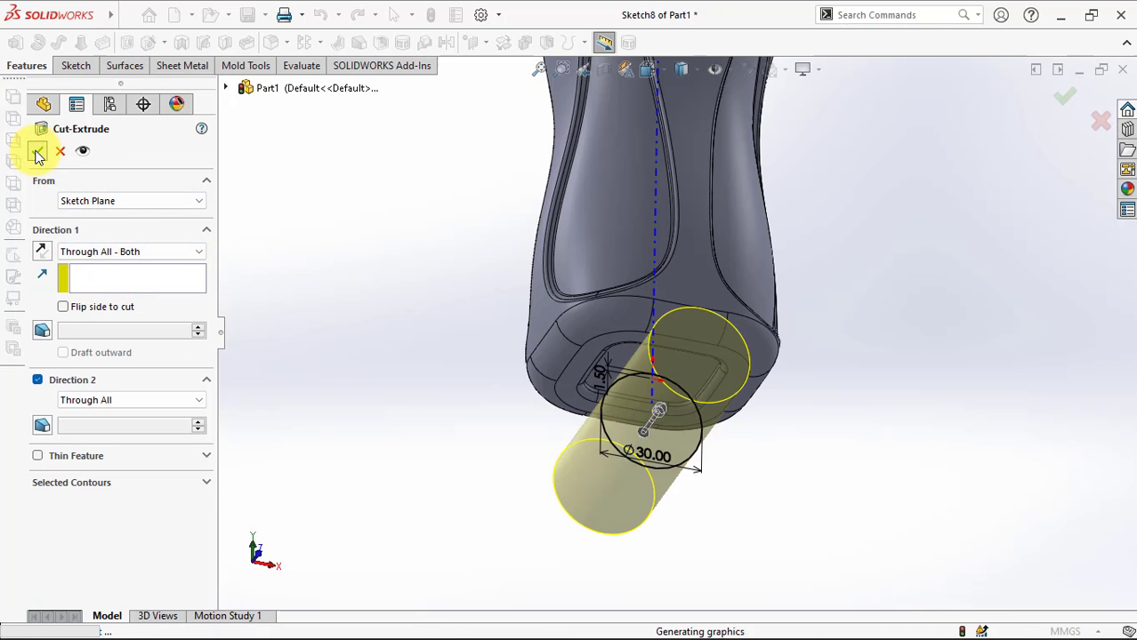
{"action": "left_click", "coordinate": [338, 347]}
{"action": "scroll", "coordinate": [647, 376], "scroll_direction": "down", "scroll_amount": 2}
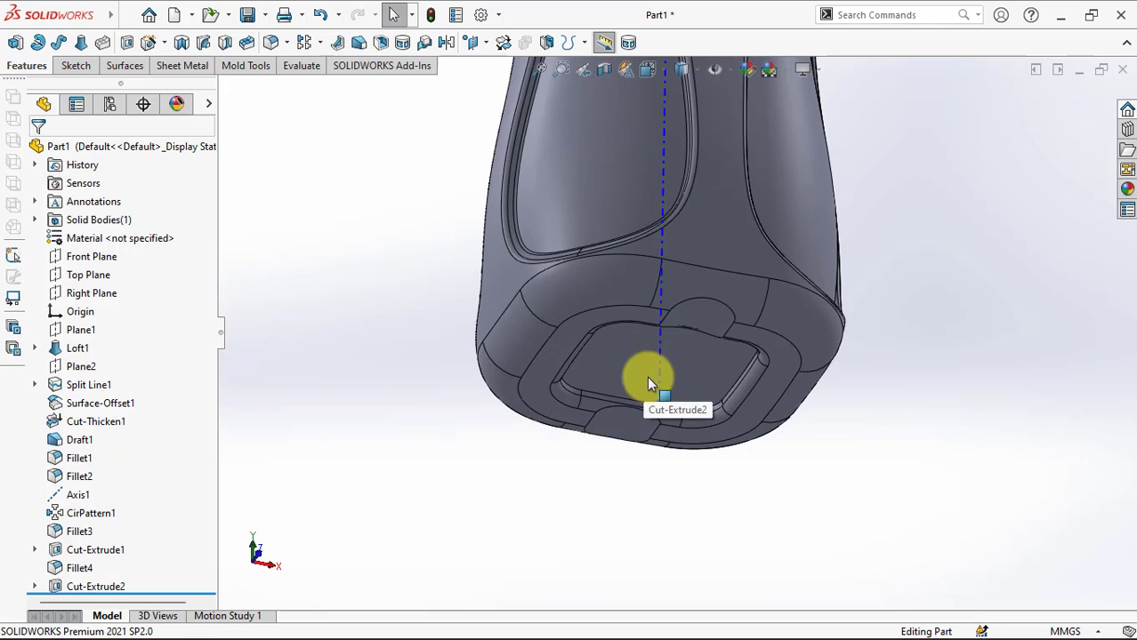
{"action": "left_click", "coordinate": [647, 377]}
Step: Circular-pattern Cut-Extrude2 around Axis1 at 90° spacing with 3 instances
{"action": "left_click", "coordinate": [306, 43]}
{"action": "left_click", "coordinate": [325, 82]}
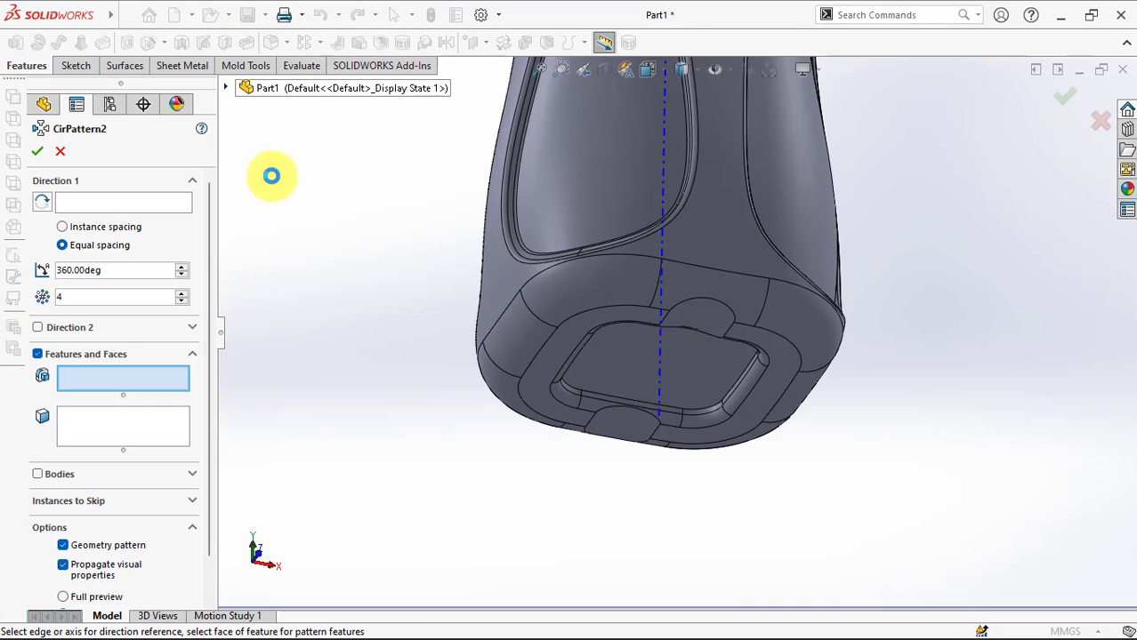
{"action": "left_click", "coordinate": [147, 205]}
{"action": "left_click", "coordinate": [660, 351]}
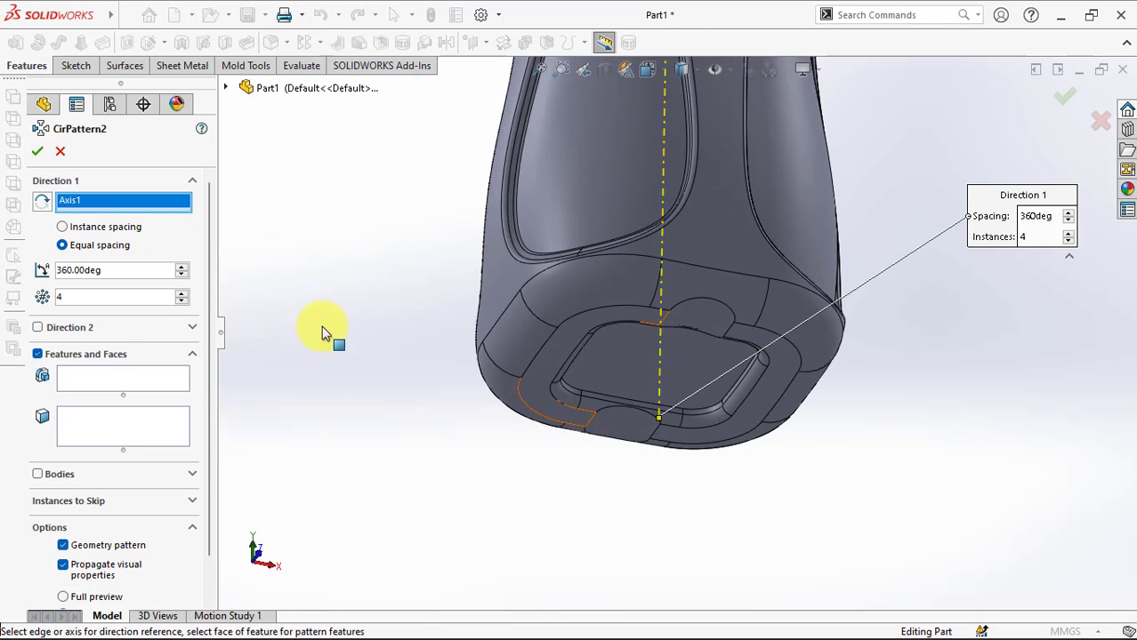
{"action": "left_click", "coordinate": [62, 227]}
{"action": "left_click", "coordinate": [111, 271]}
{"action": "left_click_drag", "start_coordinate": [111, 271], "coordinate": [52, 273]}
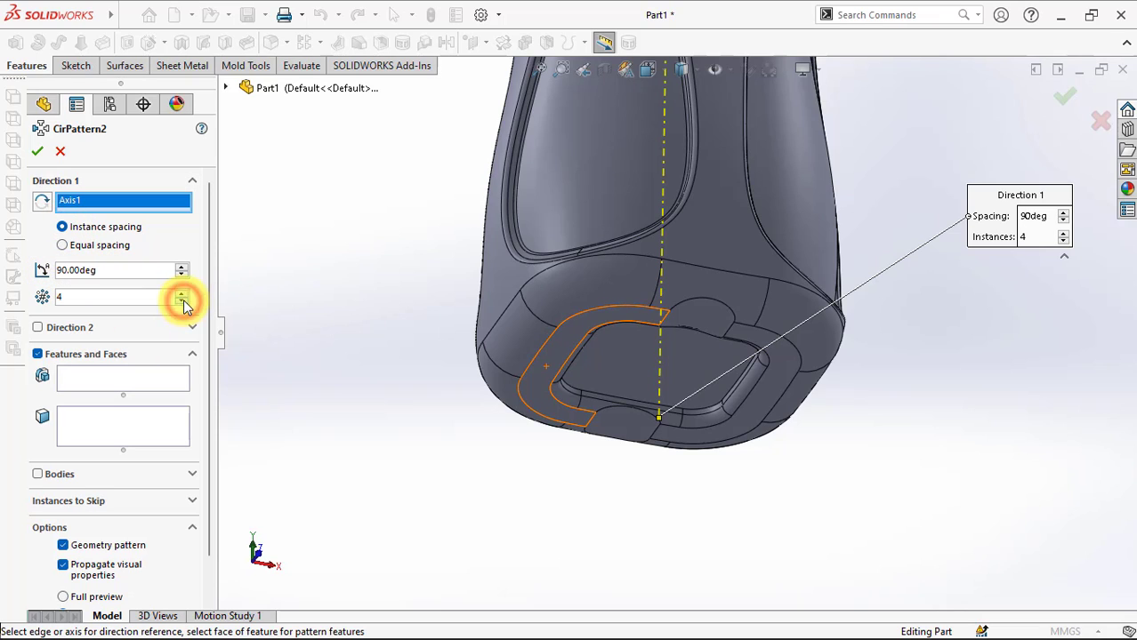
{"action": "left_click", "coordinate": [139, 376]}
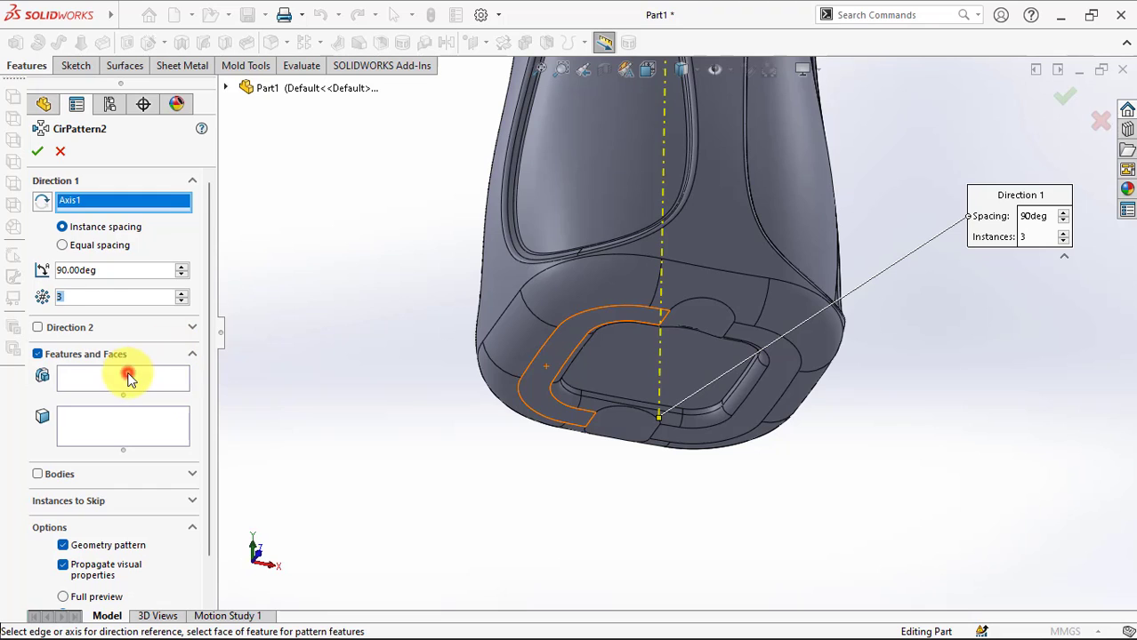
{"action": "left_click", "coordinate": [632, 432]}
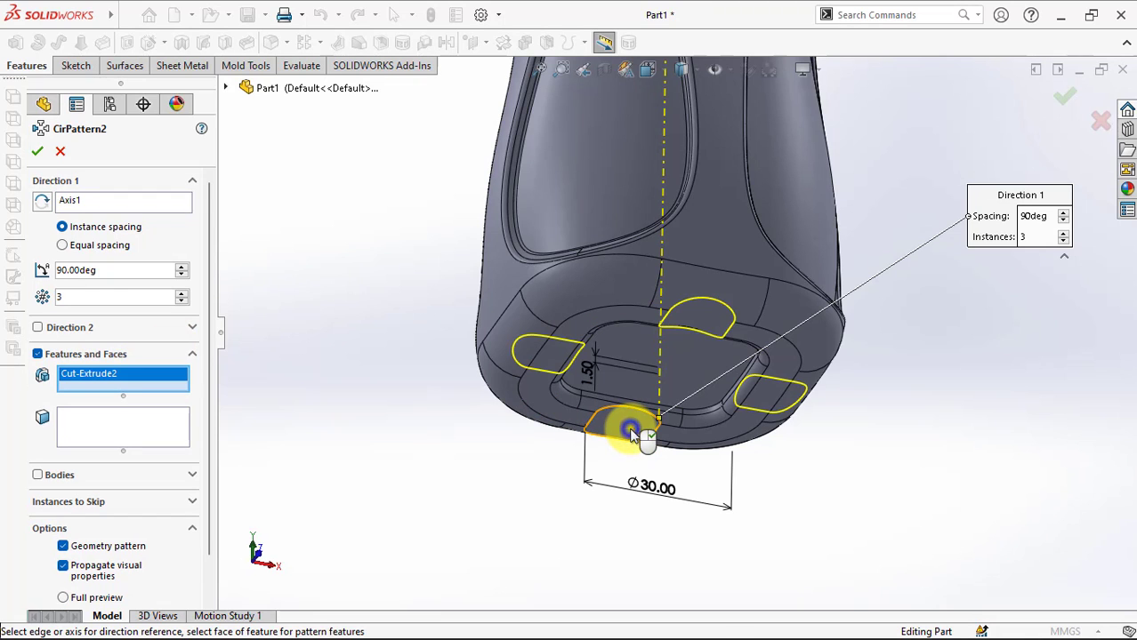
{"action": "right_click", "coordinate": [629, 429]}
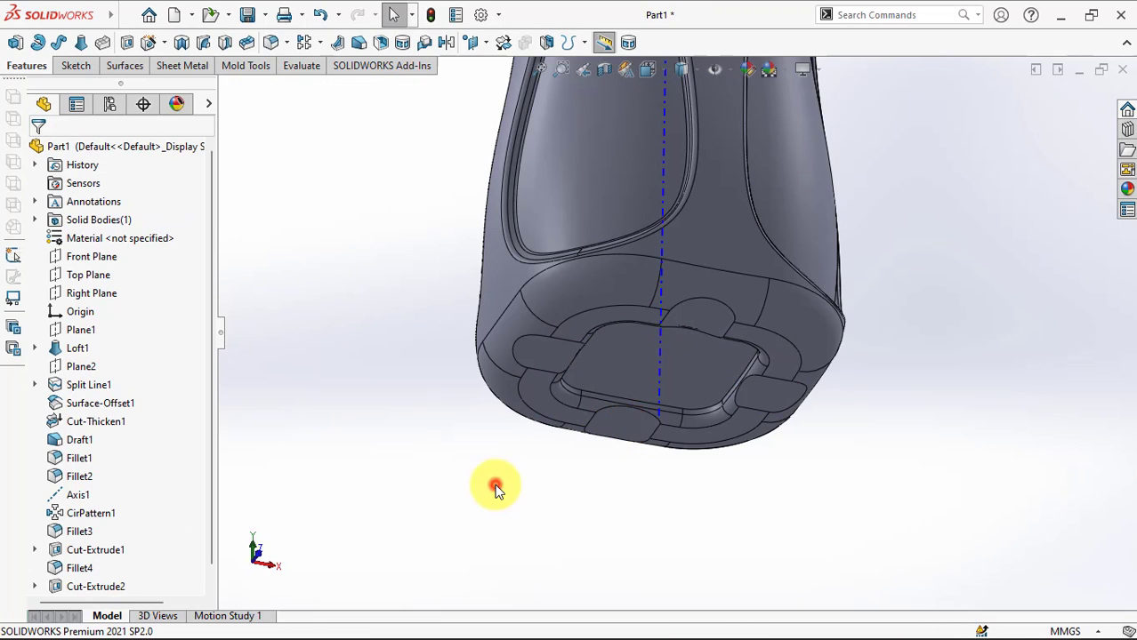
Step: Hide Axis1 and fillet the front, left, back and right notch faces at 1 mm
{"action": "left_click", "coordinate": [658, 385]}
{"action": "left_click", "coordinate": [728, 329]}
{"action": "left_click", "coordinate": [273, 42]}
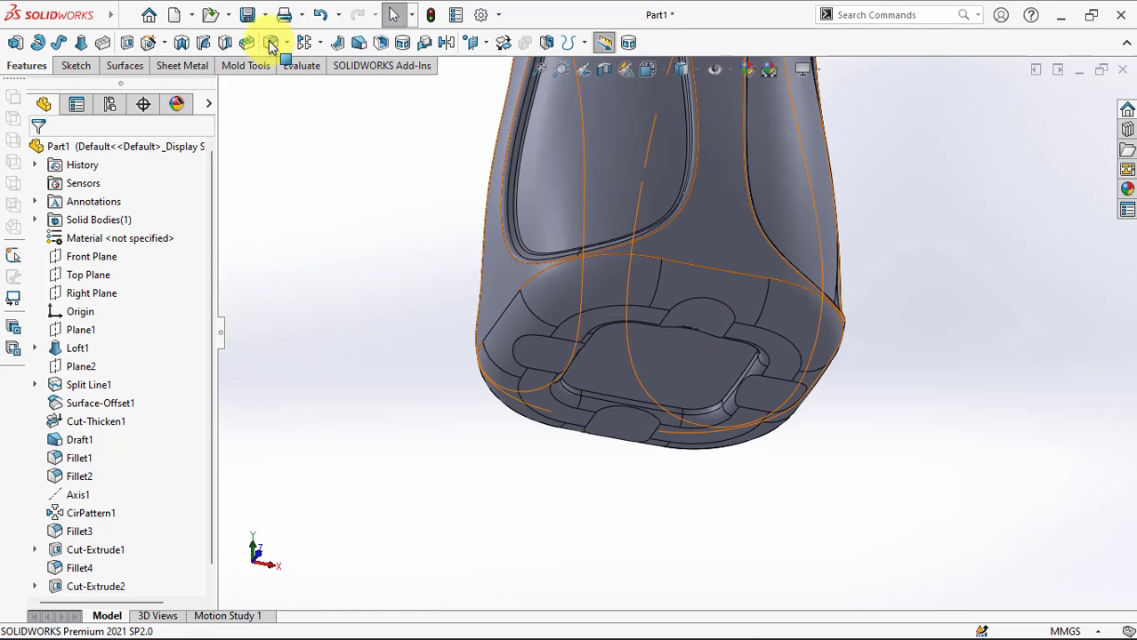
{"action": "left_click", "coordinate": [131, 489]}
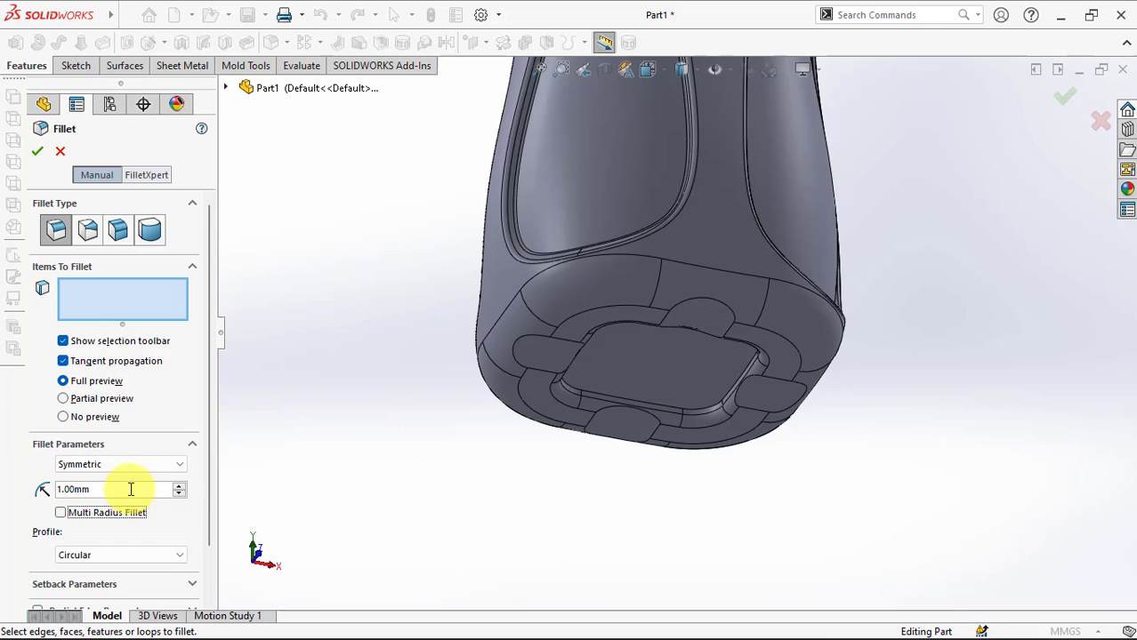
{"action": "left_click", "coordinate": [620, 426]}
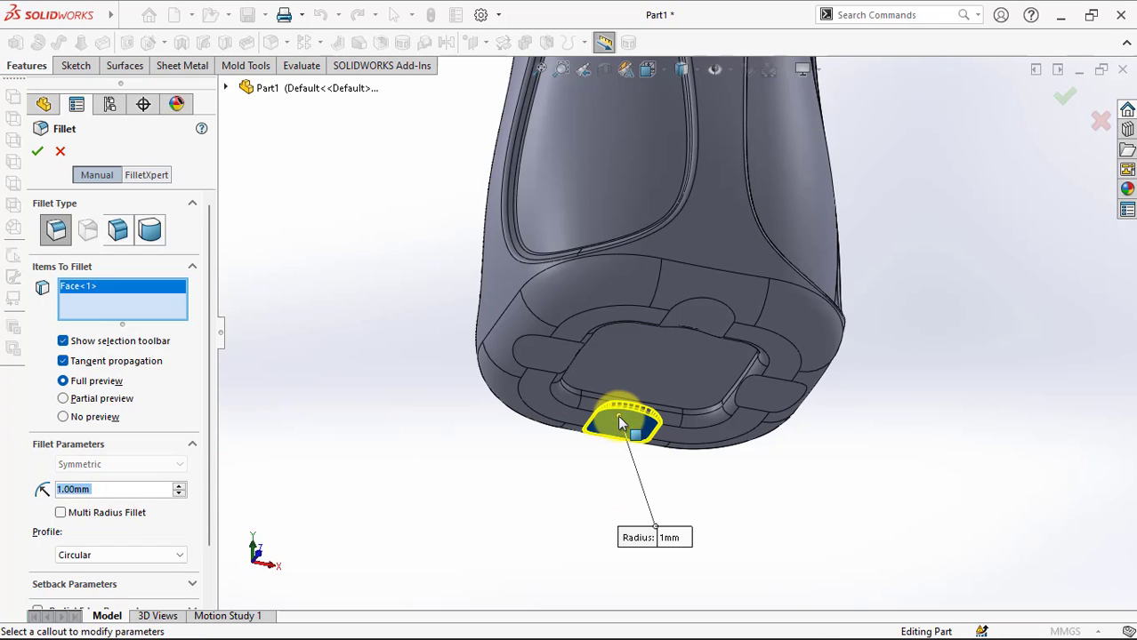
{"action": "left_click", "coordinate": [553, 355]}
{"action": "left_click", "coordinate": [694, 318]}
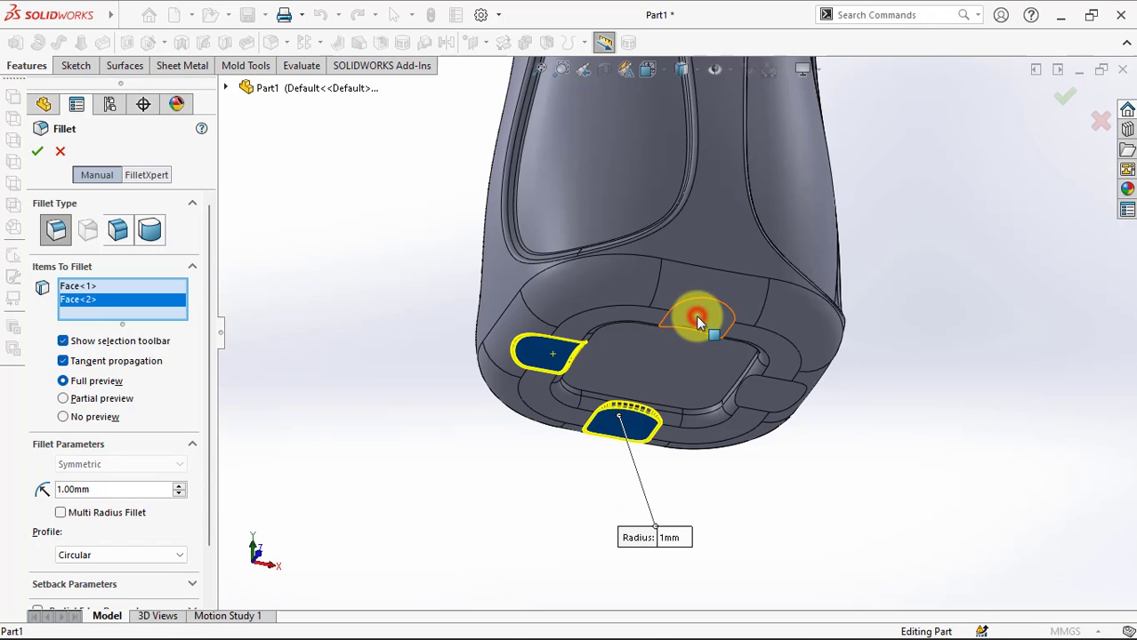
{"action": "left_click", "coordinate": [751, 395]}
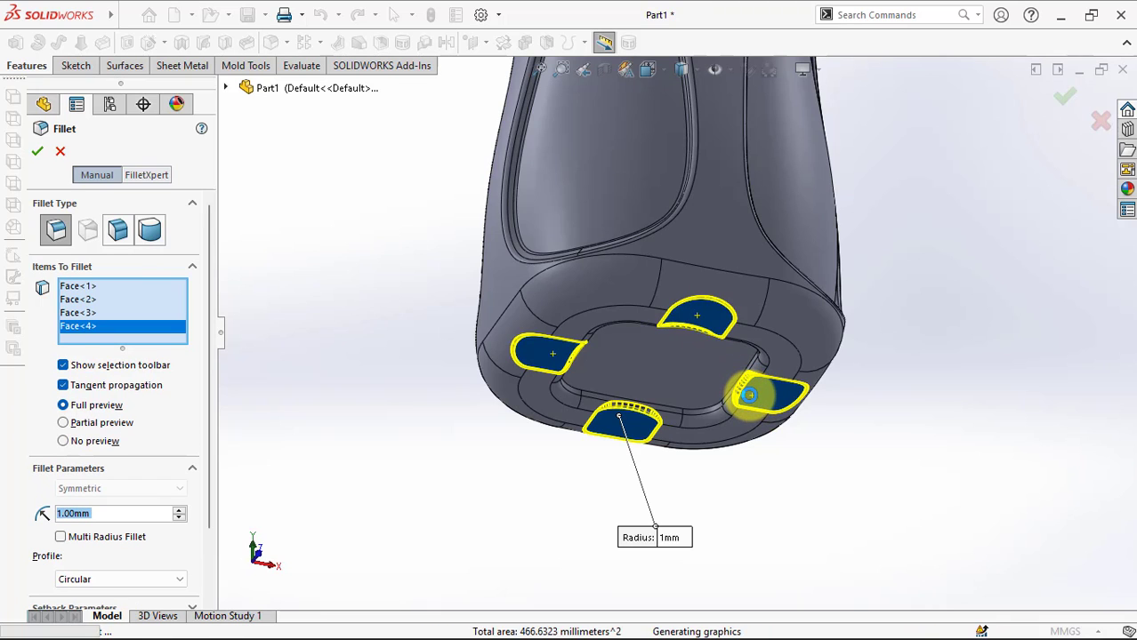
{"action": "right_click", "coordinate": [751, 397]}
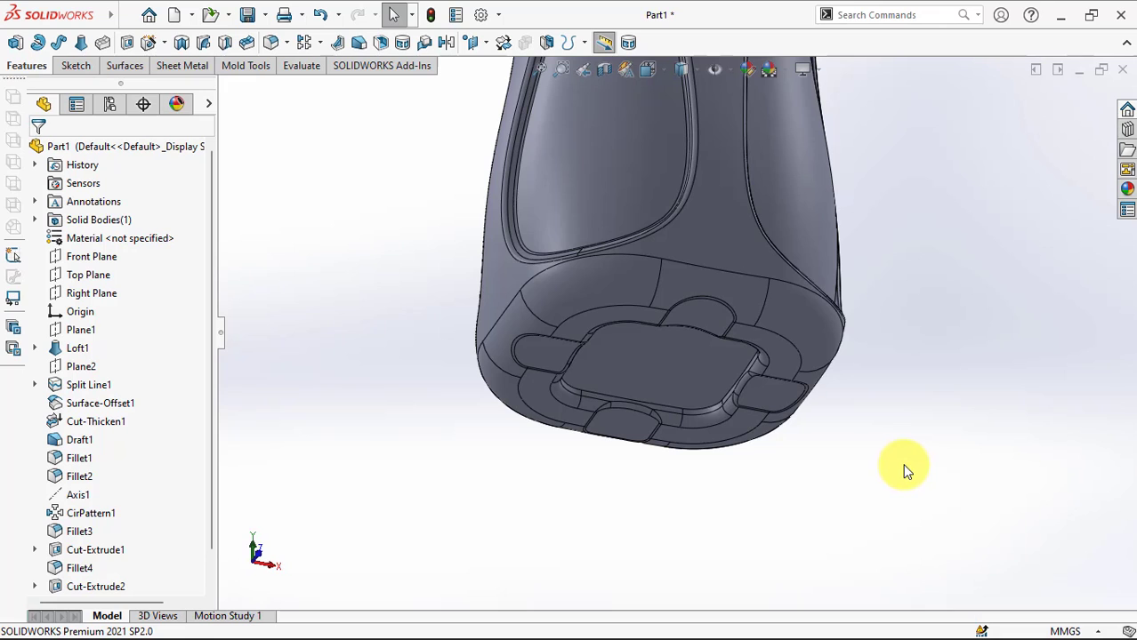
{"action": "mouse_move", "coordinate": [906, 471]}
{"action": "middle_mouse_down"}
{"action": "mouse_move", "coordinate": [880, 432]}
{"action": "mouse_move", "coordinate": [802, 145]}
{"action": "mouse_move", "coordinate": [789, 304]}
{"action": "mouse_move", "coordinate": [675, 192]}
{"action": "middle_mouse_up"}
Step: Sketch an origin-centred circle on the top face, dimensioned to 36 mm diameter
{"action": "left_click", "coordinate": [510, 256]}
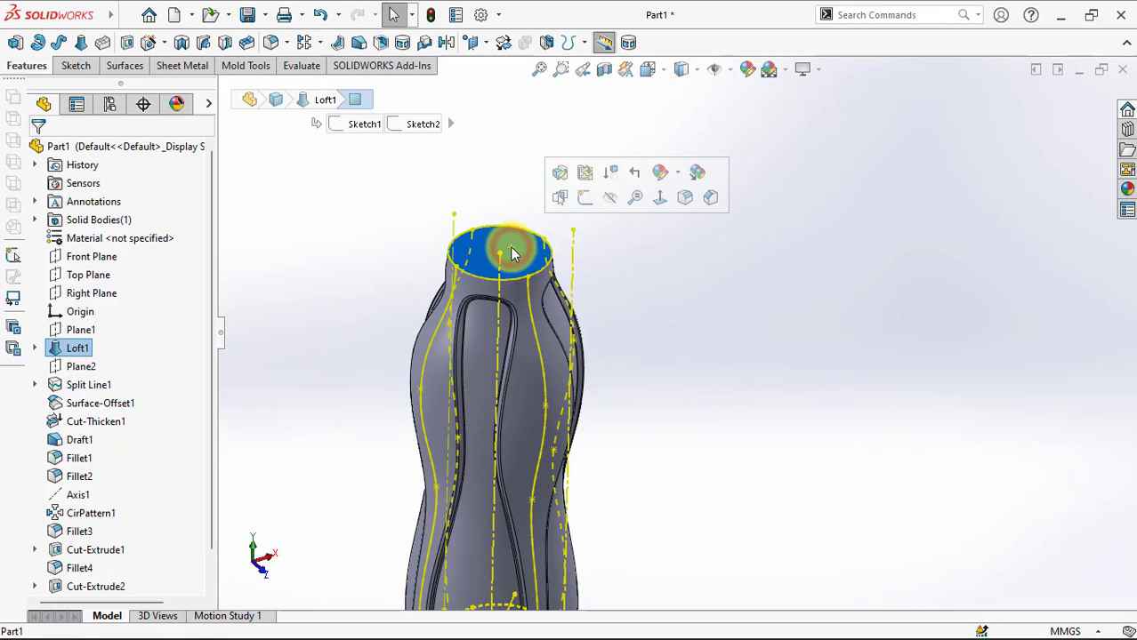
{"action": "left_click", "coordinate": [580, 200]}
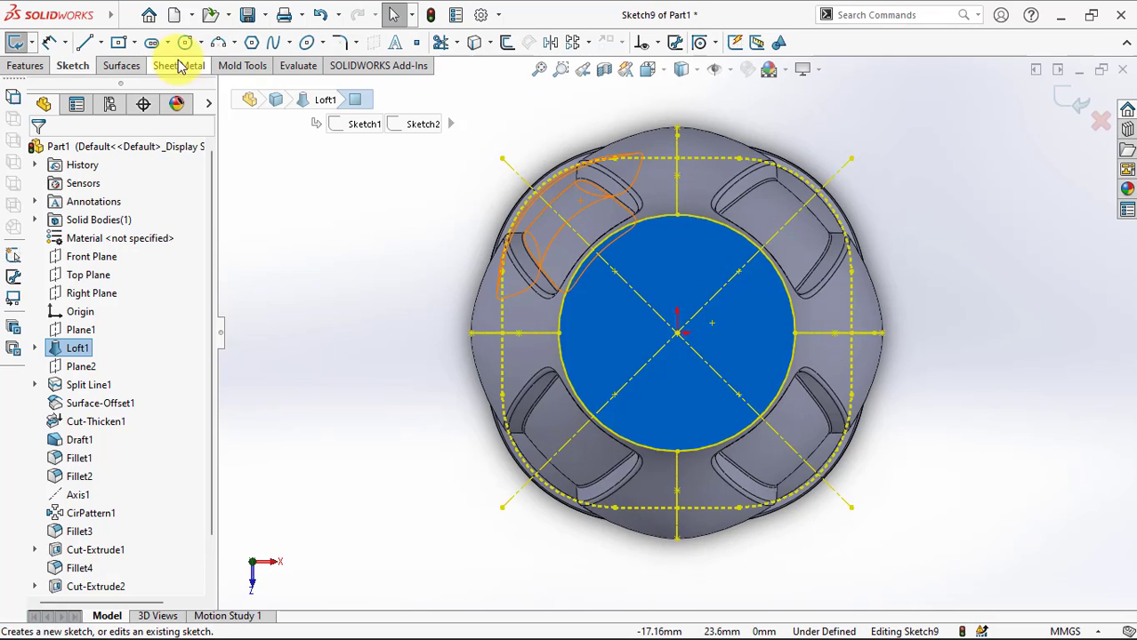
{"action": "left_click", "coordinate": [188, 46]}
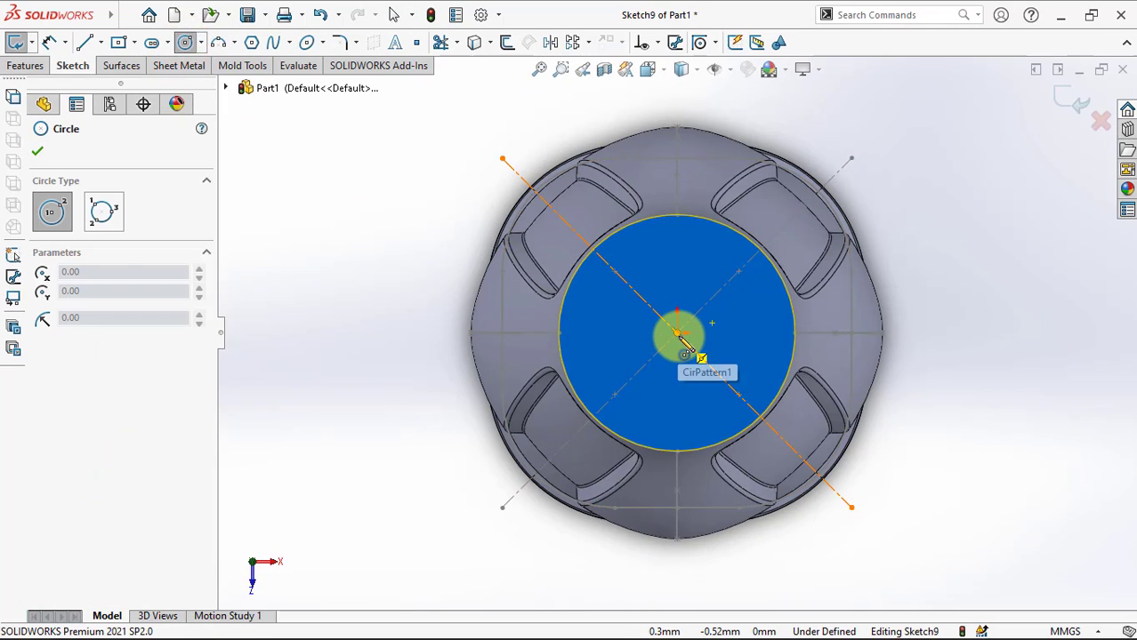
{"action": "left_click", "coordinate": [678, 334]}
{"action": "left_click", "coordinate": [762, 290]}
{"action": "left_click", "coordinate": [49, 41]}
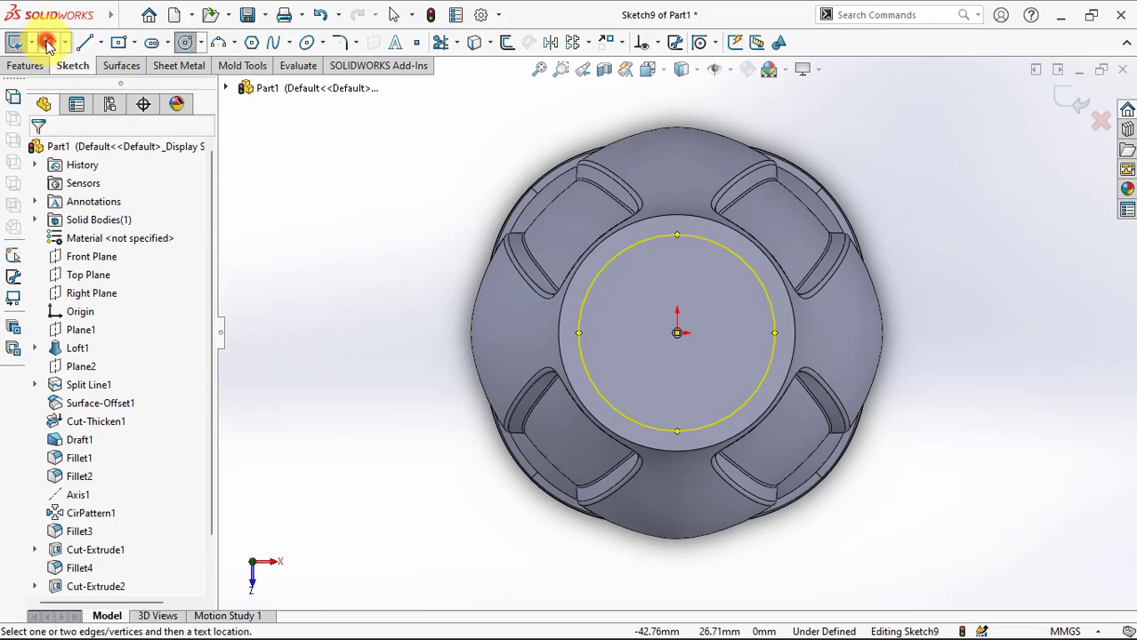
{"action": "left_click", "coordinate": [672, 232]}
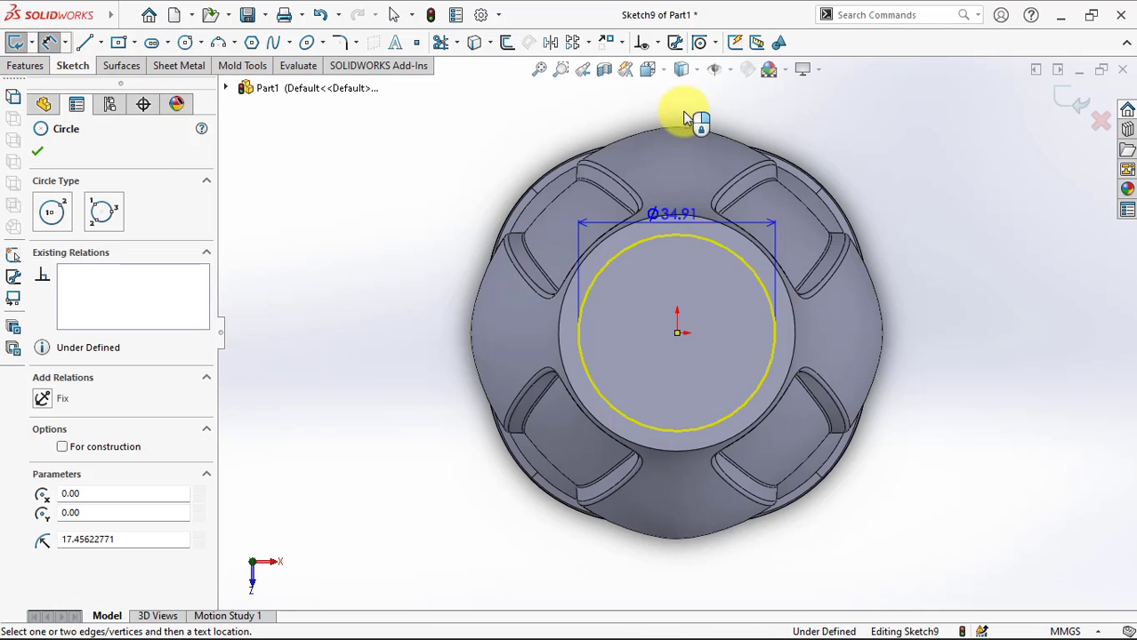
{"action": "left_click", "coordinate": [683, 112]}
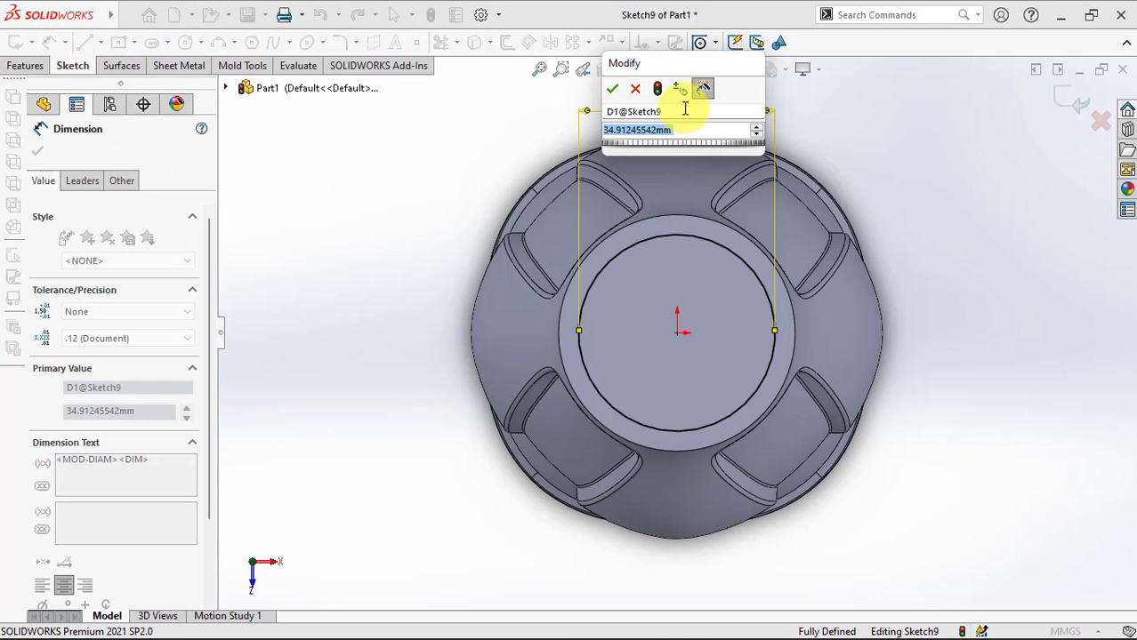
{"action": "type", "text": "36"}
{"action": "left_click", "coordinate": [612, 88]}
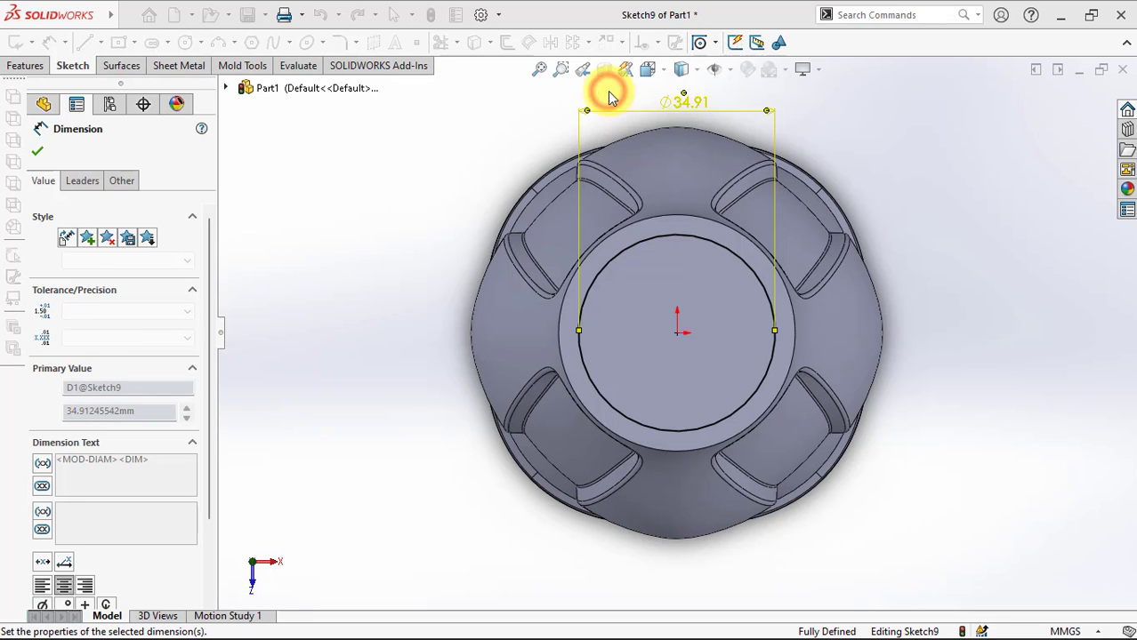
{"action": "left_click", "coordinate": [38, 151]}
{"action": "left_click", "coordinate": [23, 69]}
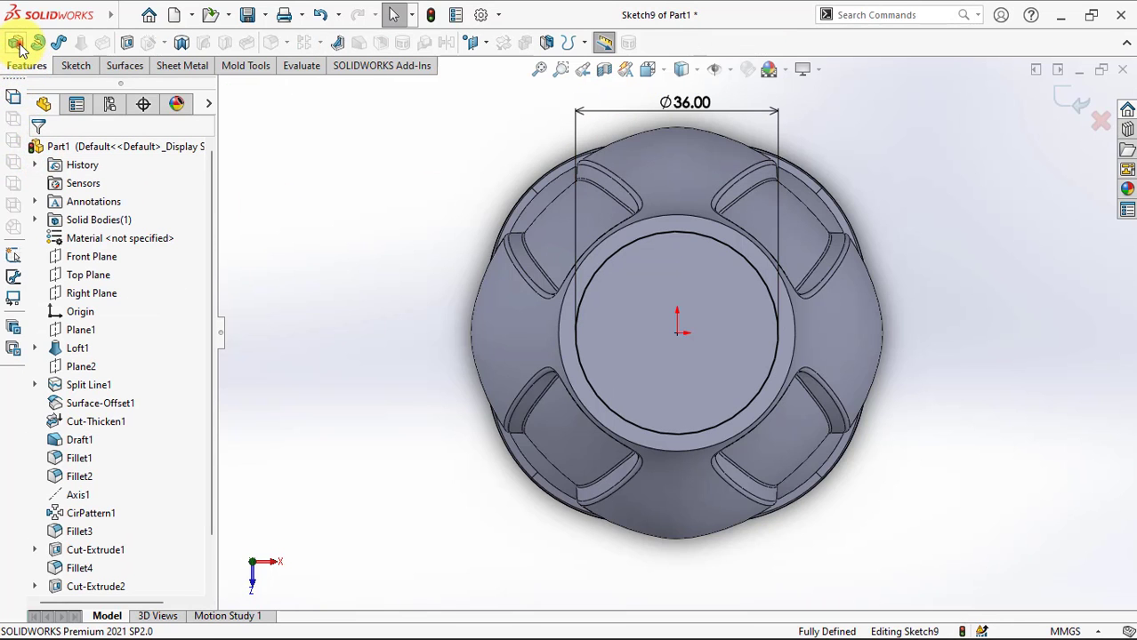
Step: Extrude the 36 mm circle as a 2 mm Blind boss
{"action": "left_click", "coordinate": [16, 44]}
{"action": "type", "text": "2.00mm"}
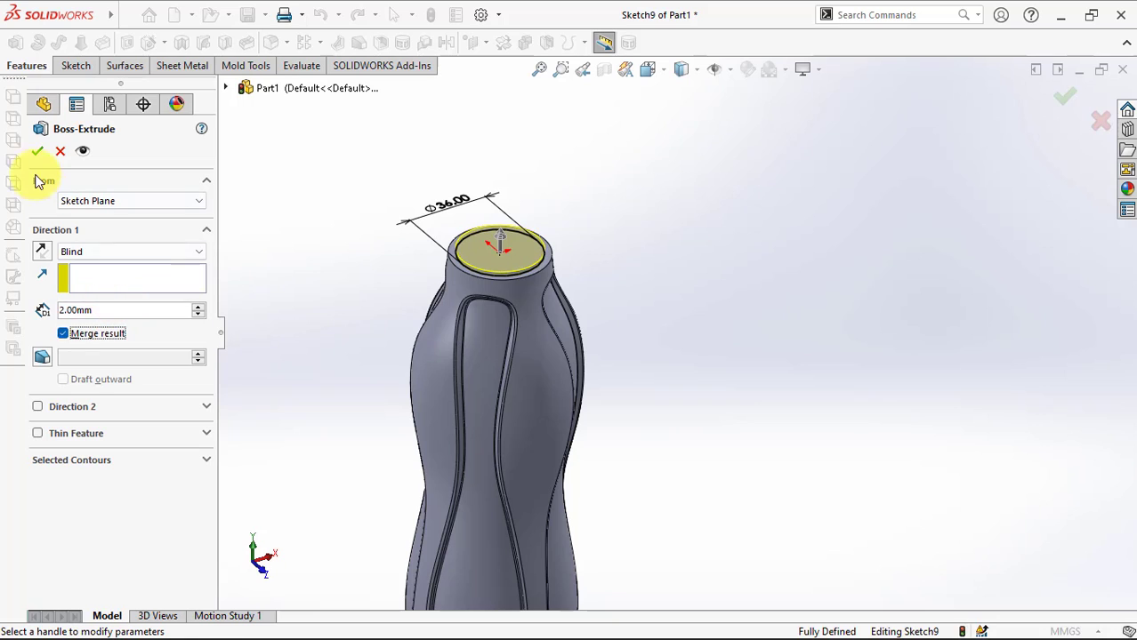
{"action": "left_click", "coordinate": [38, 152]}
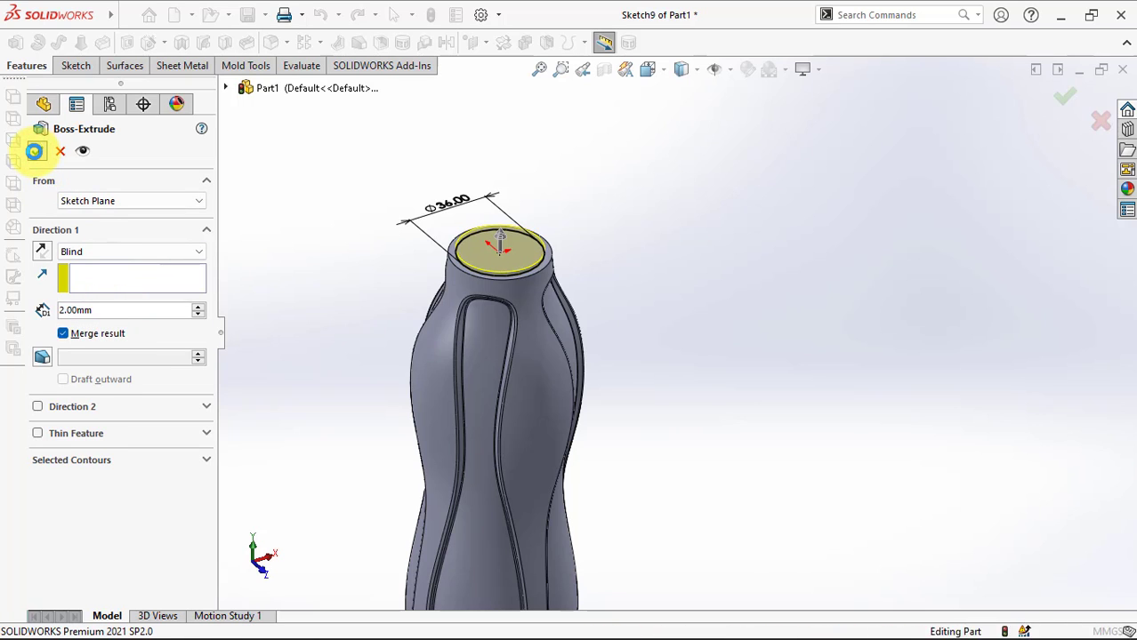
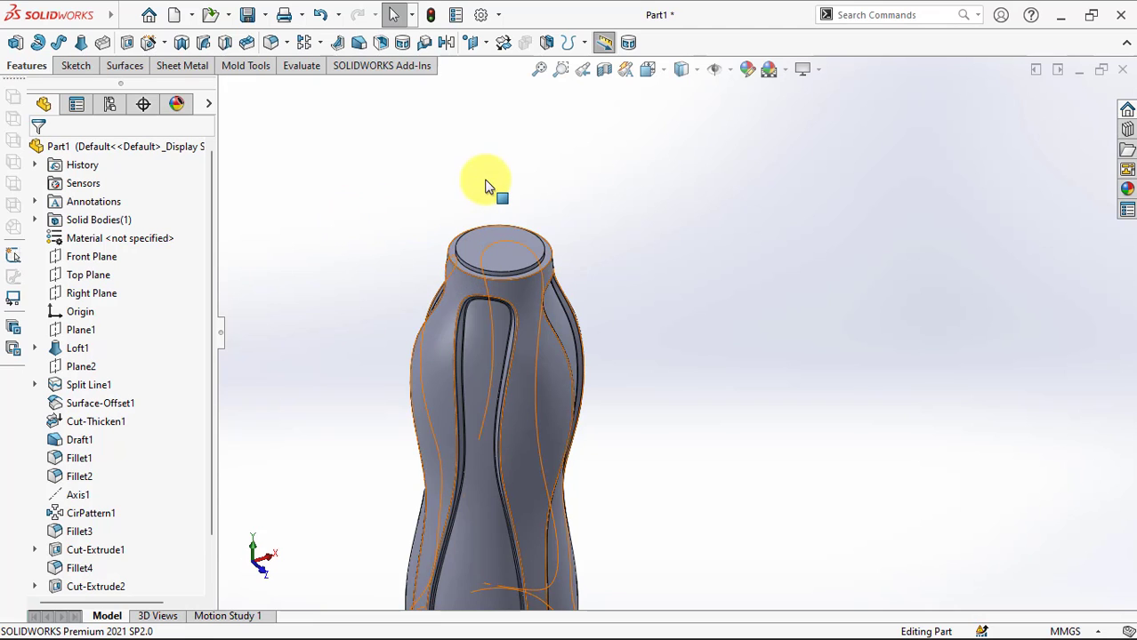
Step: Sketch on the bottle's top face a circle offset 1 mm inward from its outline
{"action": "scroll", "coordinate": [487, 182], "scroll_direction": "down", "scroll_amount": 2}
{"action": "left_click", "coordinate": [497, 211]}
{"action": "left_click", "coordinate": [569, 165]}
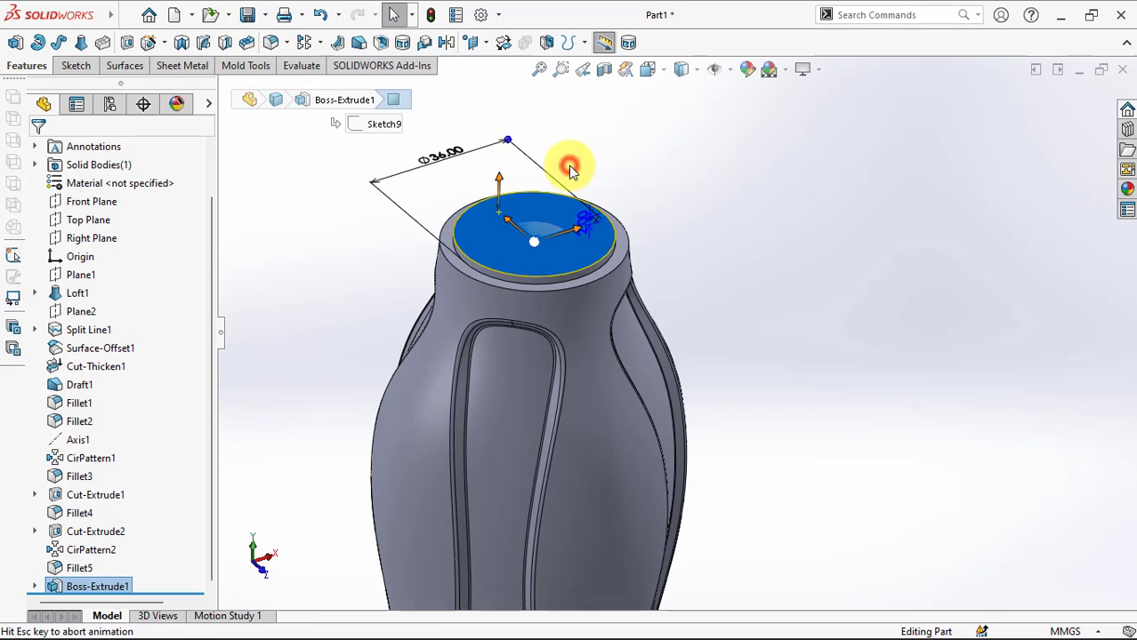
{"action": "left_click", "coordinate": [507, 42]}
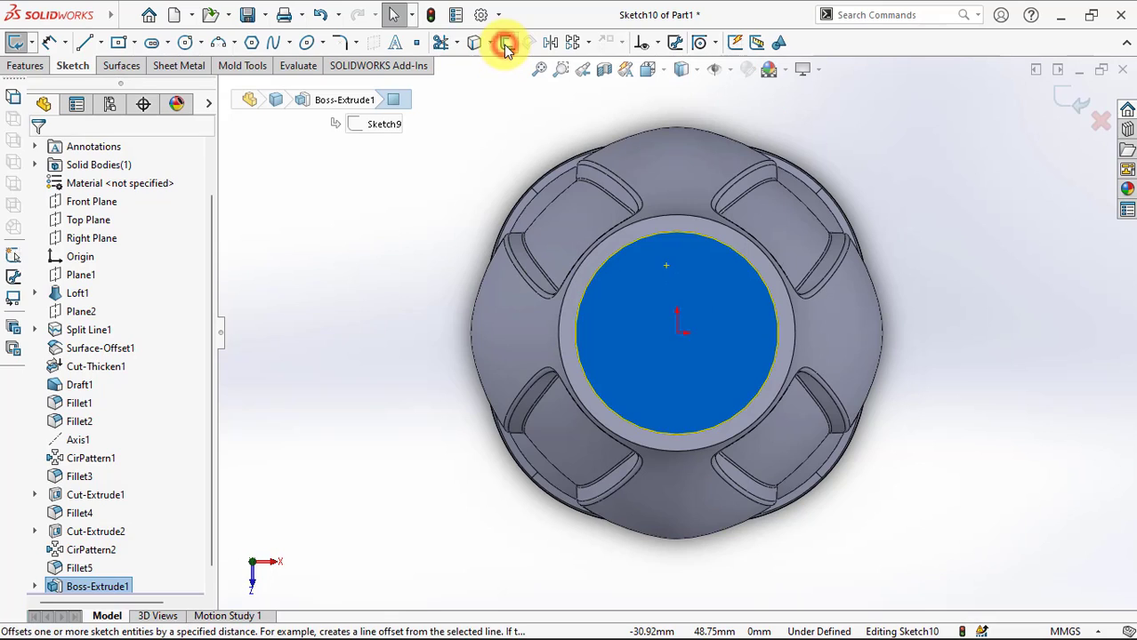
{"action": "type", "text": "1"}
{"action": "key", "text": "Return"}
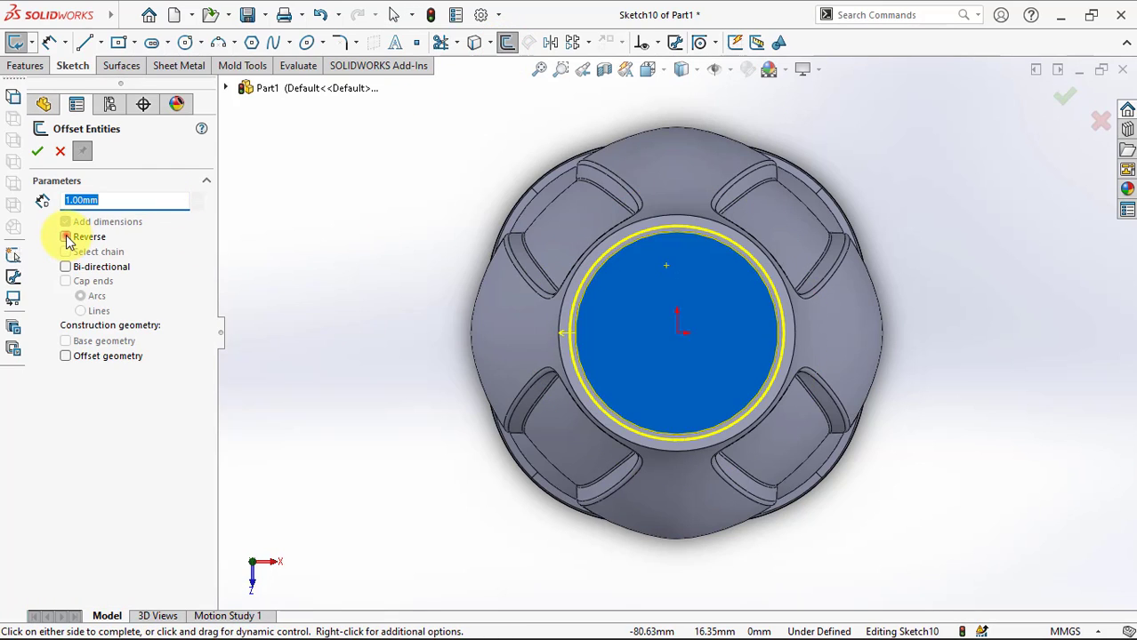
{"action": "left_click", "coordinate": [65, 237]}
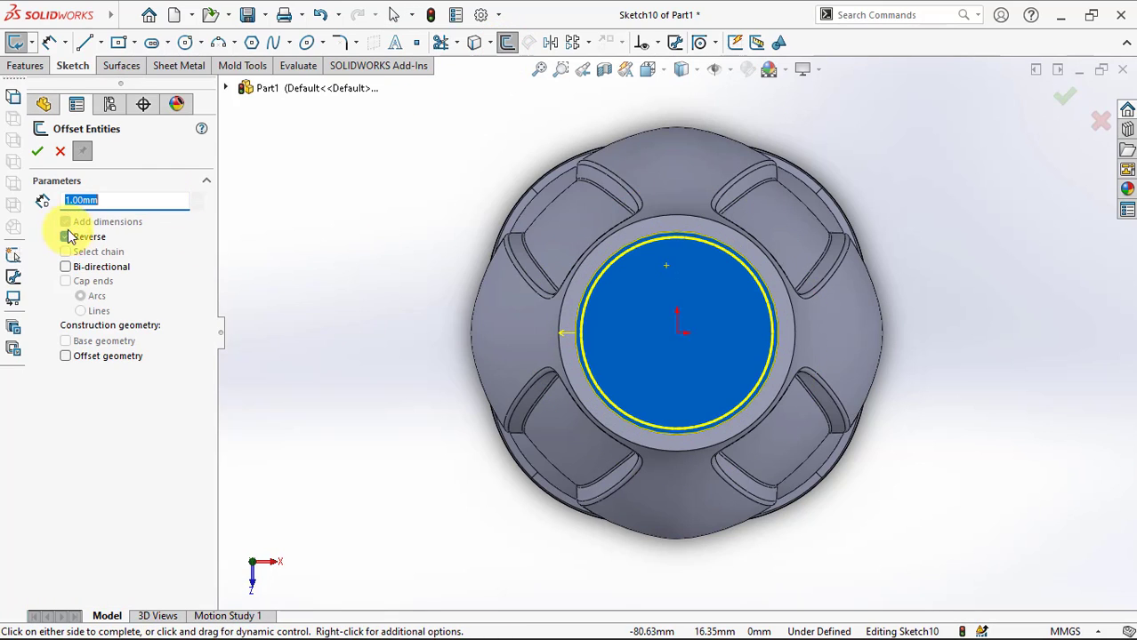
{"action": "left_click", "coordinate": [39, 156]}
Step: Extrude the offset circle 18 mm as a boss to form the neck
{"action": "left_click", "coordinate": [25, 65]}
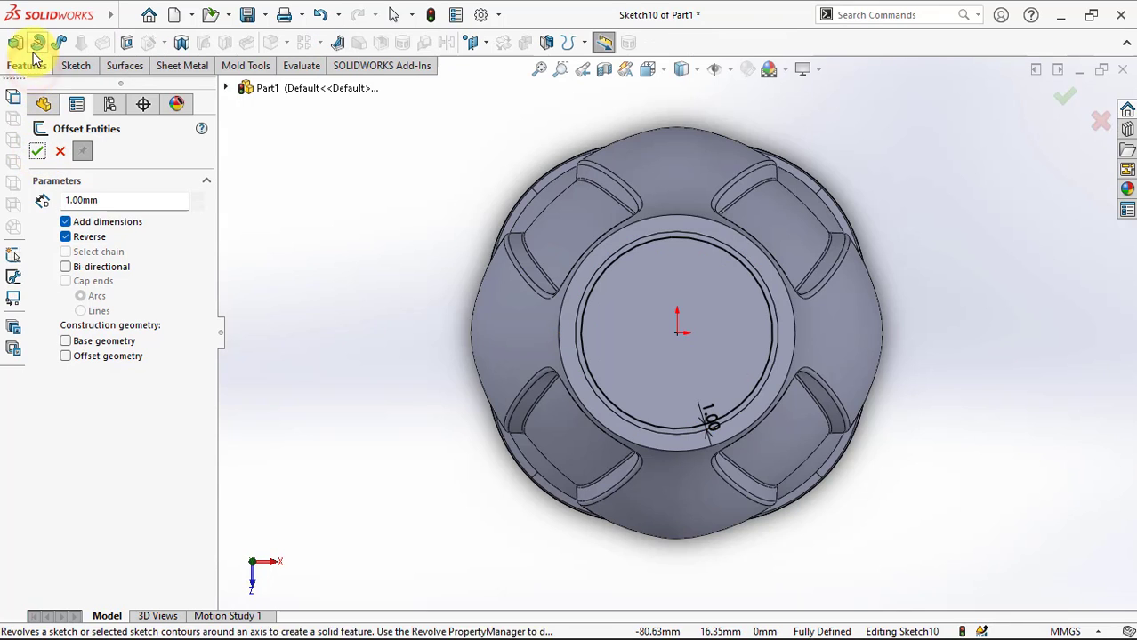
{"action": "left_click", "coordinate": [13, 43]}
{"action": "left_click", "coordinate": [119, 306]}
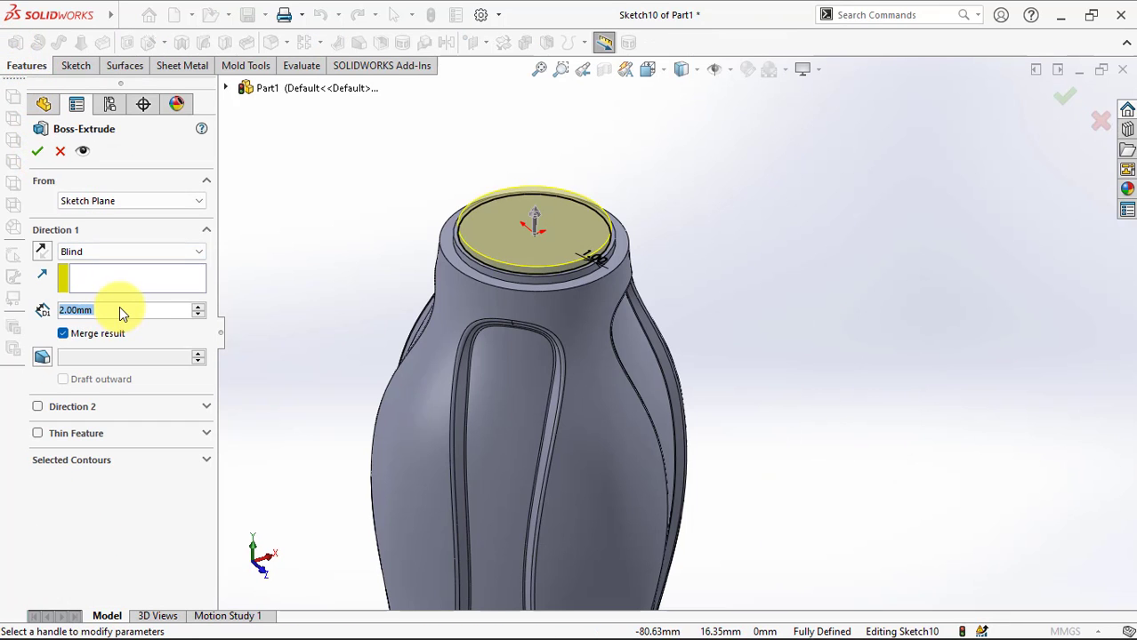
{"action": "type", "text": "18"}
{"action": "key", "text": "Return"}
{"action": "left_click", "coordinate": [37, 153]}
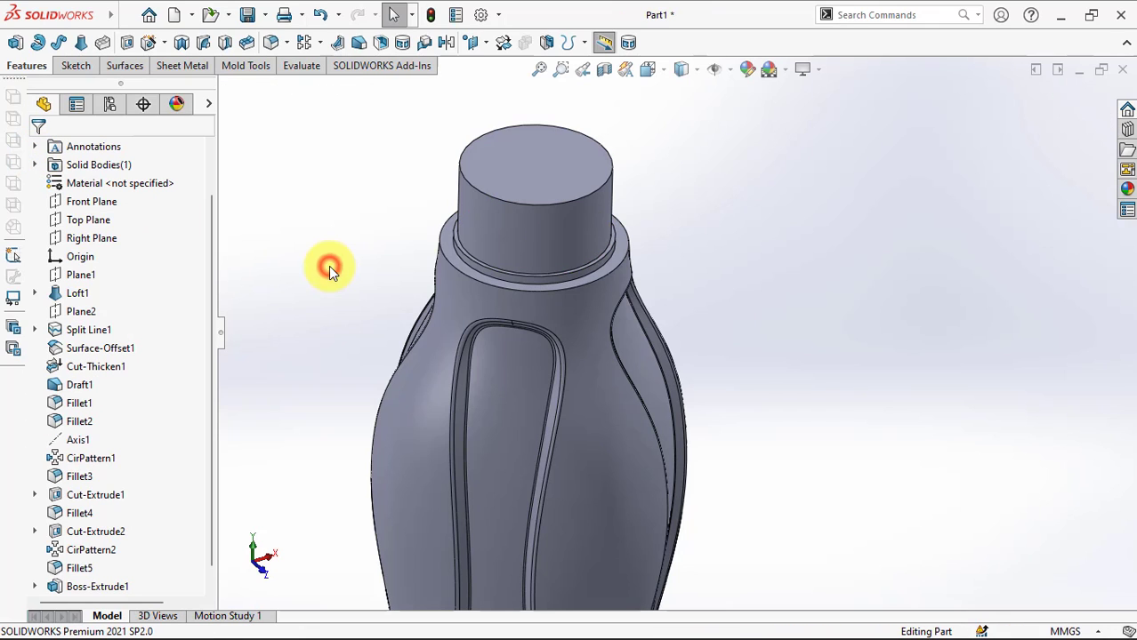
Step: Fillet the ring edge at the neck's base with a 1 mm radius
{"action": "left_click", "coordinate": [272, 45]}
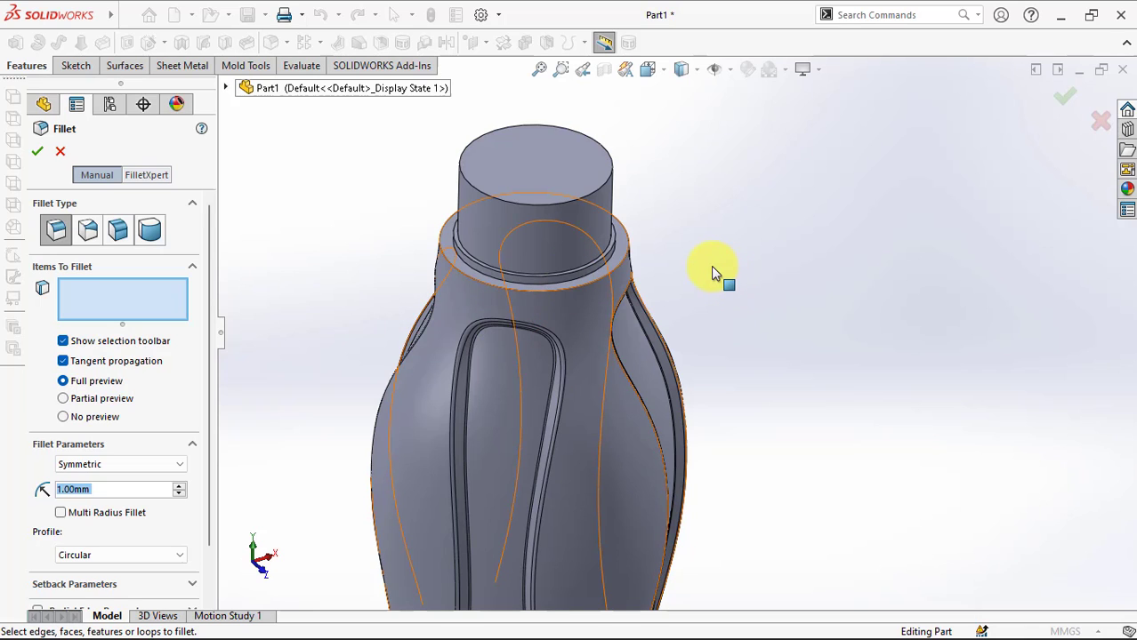
{"action": "scroll", "coordinate": [710, 271], "scroll_direction": "down", "scroll_amount": 2}
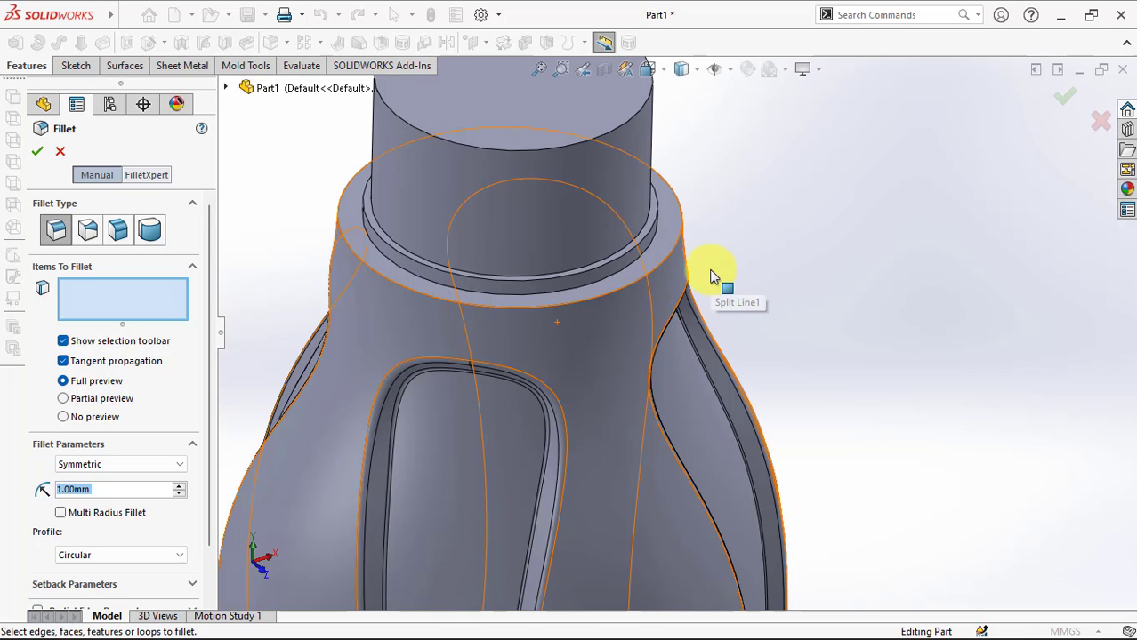
{"action": "left_click", "coordinate": [625, 253]}
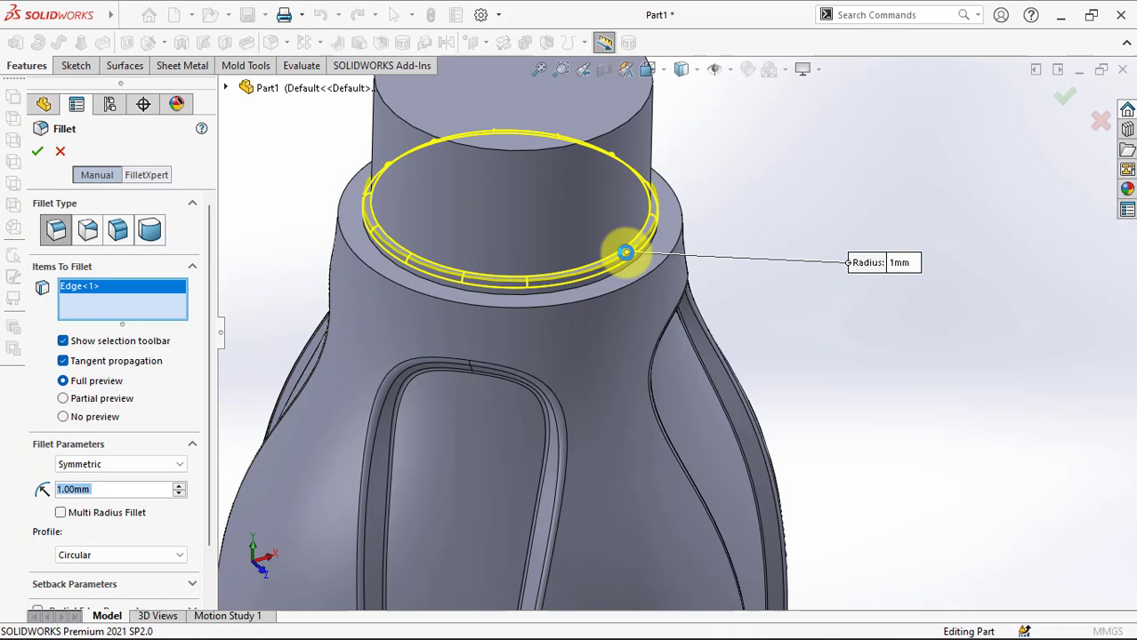
{"action": "key", "text": "Return"}
{"action": "left_click", "coordinate": [774, 210]}
Step: Fillet the shoulder ring's outer rim with a 2 mm radius
{"action": "left_click", "coordinate": [271, 42]}
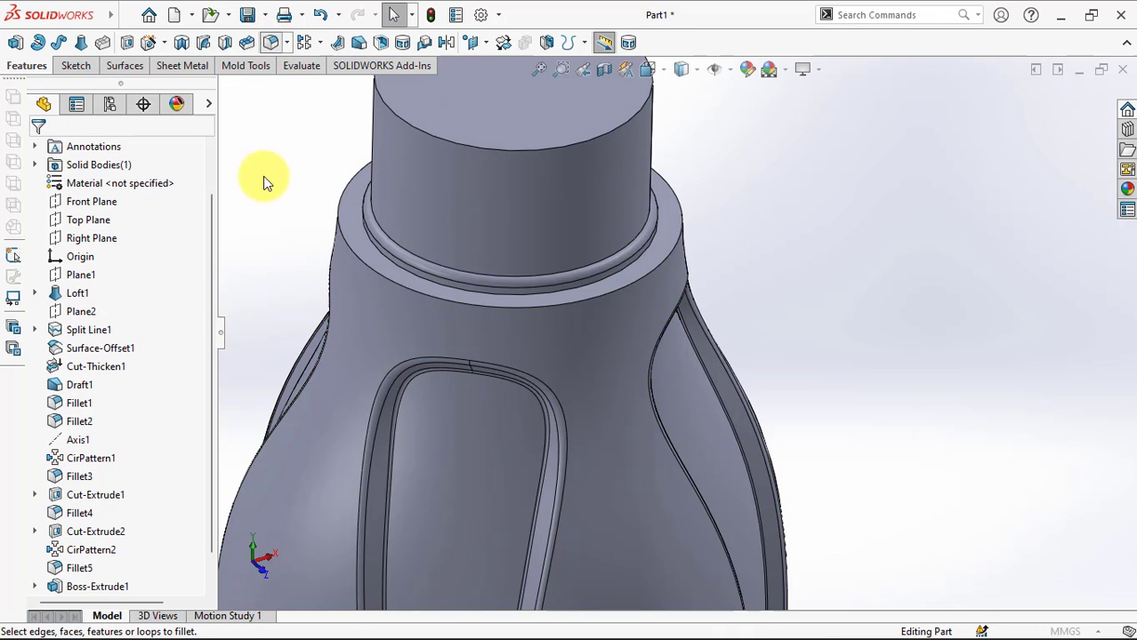
{"action": "type", "text": "2"}
{"action": "key", "text": "Return"}
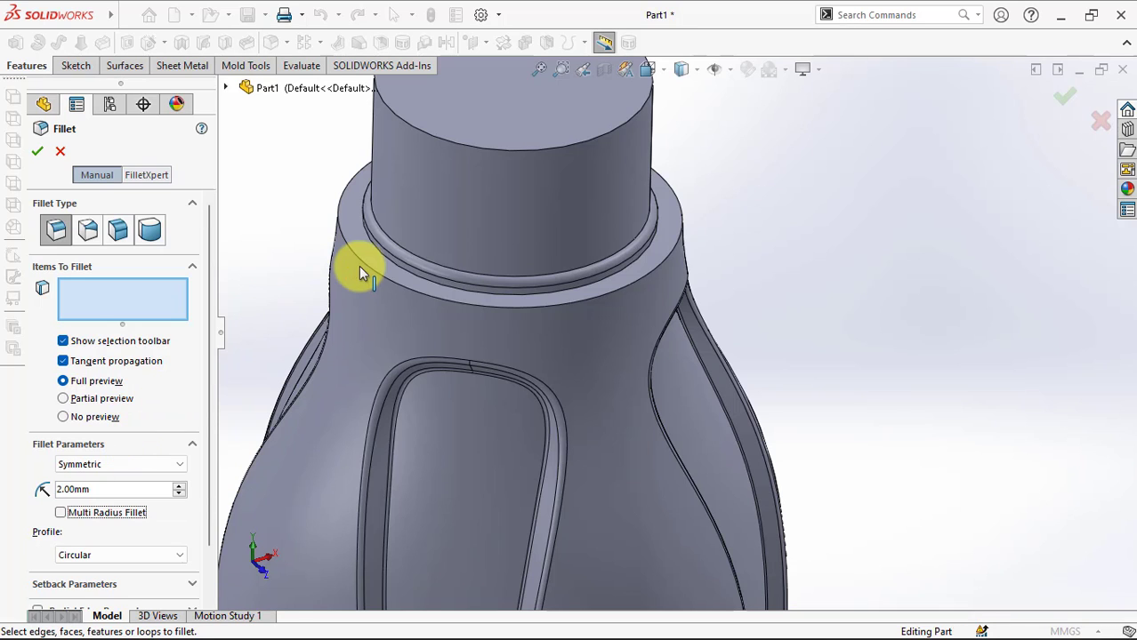
{"action": "left_click", "coordinate": [362, 261]}
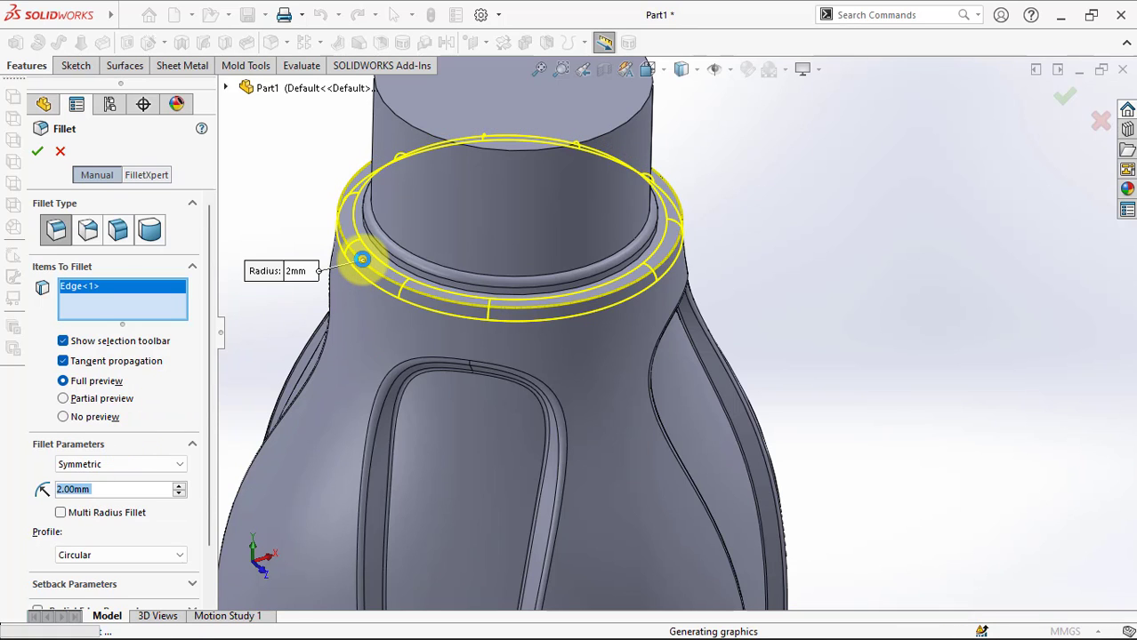
{"action": "key", "text": "Return"}
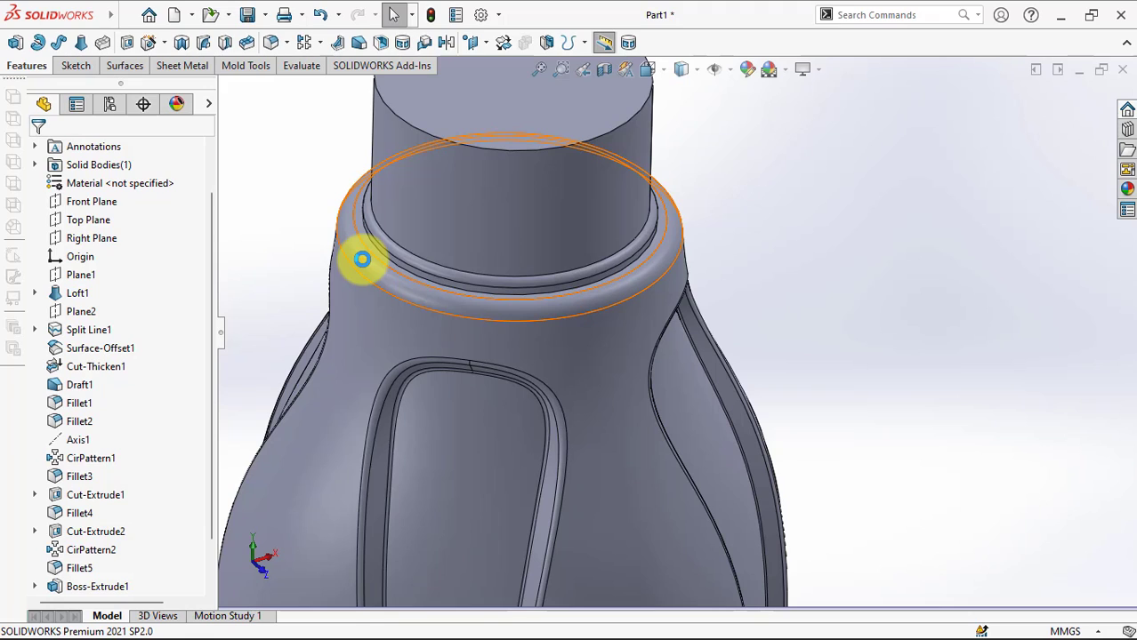
{"action": "left_click", "coordinate": [280, 231]}
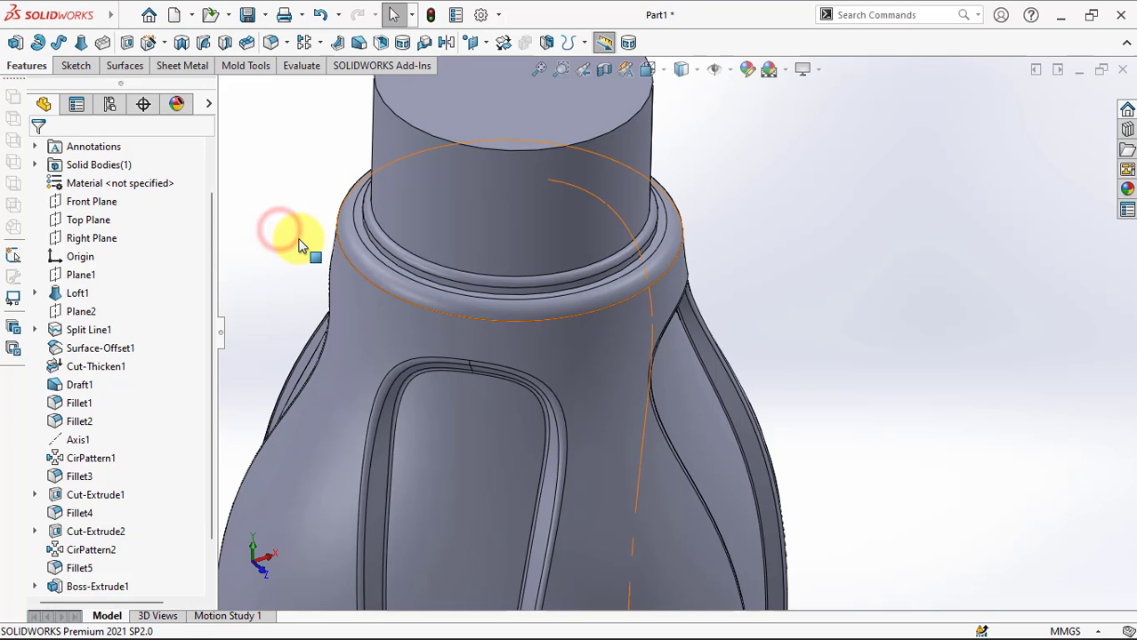
Step: Create reference plane Plane3 offset 7.5 mm below the neck's top face
{"action": "key", "text": "z"}
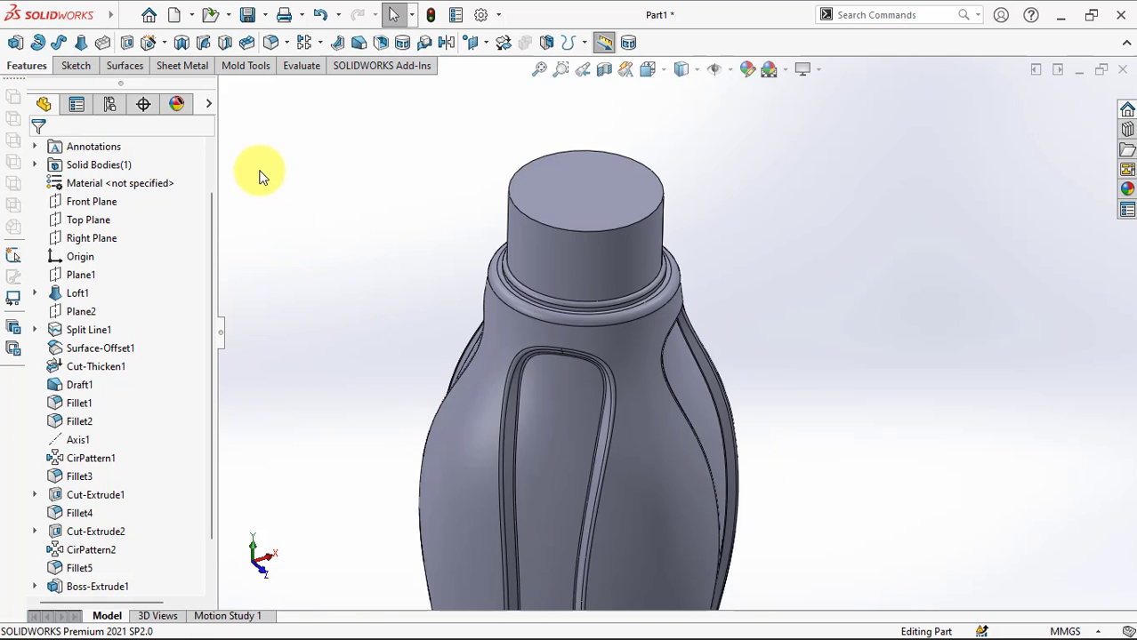
{"action": "left_click", "coordinate": [478, 51]}
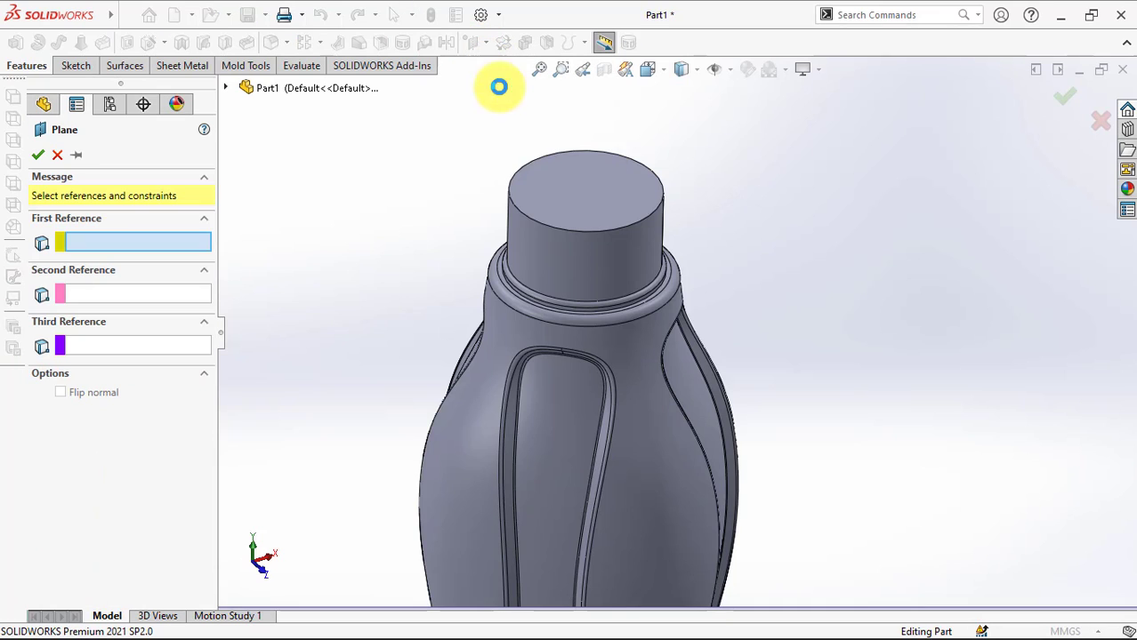
{"action": "left_click", "coordinate": [542, 197]}
{"action": "type", "text": "7.5"}
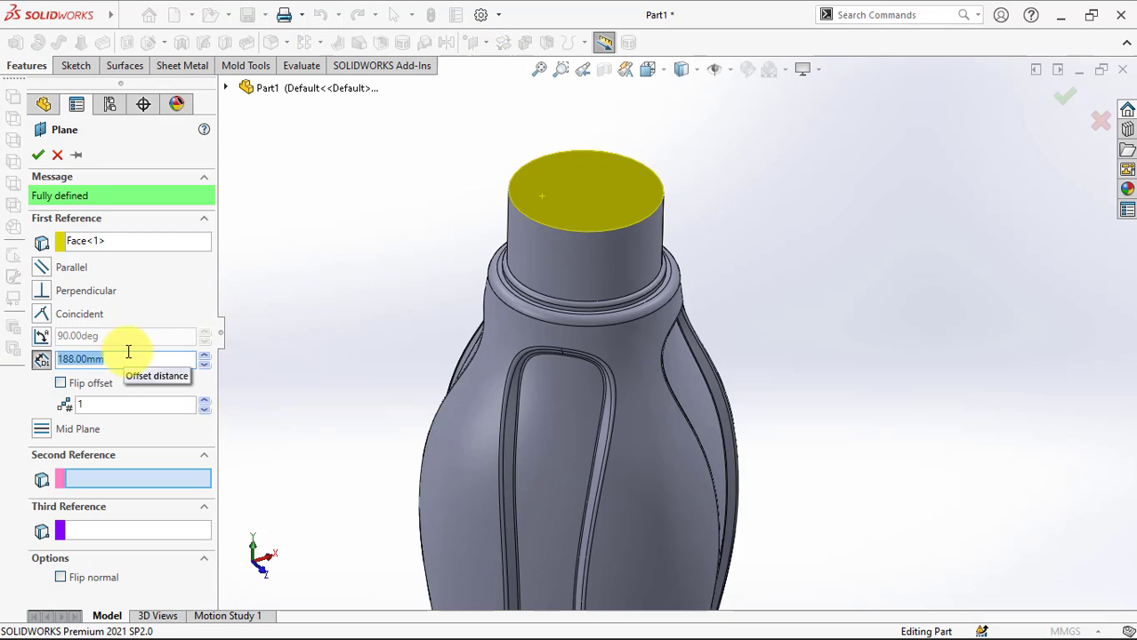
{"action": "left_click", "coordinate": [60, 383]}
{"action": "left_click", "coordinate": [36, 156]}
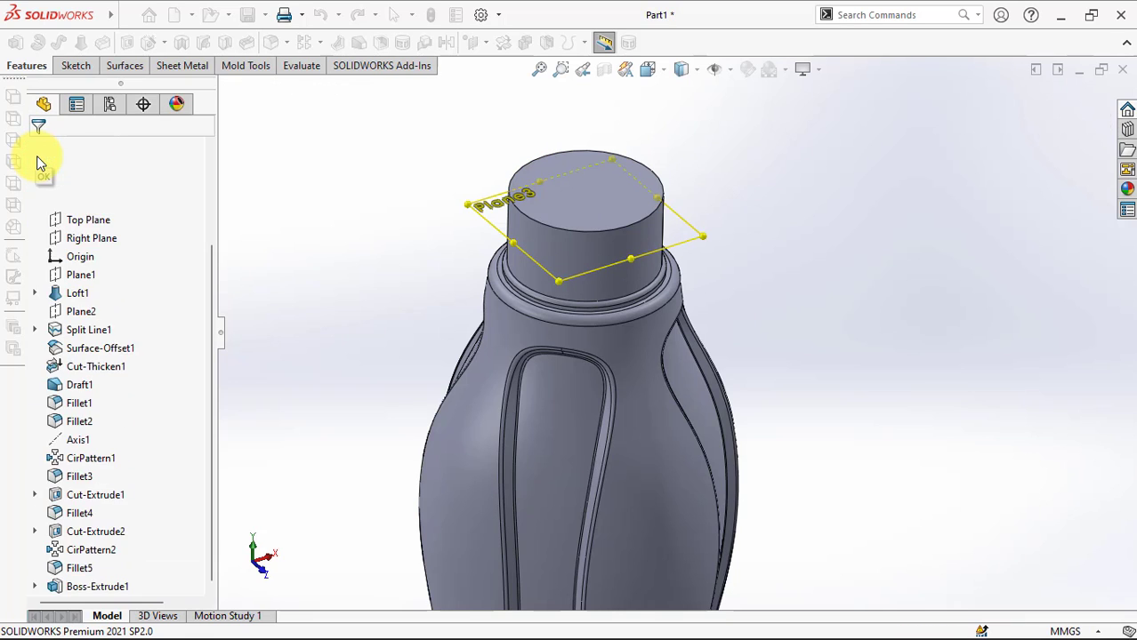
Step: Start a helix on Plane3 with its circle offset 1 mm inside the neck
{"action": "left_click", "coordinate": [586, 45]}
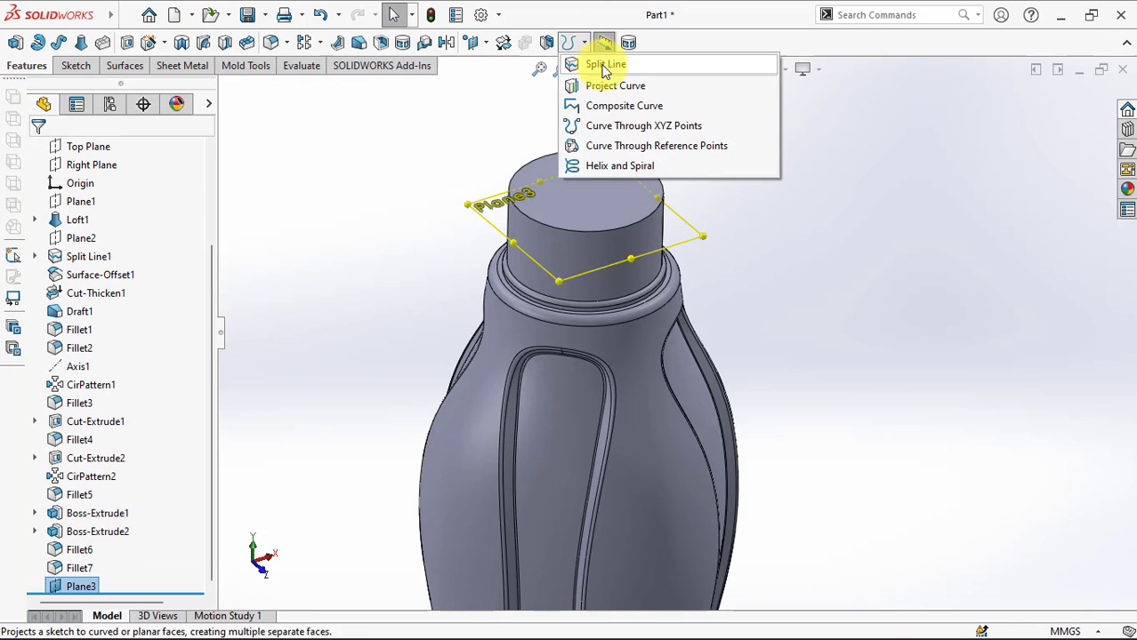
{"action": "left_click", "coordinate": [637, 168]}
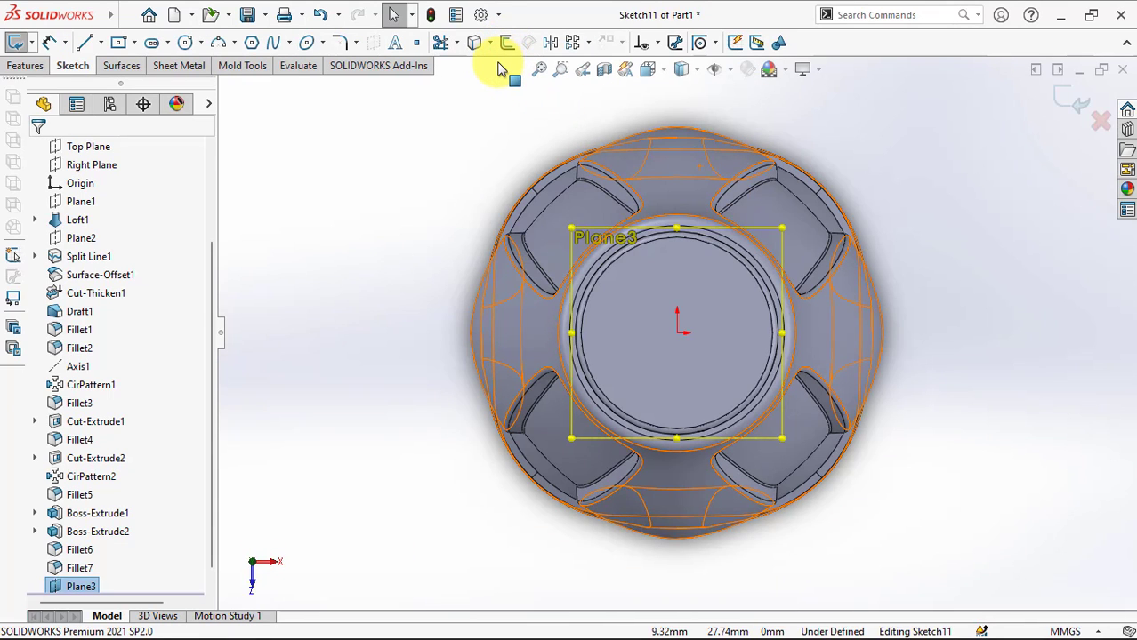
{"action": "left_click", "coordinate": [506, 46]}
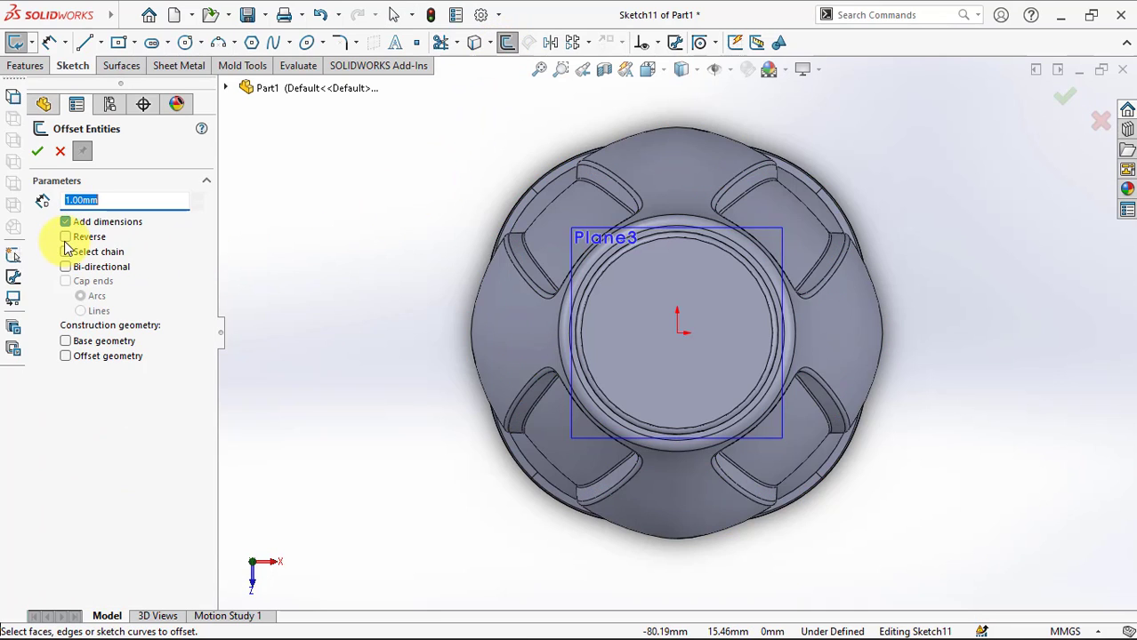
{"action": "left_click", "coordinate": [629, 303]}
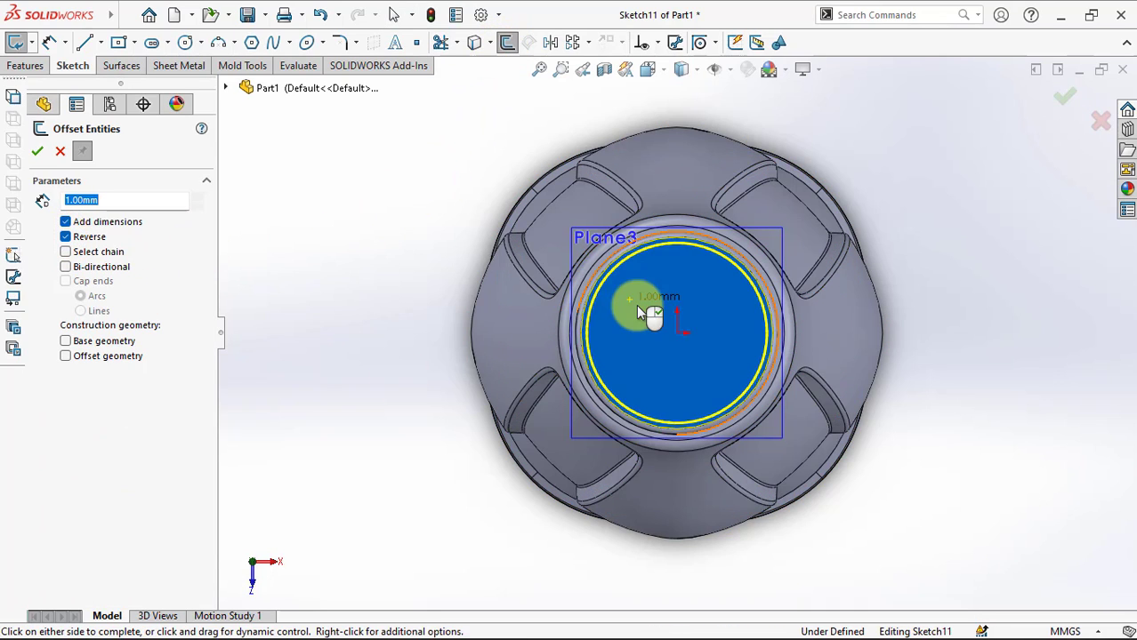
{"action": "mouse_move", "coordinate": [350, 260]}
{"action": "middle_mouse_down"}
{"action": "mouse_move", "coordinate": [419, 243]}
{"action": "mouse_move", "coordinate": [426, 203]}
{"action": "middle_mouse_up"}
{"action": "left_click", "coordinate": [37, 152]}
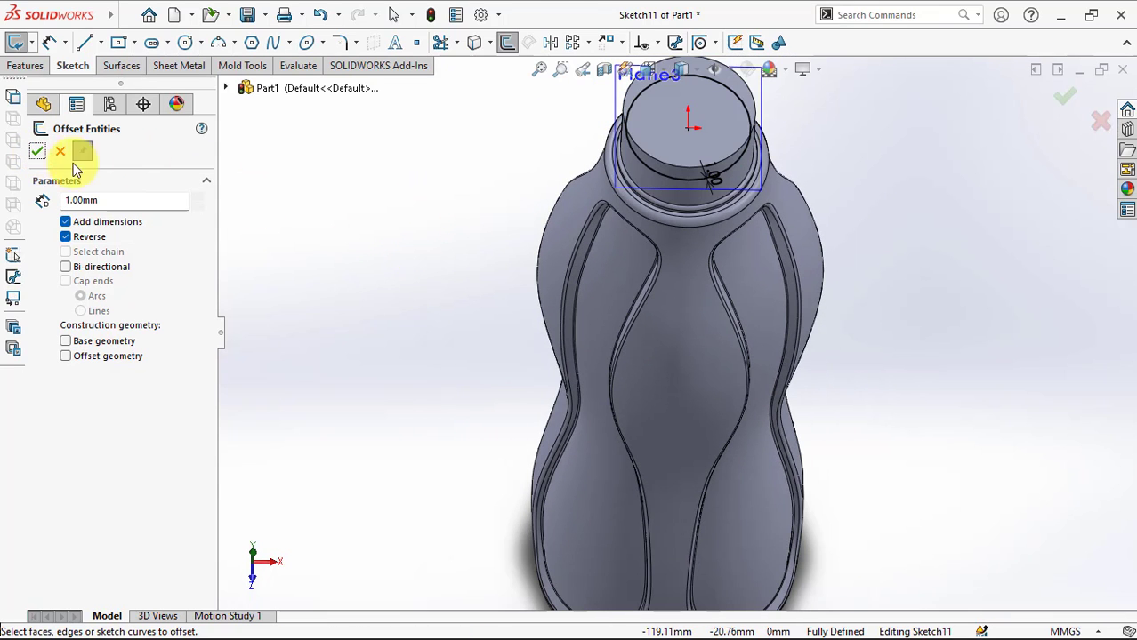
{"action": "left_click", "coordinate": [1066, 94]}
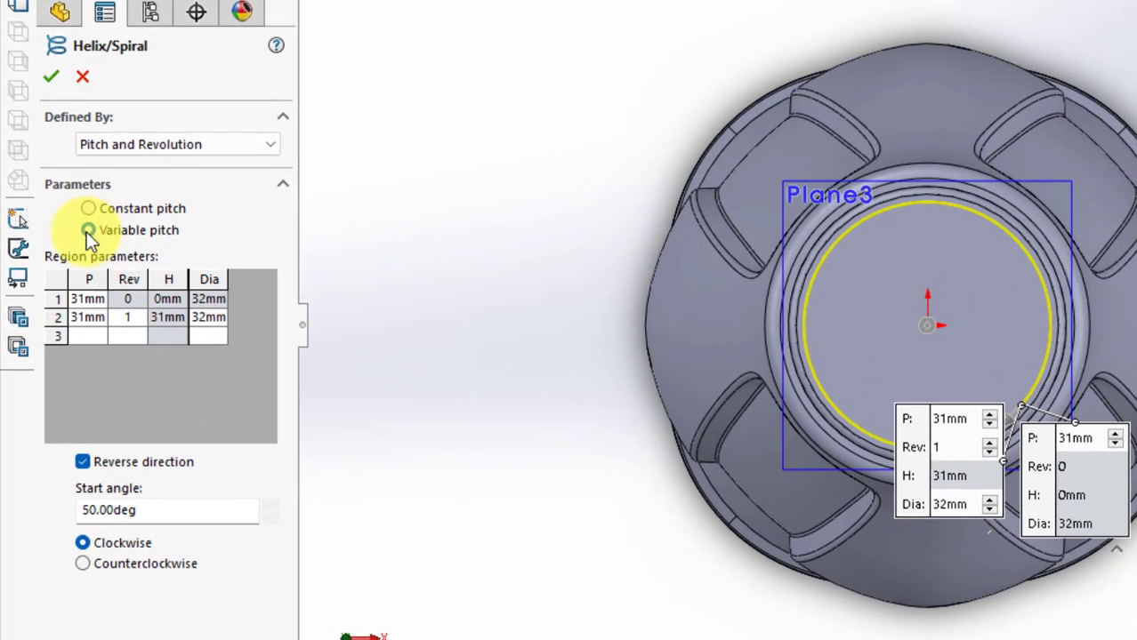
Step: Make the helix variable pitch: 3 mm pitch, region 2 at 0.1 rev and 34 mm, region 3 at 2.2 rev
{"action": "left_click", "coordinate": [88, 231]}
{"action": "left_click", "coordinate": [94, 305]}
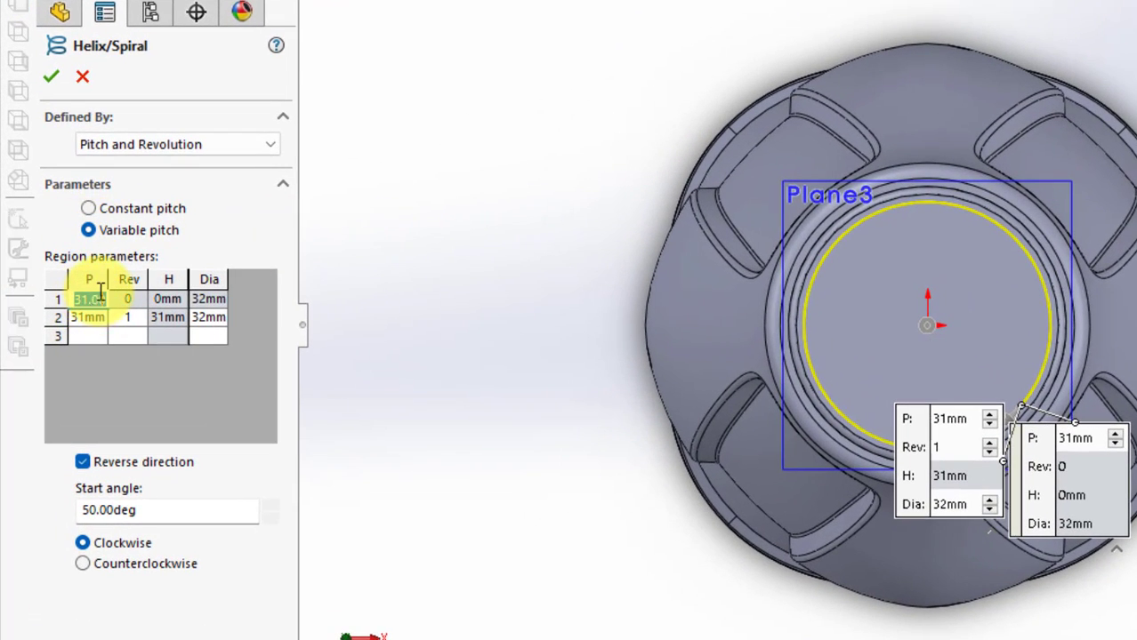
{"action": "type", "text": "3"}
{"action": "key", "text": "Return"}
{"action": "type", "text": "3"}
{"action": "key", "text": "Tab"}
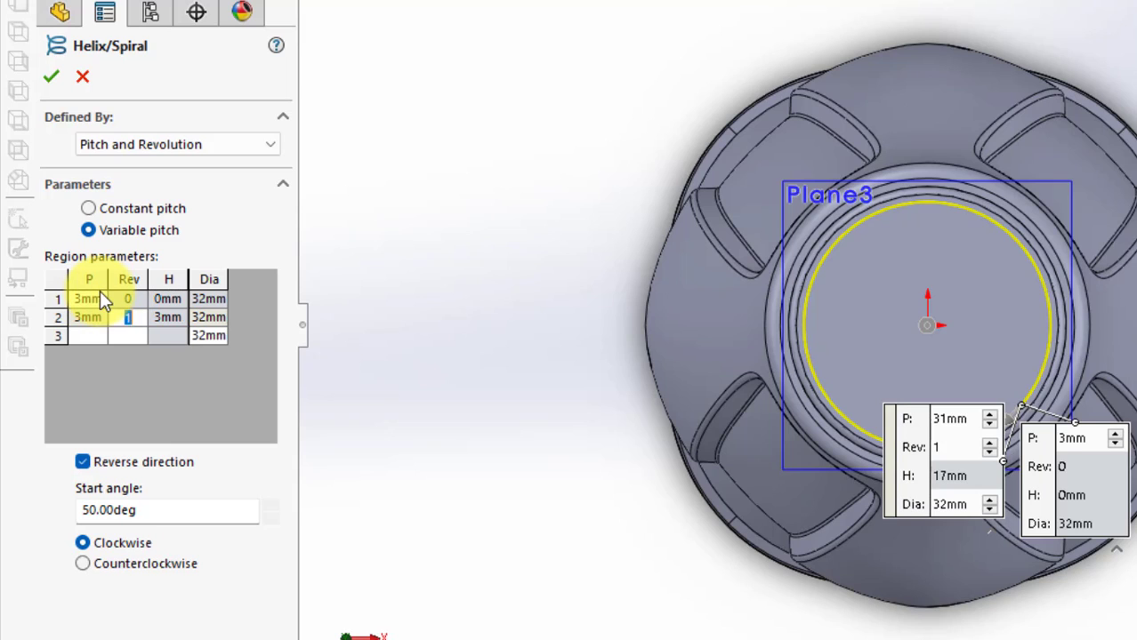
{"action": "type", "text": "0."}
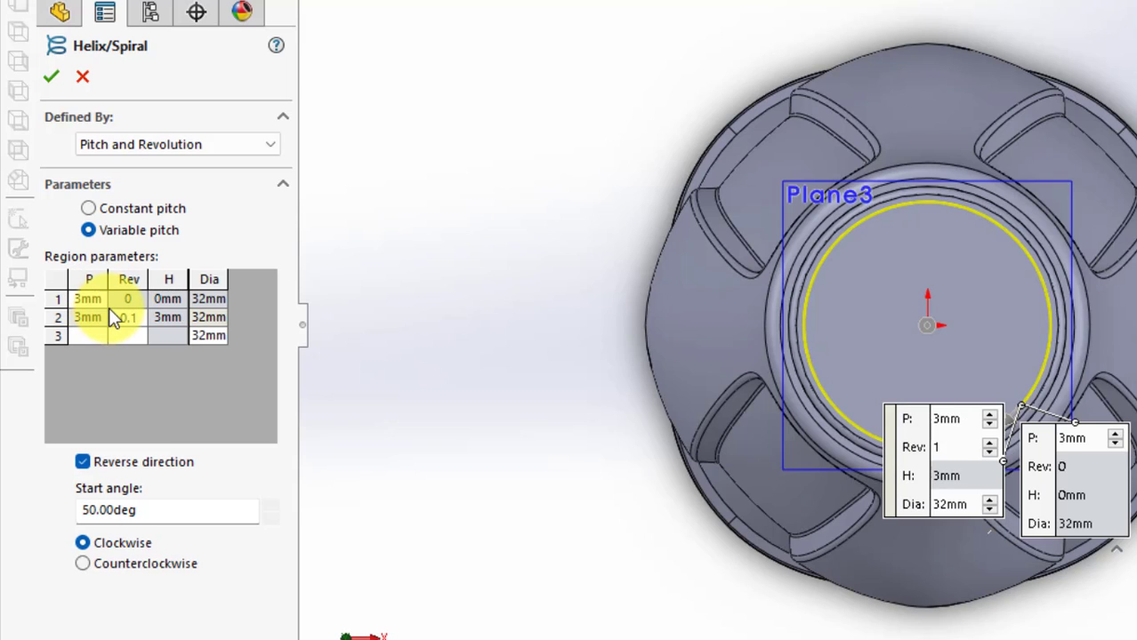
{"action": "key", "text": "Tab"}
{"action": "type", "text": "34"}
{"action": "key", "text": "Tab"}
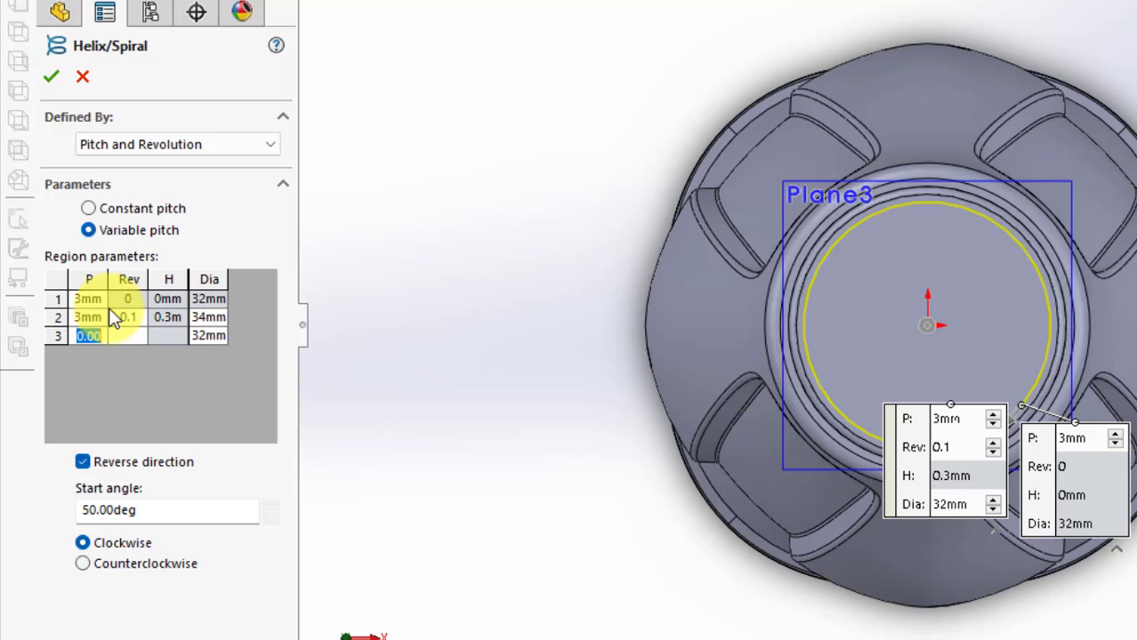
{"action": "type", "text": "3mm"}
{"action": "key", "text": "Tab"}
{"action": "type", "text": "2.2"}
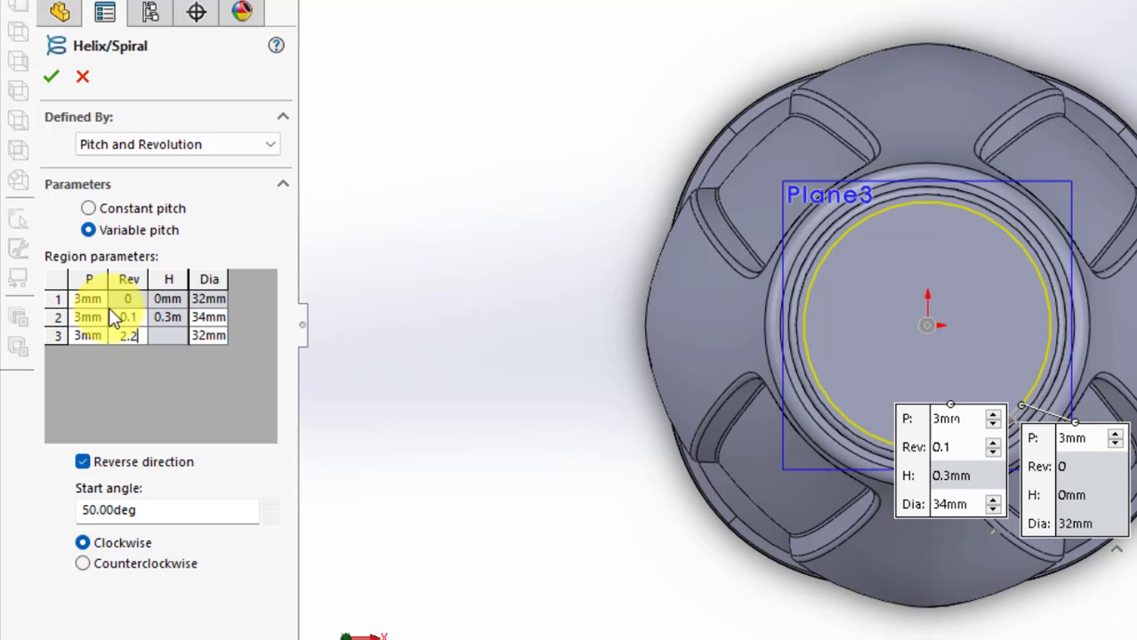
{"action": "key", "text": "Tab"}
{"action": "key", "text": "Tab"}
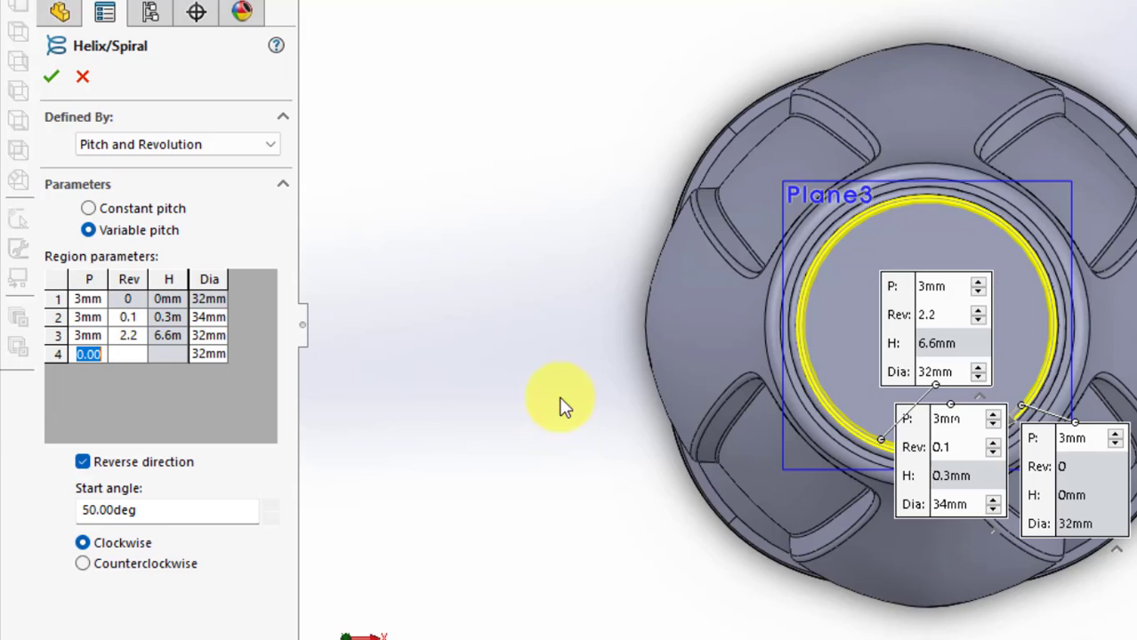
Step: Give the fourth region 3 mm pitch and 2.3 revolutions, and the third region 34 mm diameter
{"action": "mouse_move", "coordinate": [560, 406]}
{"action": "middle_mouse_down"}
{"action": "mouse_move", "coordinate": [563, 322]}
{"action": "mouse_move", "coordinate": [975, 141]}
{"action": "mouse_move", "coordinate": [977, 102]}
{"action": "middle_mouse_up"}
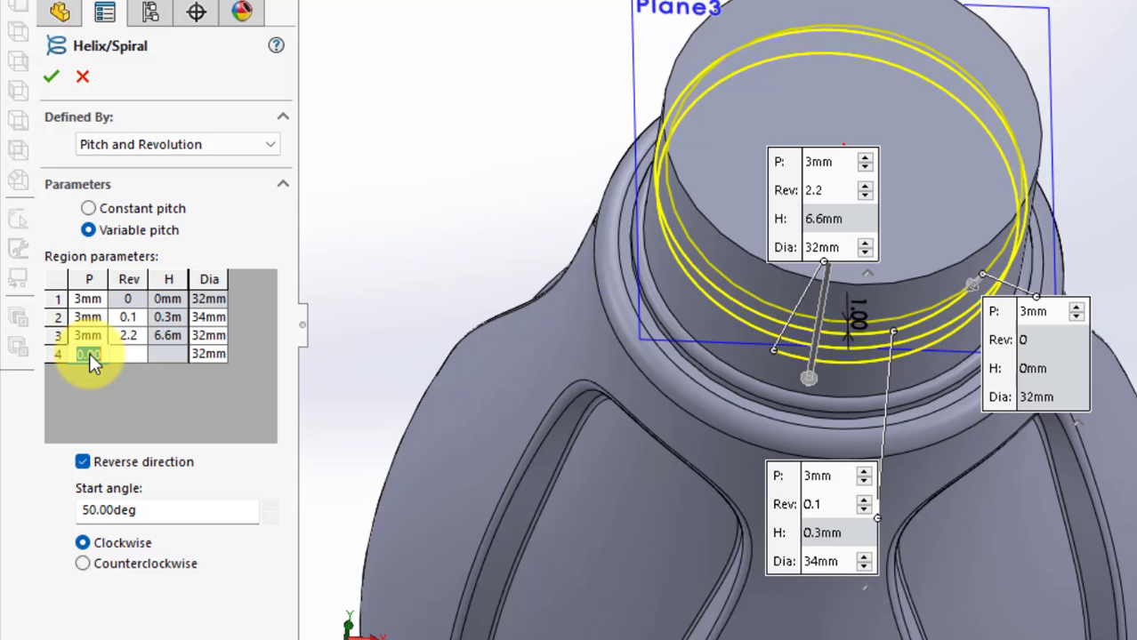
{"action": "type", "text": "3"}
{"action": "key", "text": "Tab"}
{"action": "type", "text": "2,3"}
{"action": "key", "text": "Return"}
{"action": "left_click", "coordinate": [202, 338]}
{"action": "left_click", "coordinate": [205, 339]}
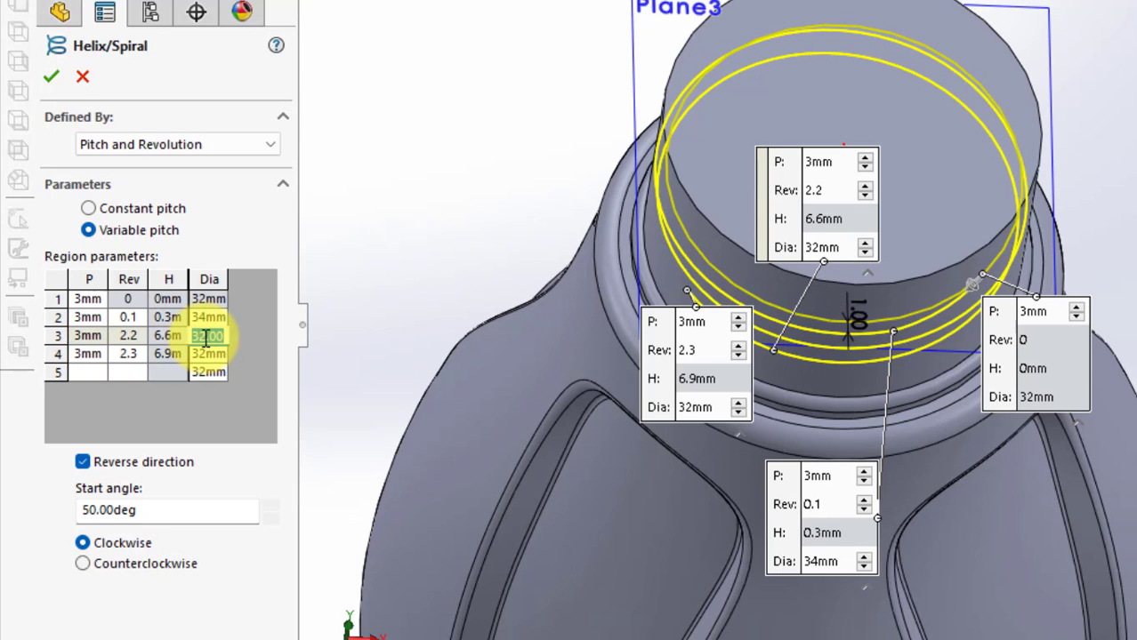
{"action": "type", "text": "34"}
{"action": "key", "text": "Tab"}
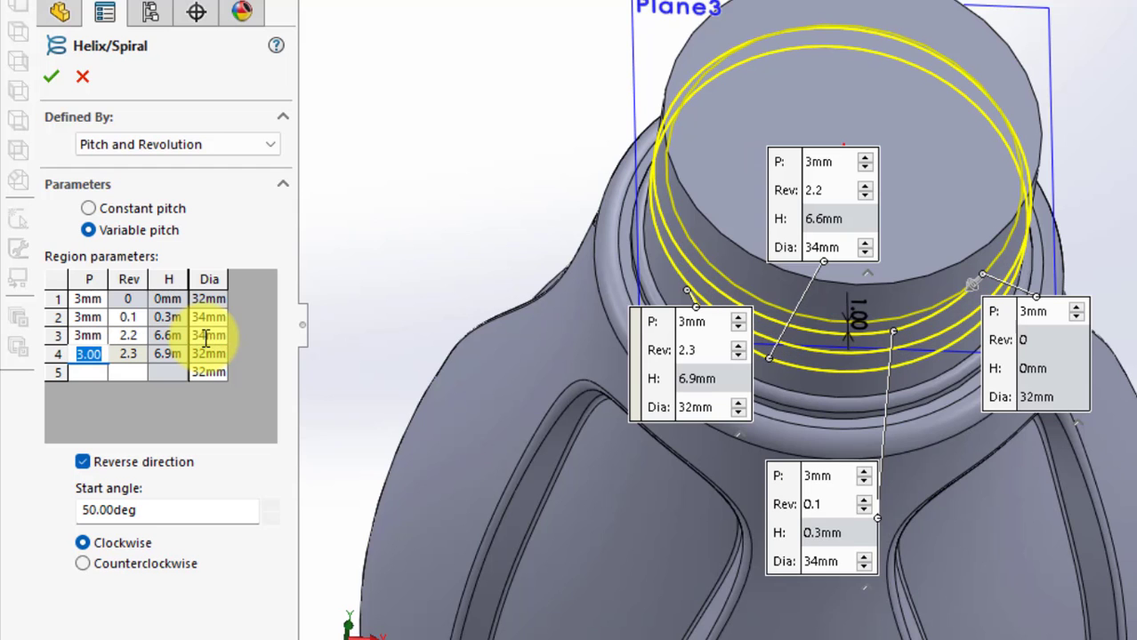
Step: View the helix from the top and move the region callouts clear of it
{"action": "middle_click_drag", "start_coordinate": [433, 263], "coordinate": [456, 254]}
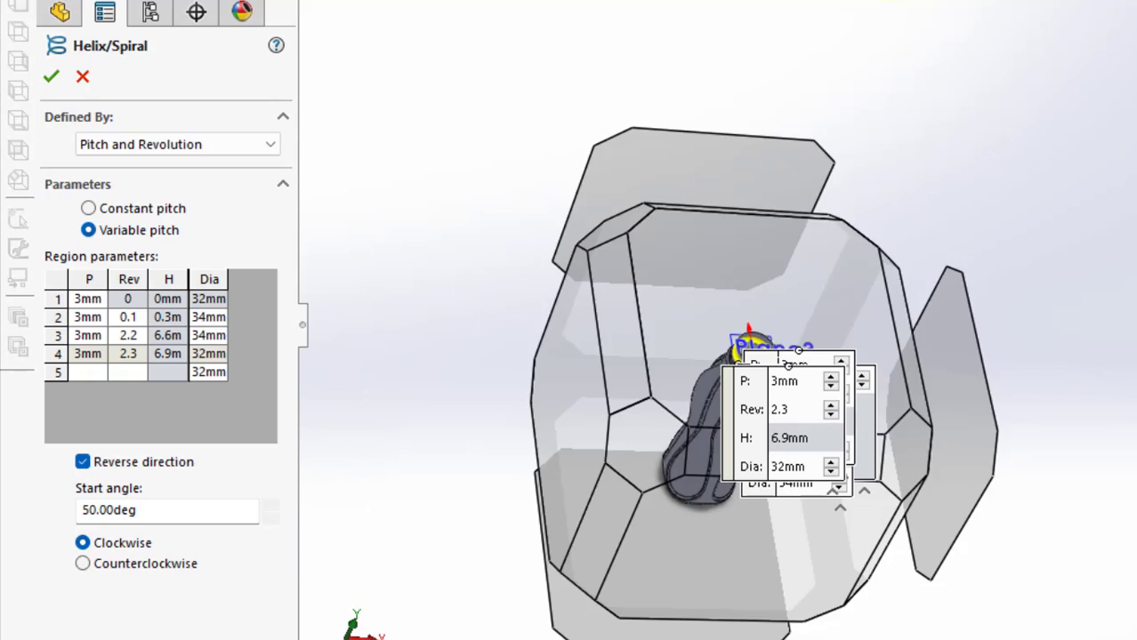
{"action": "key", "text": "ctrl+8"}
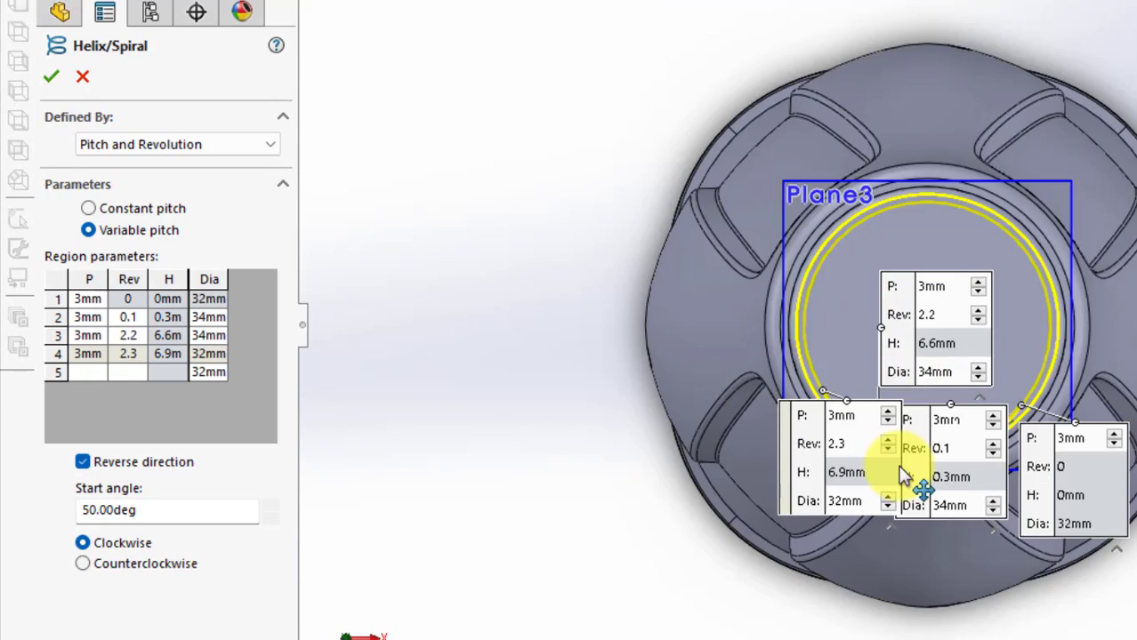
{"action": "scroll", "coordinate": [832, 418], "scroll_direction": "down", "scroll_amount": 2}
{"action": "scroll", "coordinate": [827, 431], "scroll_direction": "down", "scroll_amount": 2}
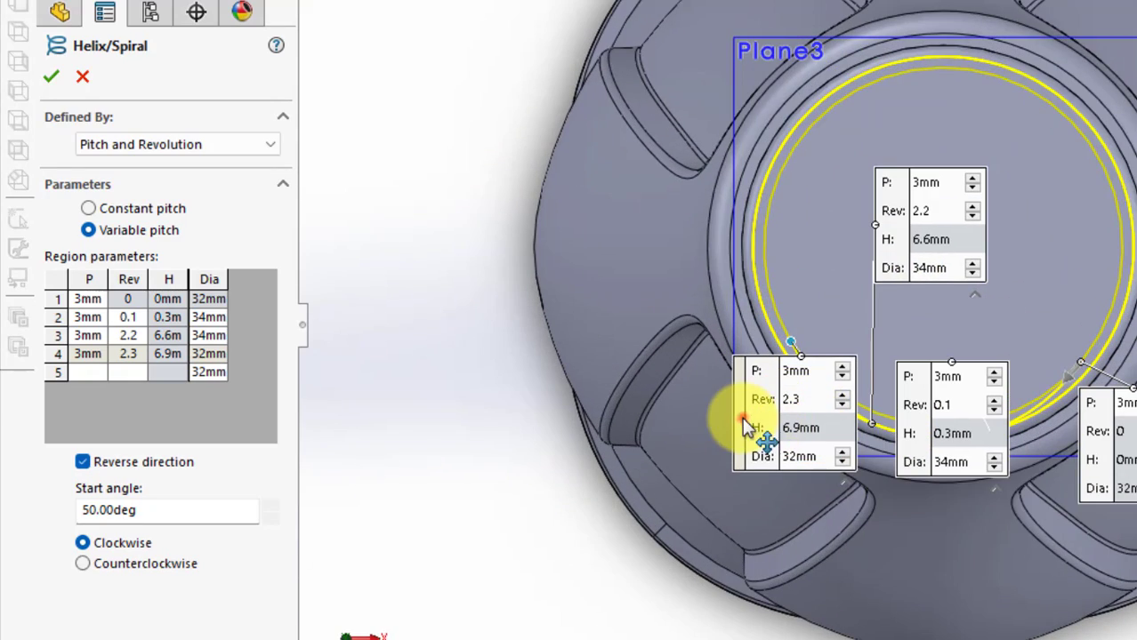
{"action": "left_click_drag", "start_coordinate": [746, 426], "coordinate": [540, 452]}
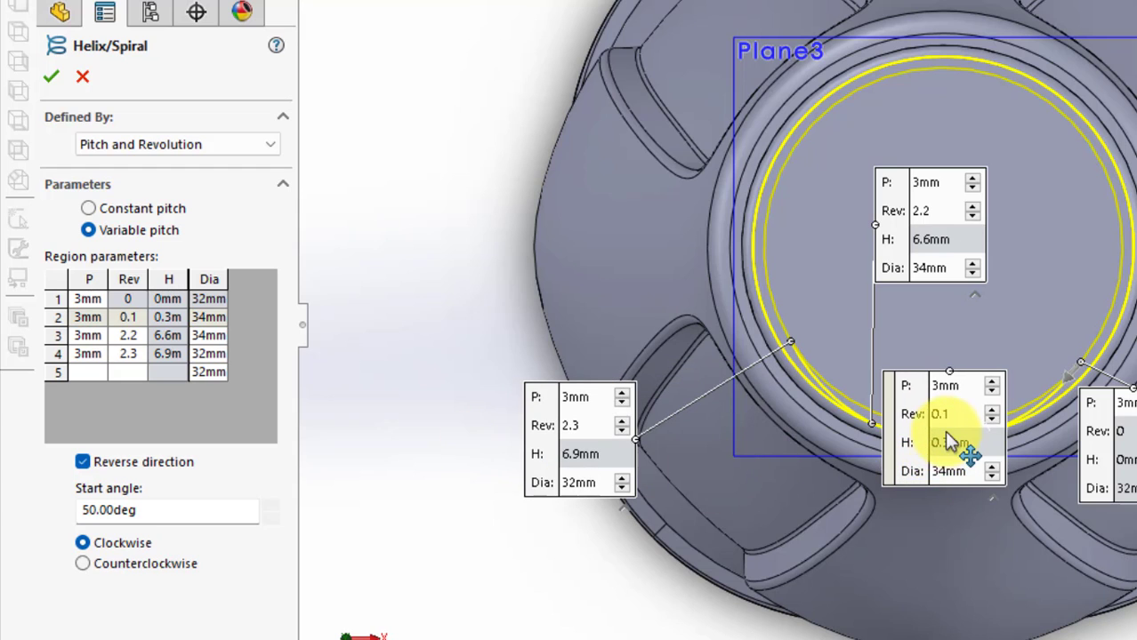
{"action": "left_click_drag", "start_coordinate": [952, 443], "coordinate": [914, 589]}
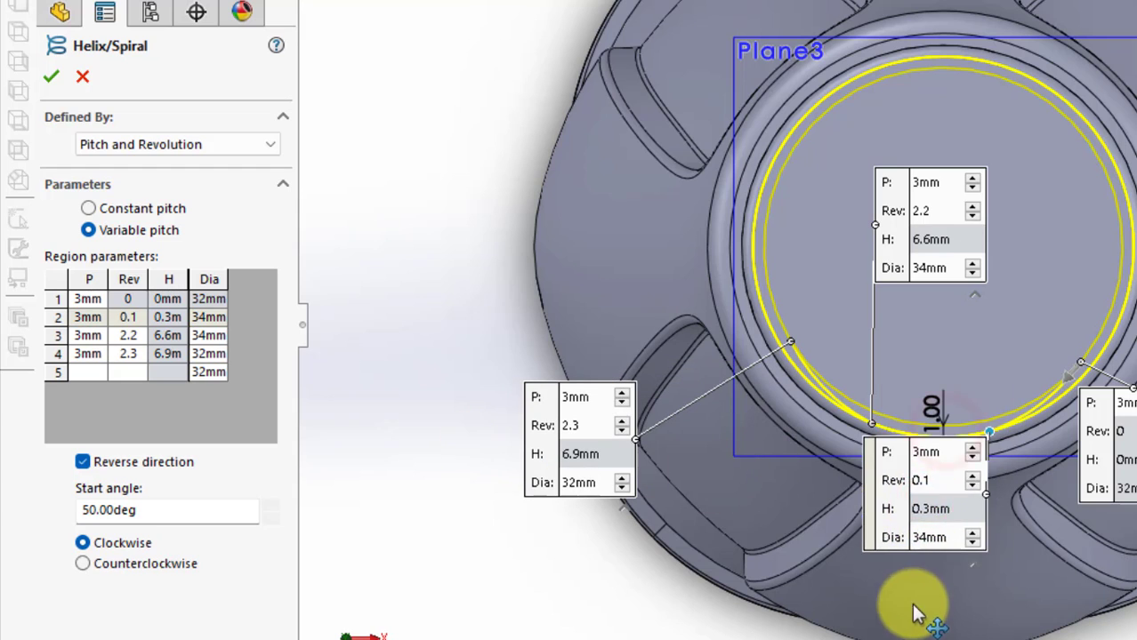
Step: Set the helix start angle to 55° and create Helix/Spiral1
{"action": "right_click", "coordinate": [160, 509]}
{"action": "left_click_drag", "start_coordinate": [152, 515], "coordinate": [55, 520]}
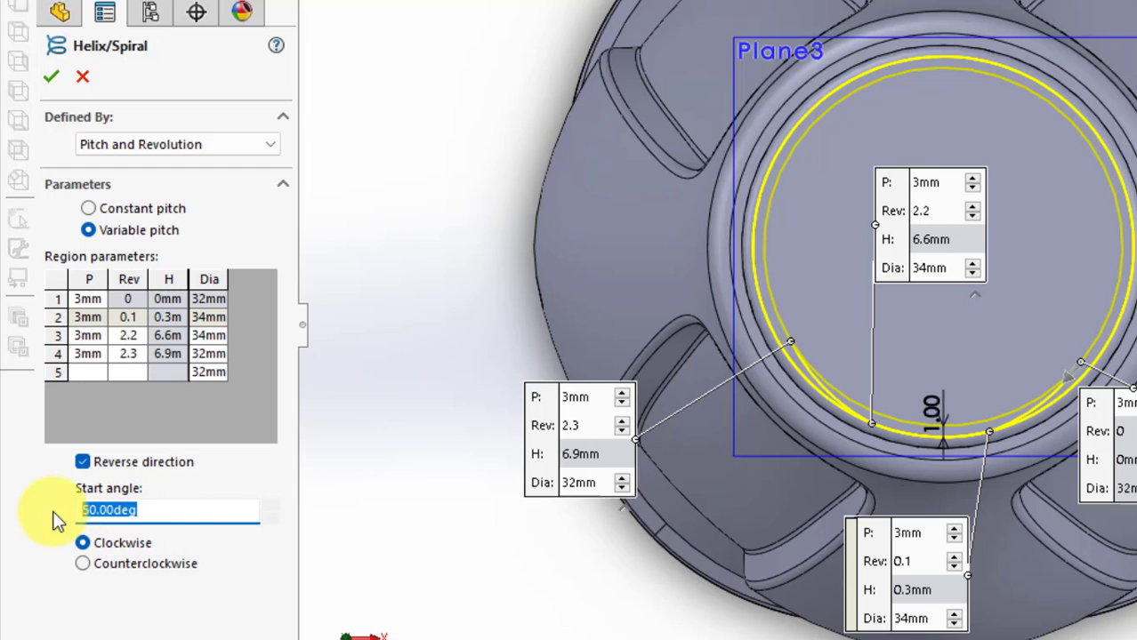
{"action": "type", "text": "55"}
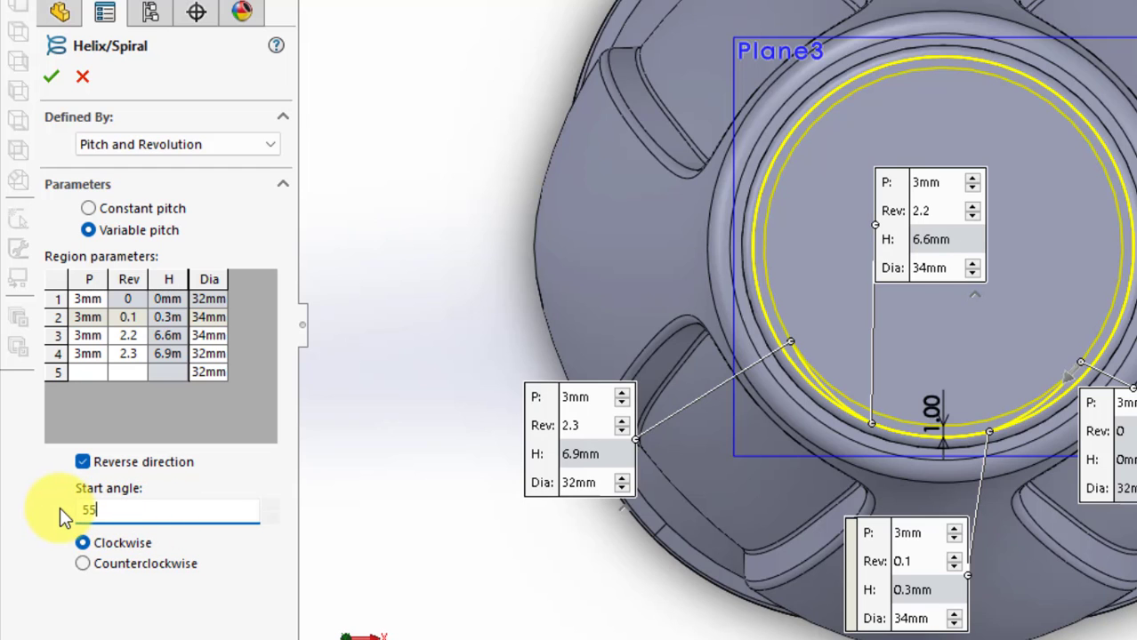
{"action": "key", "text": "Tab"}
{"action": "left_click", "coordinate": [51, 77]}
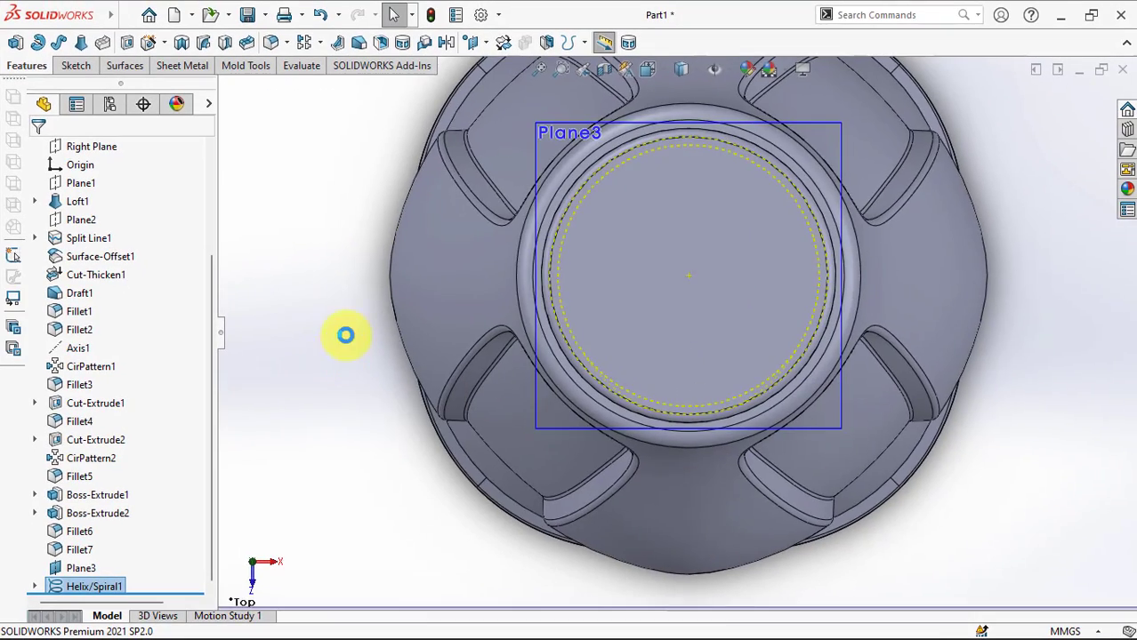
{"action": "mouse_move", "coordinate": [343, 330]}
{"action": "middle_mouse_down"}
{"action": "mouse_move", "coordinate": [351, 280]}
{"action": "mouse_move", "coordinate": [406, 342]}
{"action": "mouse_move", "coordinate": [409, 249]}
{"action": "mouse_move", "coordinate": [795, 141]}
{"action": "middle_mouse_up"}
{"action": "left_click", "coordinate": [795, 141]}
{"action": "scroll", "coordinate": [777, 131], "scroll_direction": "down", "scroll_amount": 1}
Step: Hide Plane3 and sweep a 2 mm circular profile along the helix to form the thread
{"action": "scroll", "coordinate": [725, 237], "scroll_direction": "down", "scroll_amount": 3}
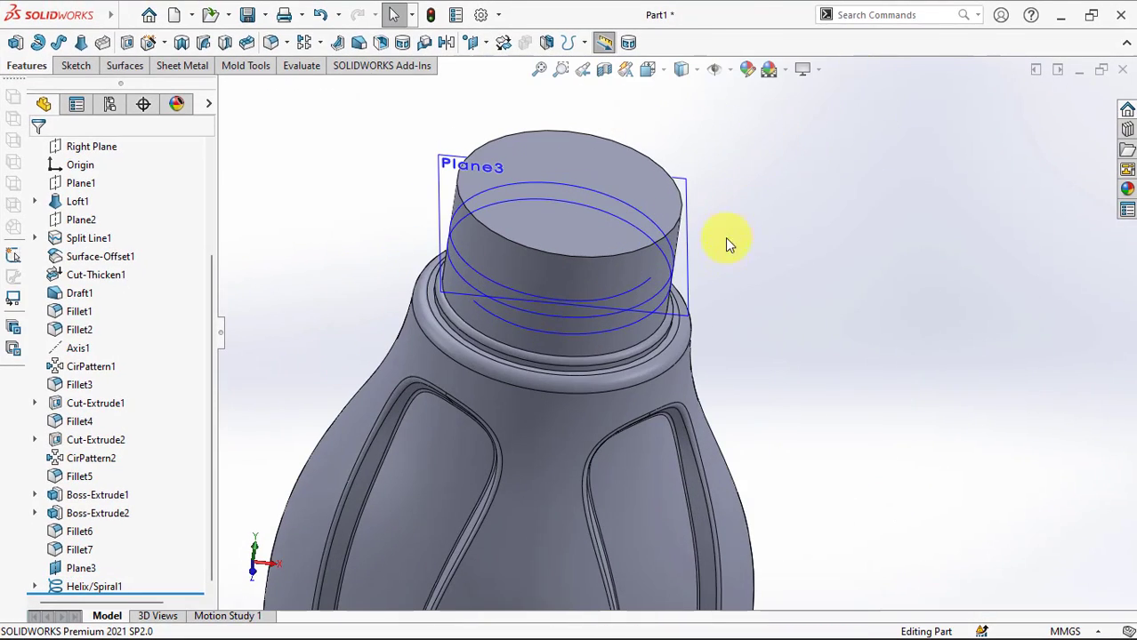
{"action": "left_click", "coordinate": [690, 273]}
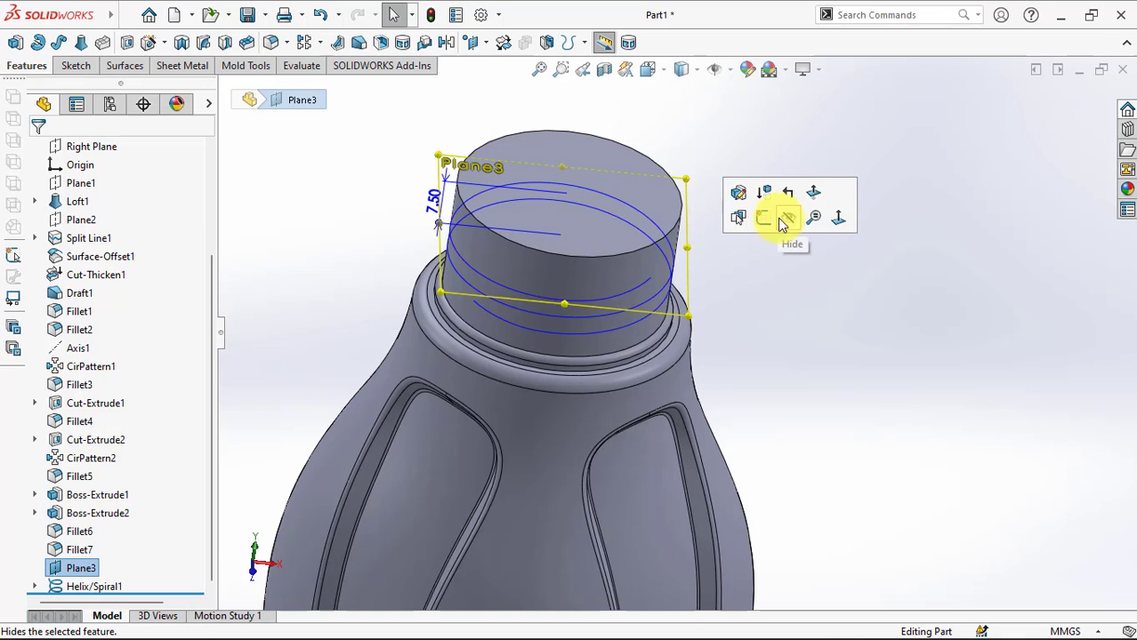
{"action": "left_click", "coordinate": [783, 216]}
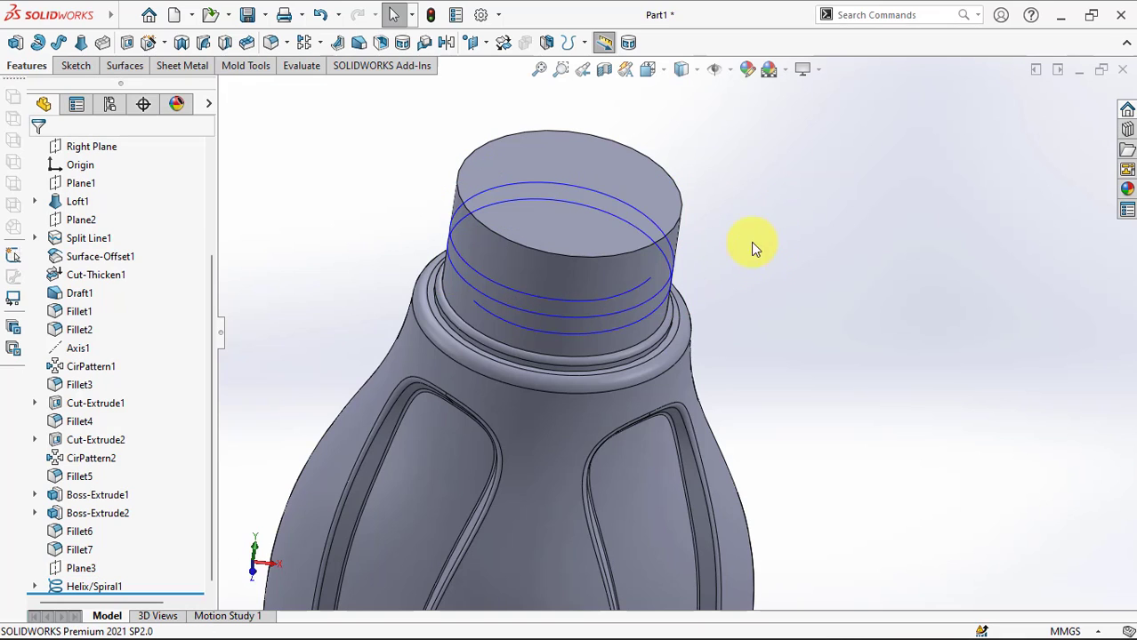
{"action": "left_click", "coordinate": [59, 42]}
{"action": "left_click", "coordinate": [64, 213]}
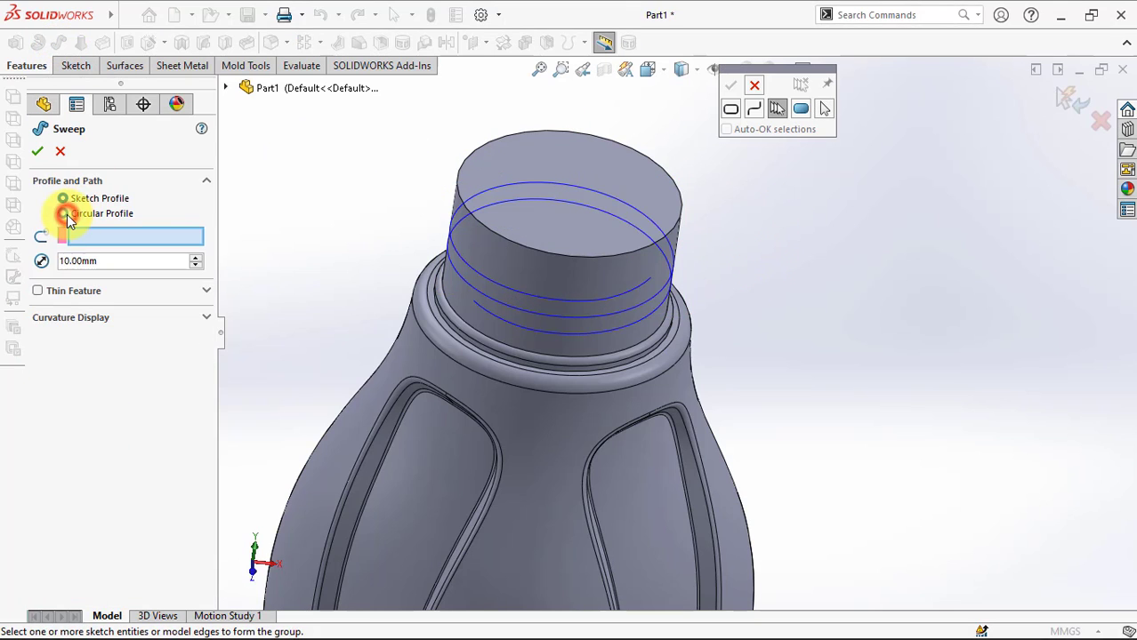
{"action": "left_click", "coordinate": [114, 260]}
{"action": "type", "text": "2"}
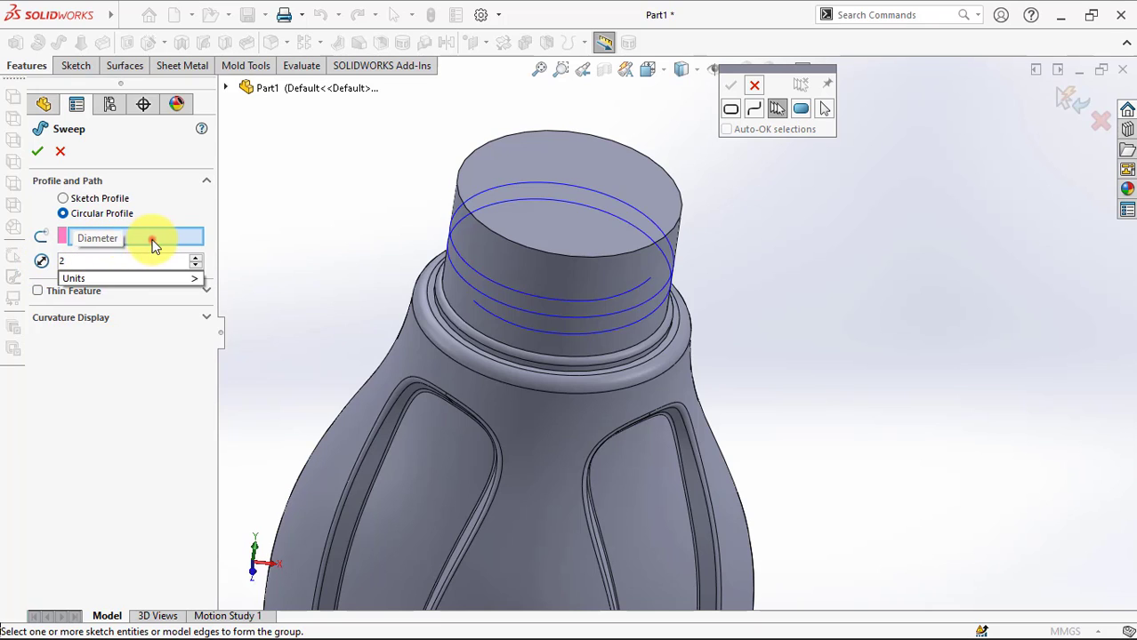
{"action": "key", "text": "Return"}
{"action": "left_click", "coordinate": [534, 296]}
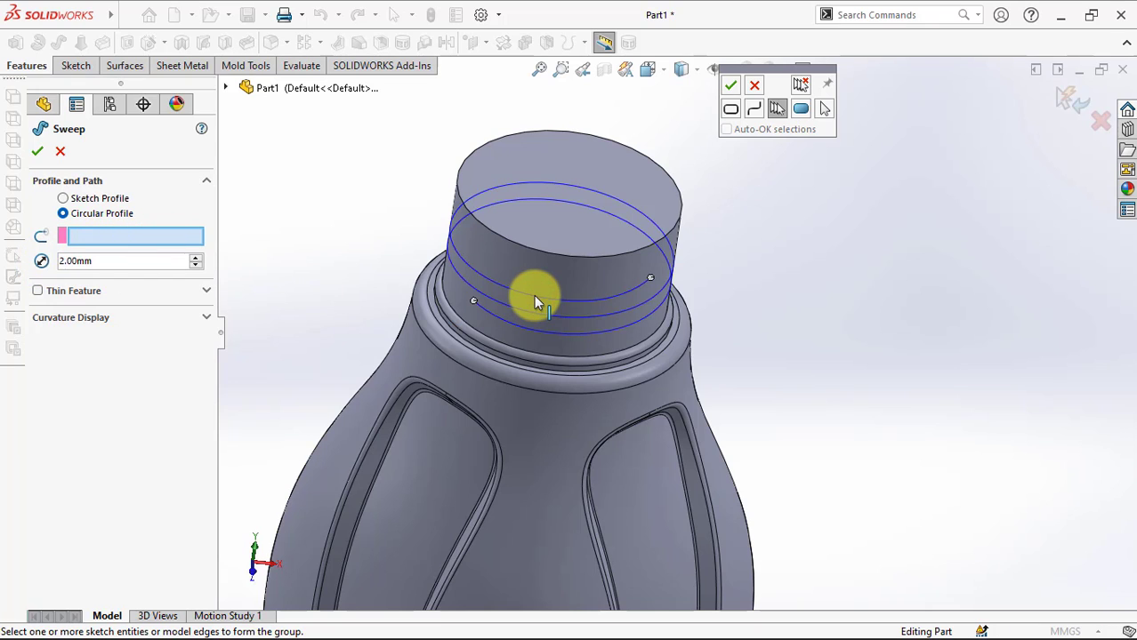
{"action": "left_click", "coordinate": [729, 85]}
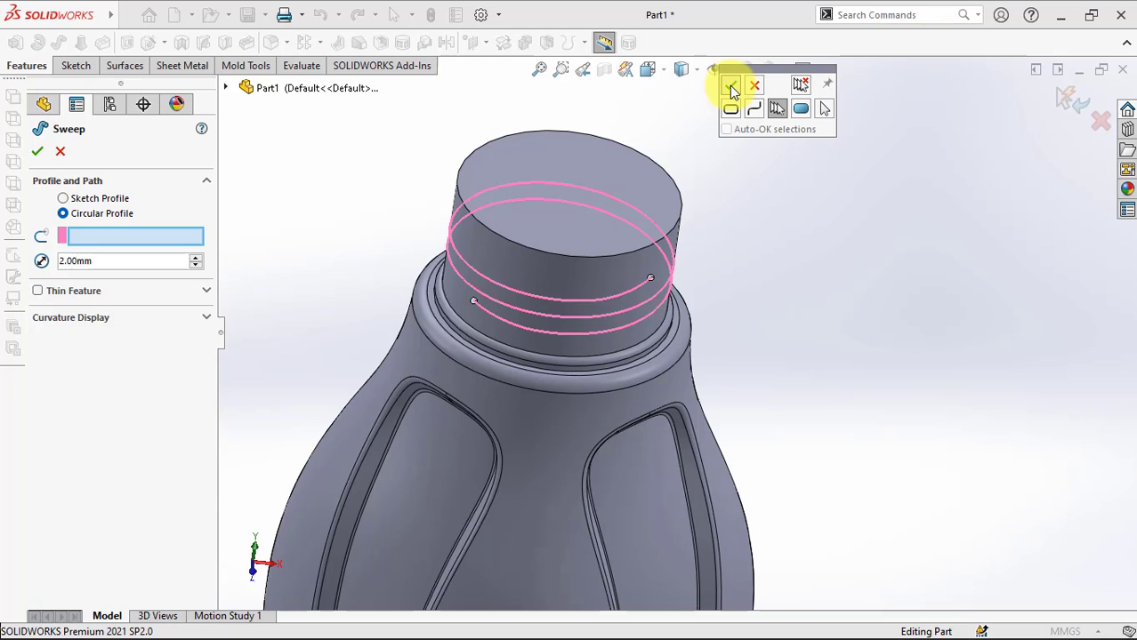
{"action": "left_click", "coordinate": [38, 152]}
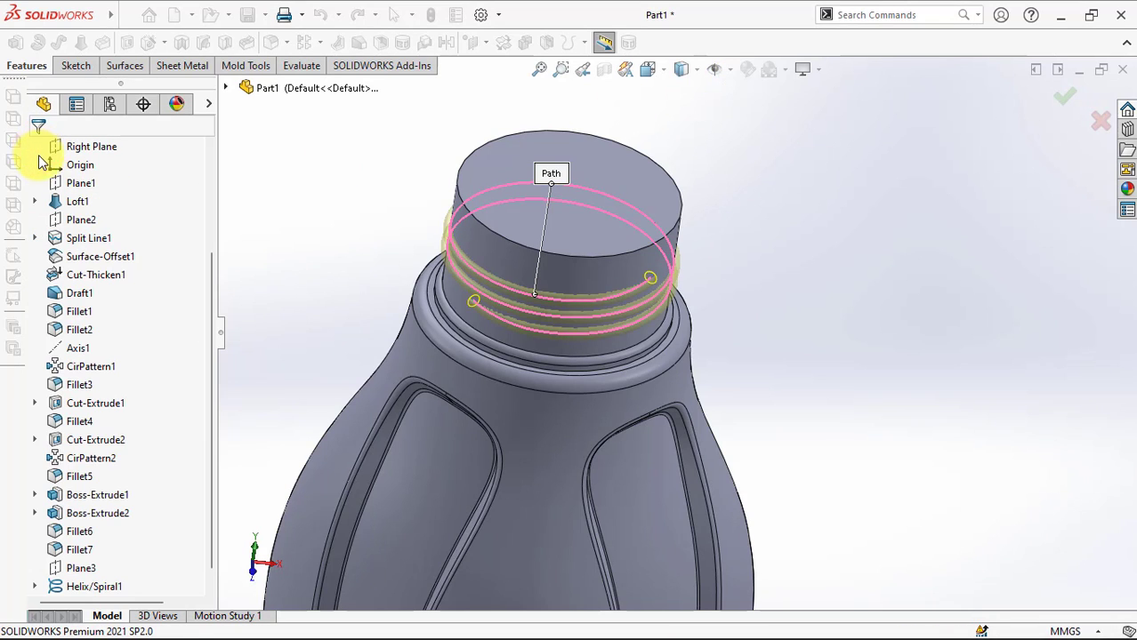
Step: Hide Helix/Spiral1 and view the finished threaded bottle from the front
{"action": "left_click", "coordinate": [552, 186]}
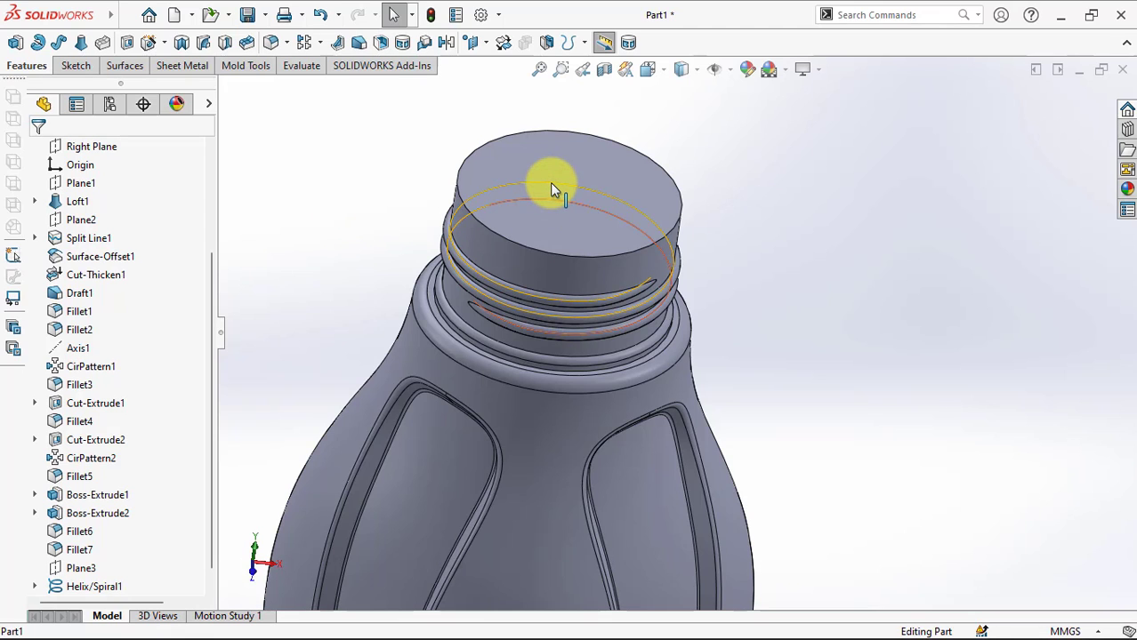
{"action": "left_click", "coordinate": [551, 187]}
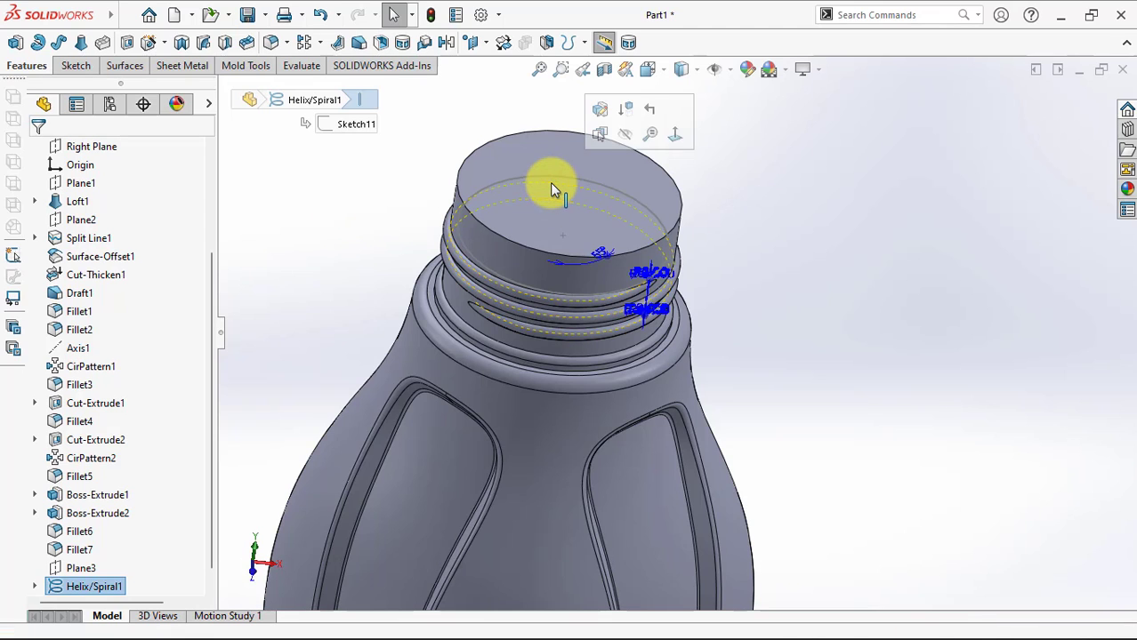
{"action": "left_click", "coordinate": [810, 234]}
{"action": "middle_click_drag", "start_coordinate": [818, 271], "coordinate": [788, 211]}
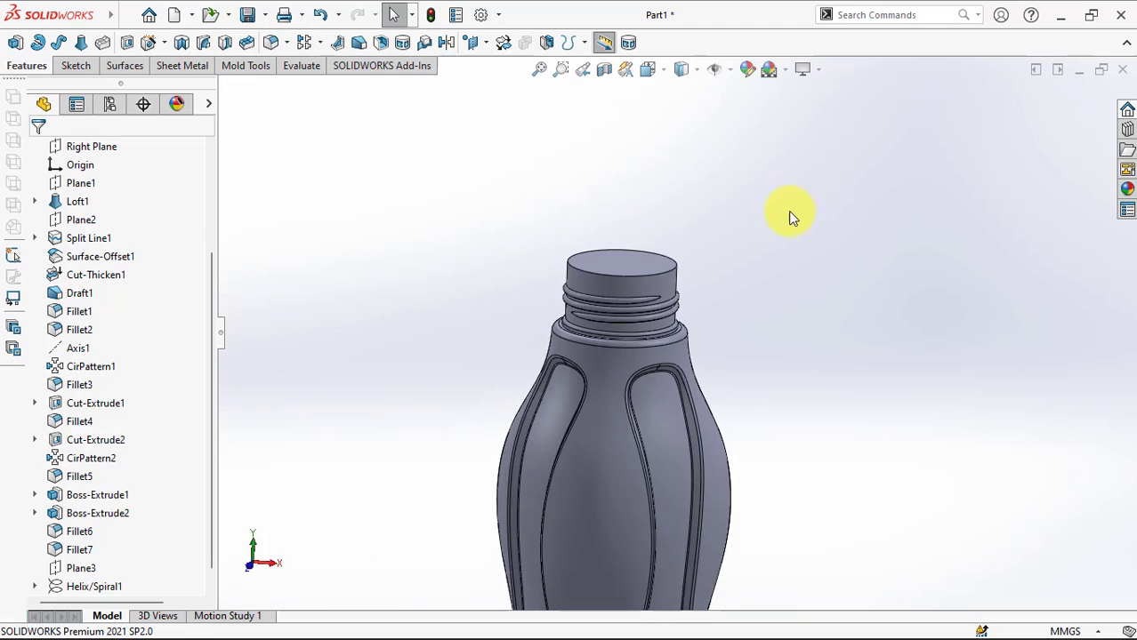
{"action": "scroll", "coordinate": [771, 311], "scroll_direction": "up", "scroll_amount": 5}
{"action": "scroll", "coordinate": [504, 401], "scroll_direction": "down", "scroll_amount": 2}
{"action": "scroll", "coordinate": [491, 385], "scroll_direction": "down", "scroll_amount": 2}
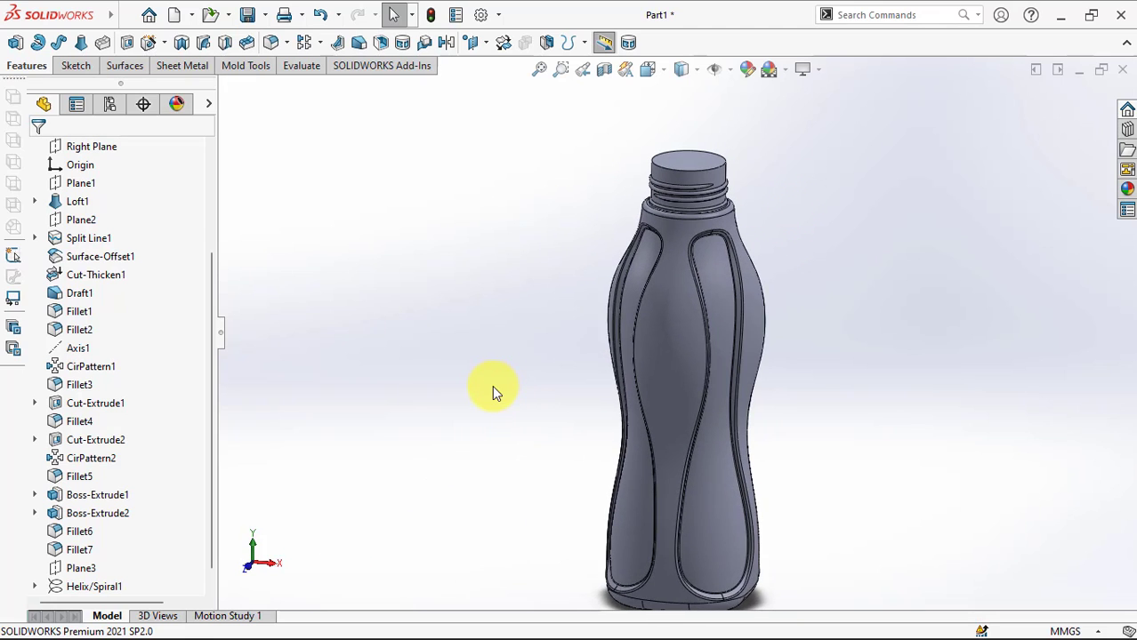